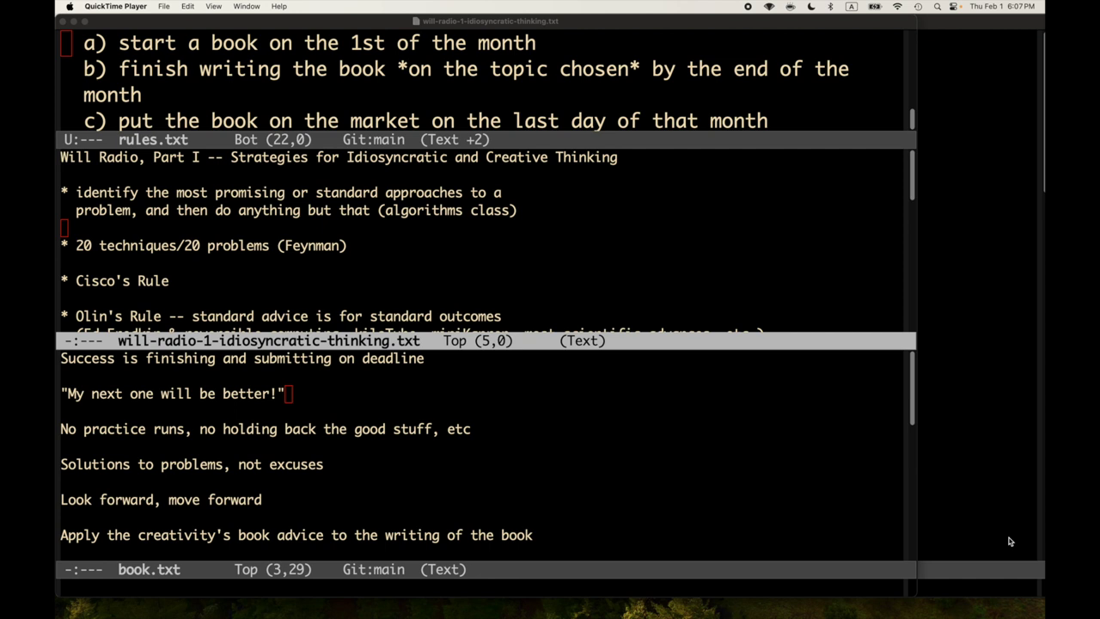
- Undo the last change in book-1-writing-session.txt
click(532, 89)
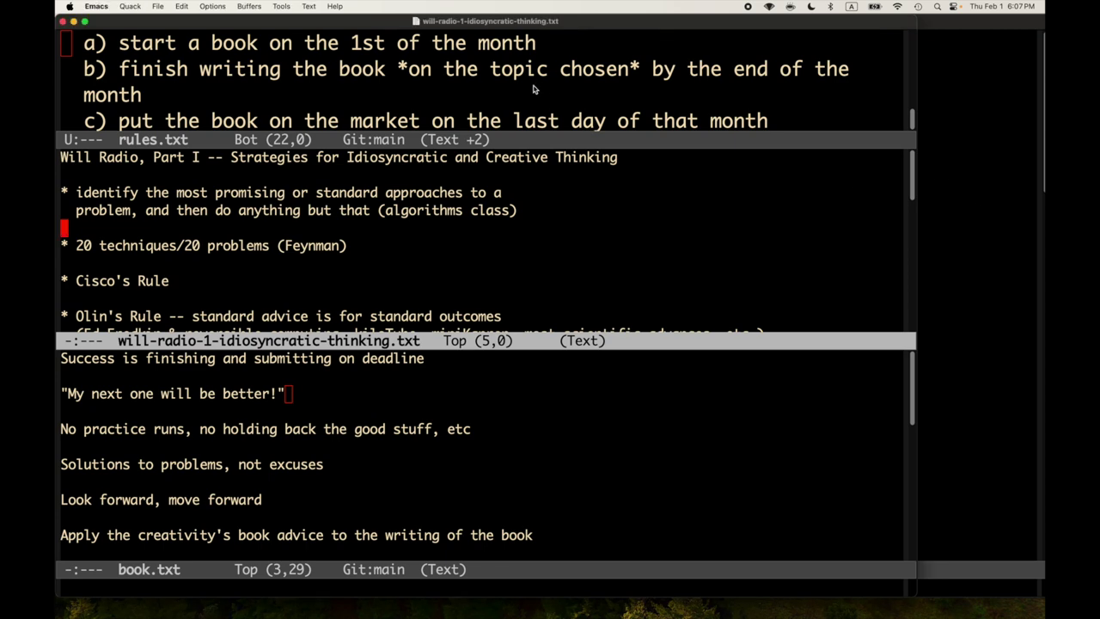
click(949, 119)
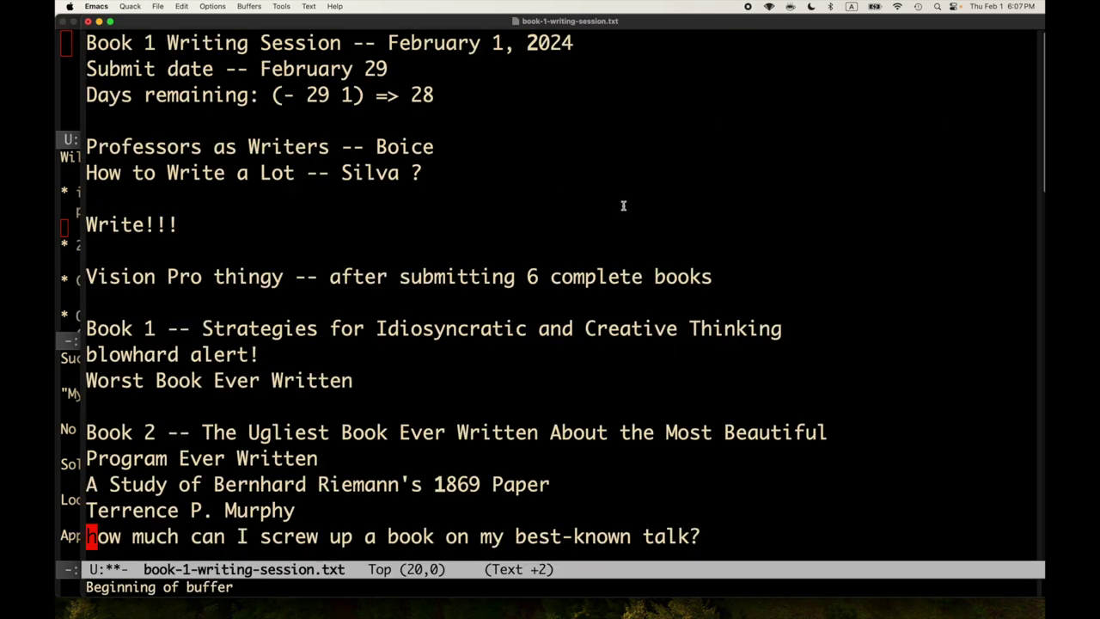
key(ctrl+x)
key(u)
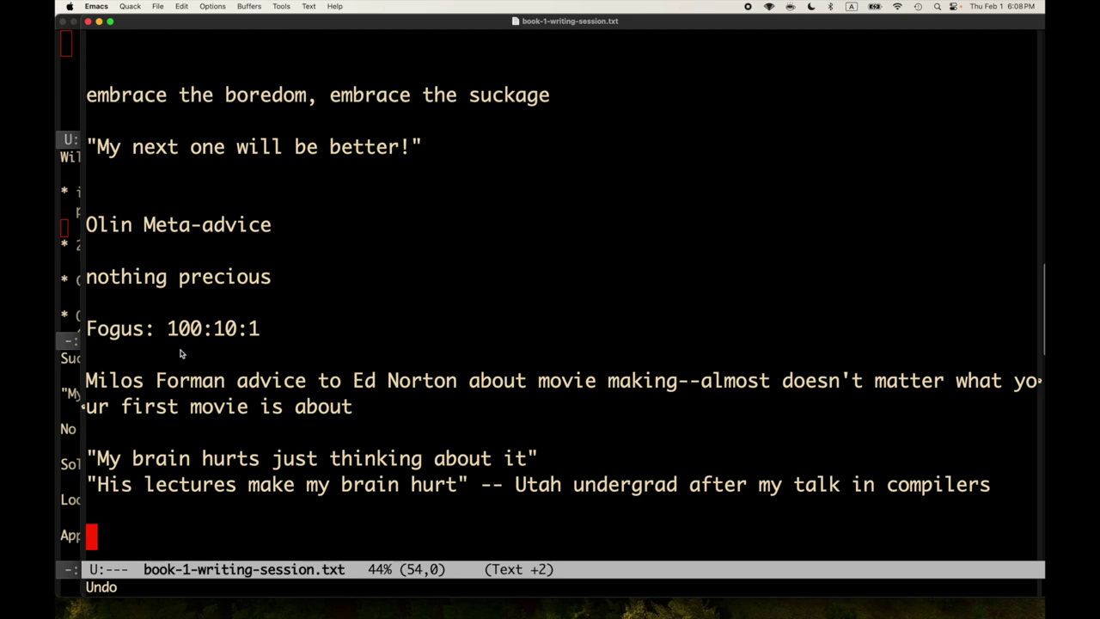
- Look through the notes in book.txt from the writing advice down to the closing quotes
click(61, 400)
scroll(157, 450, down, 10)
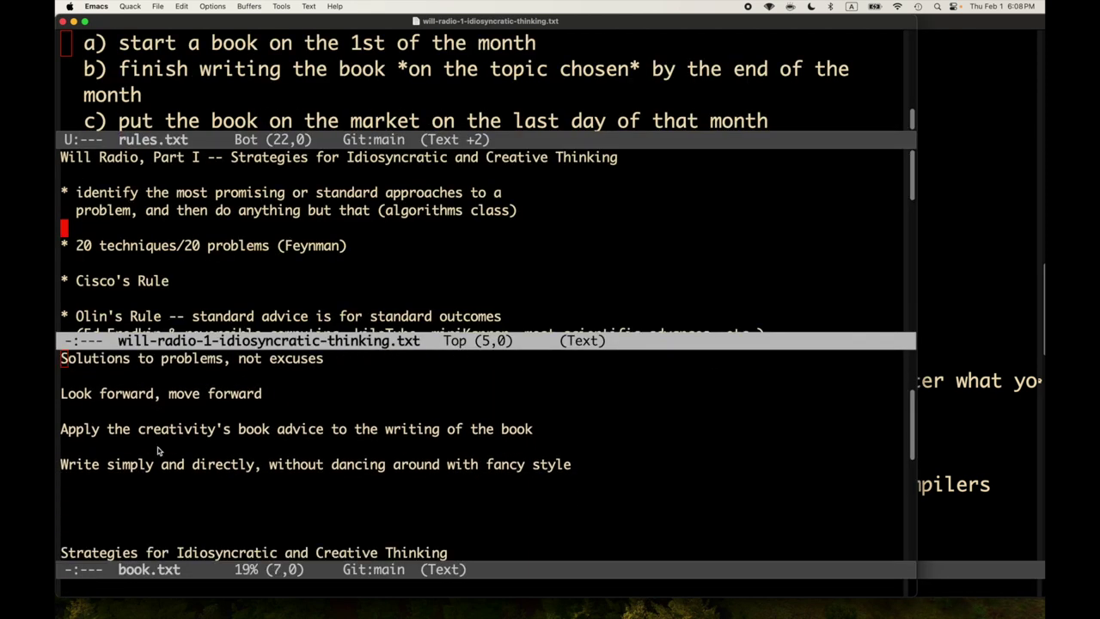
scroll(157, 450, up, 5)
scroll(157, 450, up, 5)
scroll(158, 450, down, 10)
scroll(157, 450, up, 4)
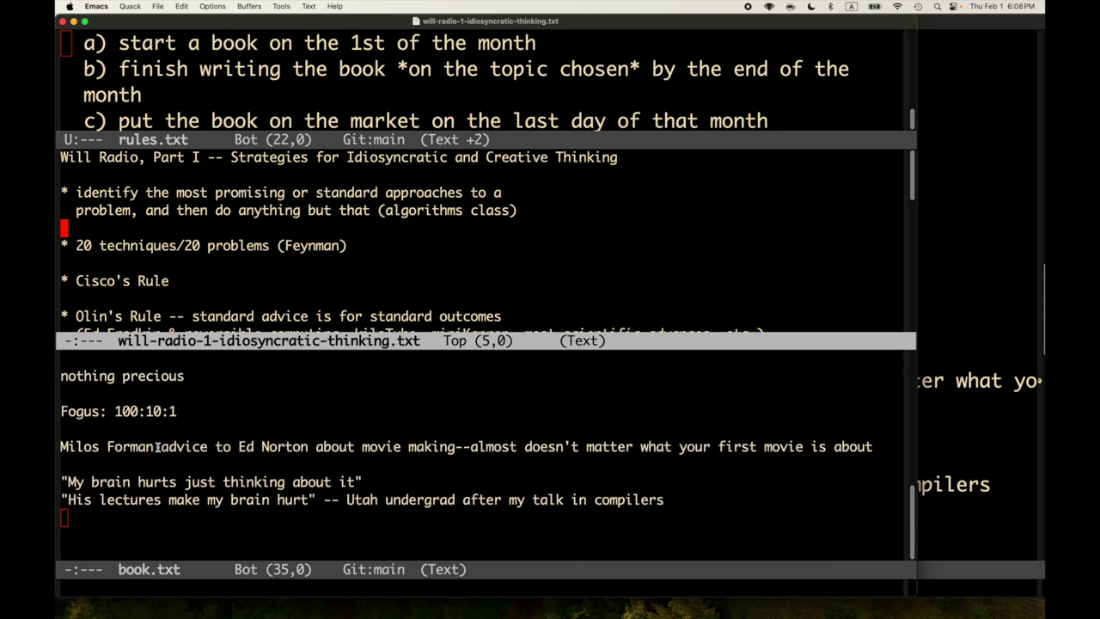
scroll(158, 446, up, 8)
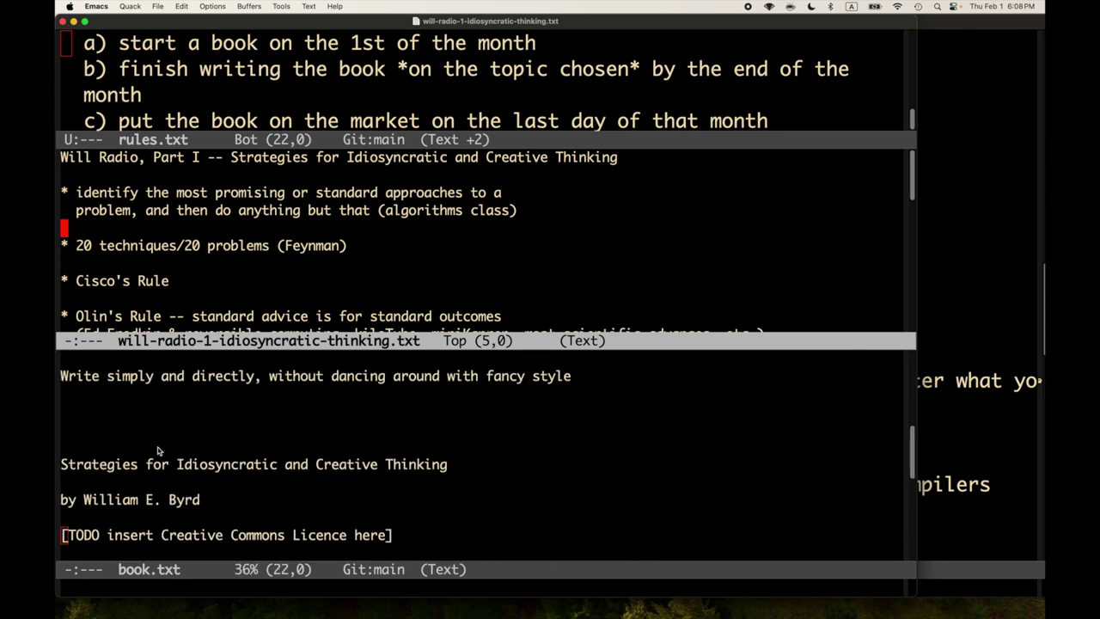
- Close the separate frame showing book-1-writing-session.txt
click(945, 298)
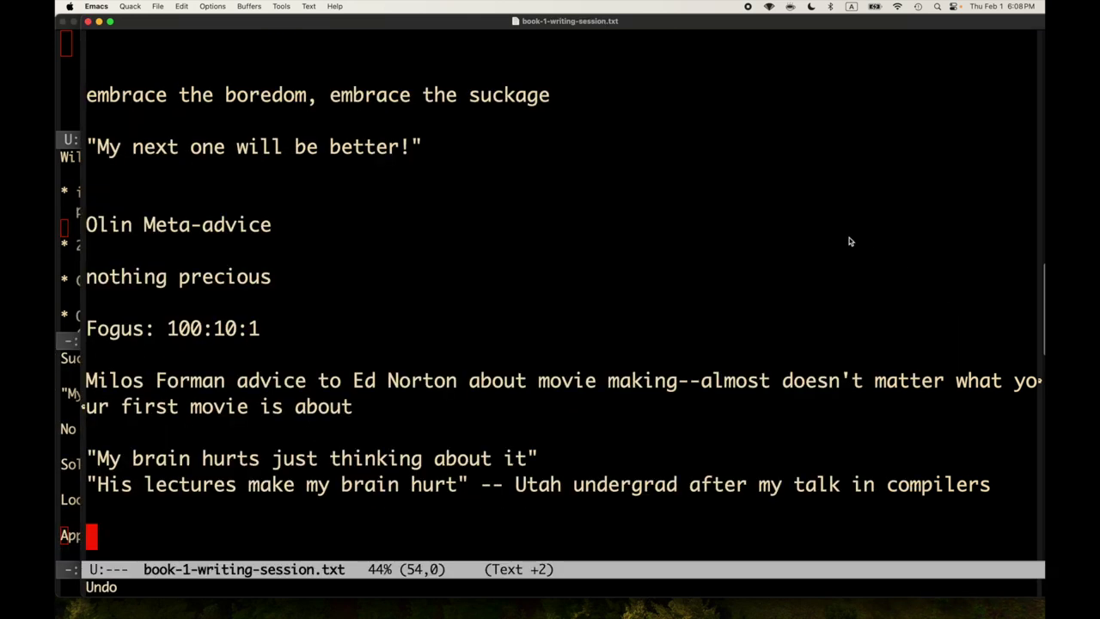
key(ctrl+x)
key(0)
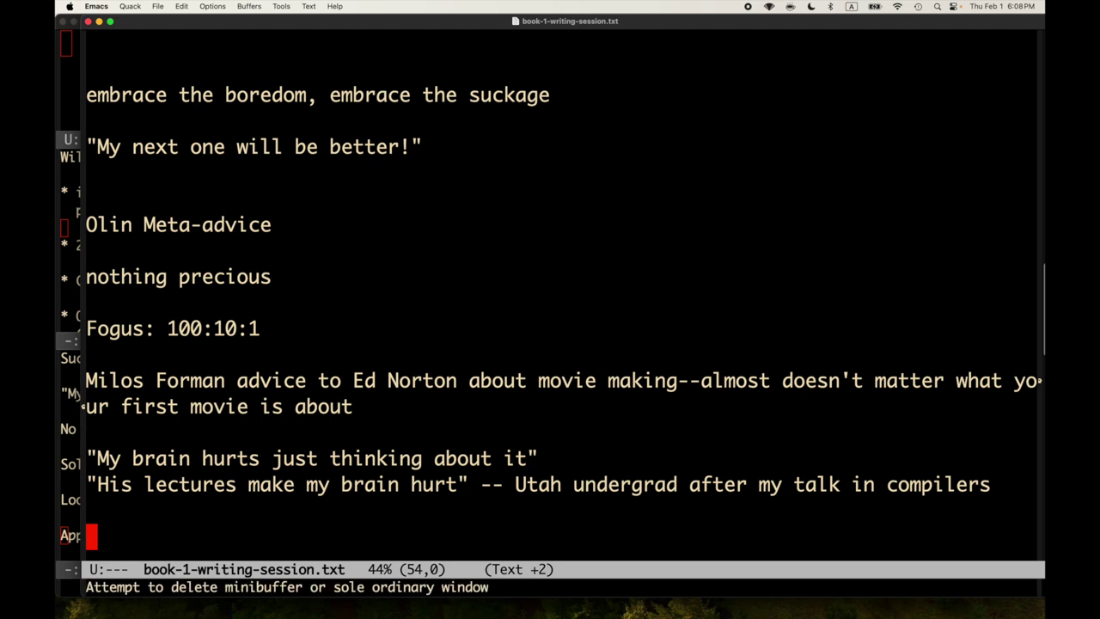
key(ctrl+g)
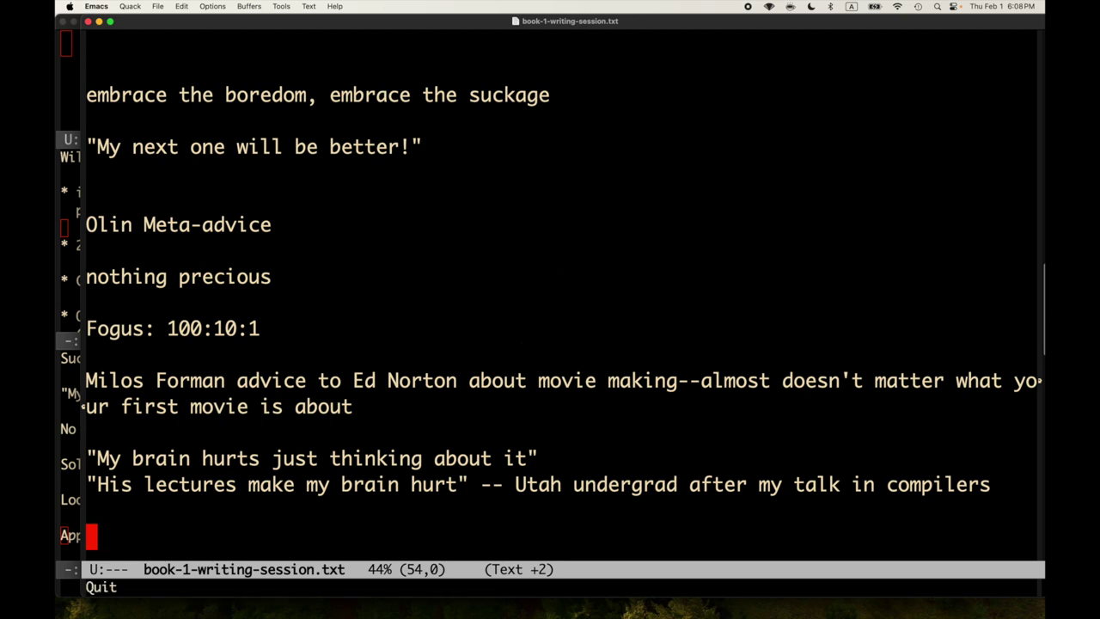
key(ctrl+x)
key(5)
key(0)
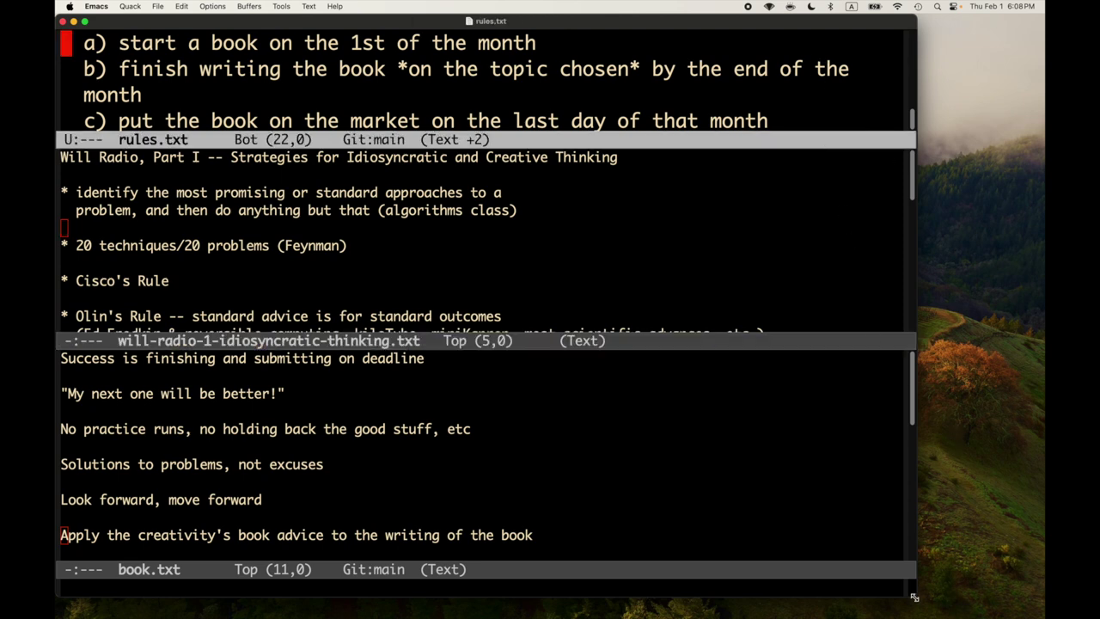
- Enlarge the remaining frame so it spans nearly the whole screen
drag(916, 602, 1041, 615)
click(713, 262)
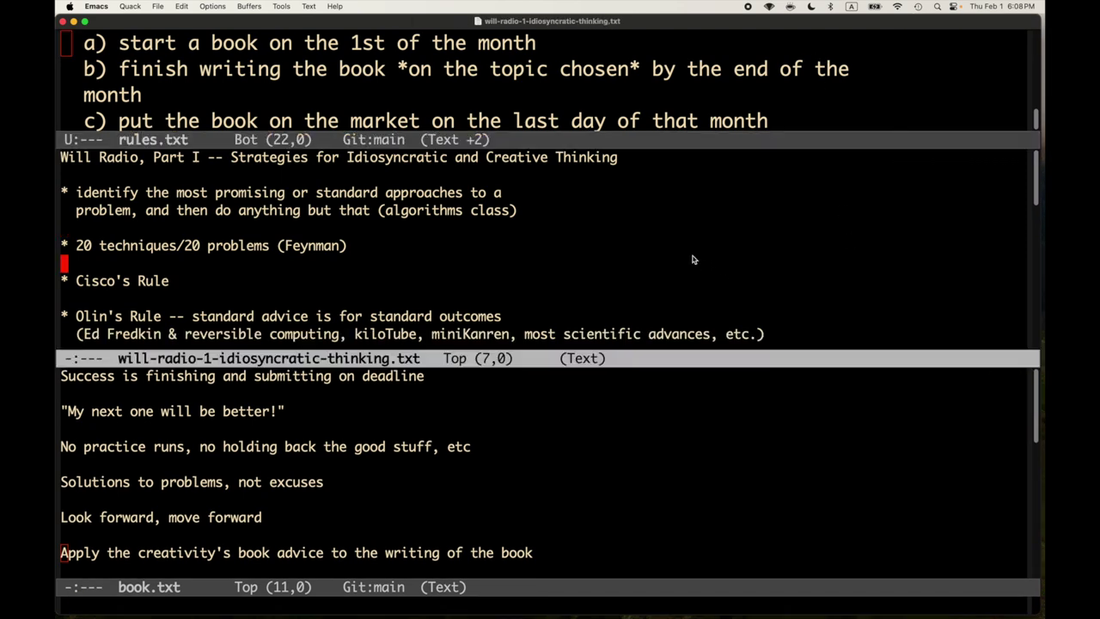
click(527, 425)
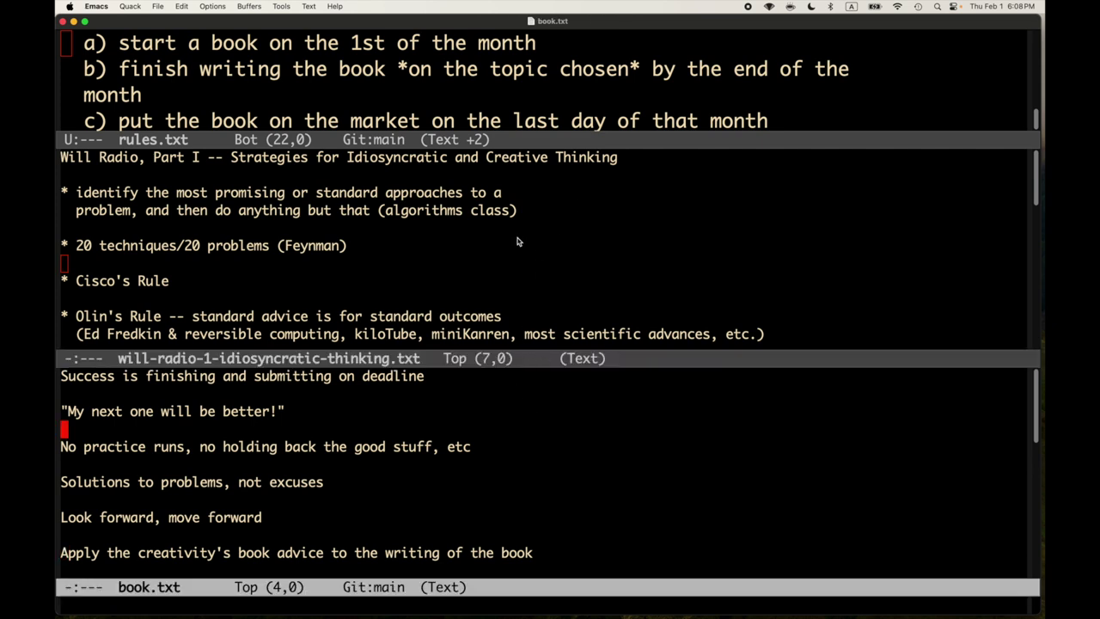
scroll(513, 245, up, 1)
- Copy everything in will-radio-1-idiosyncratic-thinking.txt from the first bullet below the title to the end of the file
click(510, 160)
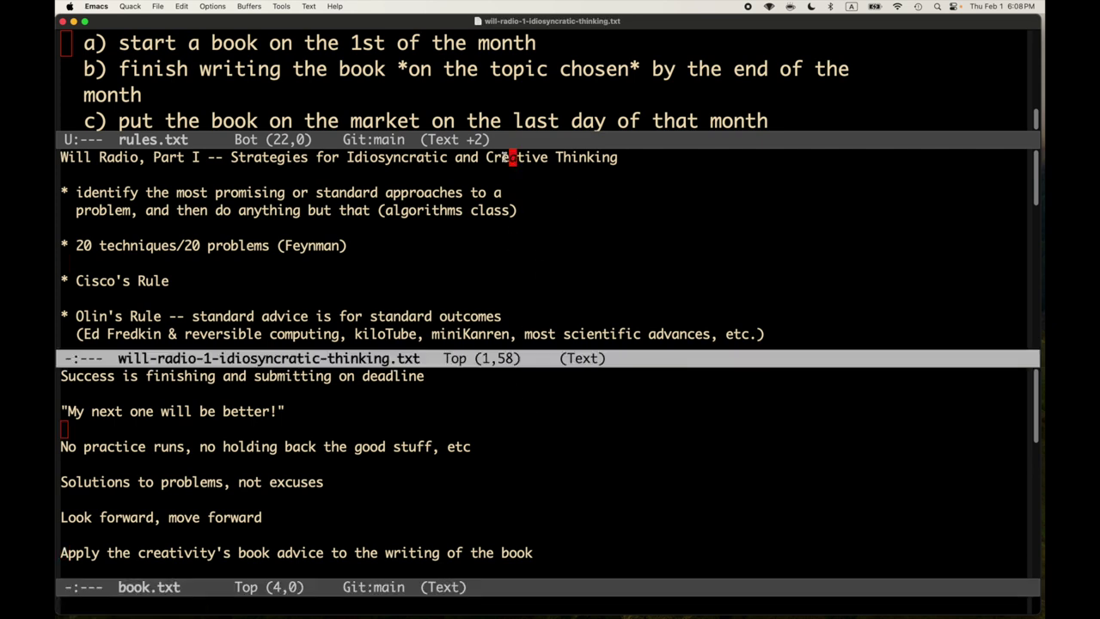
key(ctrl+a)
key(ctrl+f)
key(ctrl+f)
key(ctrl+n)
key(ctrl+n)
key(ctrl+space)
key(ctrl+n)
key(ctrl+n)
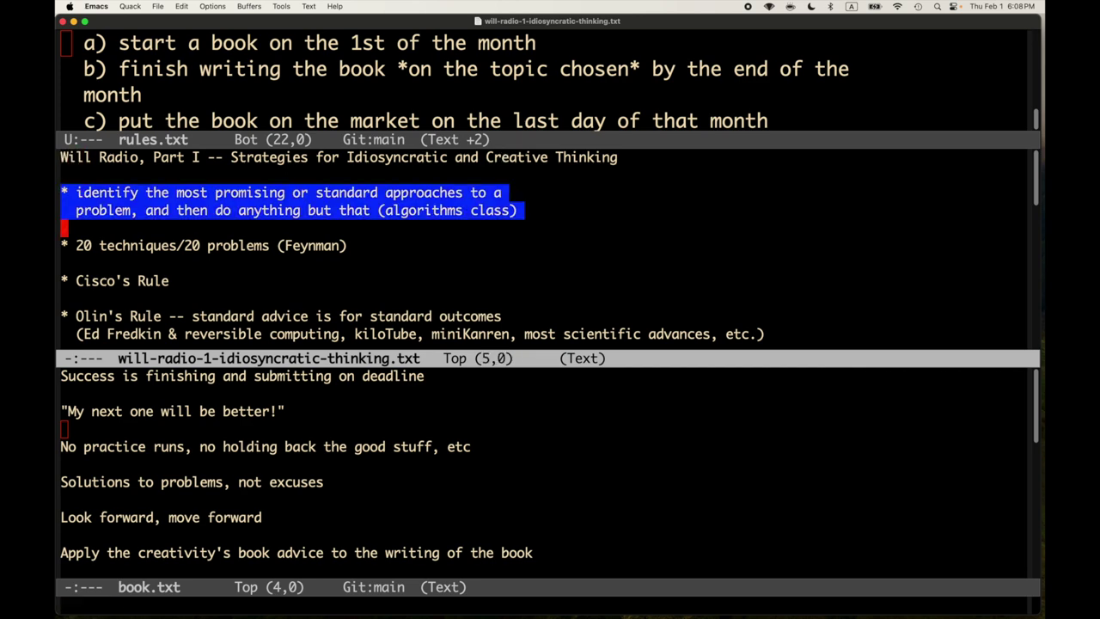
key(alt+greater)
key(alt+w)
- Paste the copied bullets at the end of book.txt after extra blank lines, and save the file
key(ctrl+x)
key(o)
key(alt+greater)
key(Return)
key(Return)
key(ctrl+y)
key(ctrl+x)
key(ctrl+s)
- Go to the blank lines in book.txt between the brain-hurting quotes and the first pasted bullet
scroll(550, 473, up, 6)
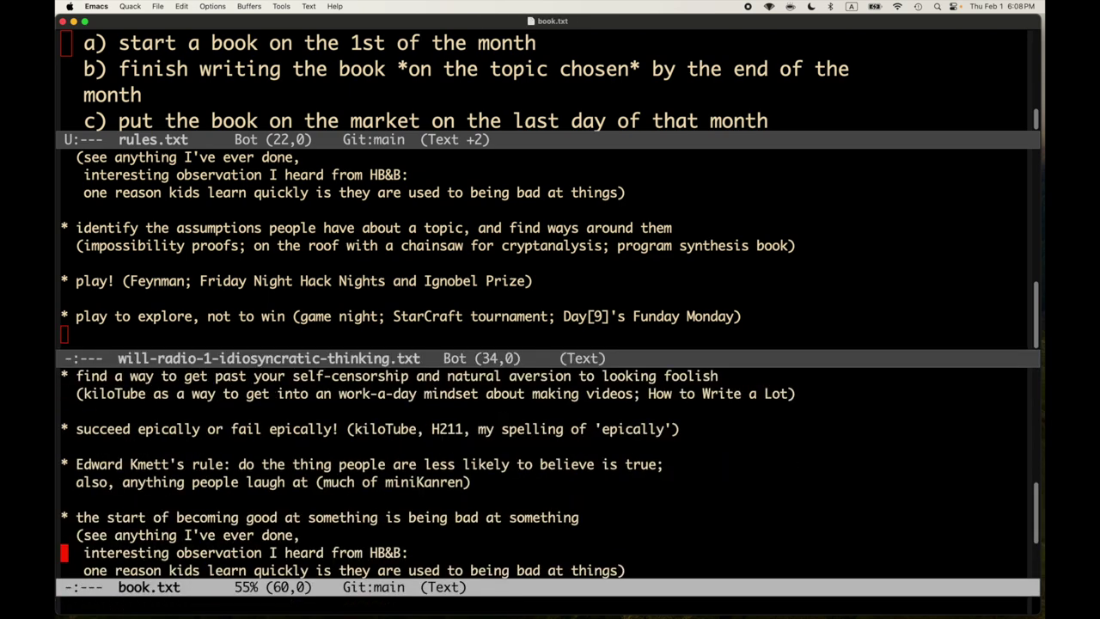
key(Up)
key(Up)
key(Up)
key(Up)
key(Up)
key(Up)
key(Up)
key(Up)
key(Up)
key(Up)
key(Up)
key(Up)
key(Up)
key(Up)
key(Up)
key(Up)
key(Up)
key(Up)
key(Up)
key(Up)
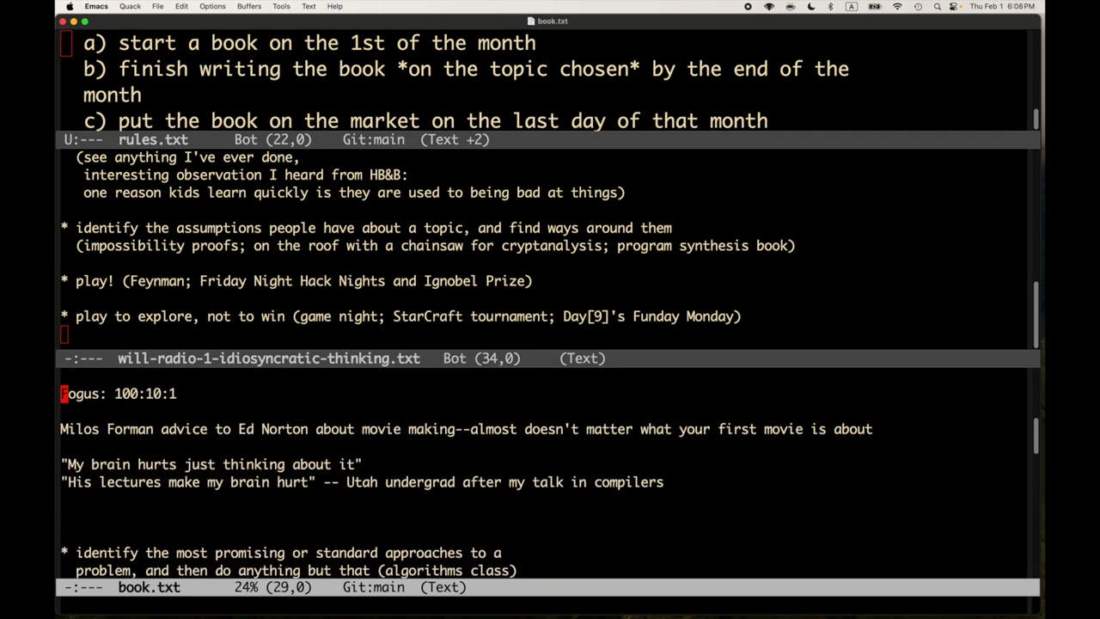
key(Down)
key(Down)
key(Down)
key(Down)
key(Down)
key(Down)
- Copy the title line of will-radio-1-idiosyncratic-thinking.txt
key(ctrl+x)
key(o)
key(ctrl+x)
key(o)
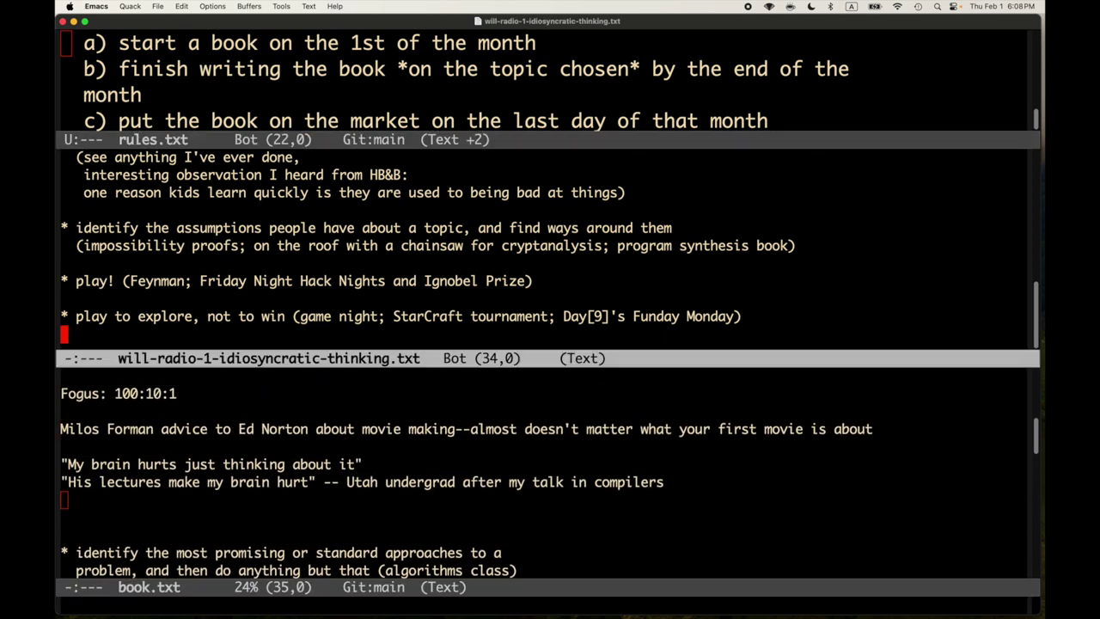
key(alt+less)
key(ctrl+e)
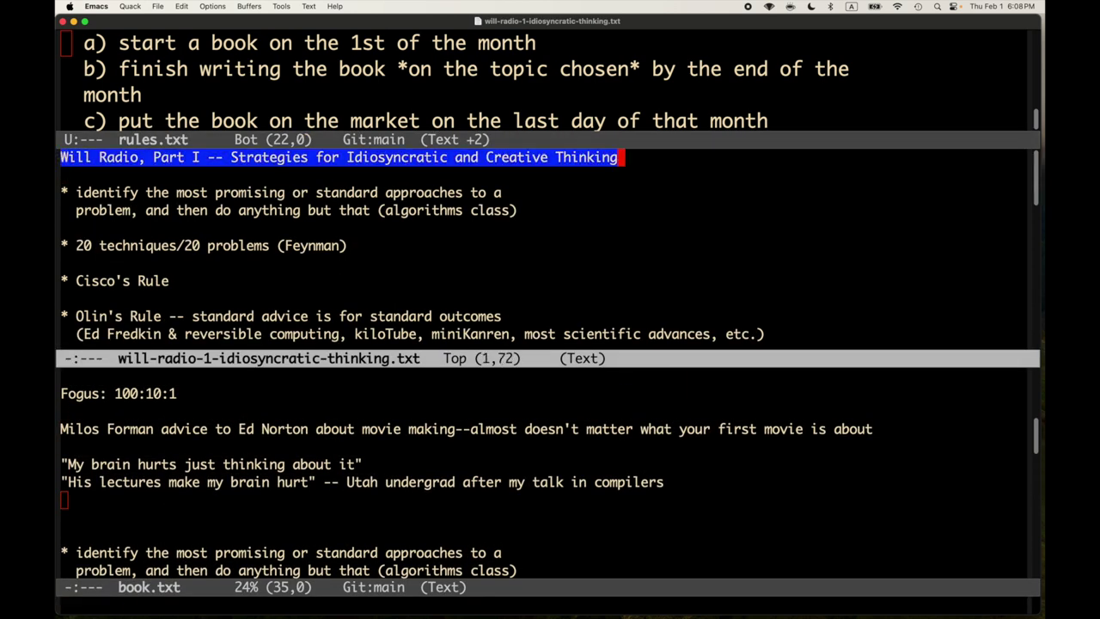
key(alt+w)
- Add the heading "From Will Radio, Part I -- Strategies for Idiosyncratic and Creative Thinking:" above the pasted bullets in book.txt and save
key(ctrl+x)
key(o)
key(ctrl+n)
key(Return)
text(From)
key(ctrl+y)
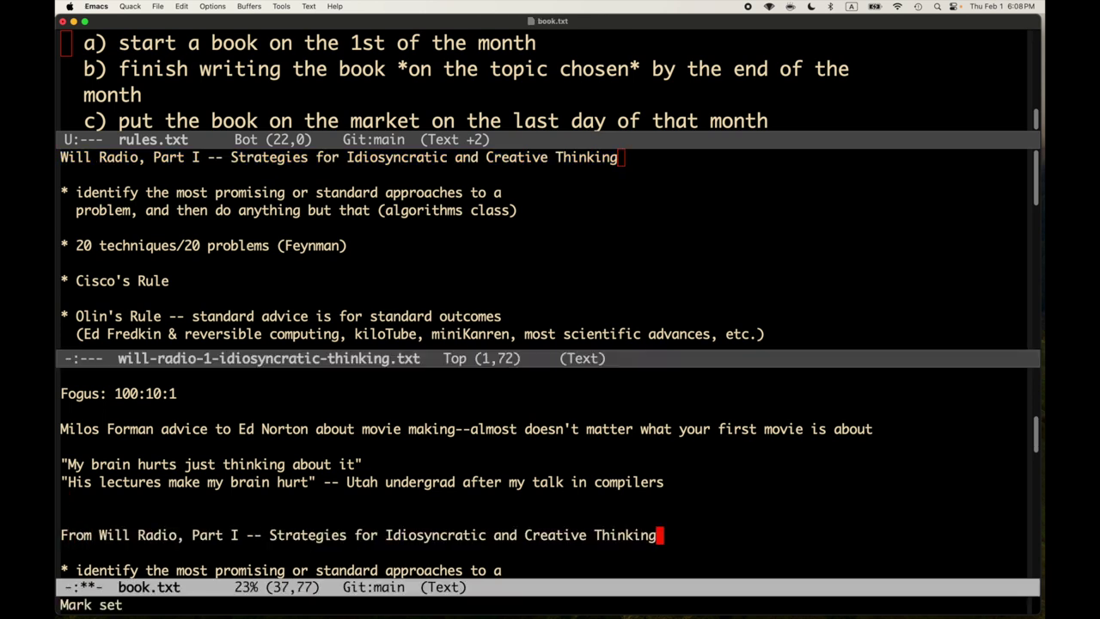
key(ctrl+x)
key(ctrl+s)
text(:)
key(ctrl+x)
key(ctrl+s)
key(ctrl+x)
key(ctrl+s)
- Close the pane showing will-radio-1-idiosyncratic-thinking.txt, keeping rules.txt and book.txt on display
key(ctrl+x)
key(o)
key(ctrl+x)
key(o)
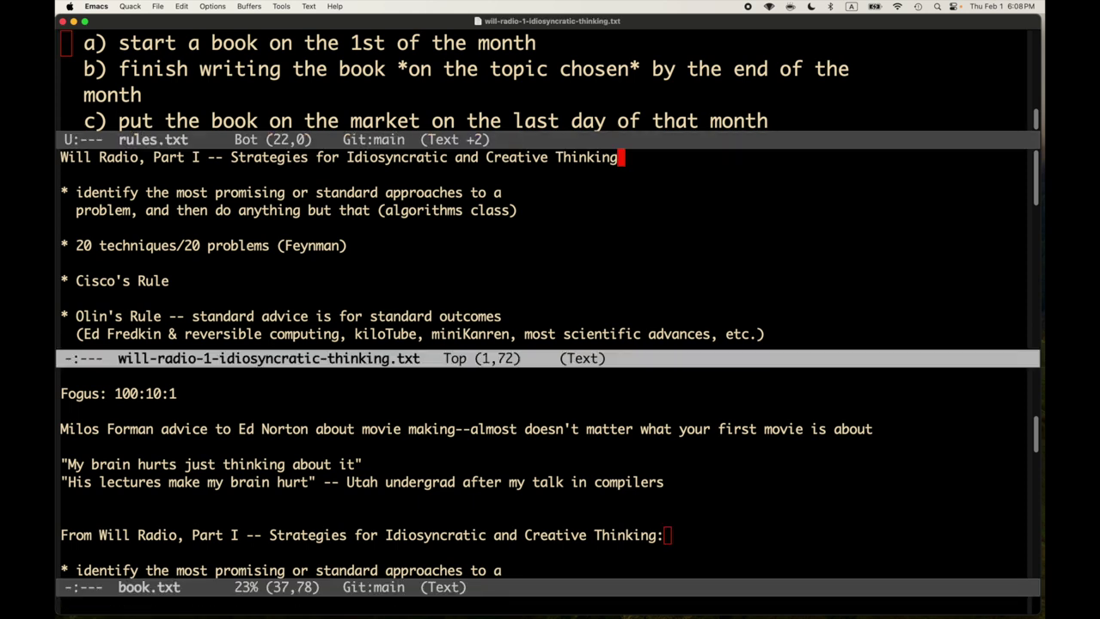
key(ctrl+x)
key(ctrl+g)
key(ctrl+x)
key(0)
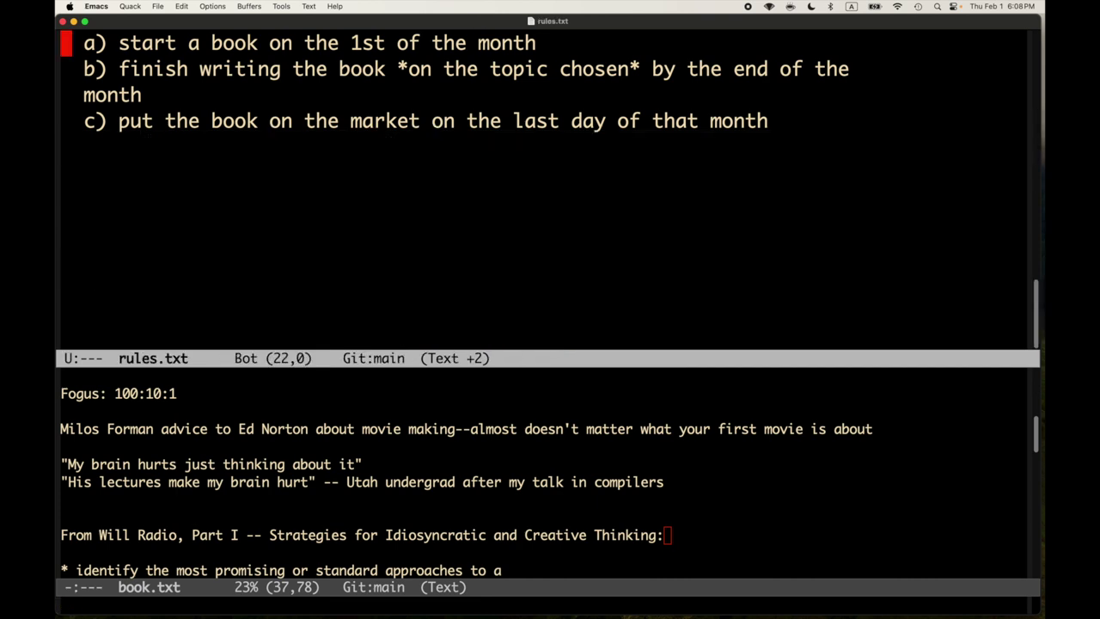
- Look through the numbered rules and the high-level schedule in rules.txt
key(Up)
key(Up)
key(Up)
key(Up)
key(Up)
key(Up)
key(Up)
key(Up)
key(Up)
key(Up)
key(Up)
key(Up)
key(Up)
key(Up)
key(Up)
key(Up)
key(Up)
key(Up)
key(Up)
key(Up)
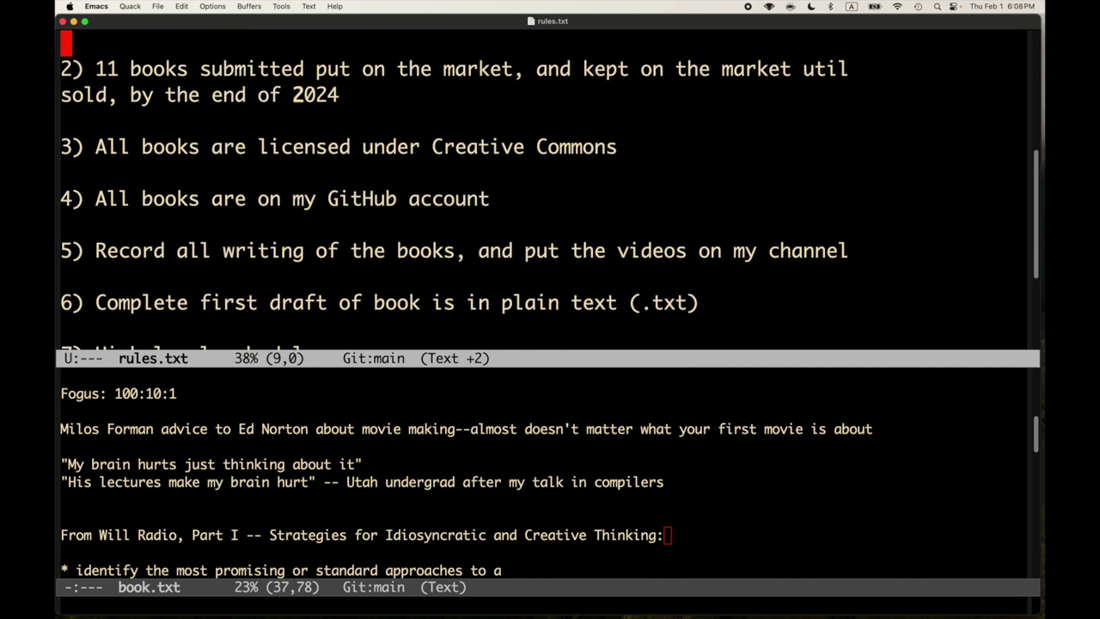
key(Down)
key(Down)
key(Down)
key(Down)
key(Down)
key(Down)
key(Down)
key(Down)
key(Down)
key(Down)
key(Down)
key(Down)
key(Down)
key(Down)
key(Down)
key(Down)
key(Down)
key(Down)
key(Down)
key(Down)
key(Down)
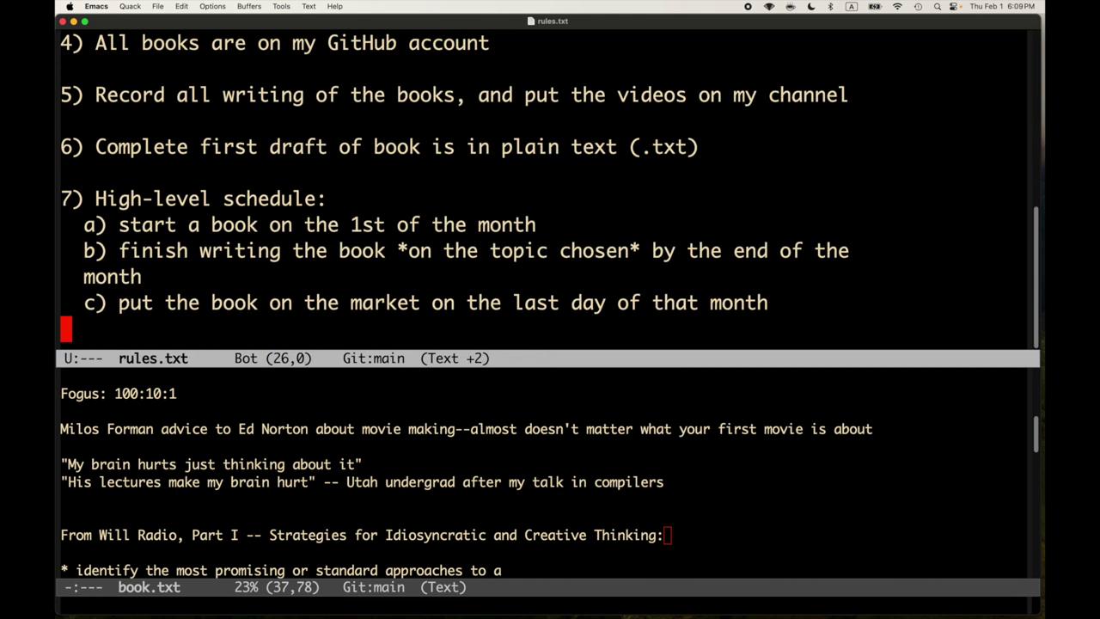
- Reduce the text size of rules.txt by one step and return to the beginning of the file
key(ctrl+x)
key(ctrl+minus)
key(Up)
key(Up)
key(Up)
key(Up)
key(Up)
key(Up)
key(Up)
key(Up)
key(Up)
key(Up)
key(Up)
key(Up)
key(Up)
key(Up)
key(Up)
key(Up)
key(Up)
key(Up)
key(Up)
key(Up)
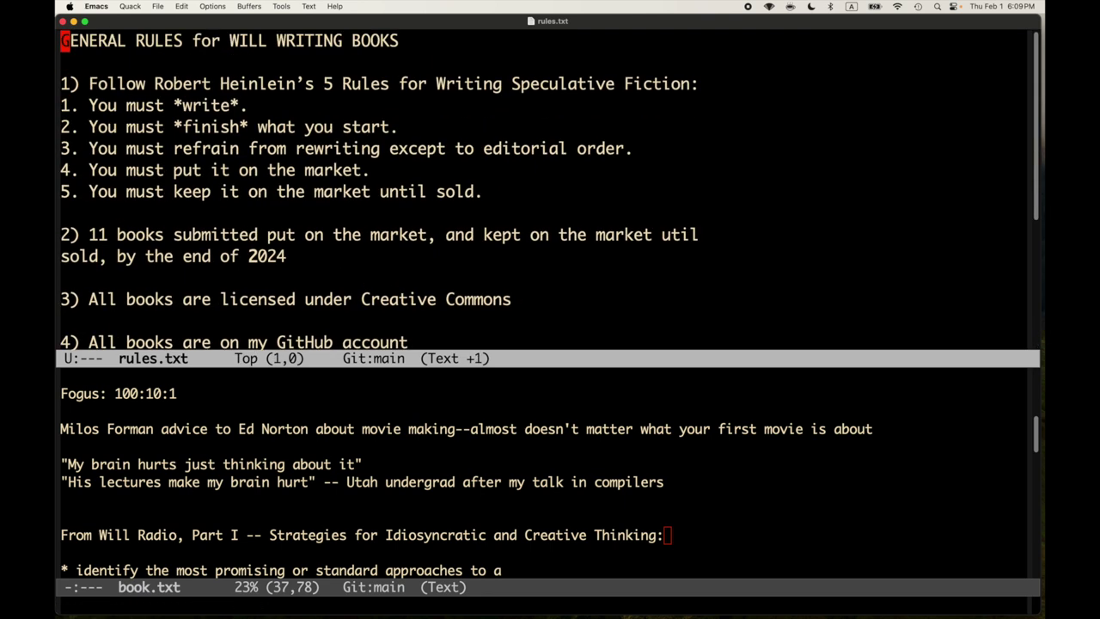
- Shrink the rules.txt pane to give book.txt most of the window and go to the beginning of book.txt
key(ctrl+x)
key(ctrl+s)
drag(541, 359, 550, 111)
click(525, 309)
scroll(525, 314, up, 6)
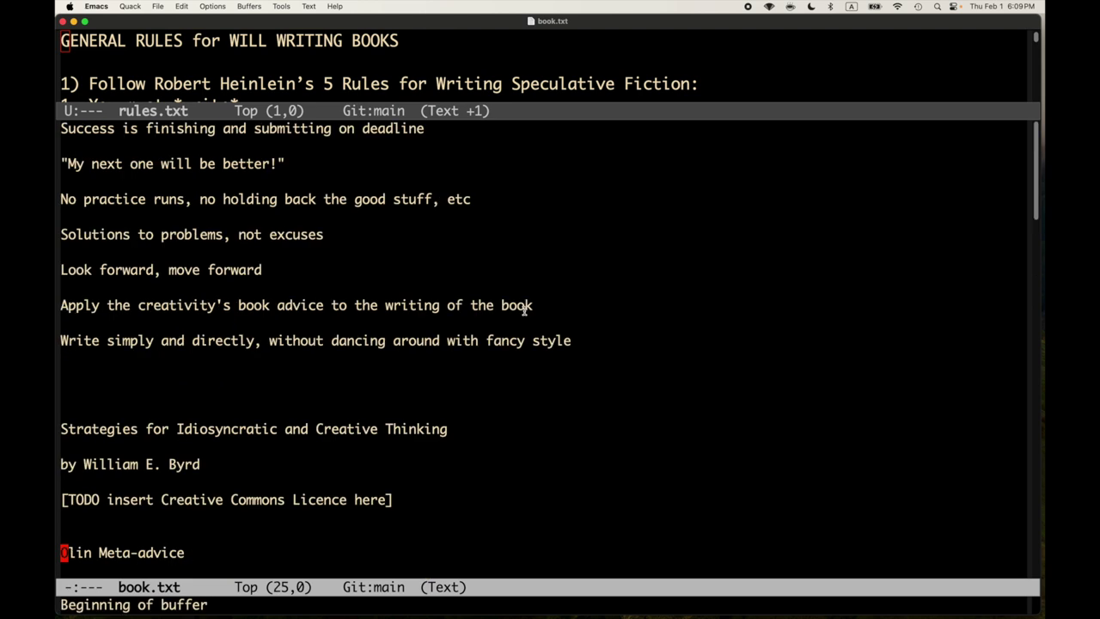
- Remove one blank line between the opening slogans and the "Strategies for Idiosyncratic and Creative Thinking" title, and save book.txt
click(520, 288)
click(517, 182)
key(ctrl+x)
key(ctrl+s)
click(508, 205)
click(503, 177)
click(461, 397)
key(BackSpace)
key(ctrl+x)
key(ctrl+s)
key(ctrl+x)
key(ctrl+s)
- Add the heading "Slogans:" on its own line above "Success is finishing and submitting on deadline" and save the file
key(Up)
key(Up)
key(Up)
key(Up)
key(Up)
key(Up)
key(Up)
key(Up)
key(Up)
key(Up)
key(Up)
key(Up)
key(Up)
key(Up)
key(Up)
key(Return)
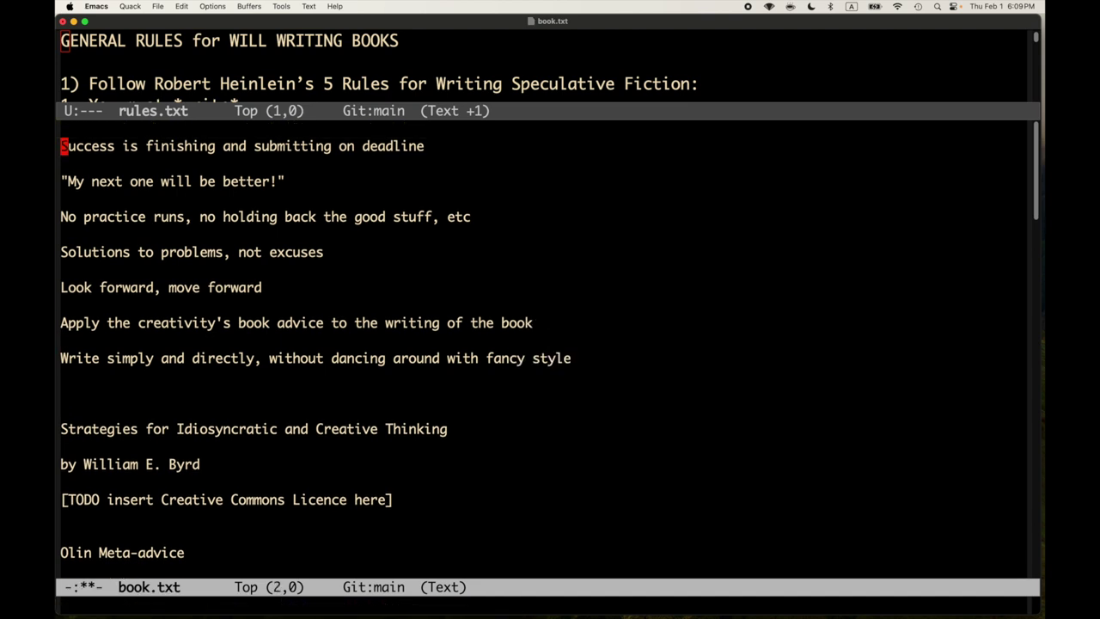
key(Up)
text(Slogans:)
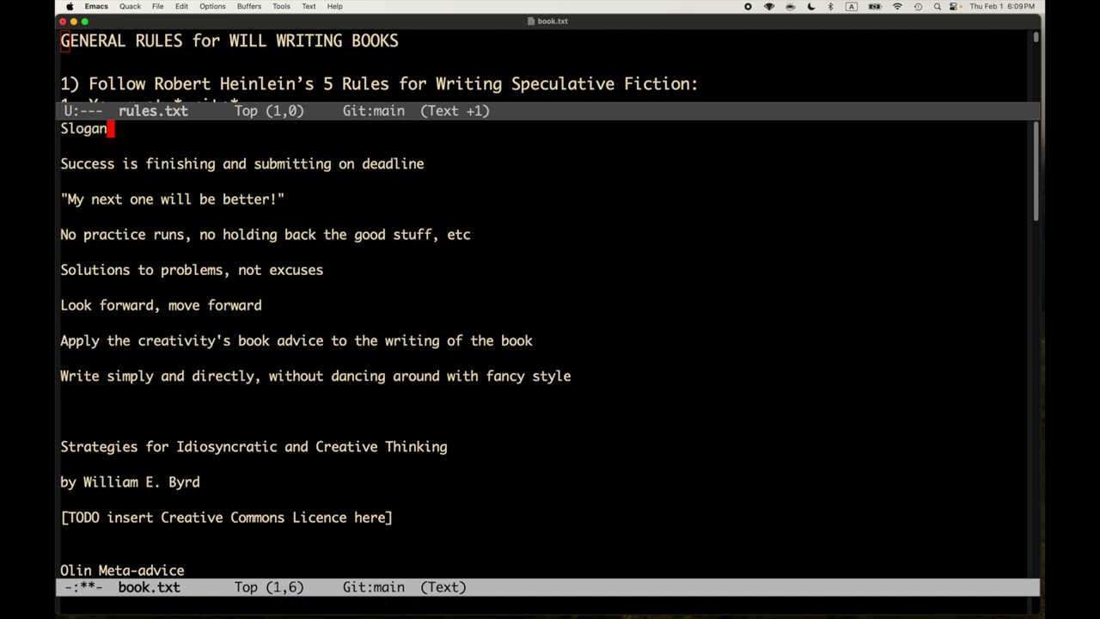
key(ctrl+x)
key(ctrl+s)
key(ctrl+x)
key(ctrl+s)
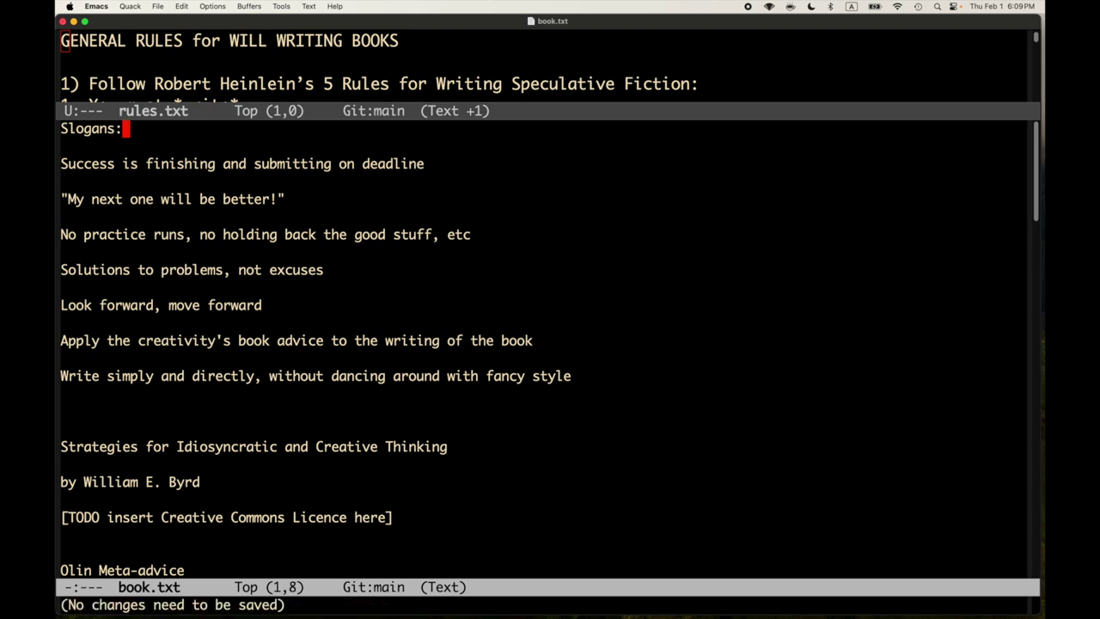
key(Down)
key(Down)
key(Down)
key(Up)
key(Up)
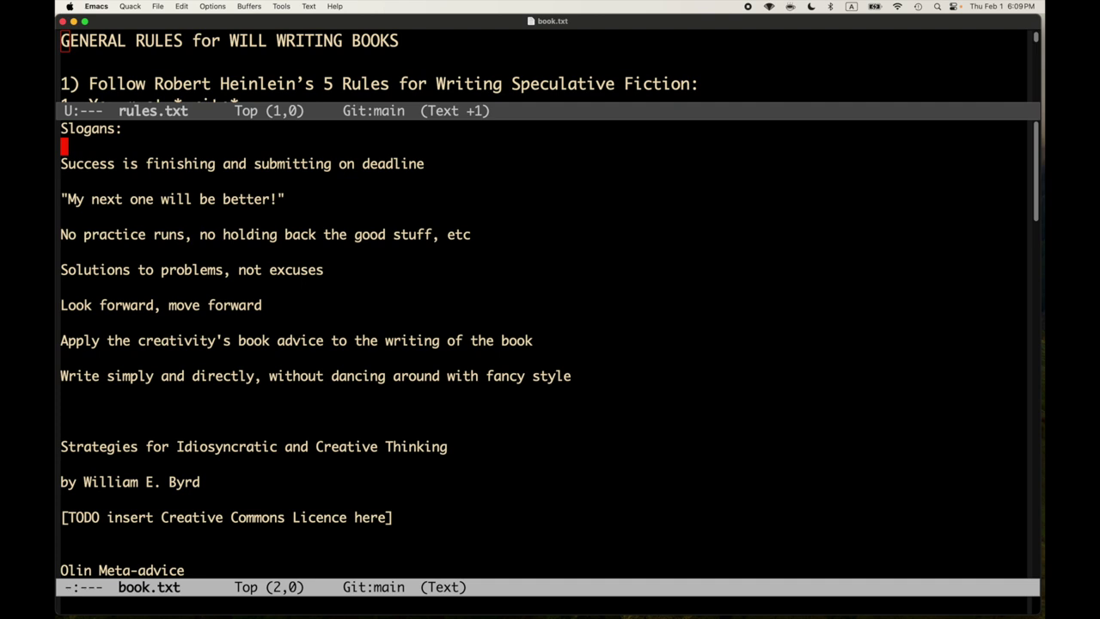
key(Return)
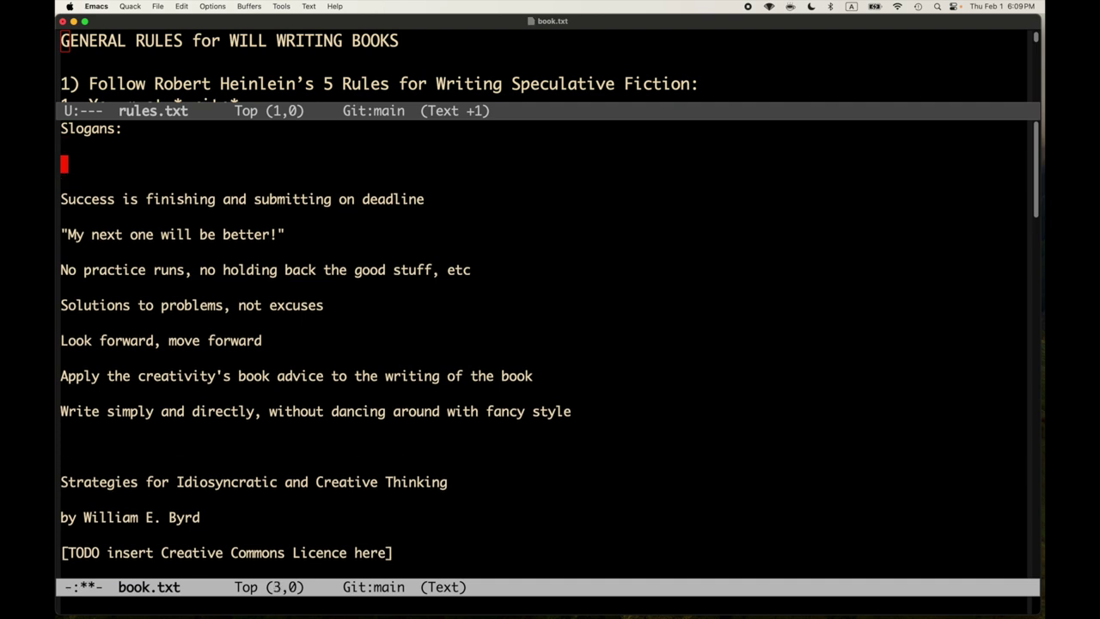
key(ctrl+x)
key(ctrl+s)
key(Down)
key(BackSpace)
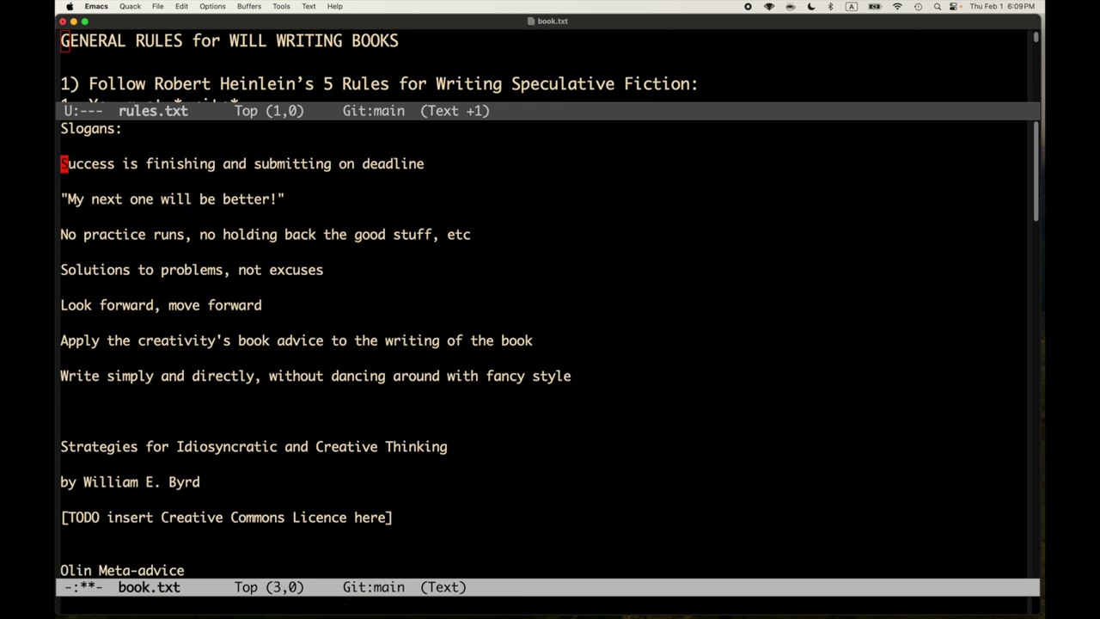
- Surround the line "Success is finishing and submitting on deadline" with *** at both ends and save
key(Down)
key(Return)
key(Up)
key(Up)
text(***)
key(ctrl+e)
key(BackSpace)
text(***)
key(ctrl+x)
key(ctrl+s)
- Insert an empty line beneath the starred slogan to make room for another entry, and save
key(Up)
key(Down)
key(Down)
key(Return)
key(ctrl+x)
key(ctrl+s)
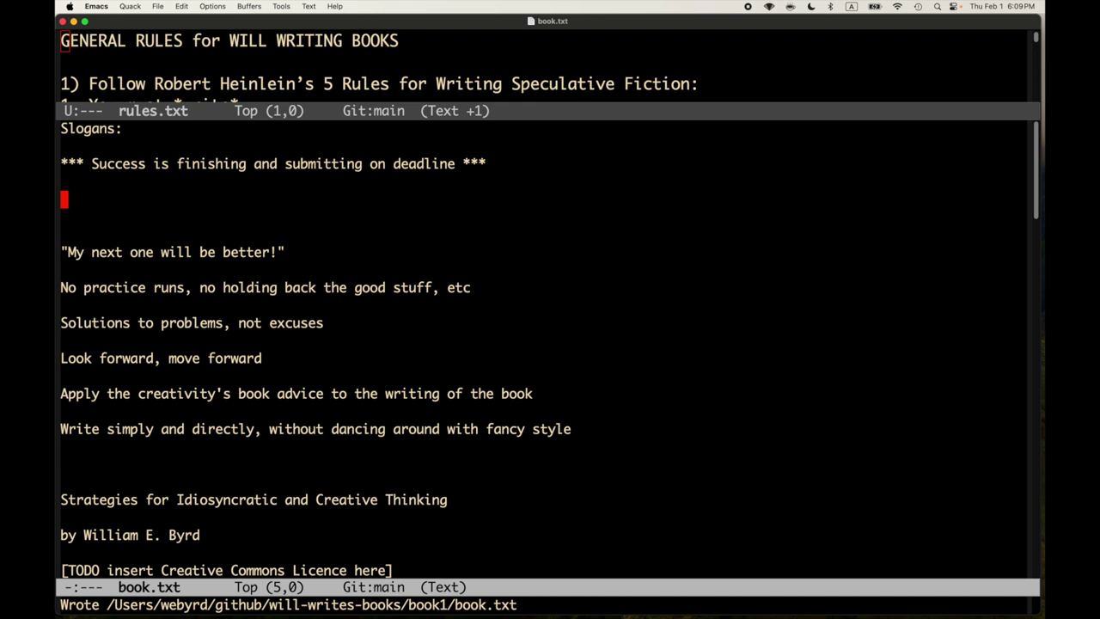
- Write "Brett Victor: the most dangerous thought a creative person can have is that they know what they are doing" under the starred slogan and save
text(Brett )
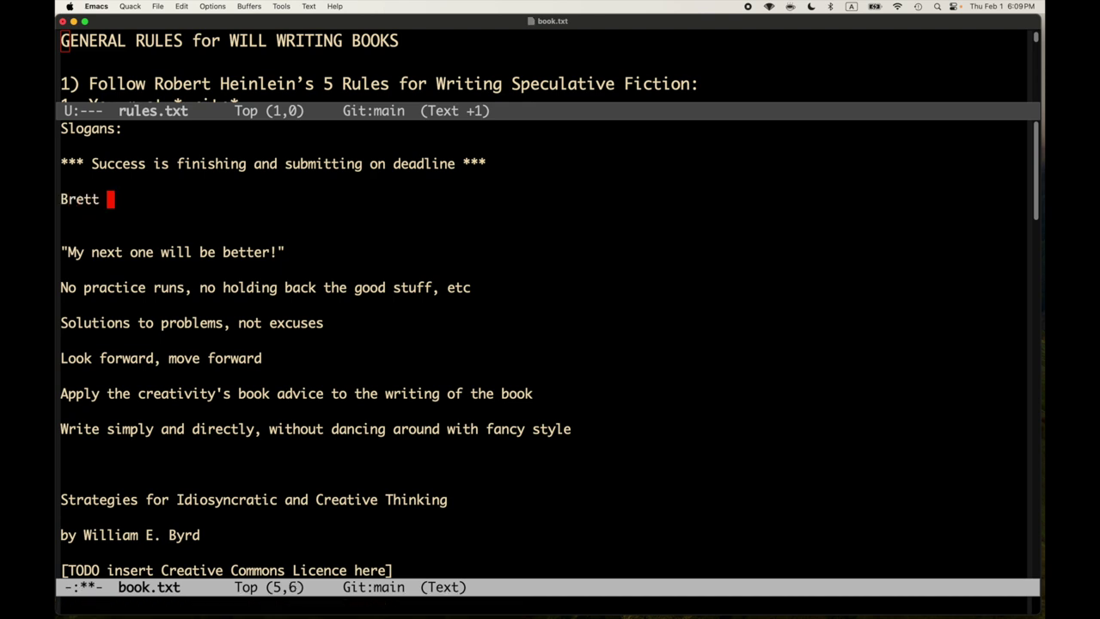
text(Victor: )
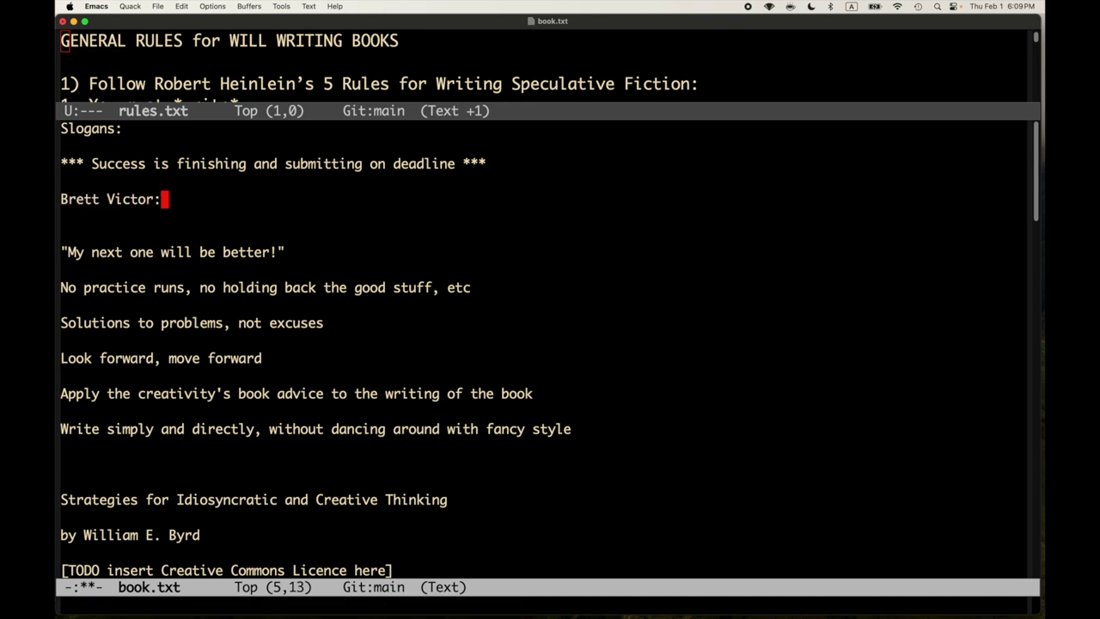
text("")
key(BackSpace)
key(BackSpace)
text(the most dangerous )
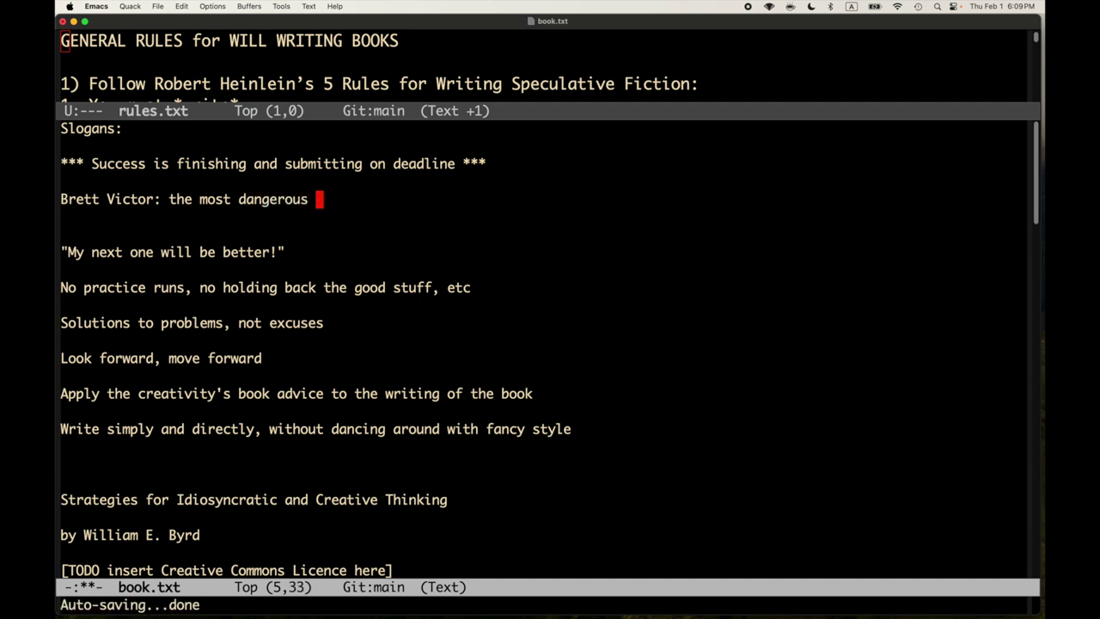
text(th)
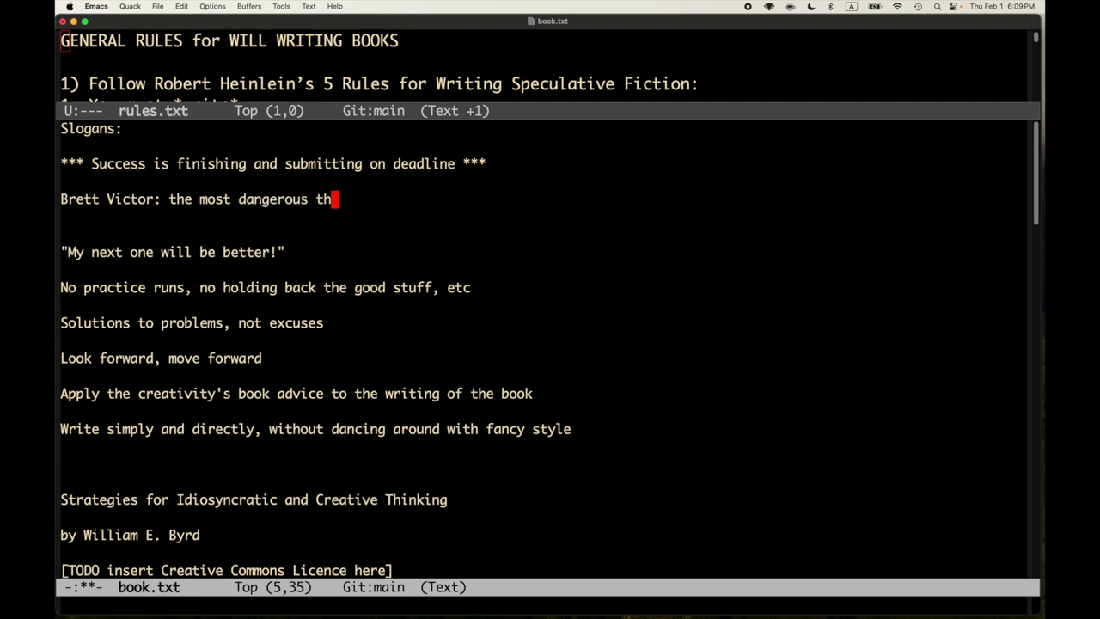
text(ougt)
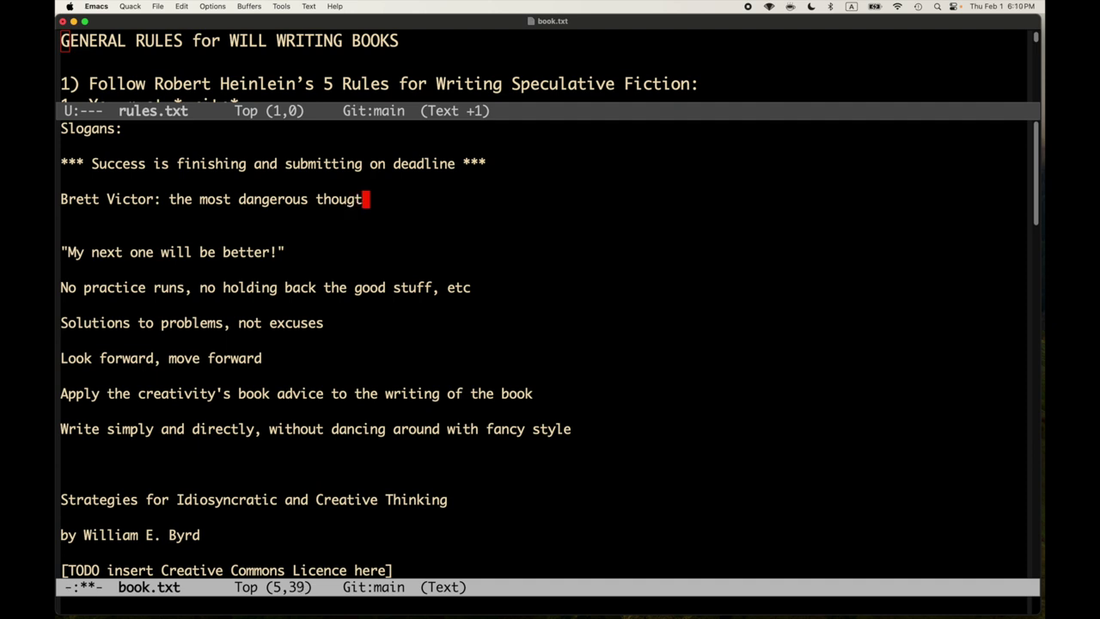
key(BackSpace)
text(ht a ce)
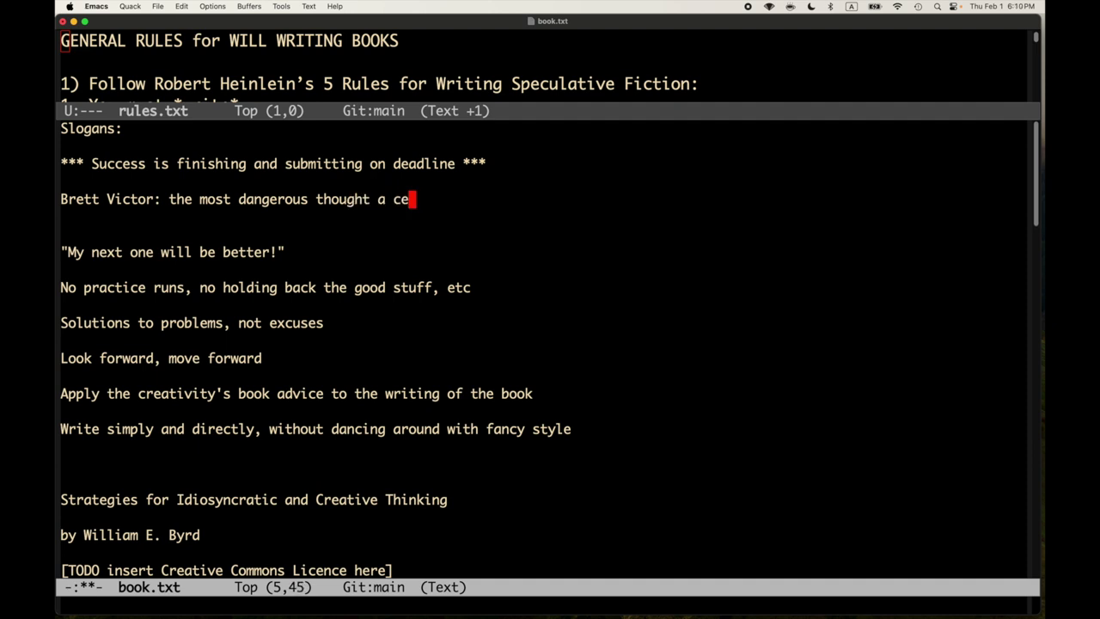
key(BackSpace)
text(reative pers)
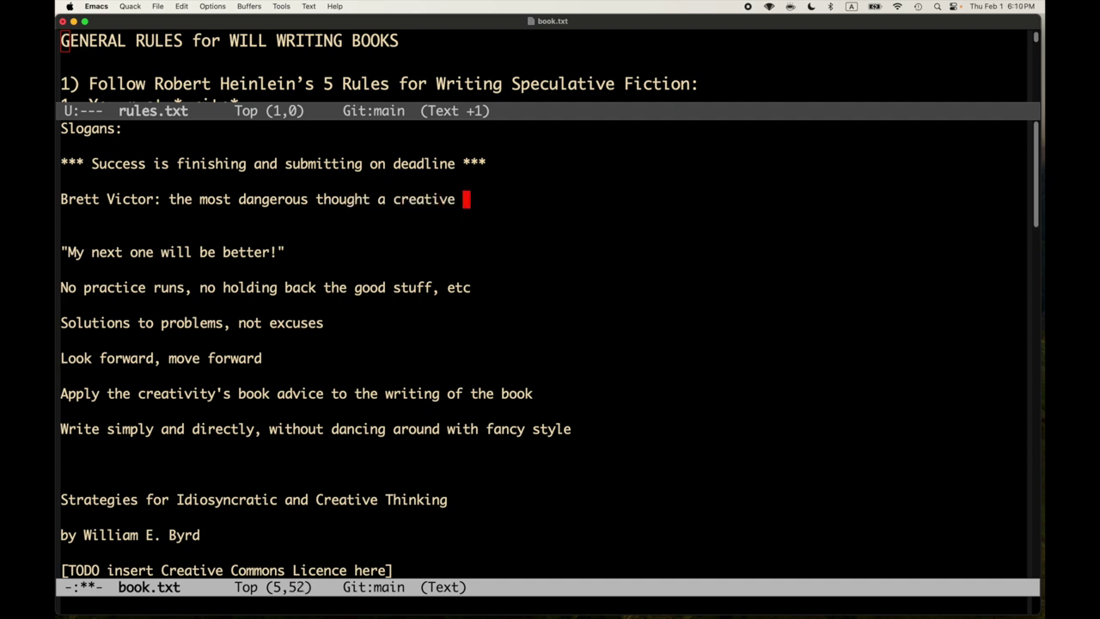
text(on can h)
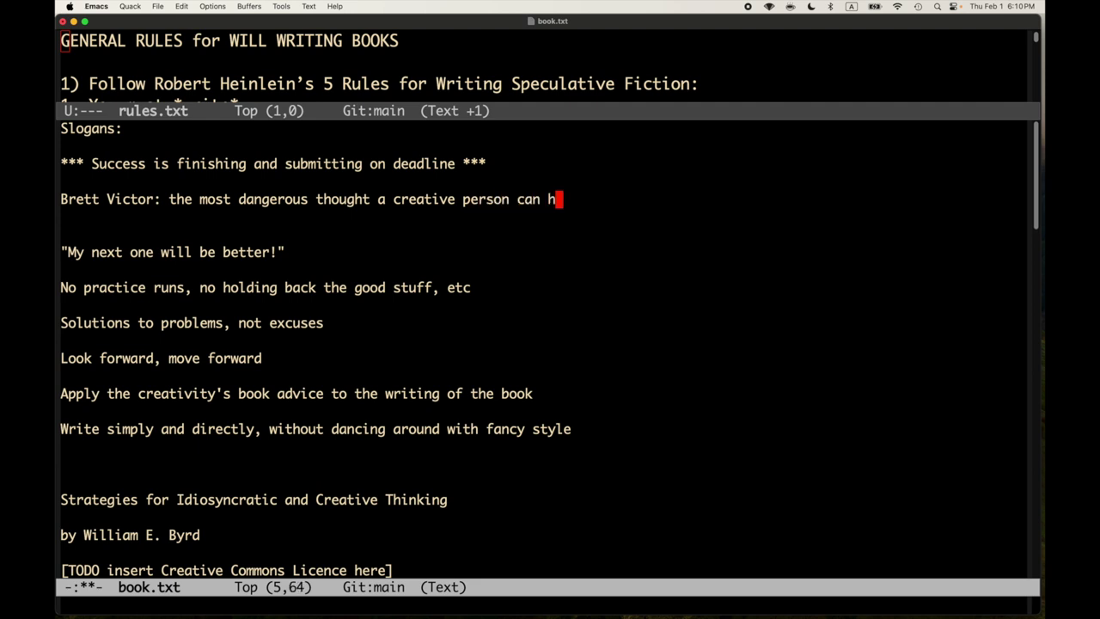
text(ave is that )
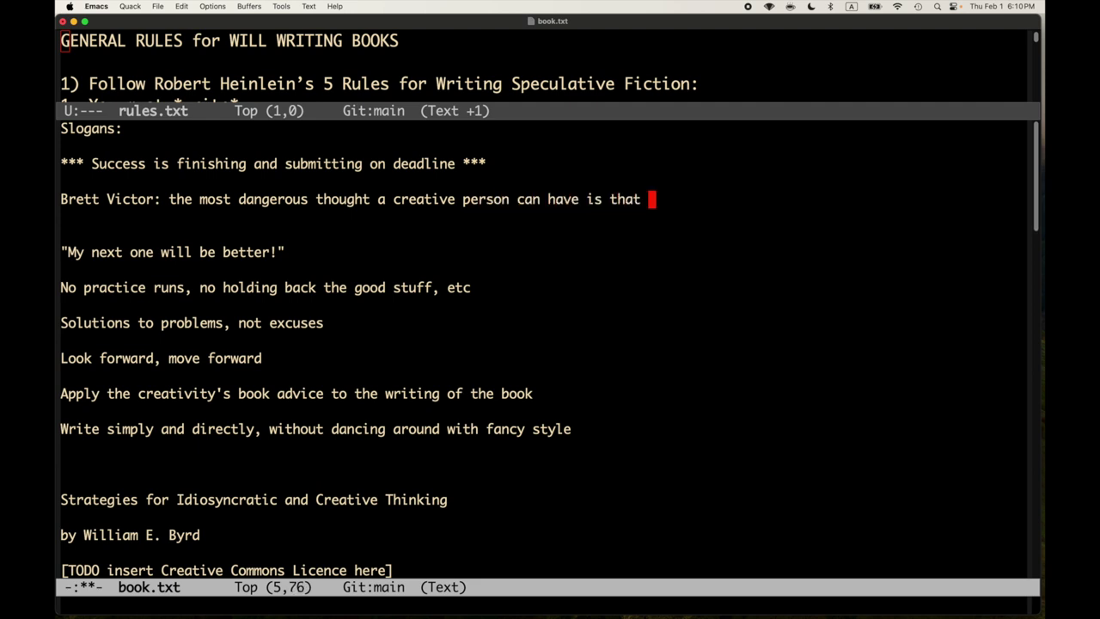
text(they )
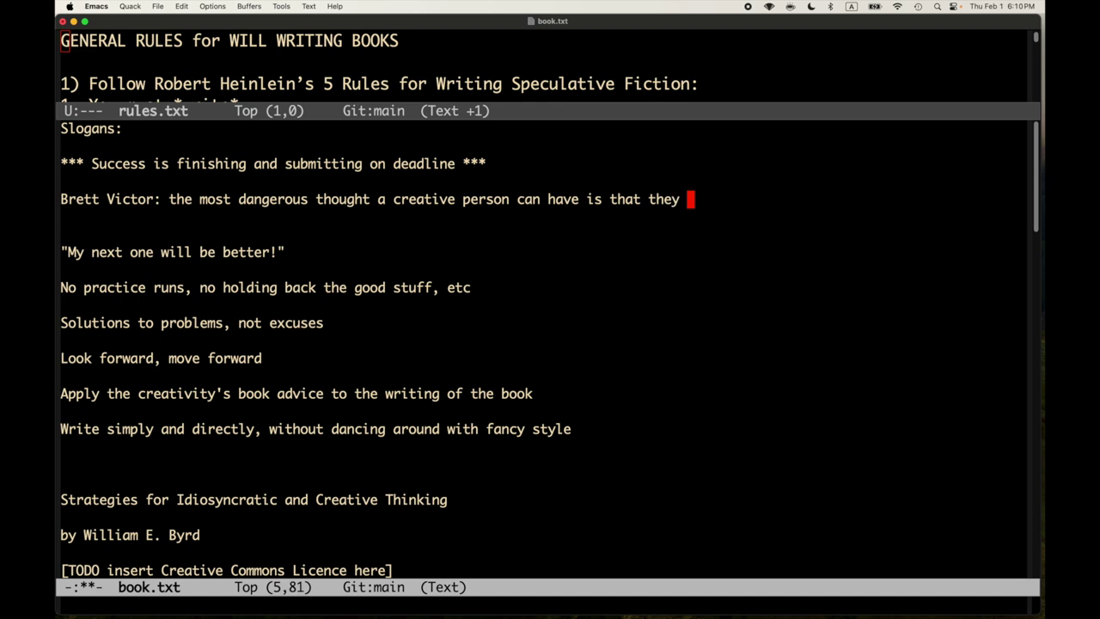
text(know what they)
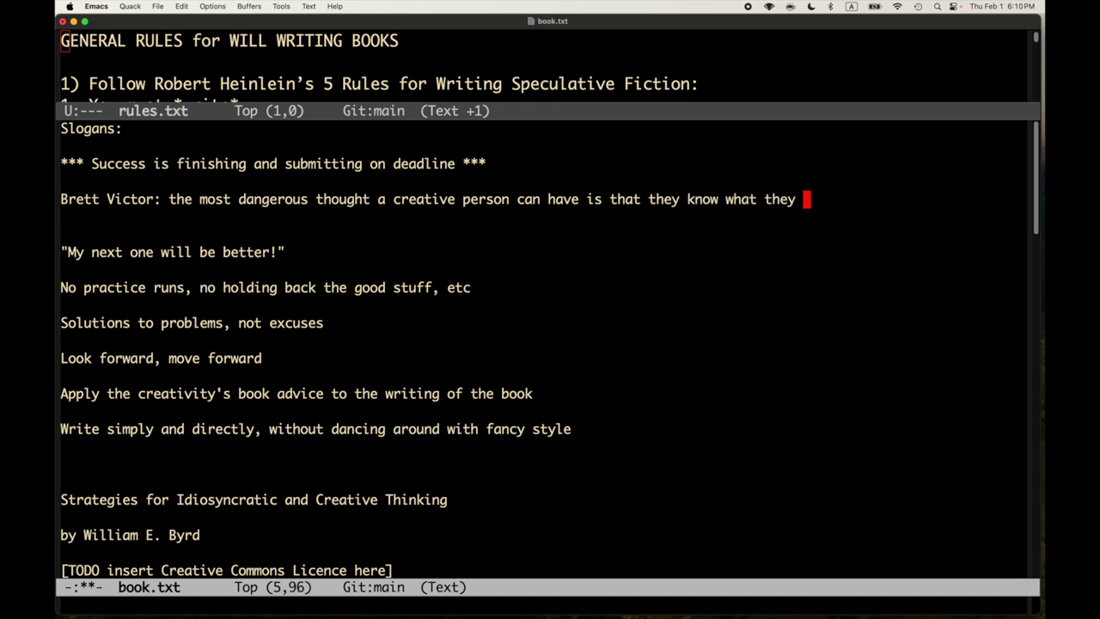
text(are doing)
key(ctrl+x)
key(ctrl+s)
- Insert "approximately this--" between "Brett Victor:" and the quoted thought, without a space after the dashes, and save
key(ctrl+a)
key(alt+f)
key(alt+f)
text(: approximated)
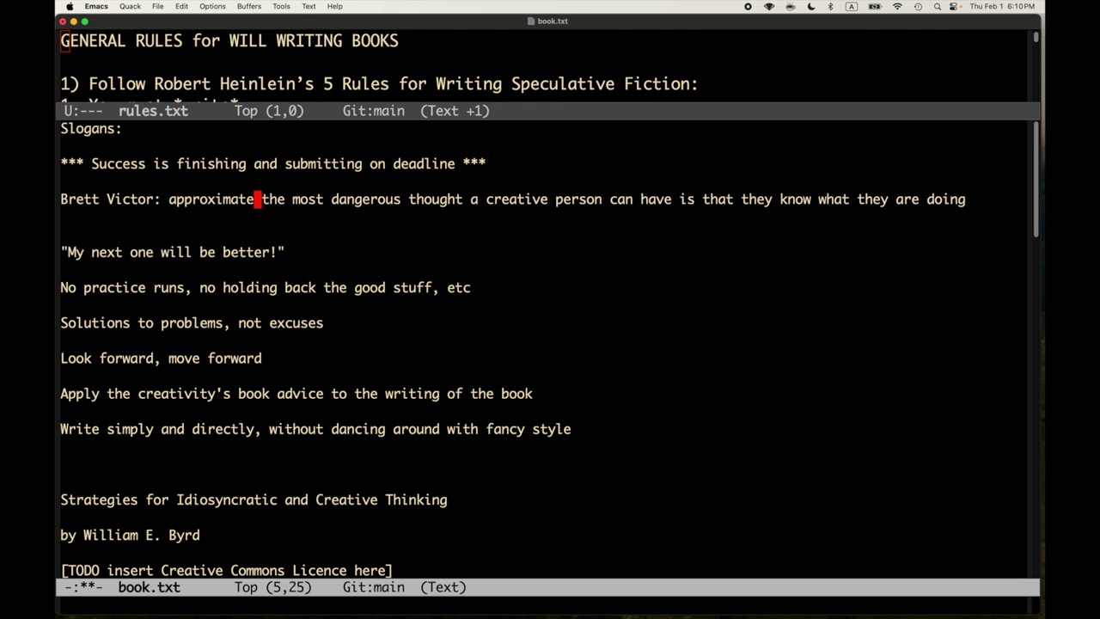
key(BackSpace)
text(ly )
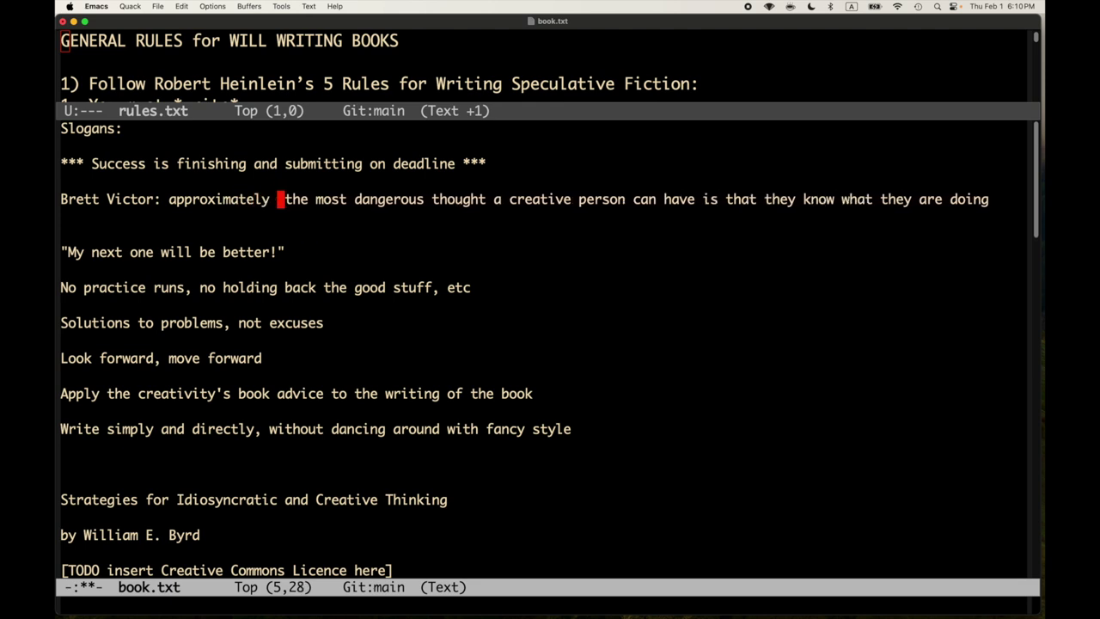
text(thi)
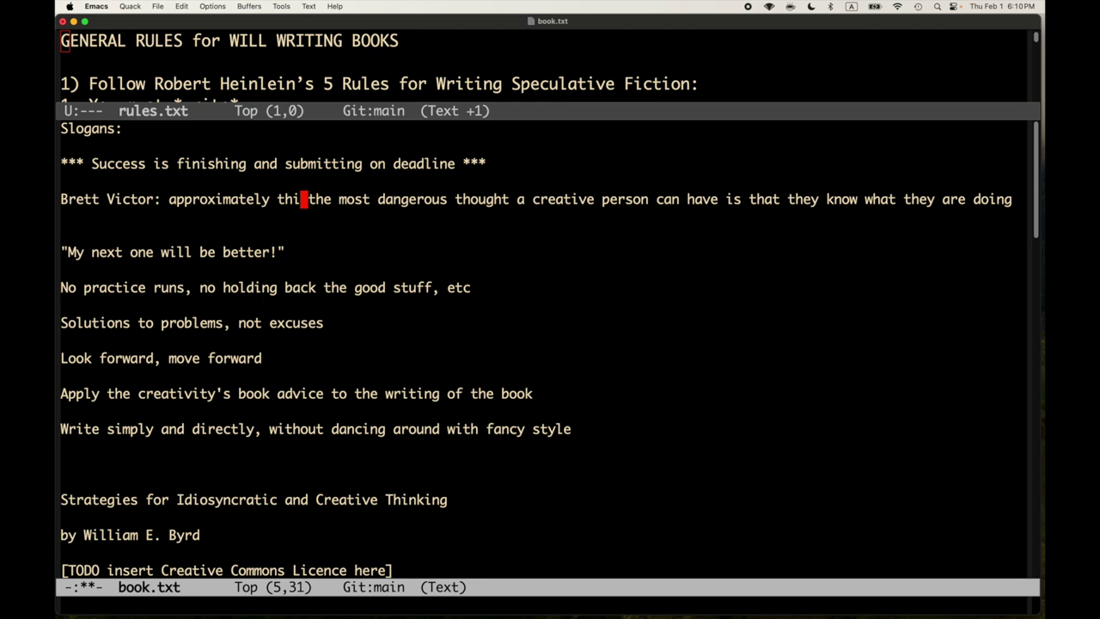
text(s--)
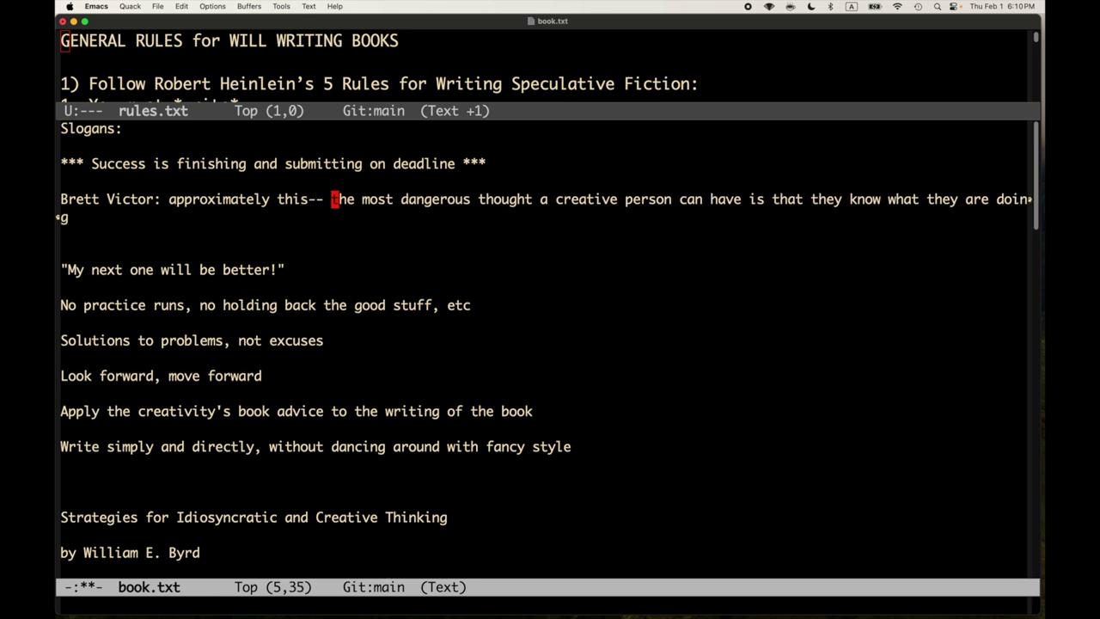
key(ctrl+d)
key(ctrl+x)
key(ctrl+s)
- Rewrap the Brett Victor paragraph to the fill width, add an empty line below it and save
key(ctrl+n)
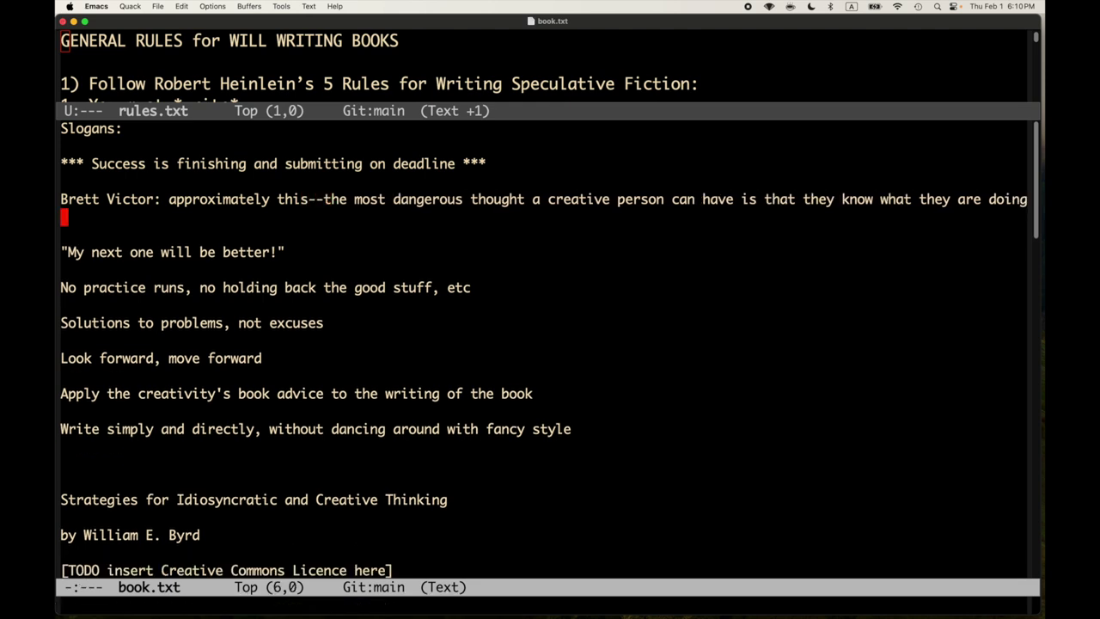
key(ctrl+p)
key(alt+q)
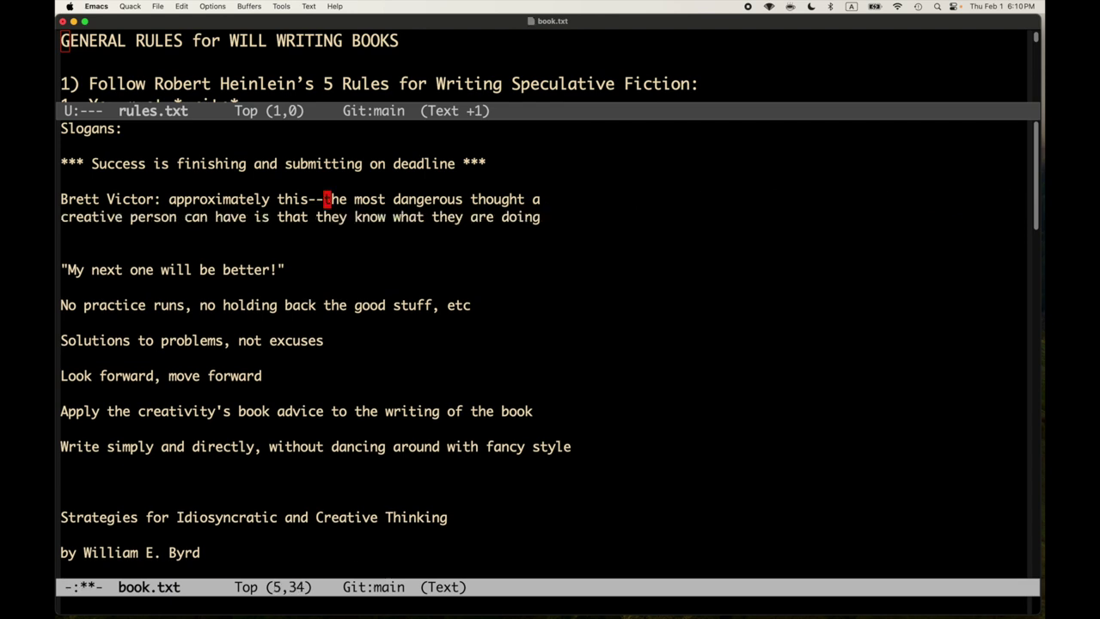
key(ctrl+n)
key(ctrl+n)
key(Return)
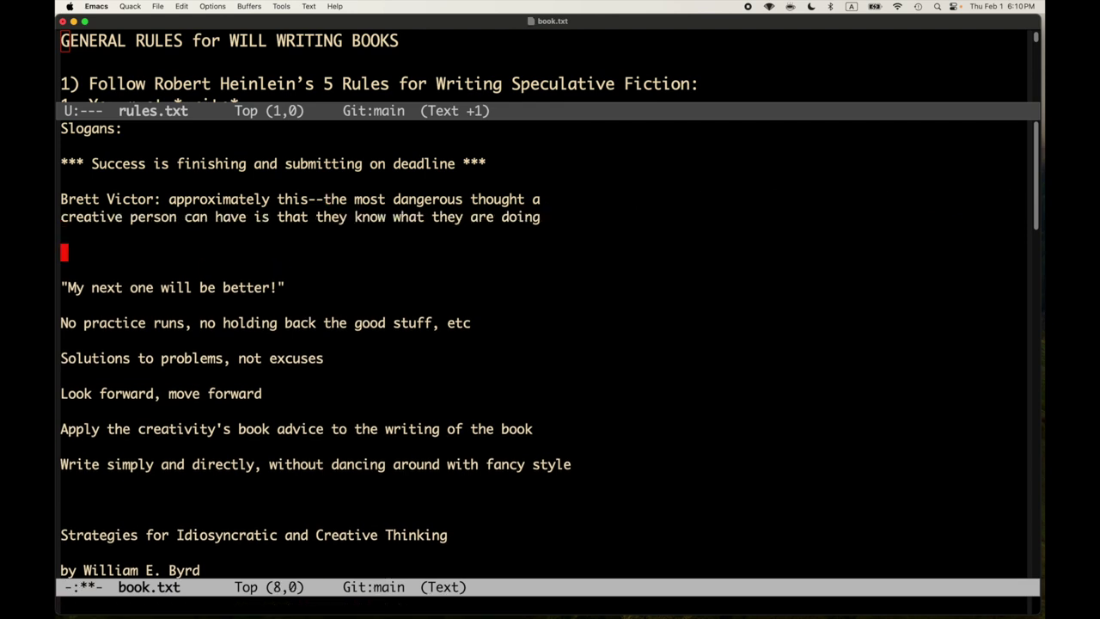
key(ctrl+x)
key(ctrl+s)
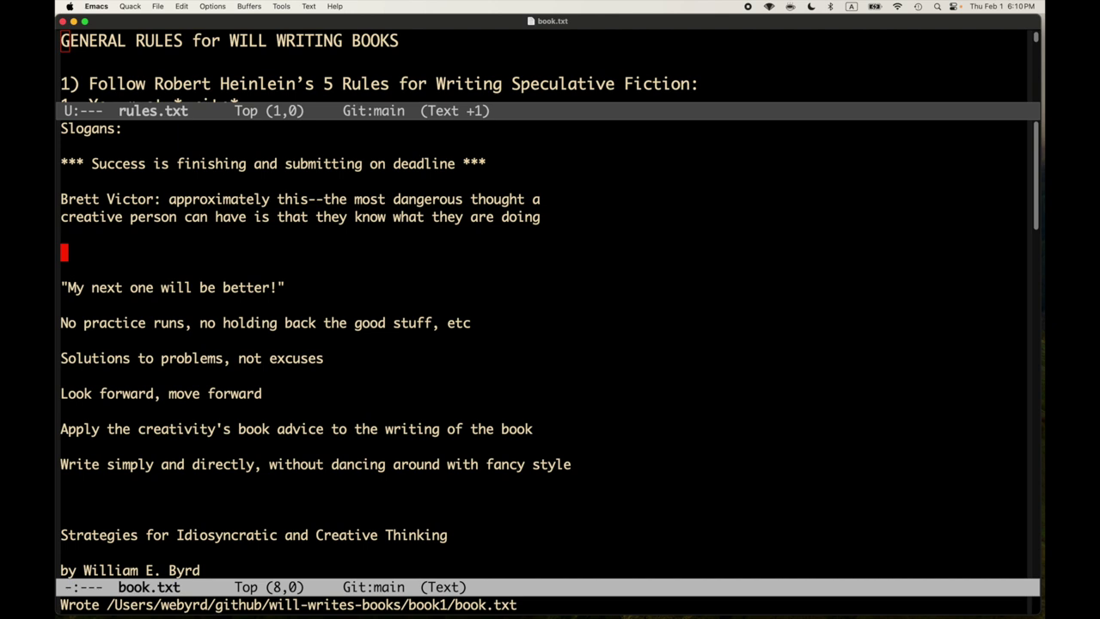
- Write "Want to finish the book on time and submit" on the empty line beneath the Brett Victor paragraph
text(Want to )
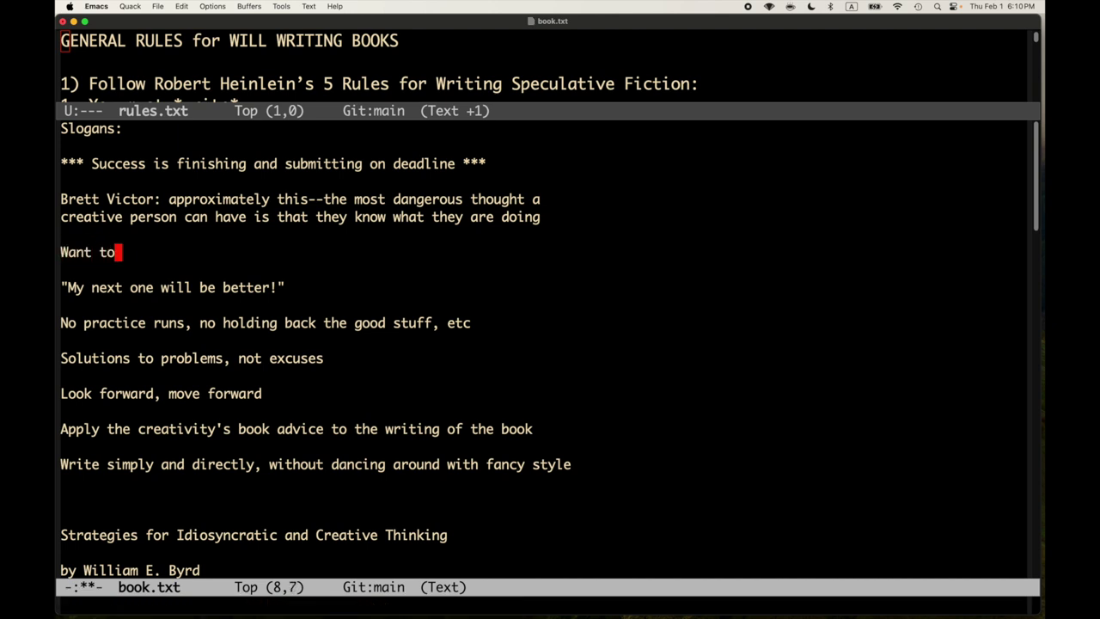
text(finish the )
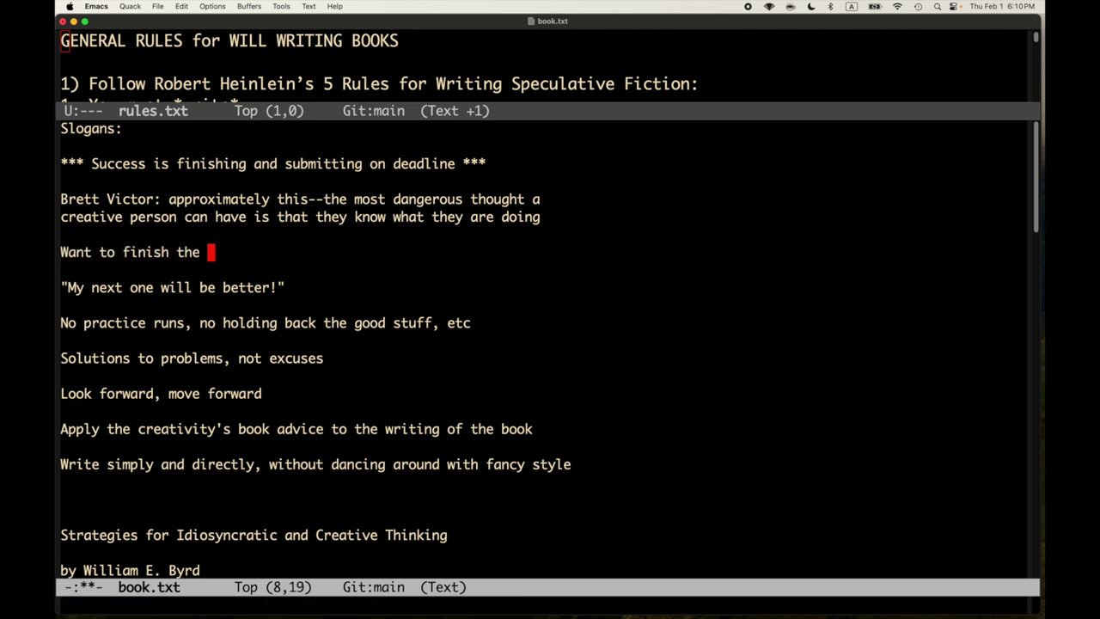
text(book on )
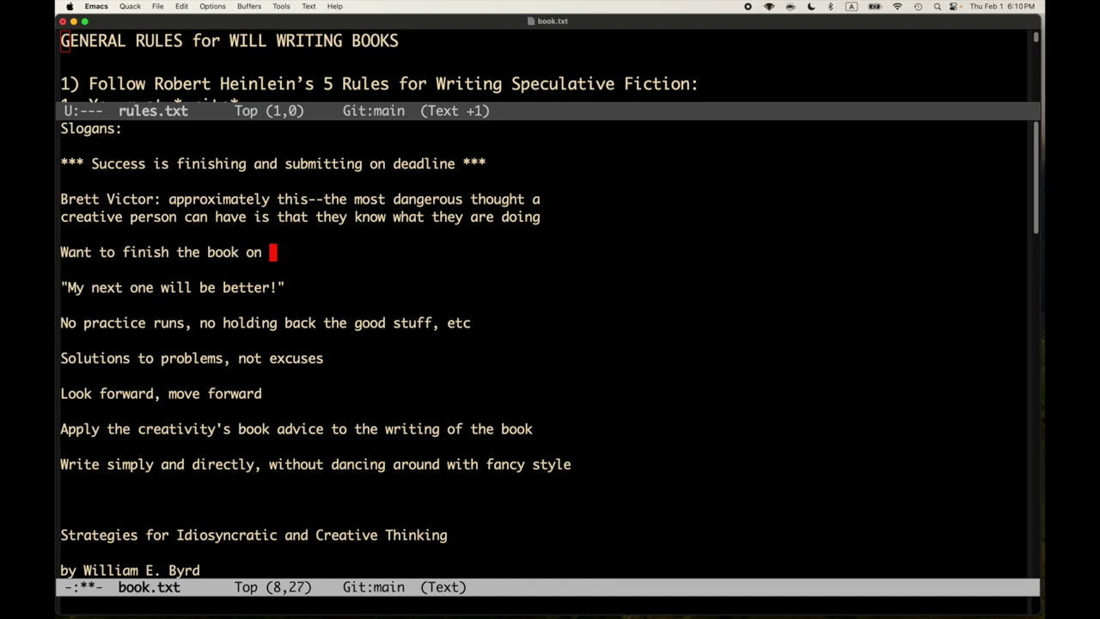
text(time an)
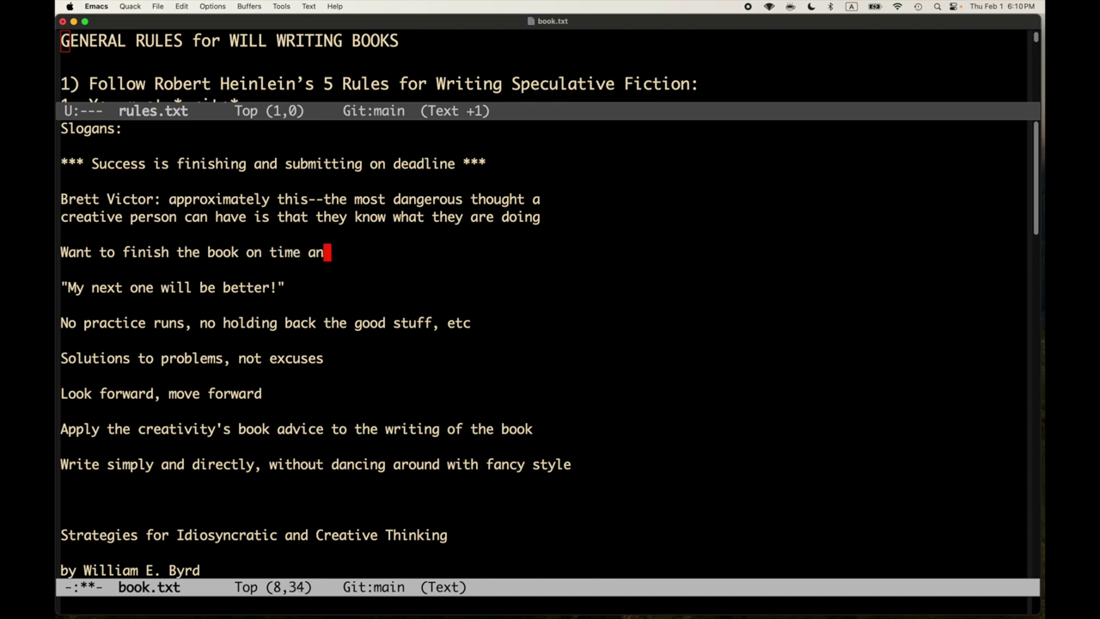
text(d submit )
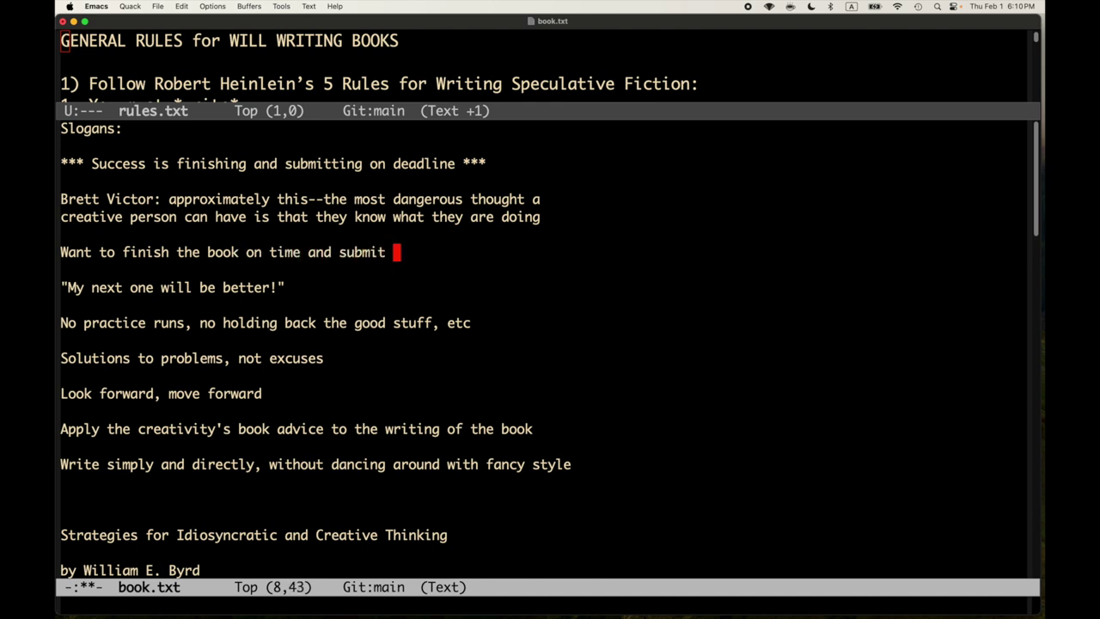
text(for pub)
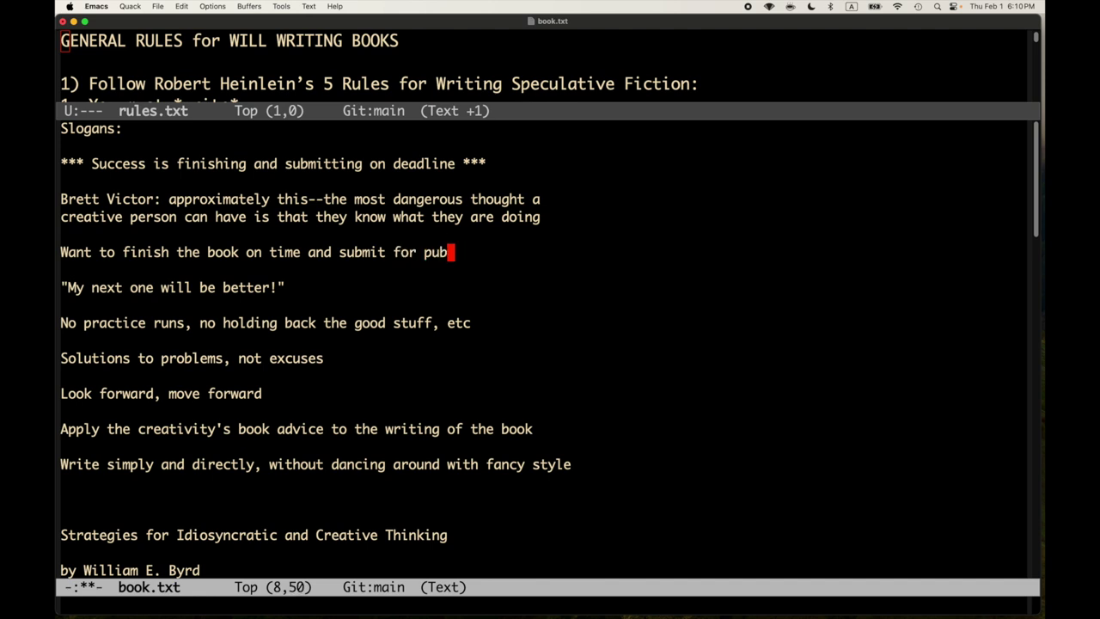
text(lication)
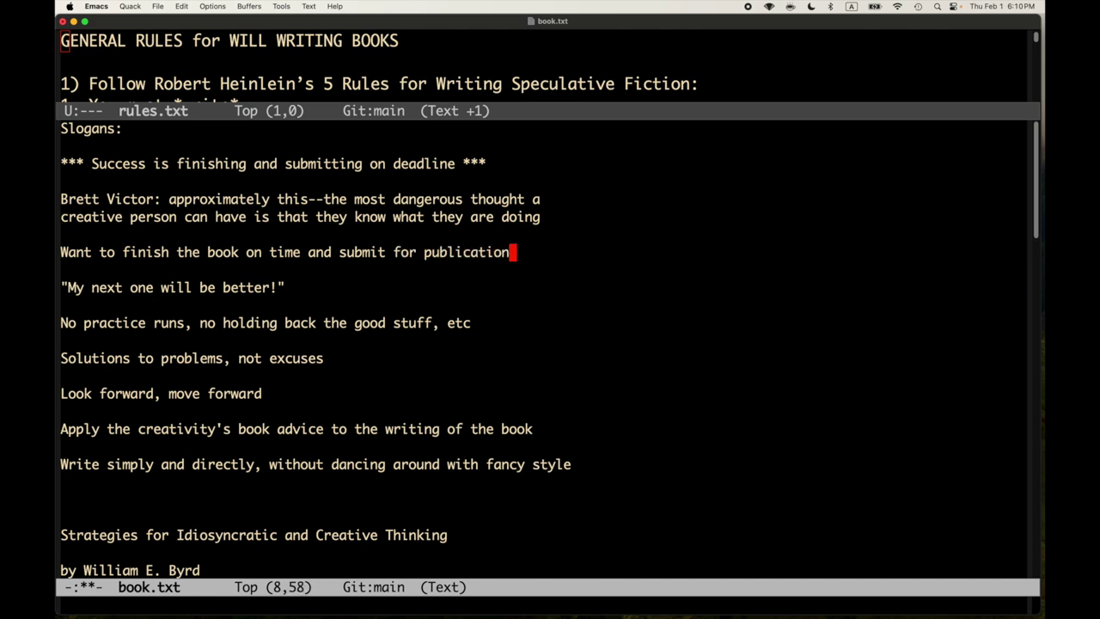
key(alt+BackSpace)
text(public)
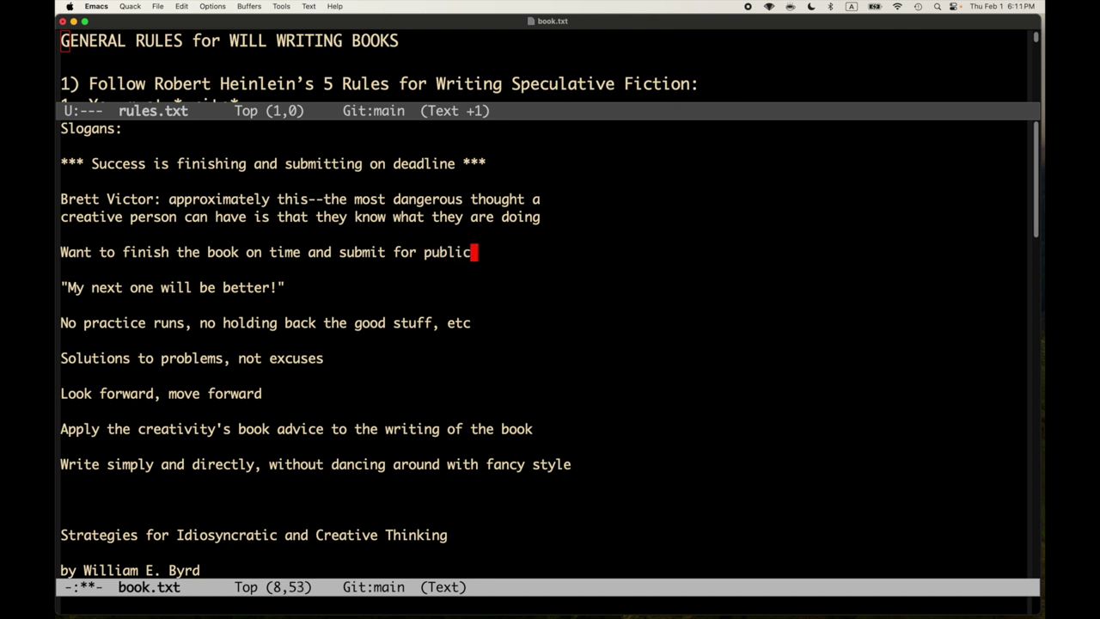
key(alt+BackSpace)
key(alt+BackSpace)
text(to)
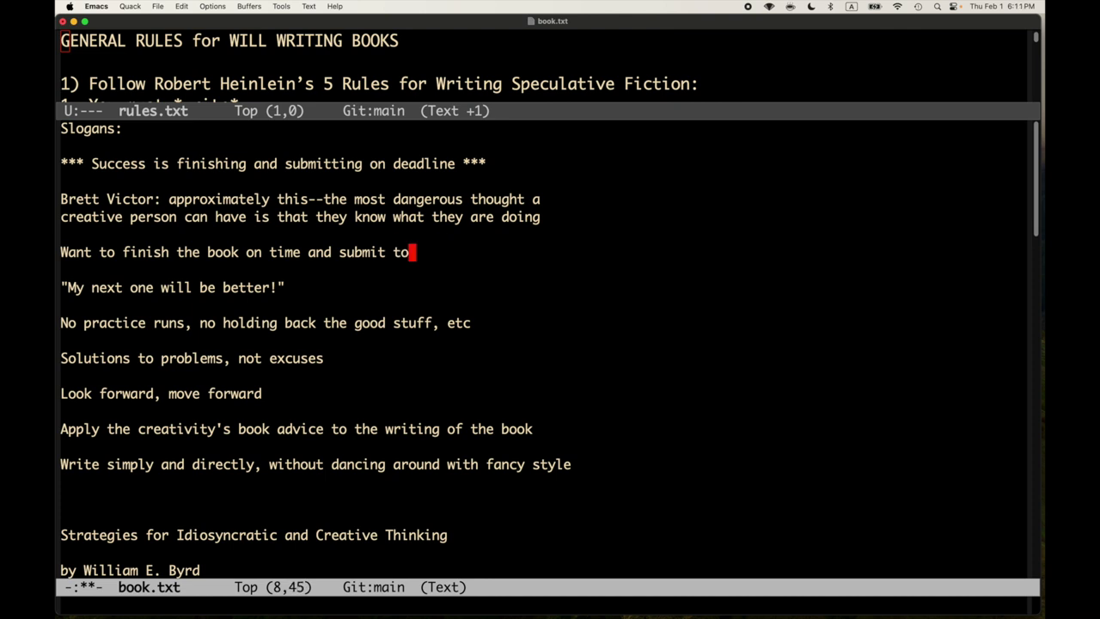
key(BackSpace)
- Read down to rule 5 of Heinlein's rules in rules.txt, then return to book.txt
key(ctrl+x)
key(o)
key(ctrl+n)
key(ctrl+n)
key(ctrl+n)
key(ctrl+n)
key(ctrl+n)
key(ctrl+n)
key(ctrl+n)
key(ctrl+n)
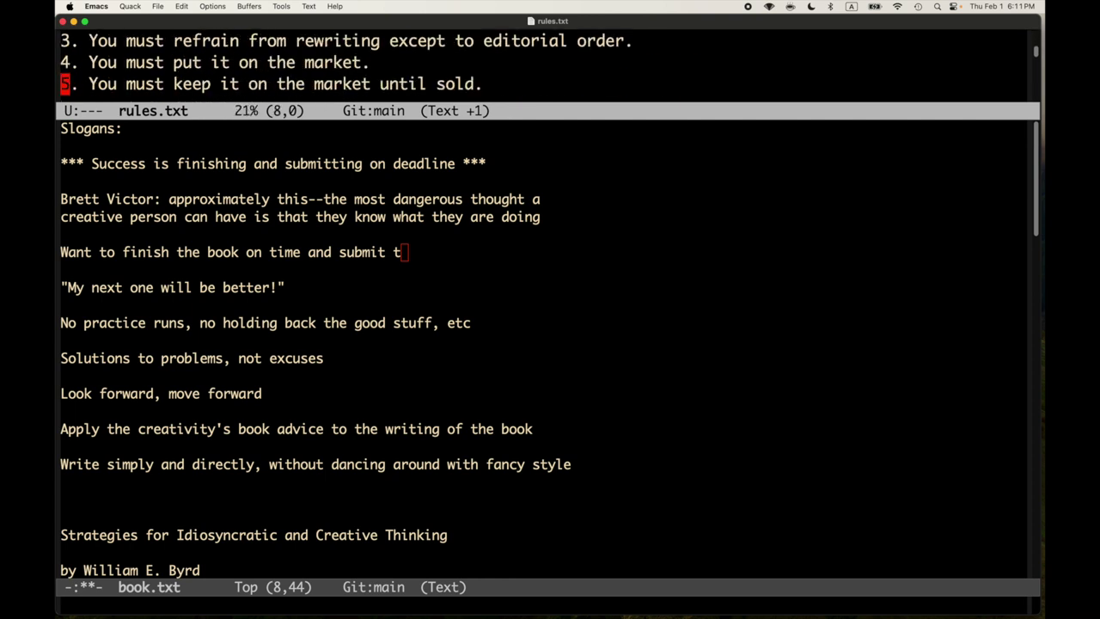
key(ctrl+x)
key(o)
- Replace the ending "submit t" of the unfinished slogan with "put it on the market"
key(BackSpace)
key(alt+BackSpace)
text(put it on the mark)
key(BackSpace)
key(BackSpace)
text(rket )
- Finish the slogan with "so I can get that sweet, sweet Creative Commons money! $$$$", rewrap it to the fill width and save
text(so I can ge)
text(t that swe)
text(et, sweet)
text( Crea)
text(tive Comm)
text(ons money)
text(!  )
text($$$$)
key(alt+q)
key(ctrl+x)
key(ctrl+s)
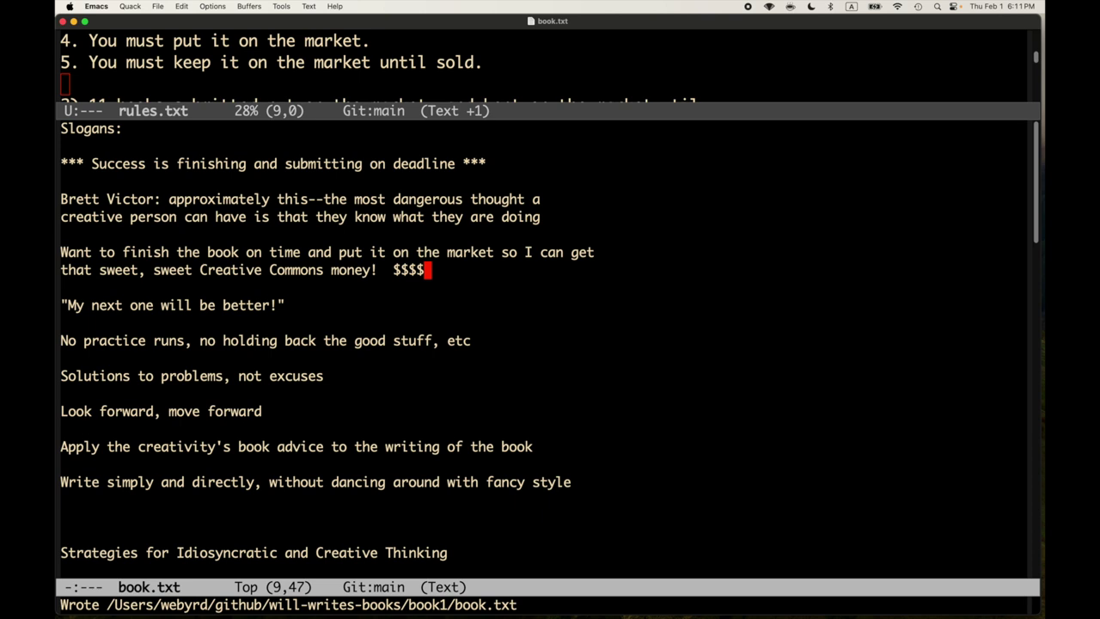
- Insert three empty lines below the last slogan, "Write simply and directly", and place the cursor for a new entry
key(Down)
key(Down)
key(Down)
key(Down)
key(Down)
key(Down)
key(Down)
key(Down)
key(Down)
key(Down)
key(Down)
key(Down)
key(Down)
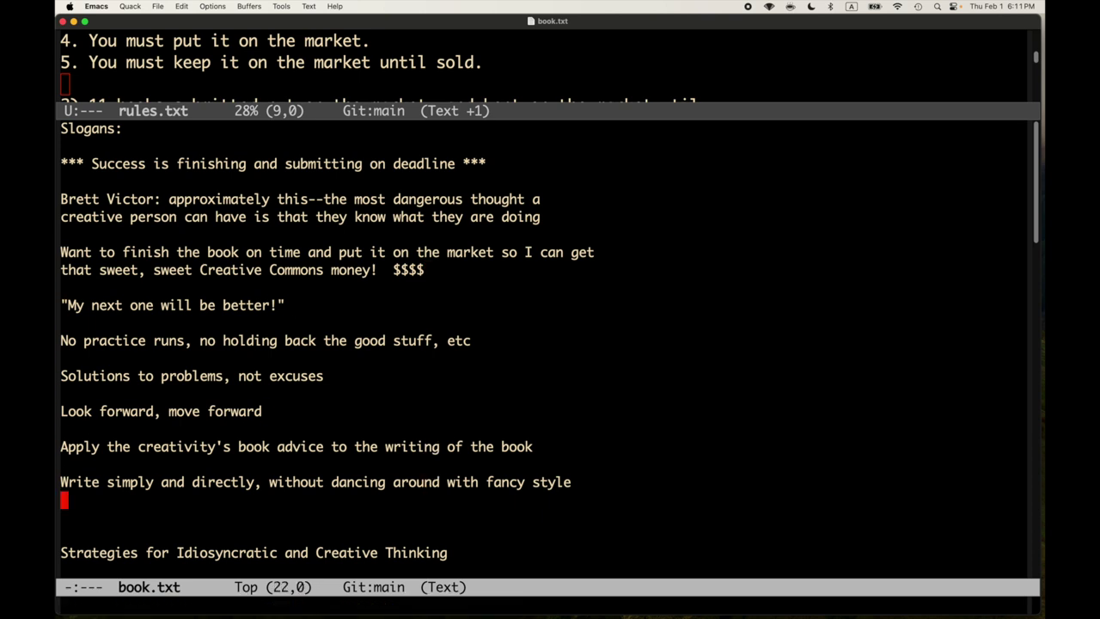
key(ctrl+l)
key(Return)
key(Return)
key(Return)
key(Up)
key(Up)
- Write the heading "Haiku for this book:" under the last slogan and save
text(Kaiz)
key(BackSpace)
text(z)
key(BackSpace)
key(BackSpace)
key(BackSpace)
key(BackSpace)
text(Haiky)
key(BackSpace)
key(BackSpace)
text(u for this book:)
key(ctrl+x)
key(ctrl+s)
- Leave an empty line below the haiku heading, save, and enlarge the text size by one step
key(Return)
key(Return)
key(ctrl+x)
key(ctrl+s)
key(ctrl+x)
key(ctrl+equal)
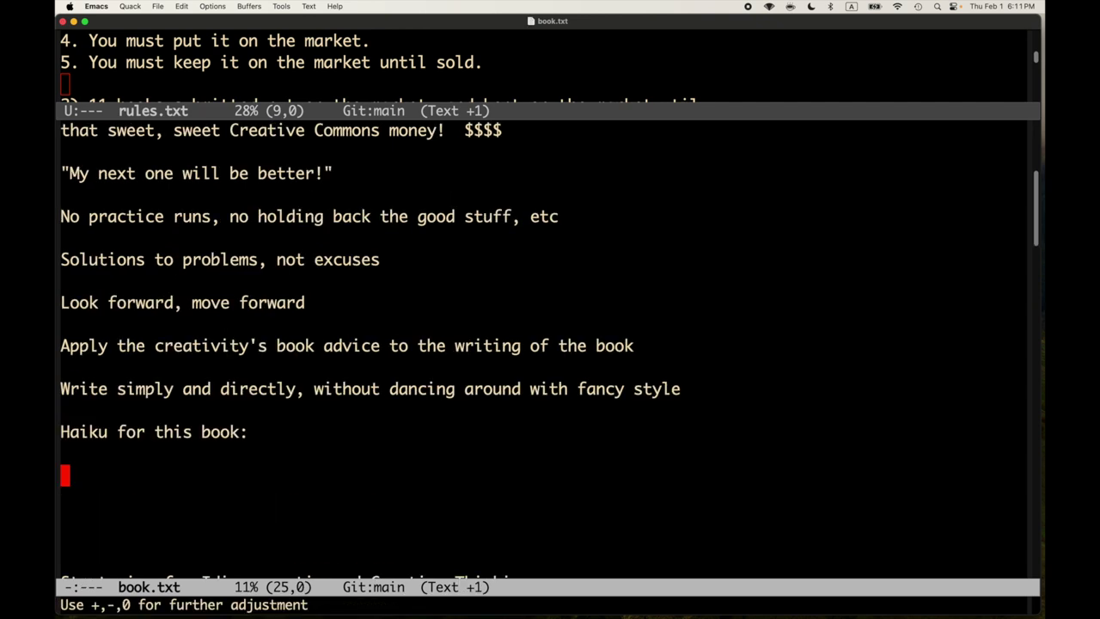
key(ctrl+x)
key(ctrl+s)
key(ctrl+l)
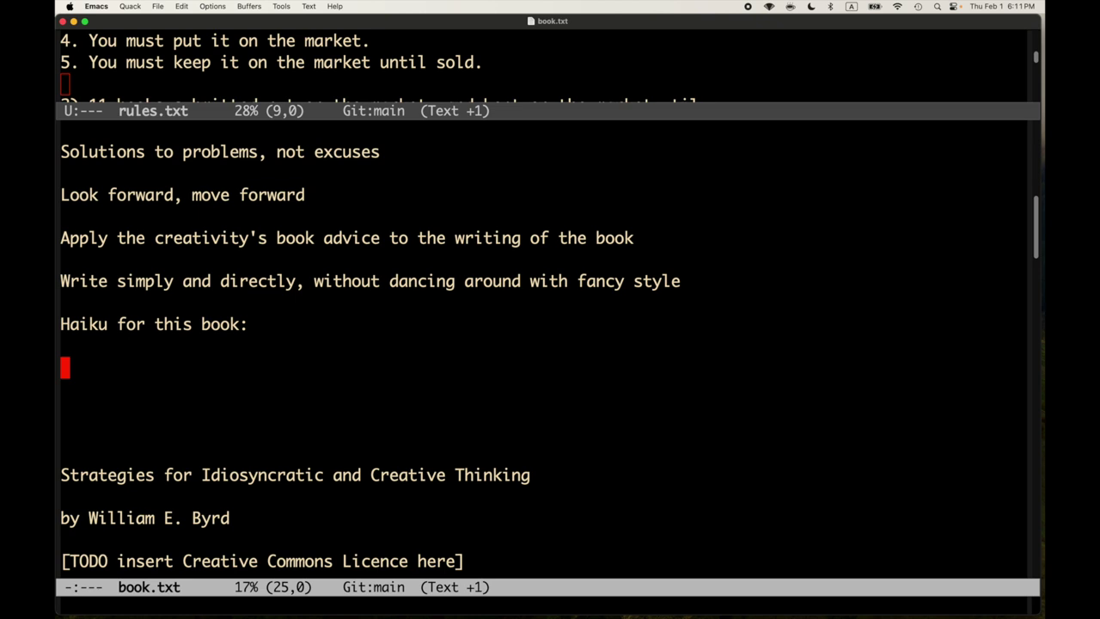
- Write the haiku on three lines: "Bad advice,", "poorly delivered" and "Boredom ensues!"
text(Bad )
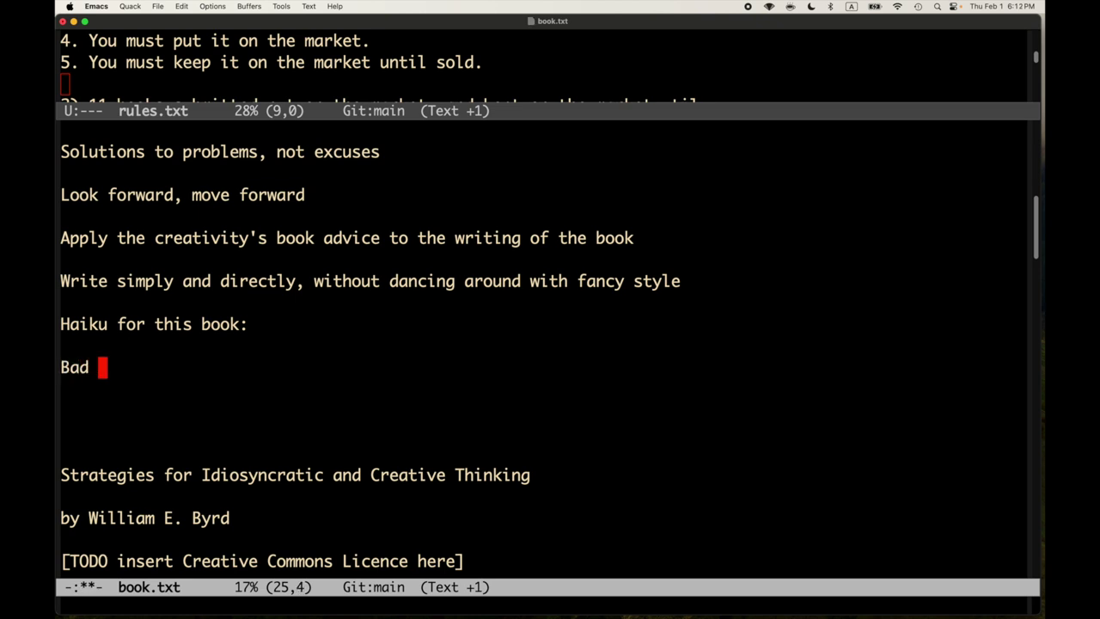
text(advice,)
key(Return)
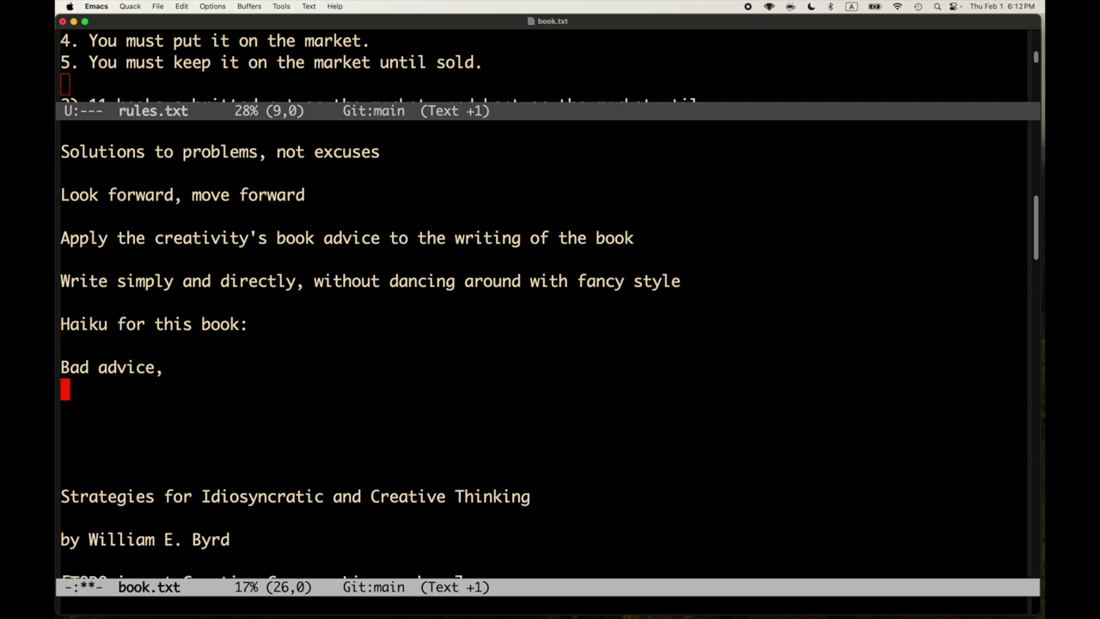
text(poorl)
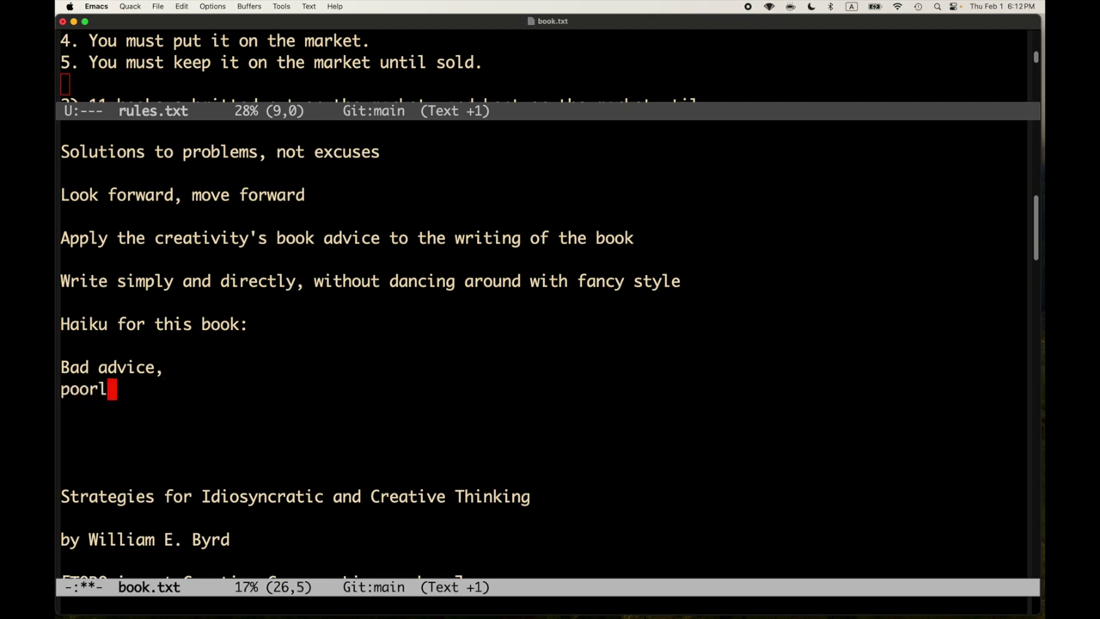
text(y deliver)
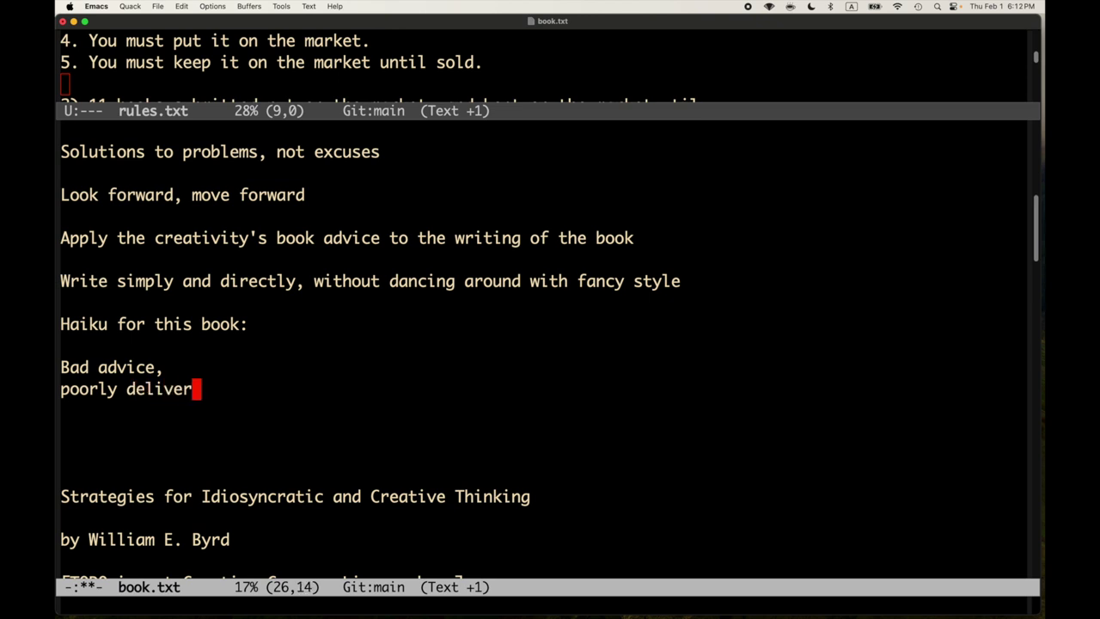
text(ed)
key(Return)
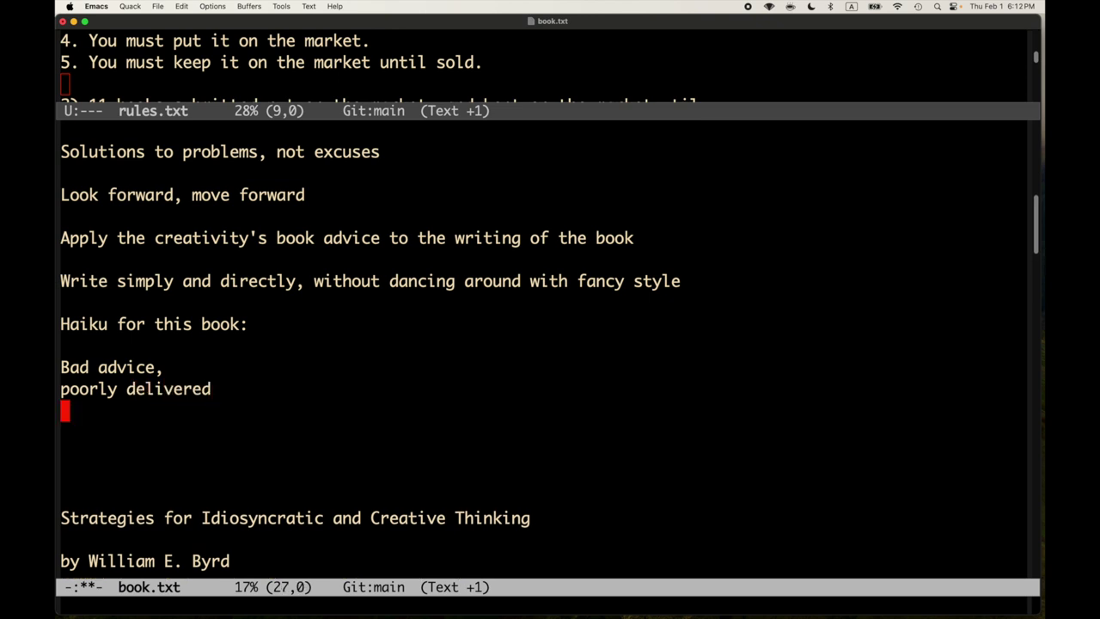
text(Bored)
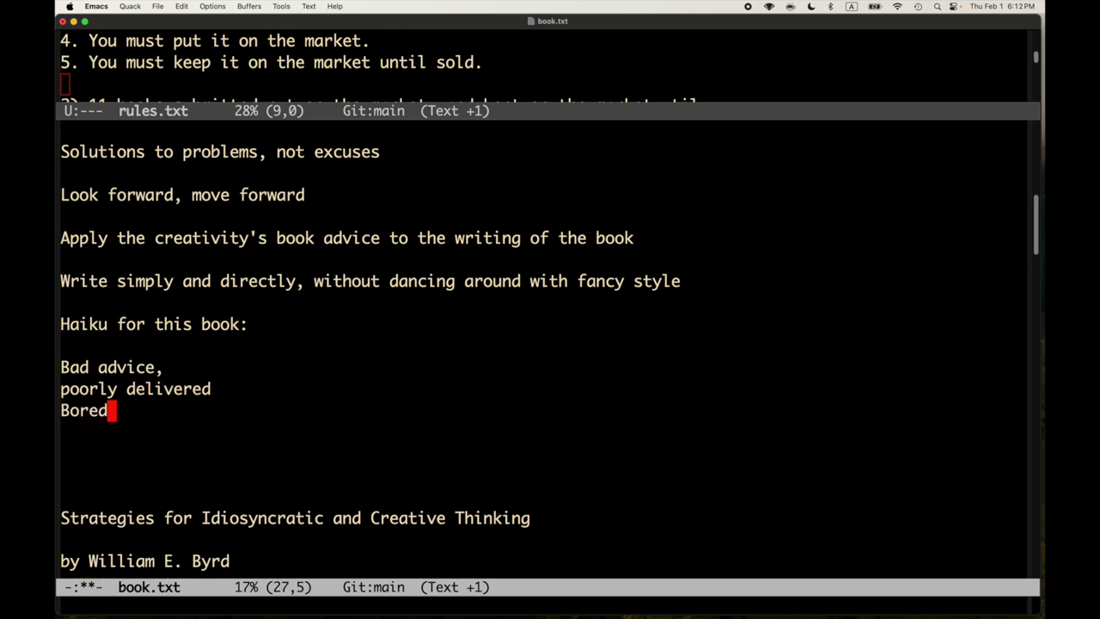
text(om ensues!)
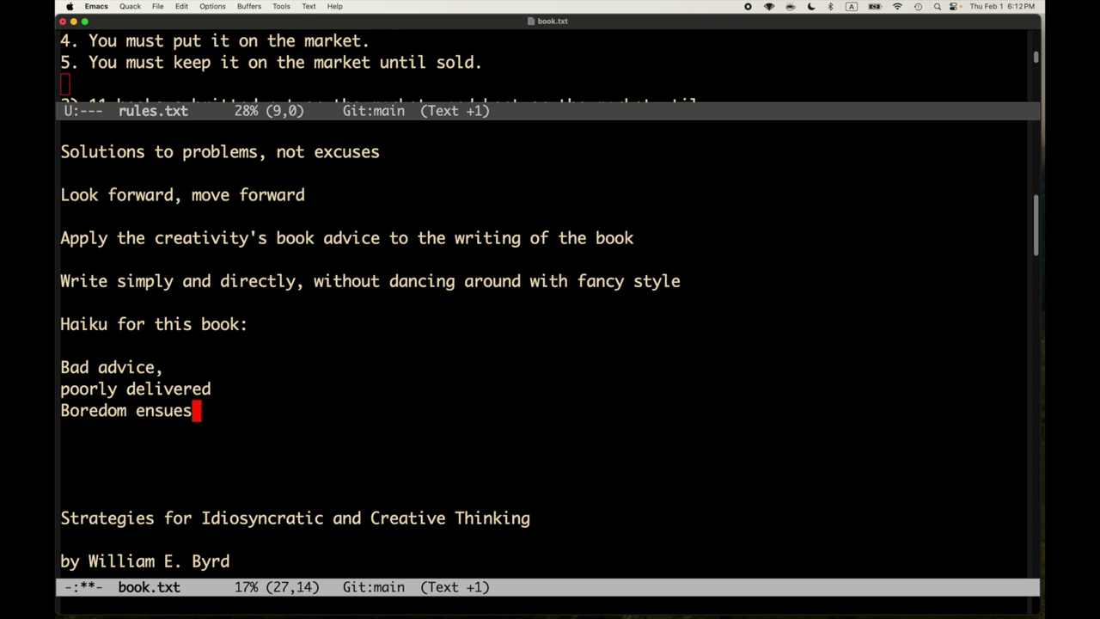
- Remove the empty line between the haiku heading and its first verse, and save
key(Down)
key(Up)
key(Up)
key(Up)
key(Up)
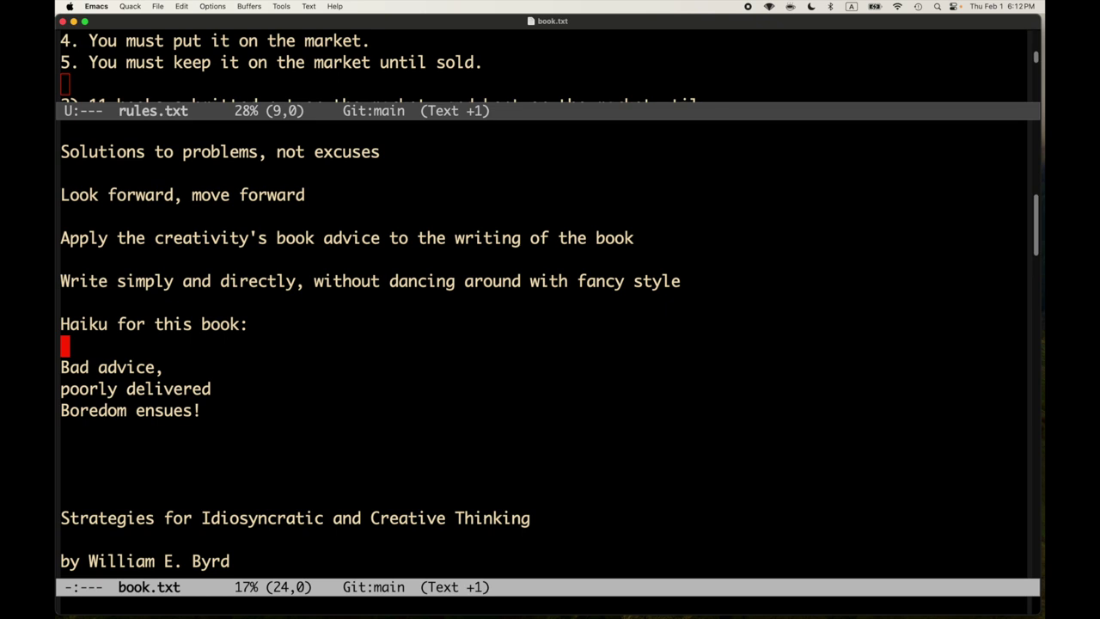
key(BackSpace)
key(ctrl+x)
key(ctrl+s)
- Insert two more empty lines below the haiku, keeping one blank line above the cursor, and save
key(Down)
key(Down)
key(Down)
key(Down)
key(Down)
key(ctrl+x)
key(ctrl+s)
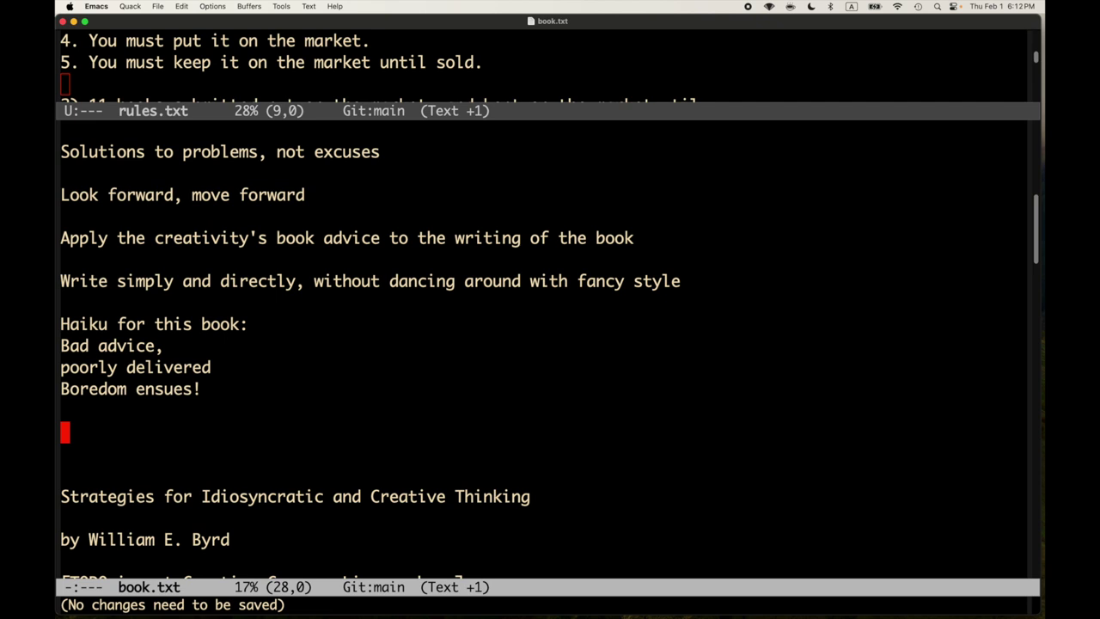
key(Return)
key(Return)
key(Up)
key(ctrl+o)
key(BackSpace)
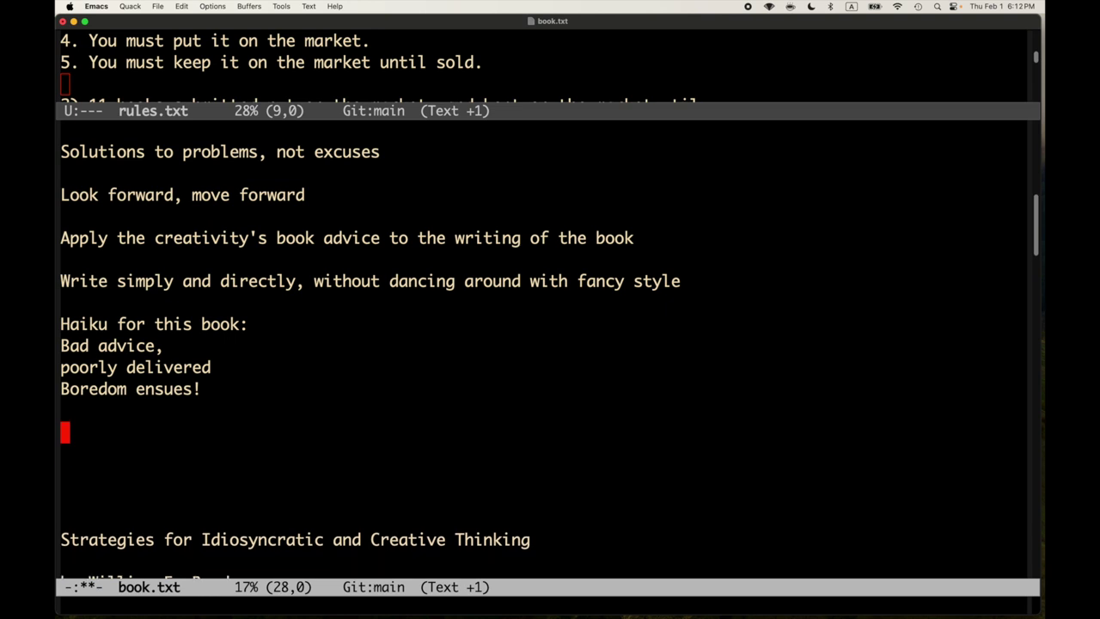
key(ctrl+x)
key(ctrl+s)
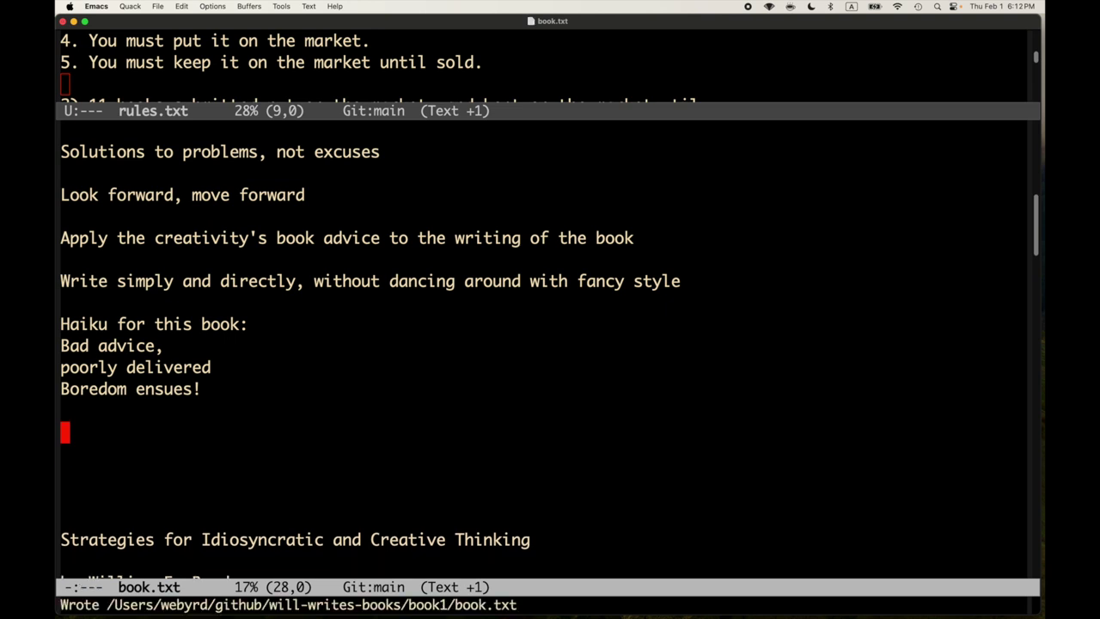
- Start a new entry beneath the haiku with "Go meta: " and save
text(Go meta)
key(BackSpace)
text(:)
key(ctrl+x)
key(ctrl+s)
key(ctrl+x)
key(ctrl+s)
key(BackSpace)
key(ctrl+x)
key(ctrl+s)
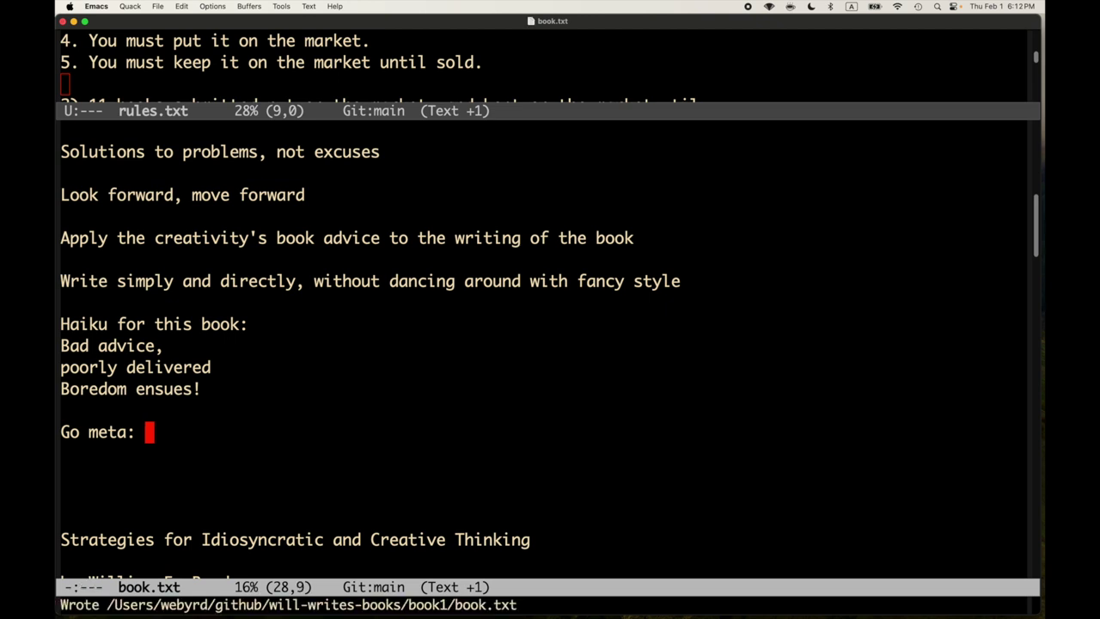
- Continue the "Go meta:" entry with "apply the strategies of the book to the writing of the book, and" and save
text(aply the)
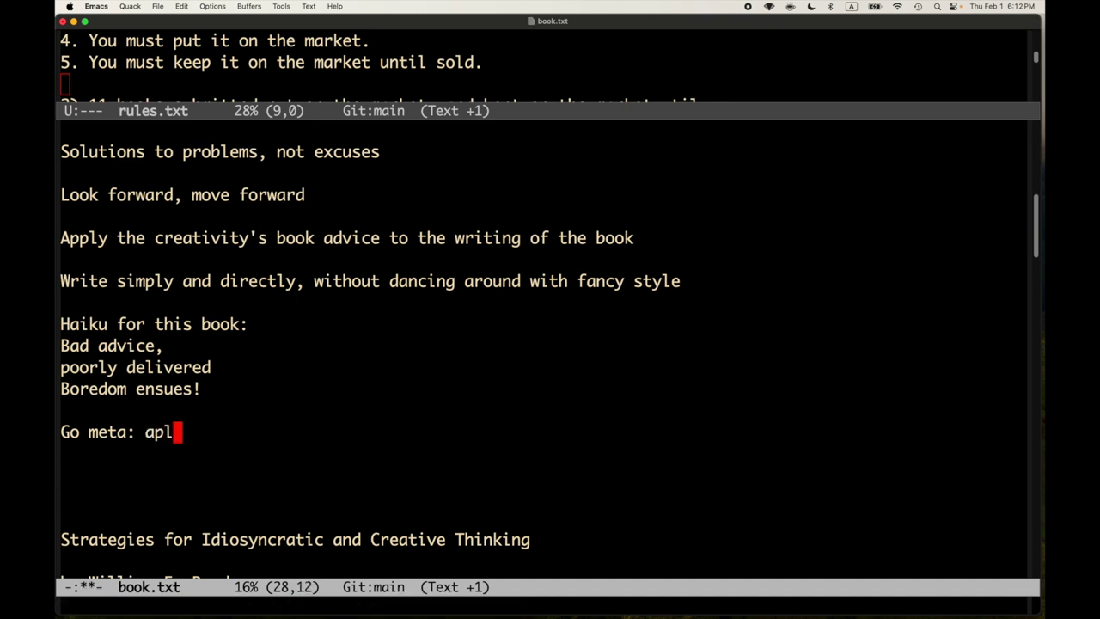
click(169, 432)
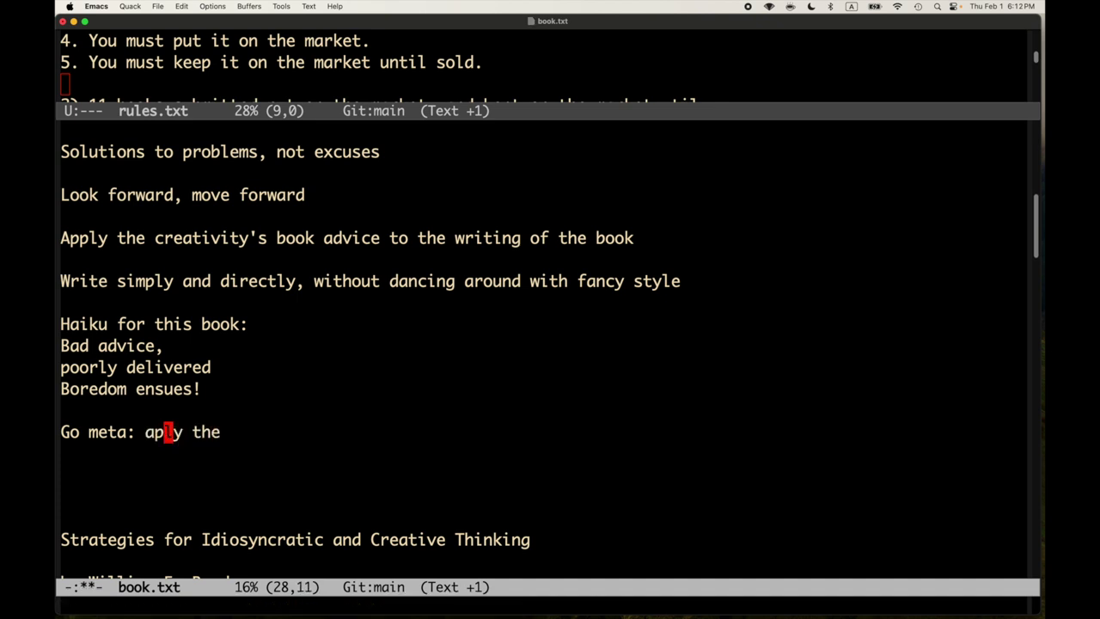
text(p)
key(ctrl+e)
text(strate)
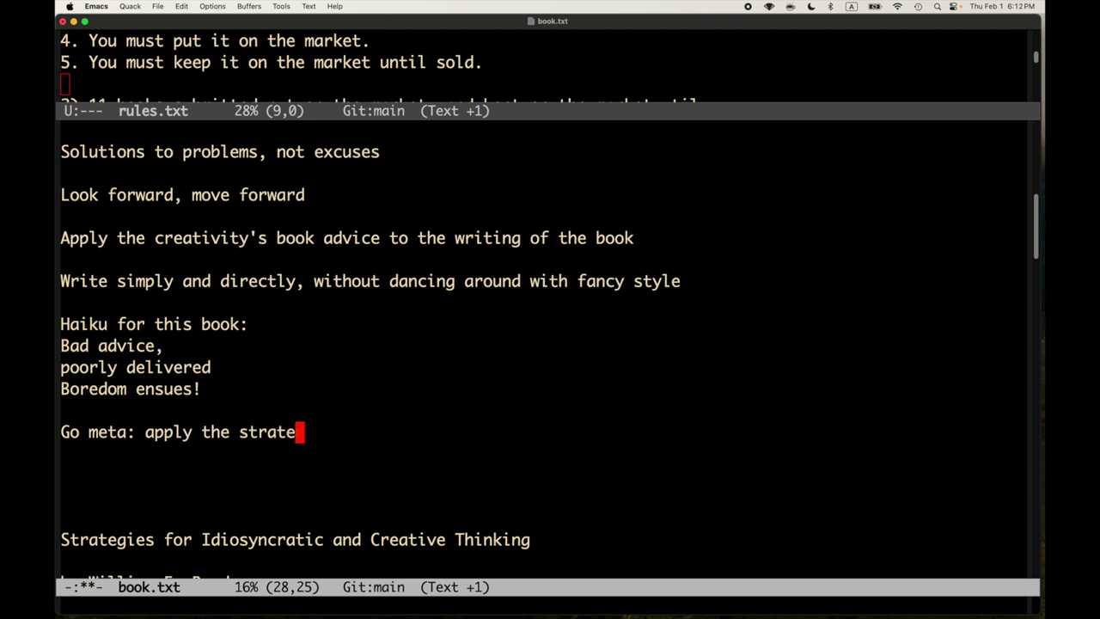
text(gies )
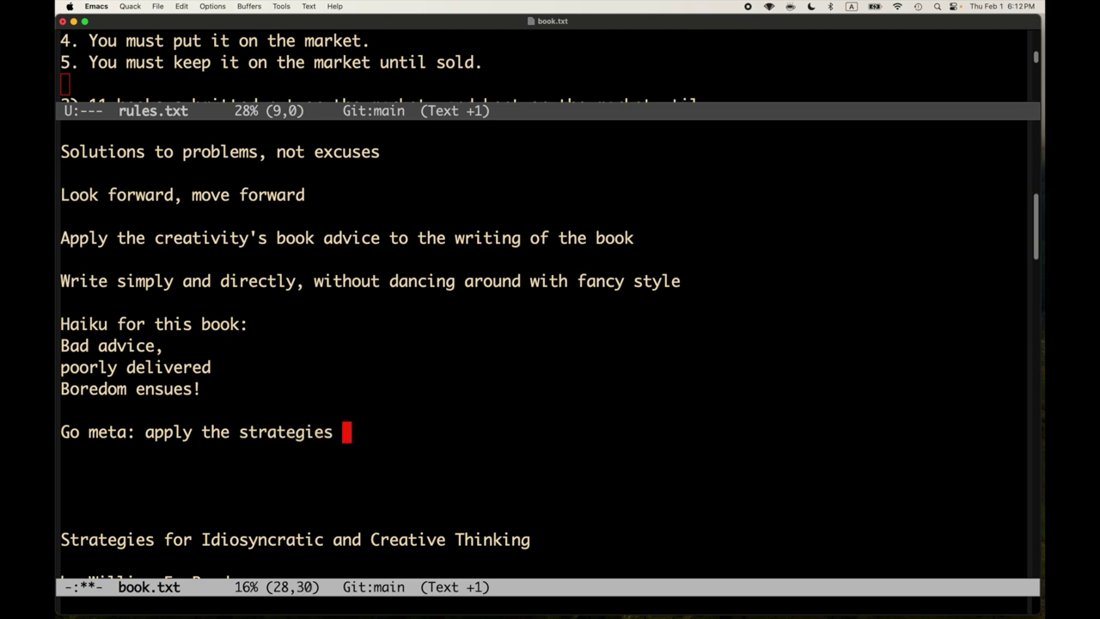
text(of the book )
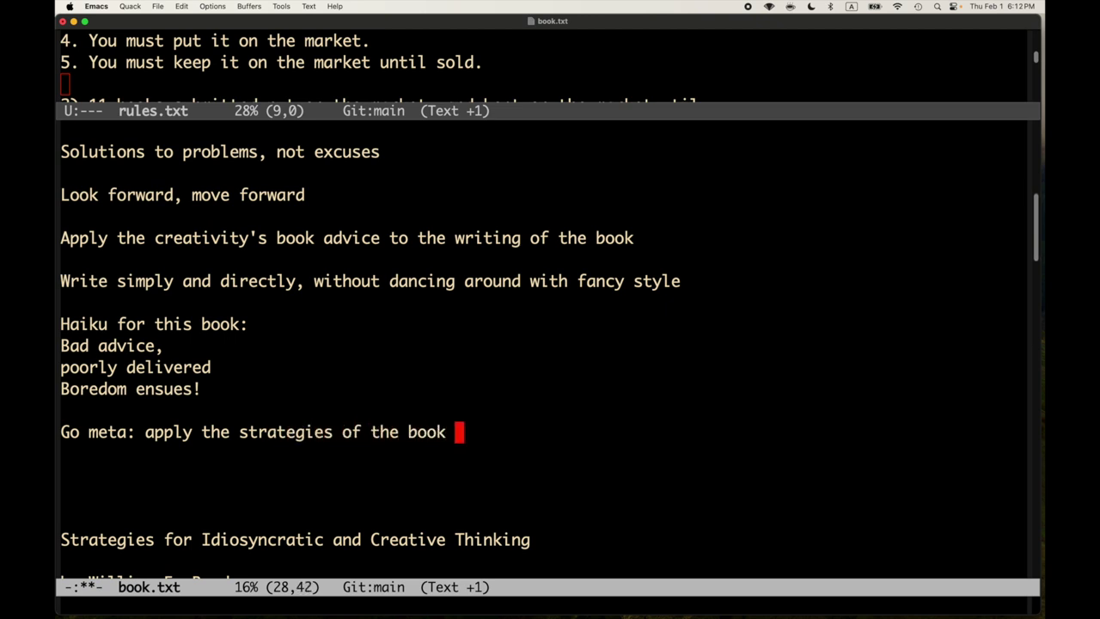
text(to the wr)
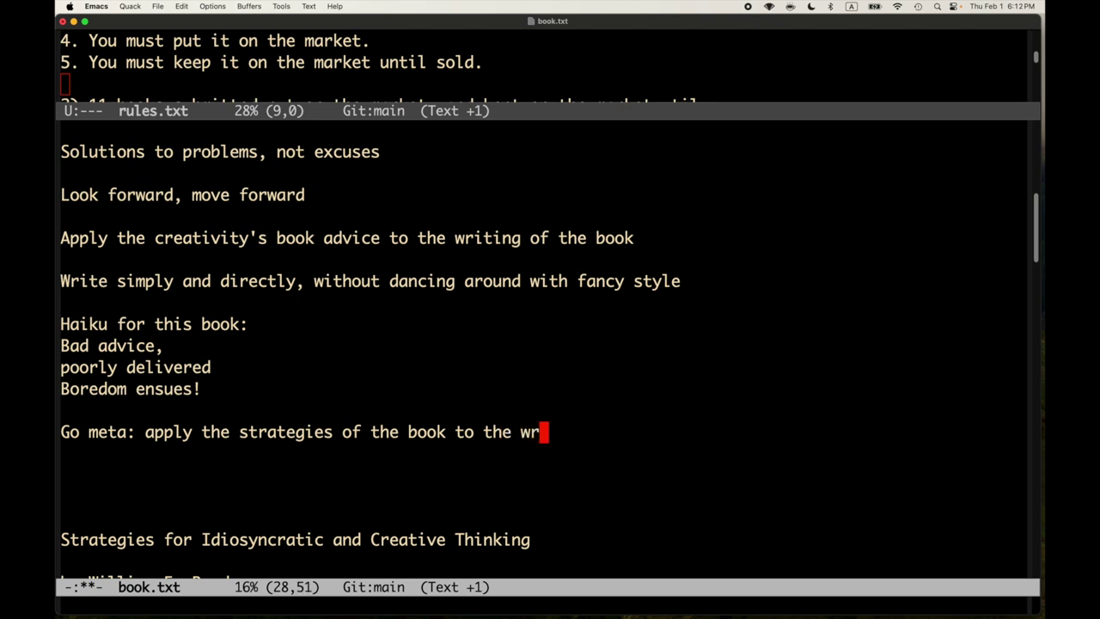
text(iting of the )
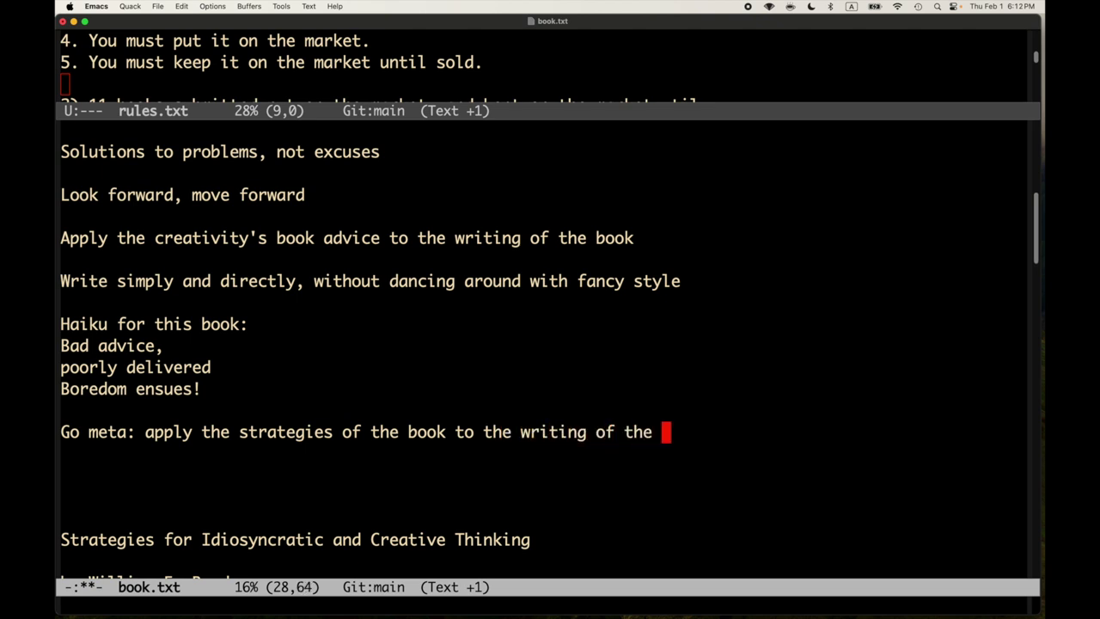
text(book, and)
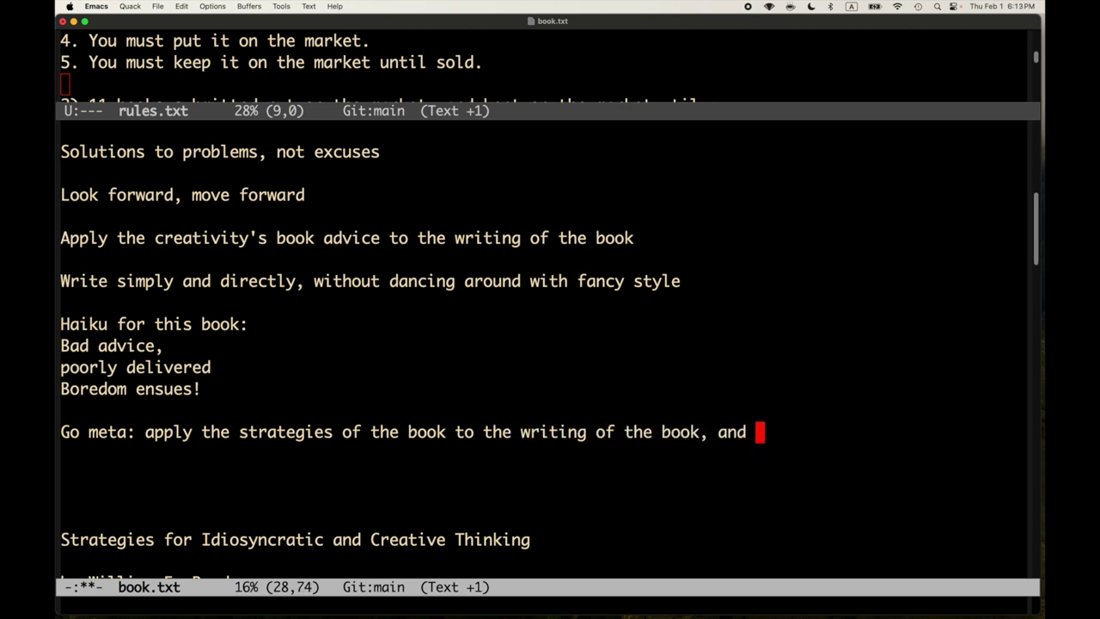
key(ctrl+x)
key(ctrl+s)
- Continue the "Go meta:" entry after "and" with "include the writing of the book" and save
text(includ)
text(ing)
key(BackSpace)
key(BackSpace)
key(BackSpace)
key(BackSpace)
text(e the writi)
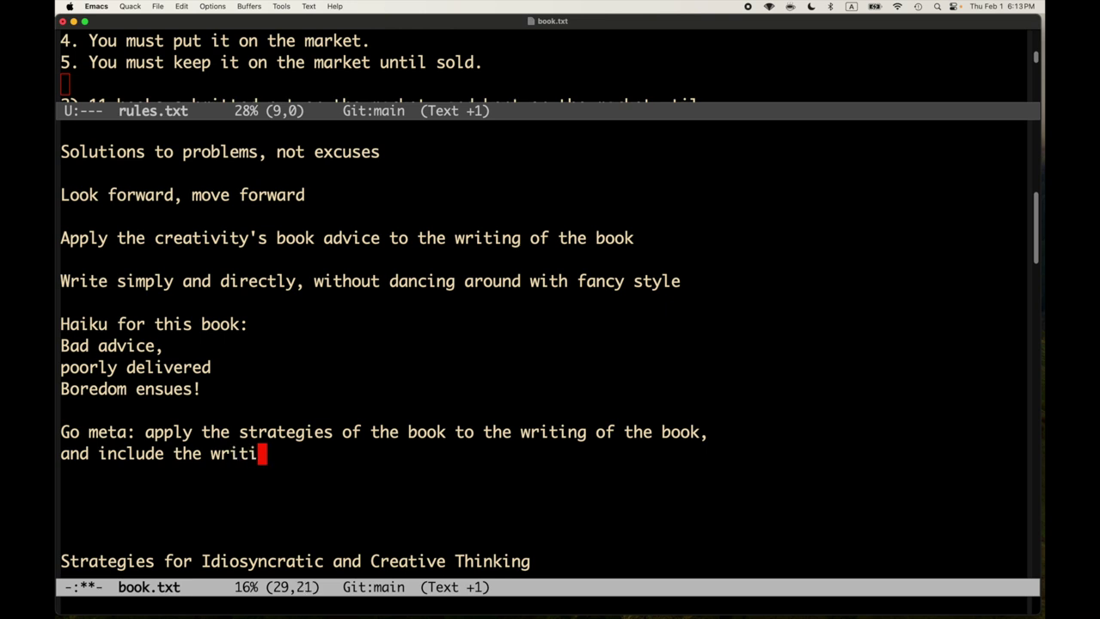
text(ng of the book)
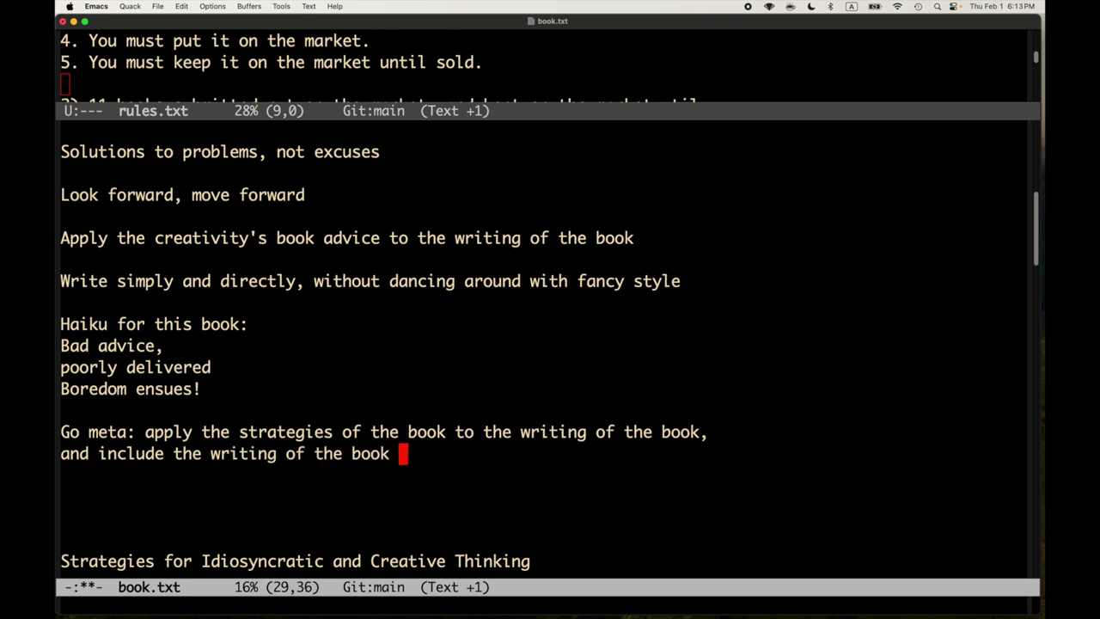
key(ctrl+x)
key(ctrl+s)
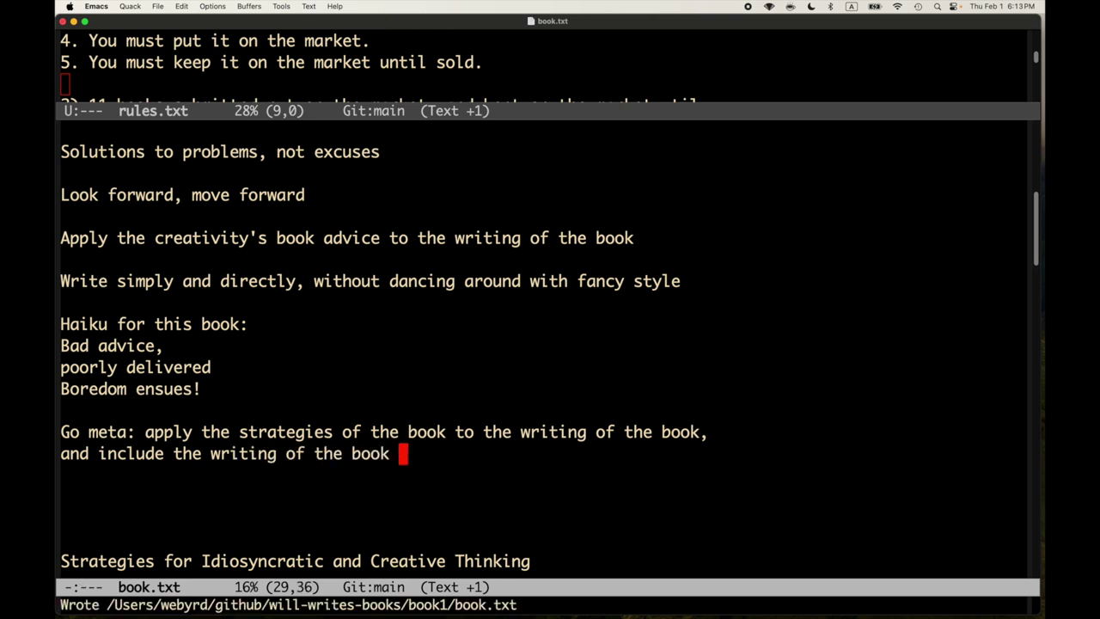
- Finish the "Go meta:" entry with "in the book", add an empty line beneath it, and save
text(in the book)
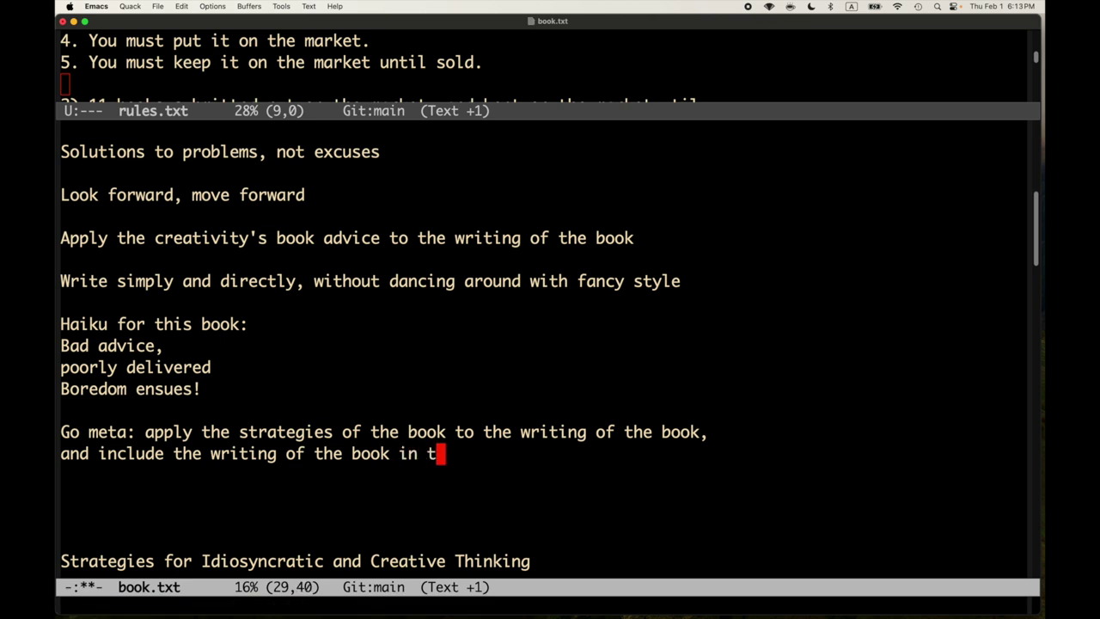
key(ctrl+x)
key(ctrl+s)
key(Return)
key(Return)
key(ctrl+x)
key(ctrl+s)
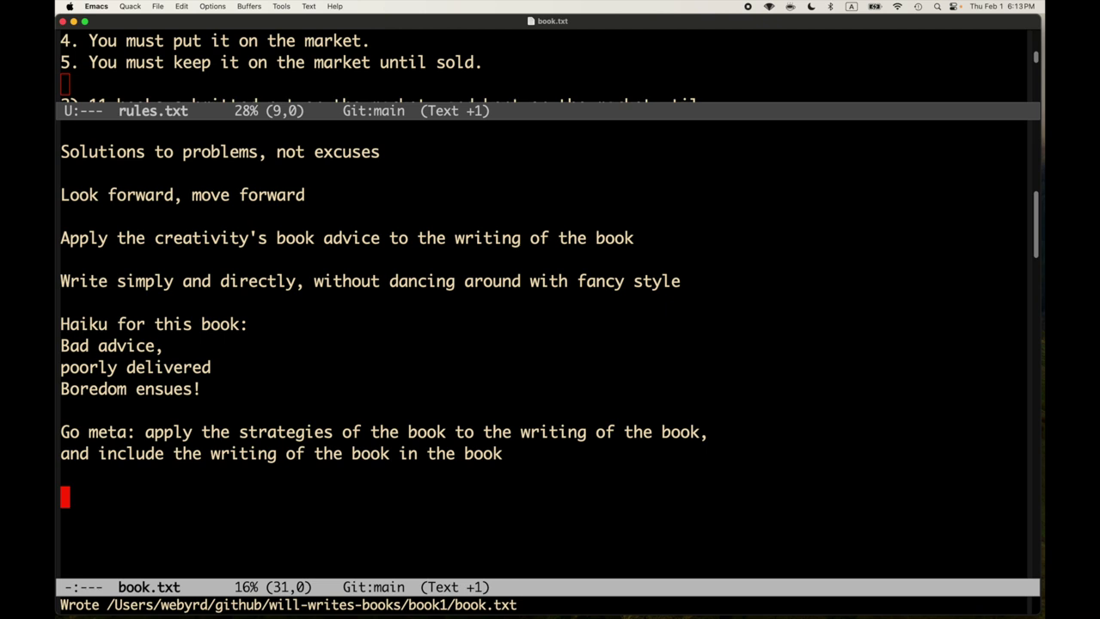
key(Return)
key(Return)
key(BackSpace)
key(BackSpace)
key(ctrl+s)
key(ctrl+x)
key(ctrl+s)
- Add the heading "Strategy for writing the book:" two lines further down, followed by an empty line, and save
key(Return)
key(Return)
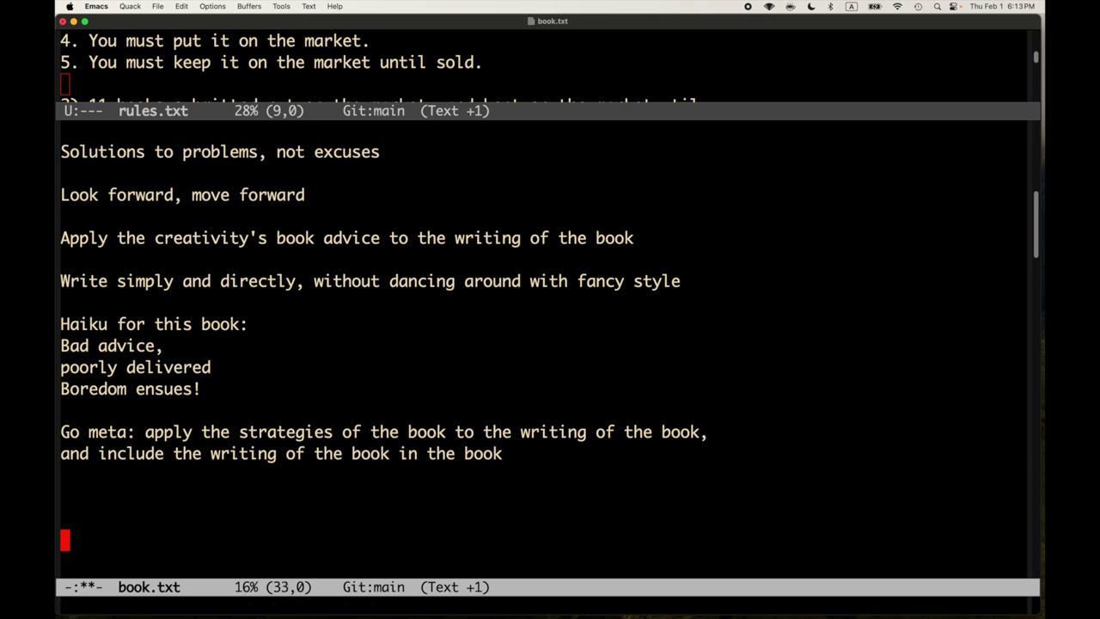
text(Strategy for writi)
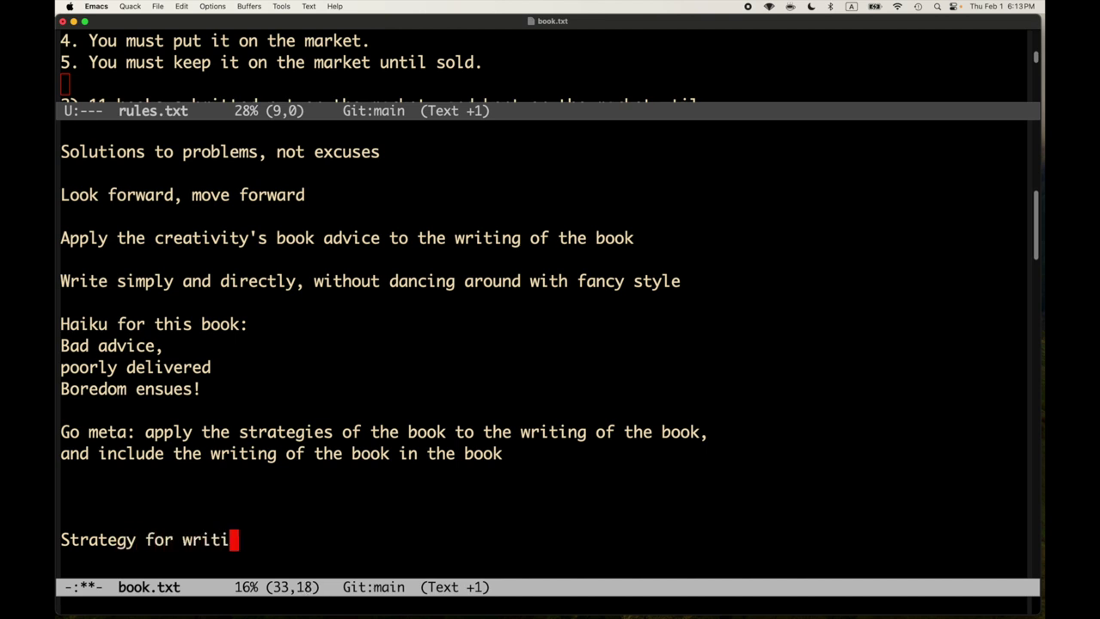
text(ng the book:)
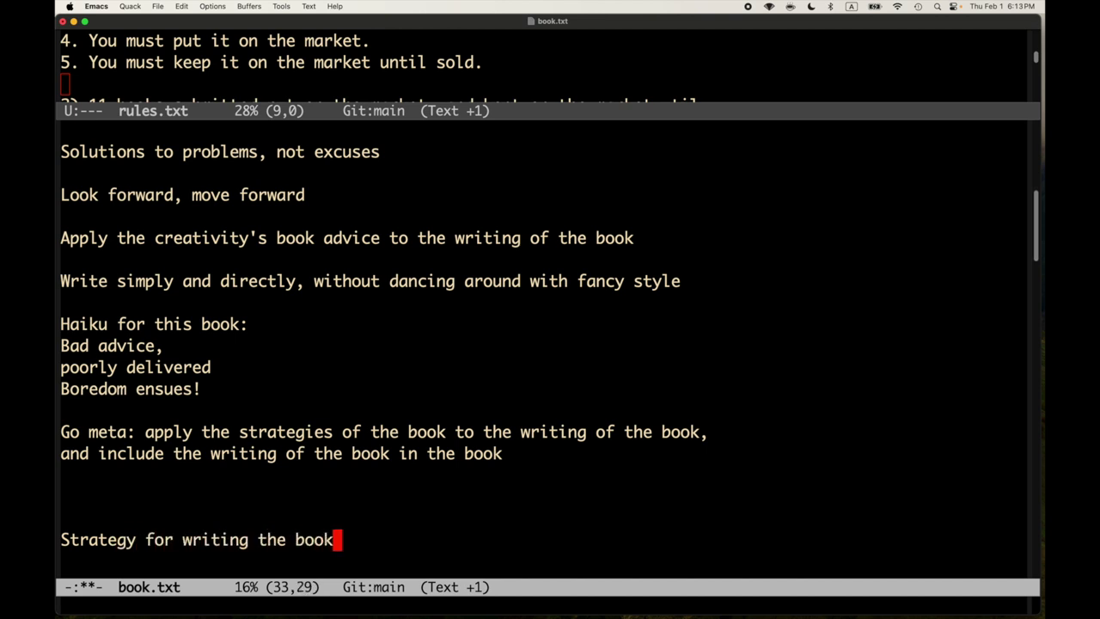
key(Return)
key(Return)
key(ctrl+l)
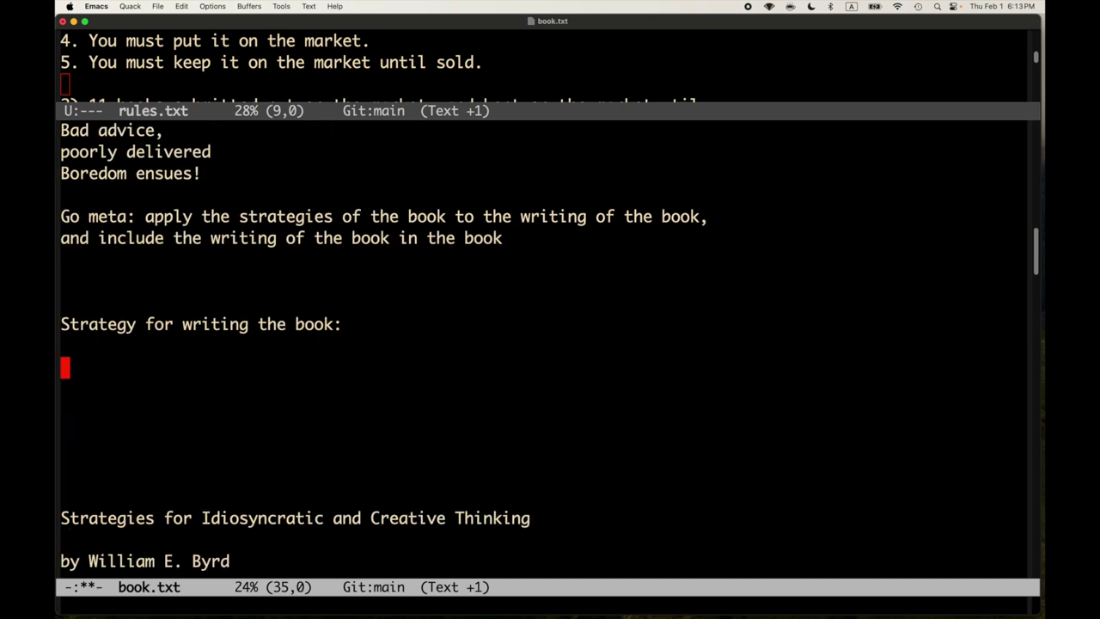
key(ctrl+x)
key(ctrl+s)
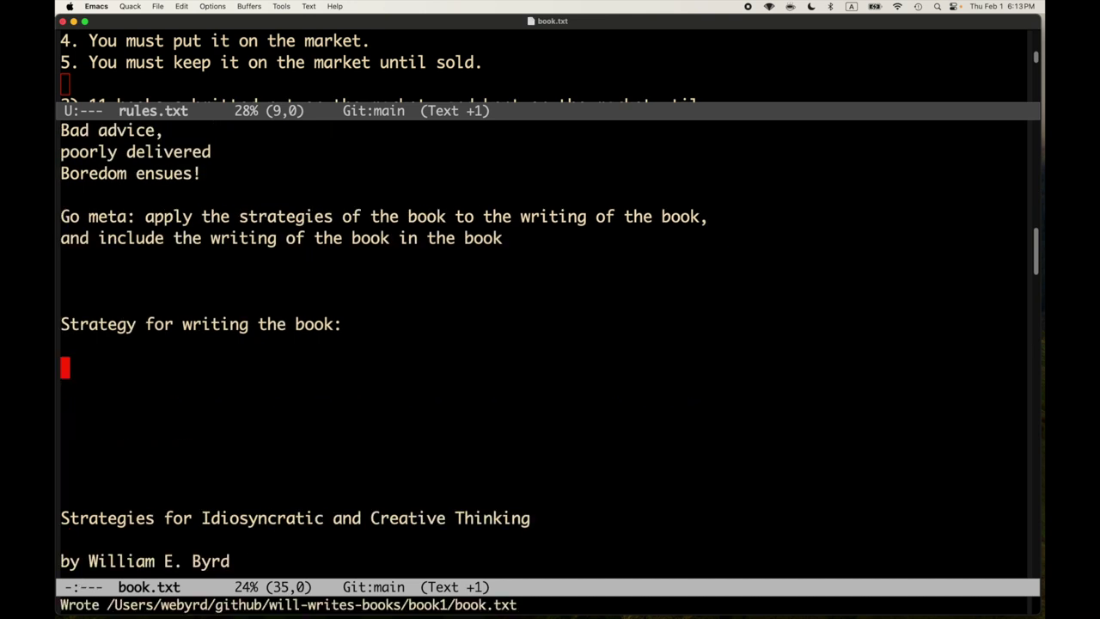
- Start a bullet under the strategy heading reading "* could start from the transcript of my YouTube"
text(* )
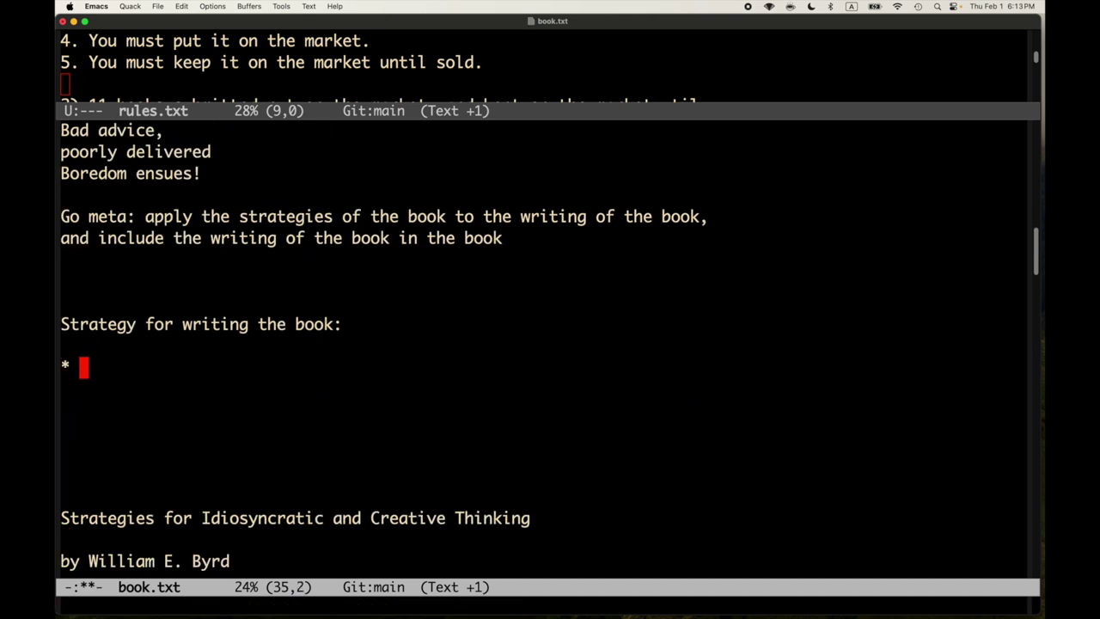
text(could star)
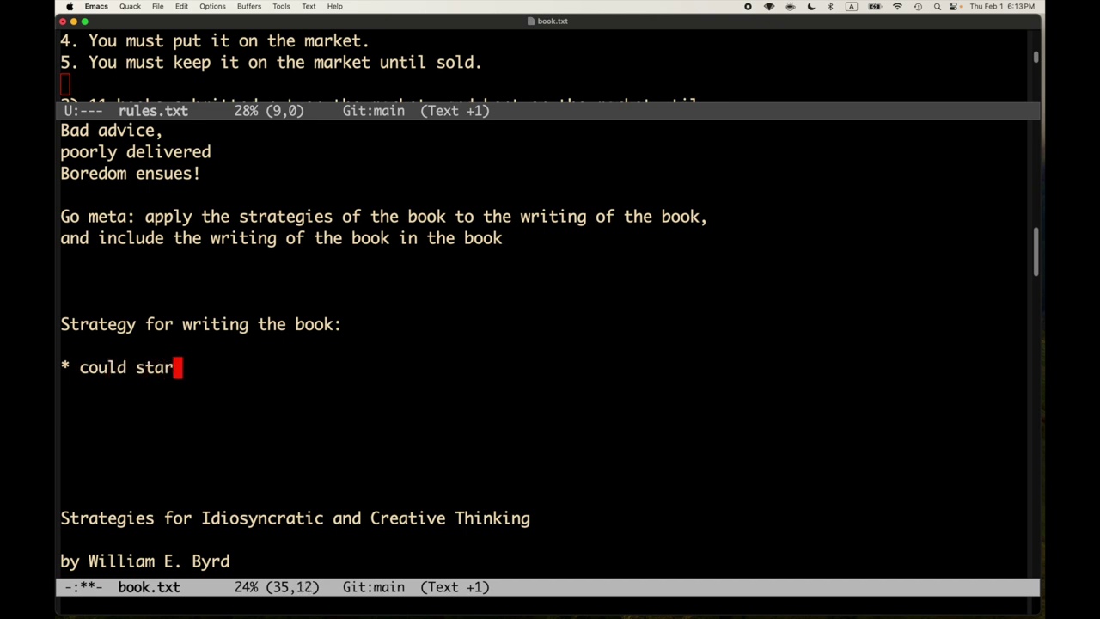
text(t from the tr)
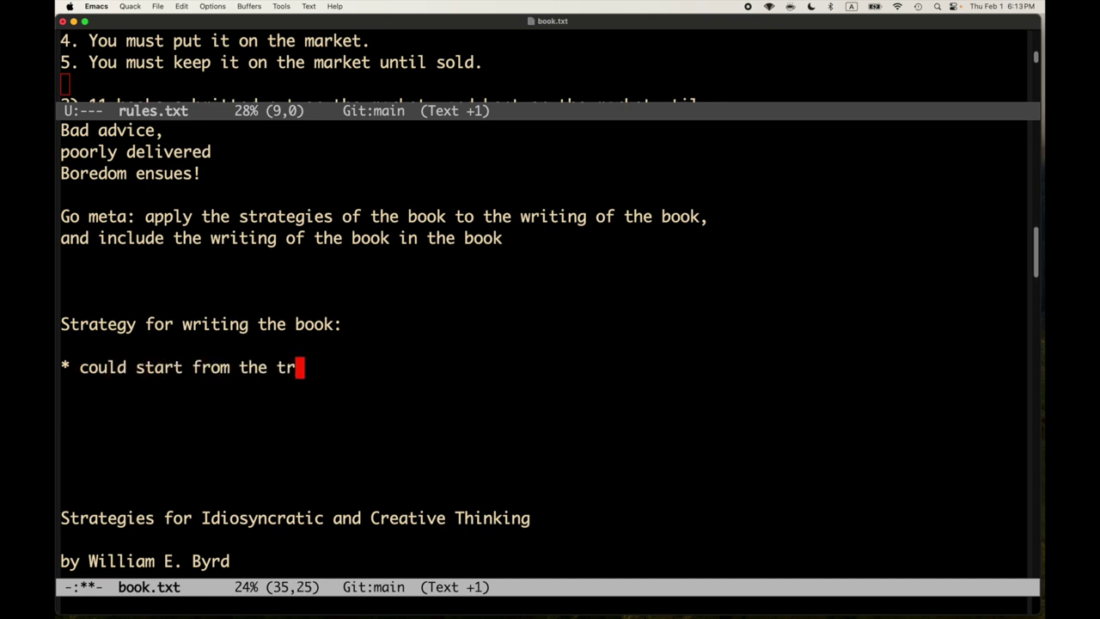
text(anscript of my Yout)
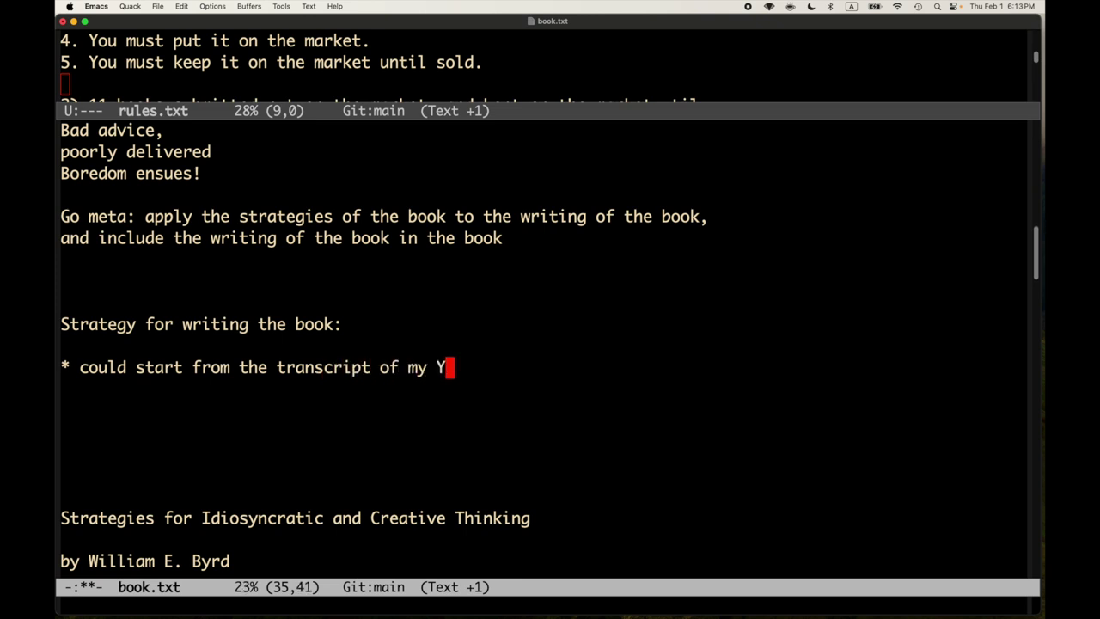
key(BackSpace)
text(Tue)
key(BackSpace)
text(ve)
key(BackSpace)
key(BackSpace)
key(BackSpace)
text(e)
key(BackSpace)
text(e)
key(BackSpace)
text(be)
- Insert "Will Radio" before "YouTube" in the bullet, add "epi" after it, and save
key(alt+b)
text(Will Radio)
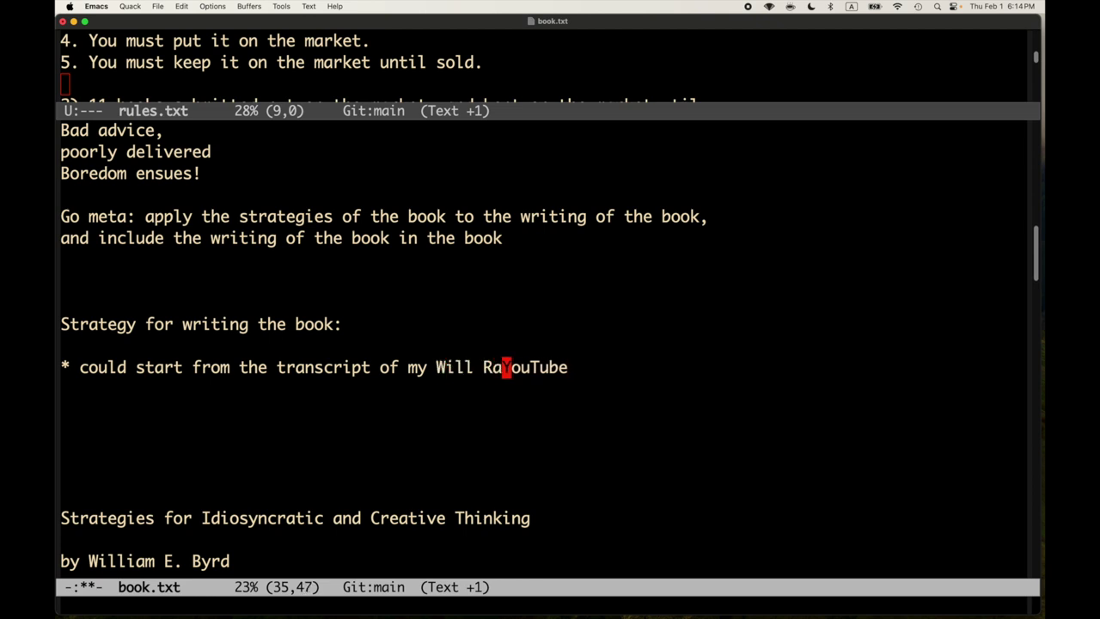
key(alt+f)
text(epi)
key(ctrl+x)
key(ctrl+s)
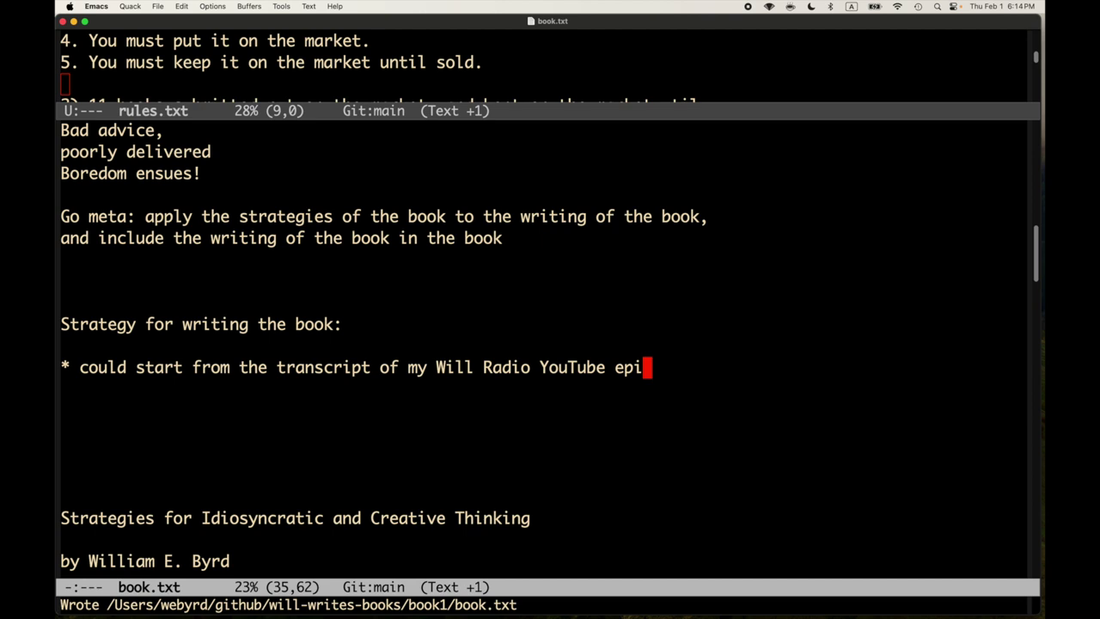
- Finish the transcript bullet with ", and clean it up", save, and begin a new line below it
text(, and cle)
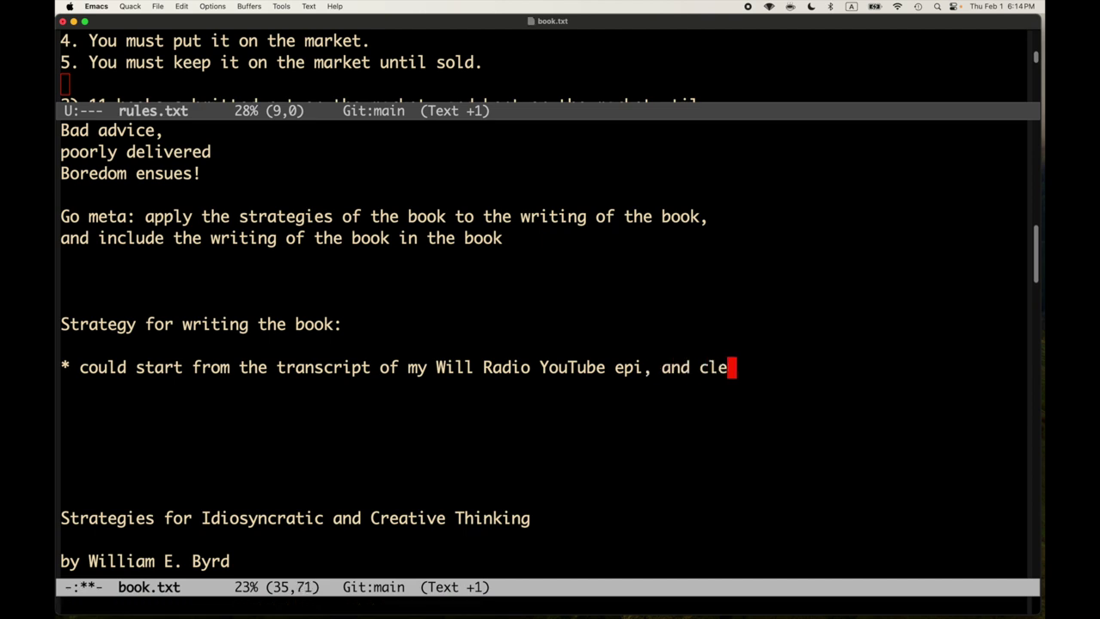
text(an it up)
key(ctrl+x)
key(ctrl+s)
key(Return)
key(Return)
key(BackSpace)
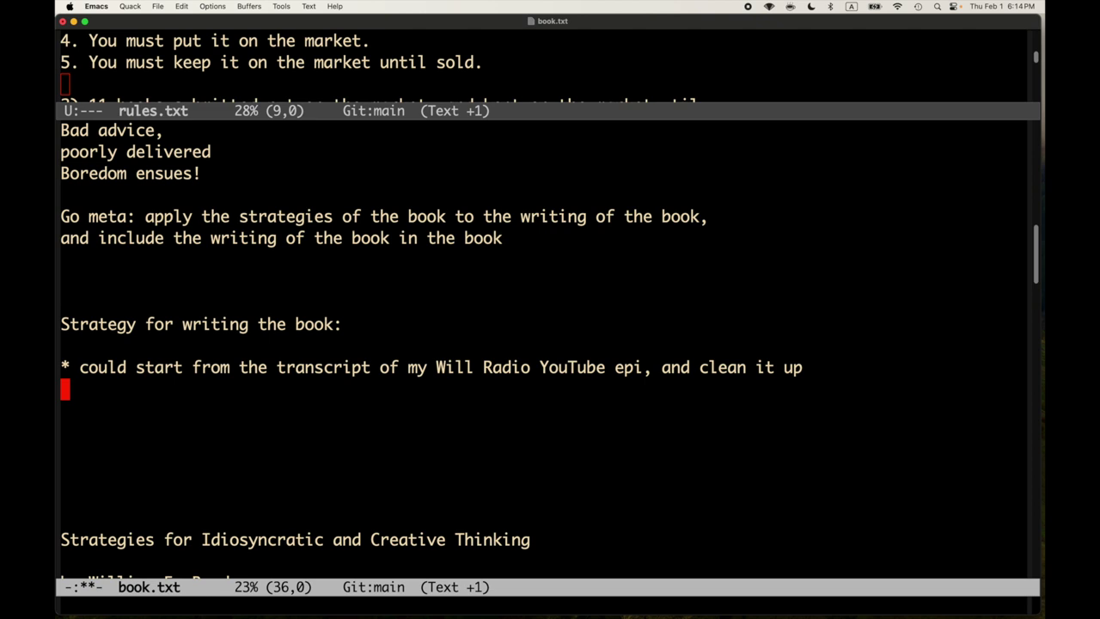
- Insert an empty line above the transcript bullet and save
key(Up)
key(Up)
key(Return)
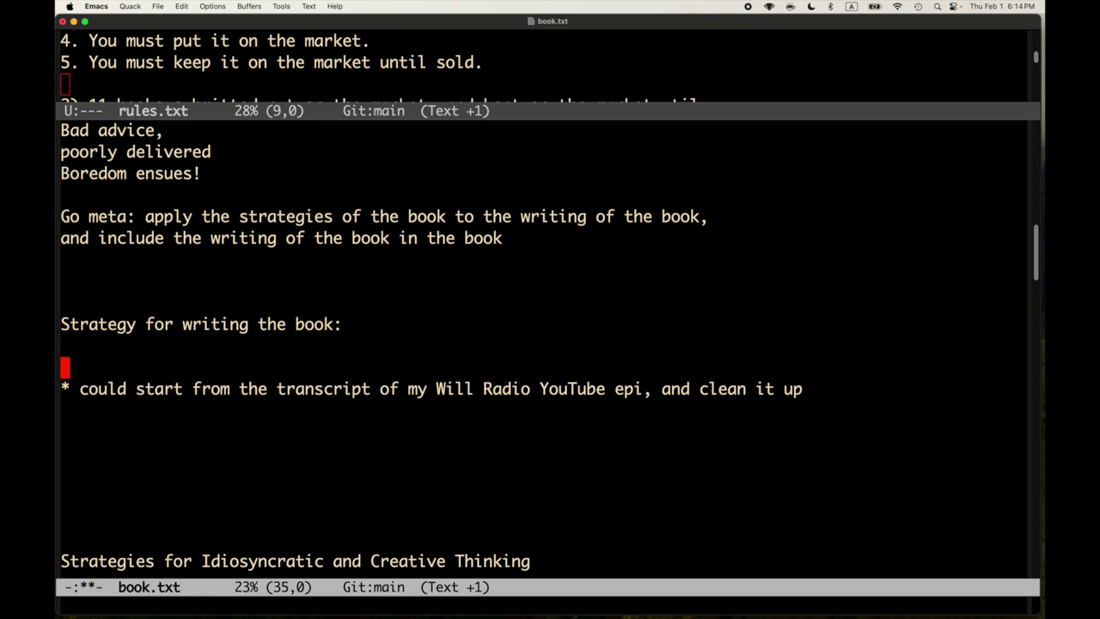
key(ctrl+x)
key(ctrl+s)
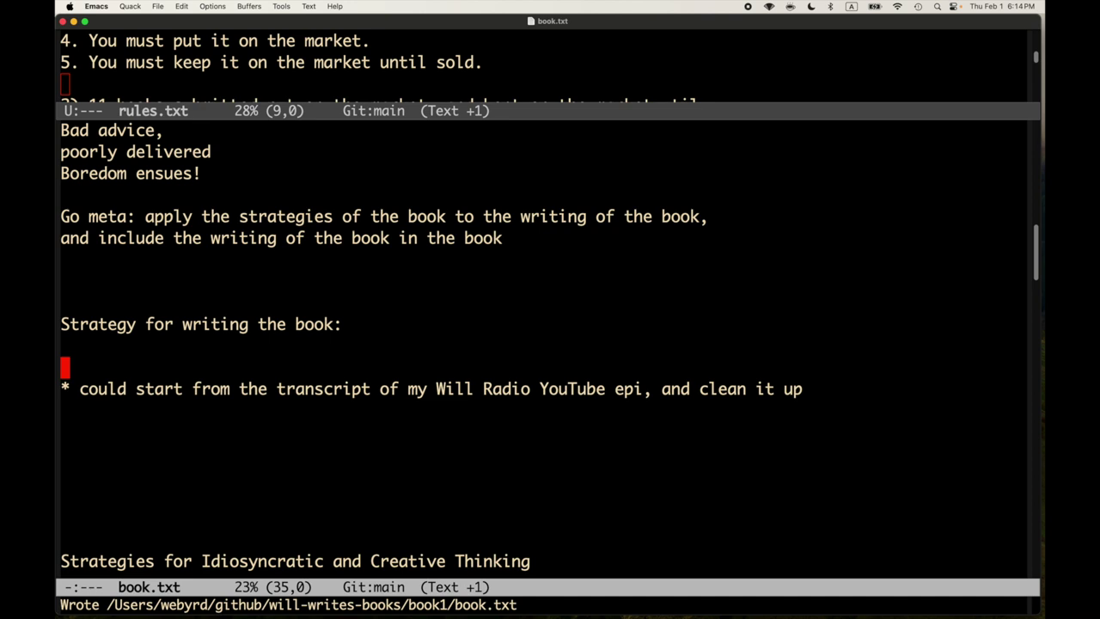
- Start a line with "meta-level" above the transcript bullet, leaving an empty line between the two
text(mat)
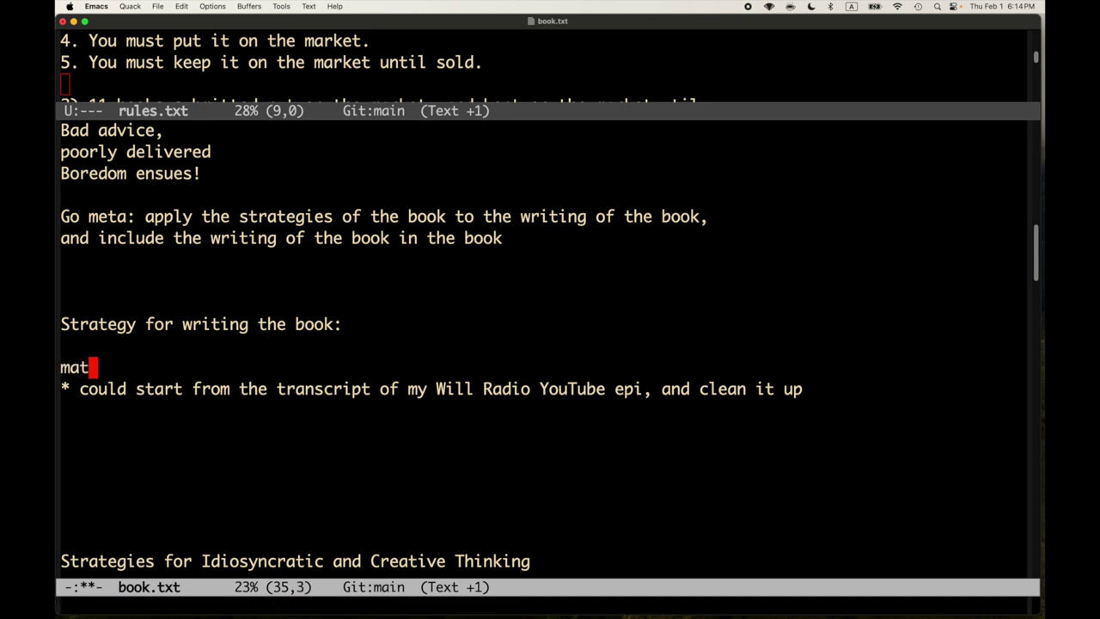
key(BackSpace)
key(BackSpace)
text(yea)
key(BackSpace)
key(BackSpace)
key(BackSpace)
text(eta)
key(BackSpace)
text(-evel)
key(BackSpace)
key(BackSpace)
key(BackSpace)
key(BackSpace)
text(level)
key(ctrl+o)
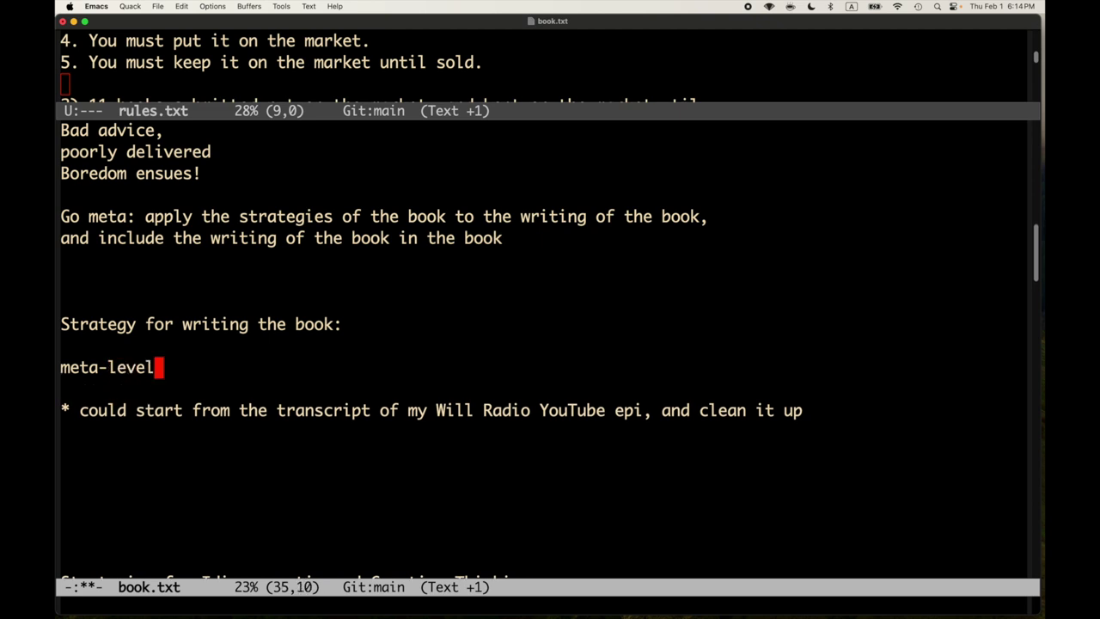
- Continue the "meta-level" line with "strat: employ the 100:10:1 approach advocated by fogus" and save
text(strat: employ the 100:10:1 approach ad)
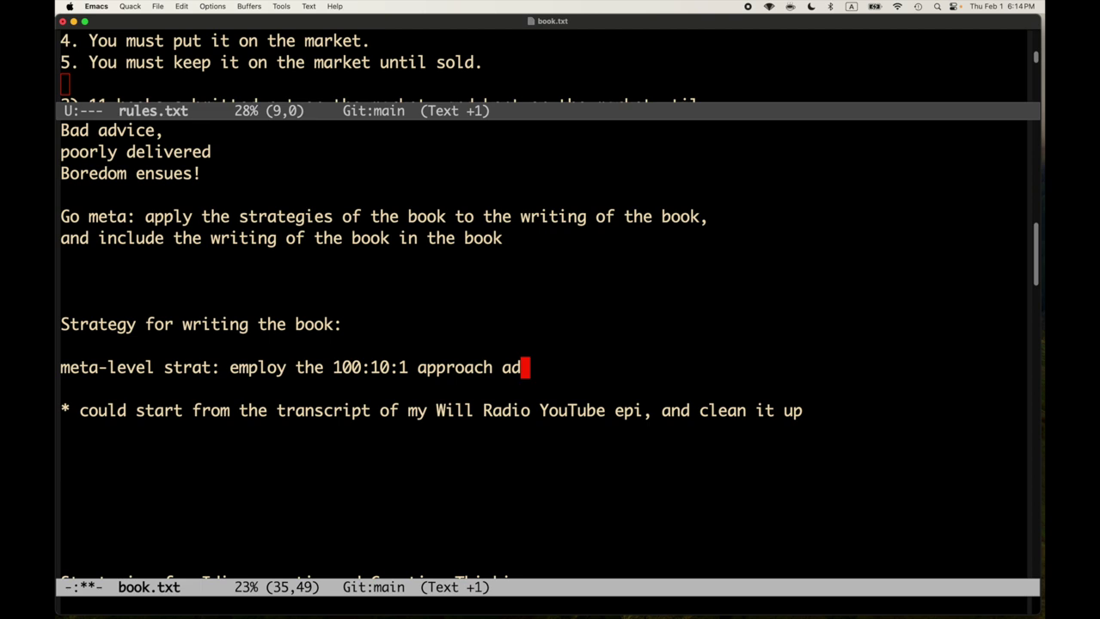
text(vo)
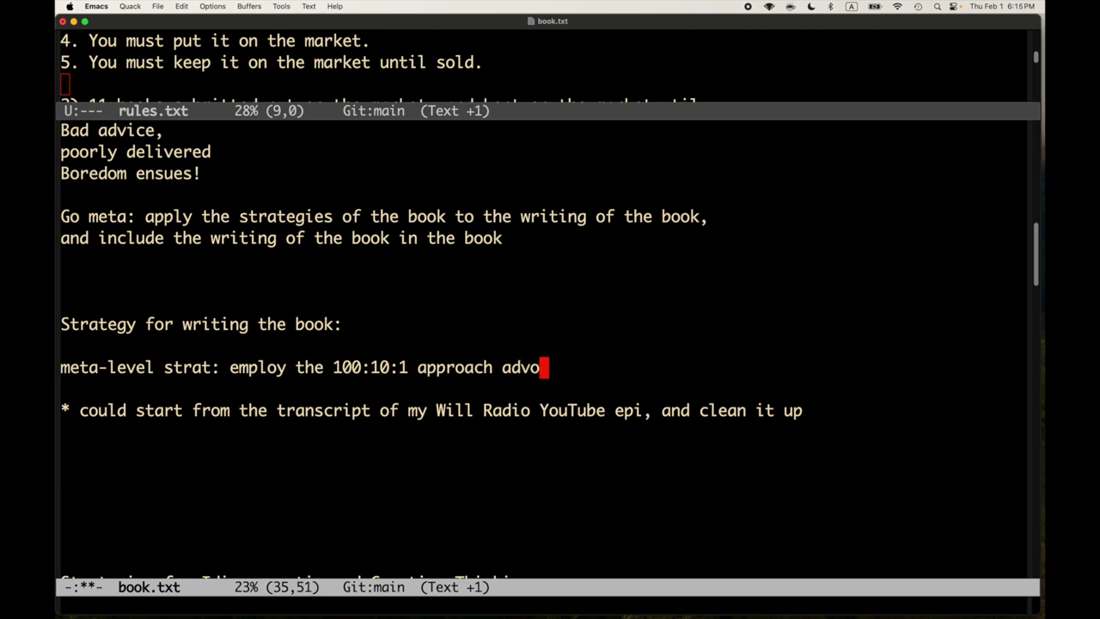
text(cated by )
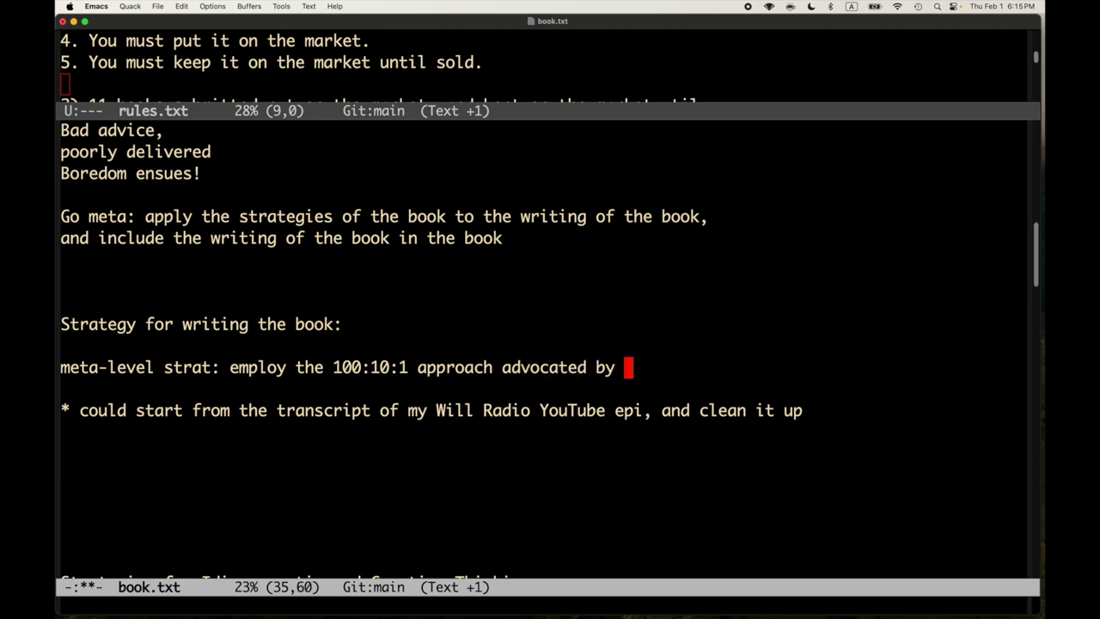
text(fogus)
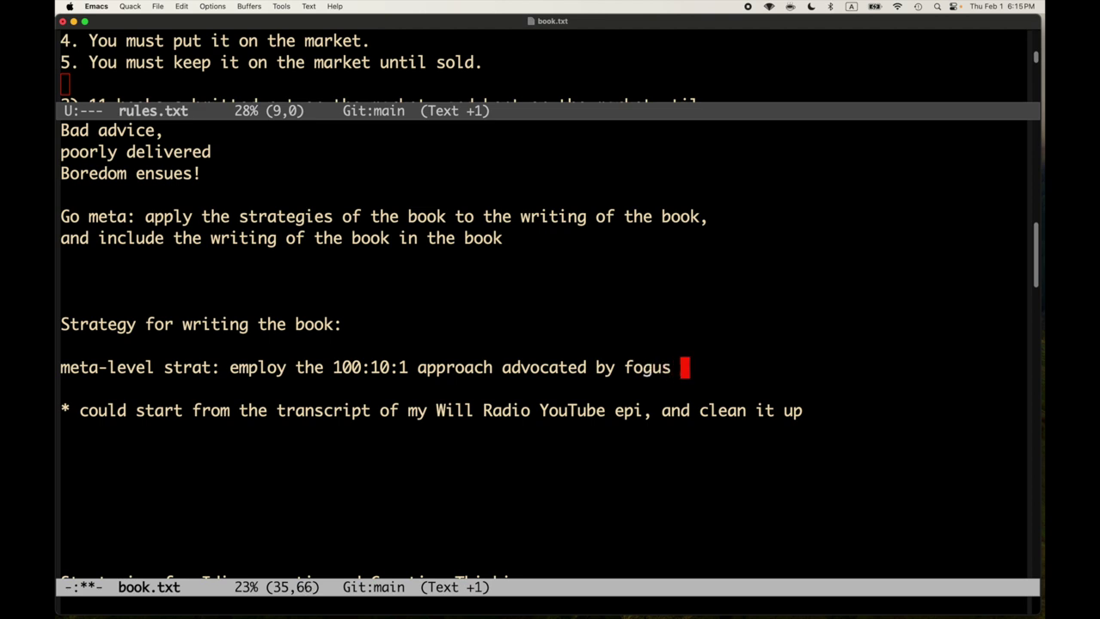
key(BackSpace)
key(ctrl+x)
key(ctrl+s)
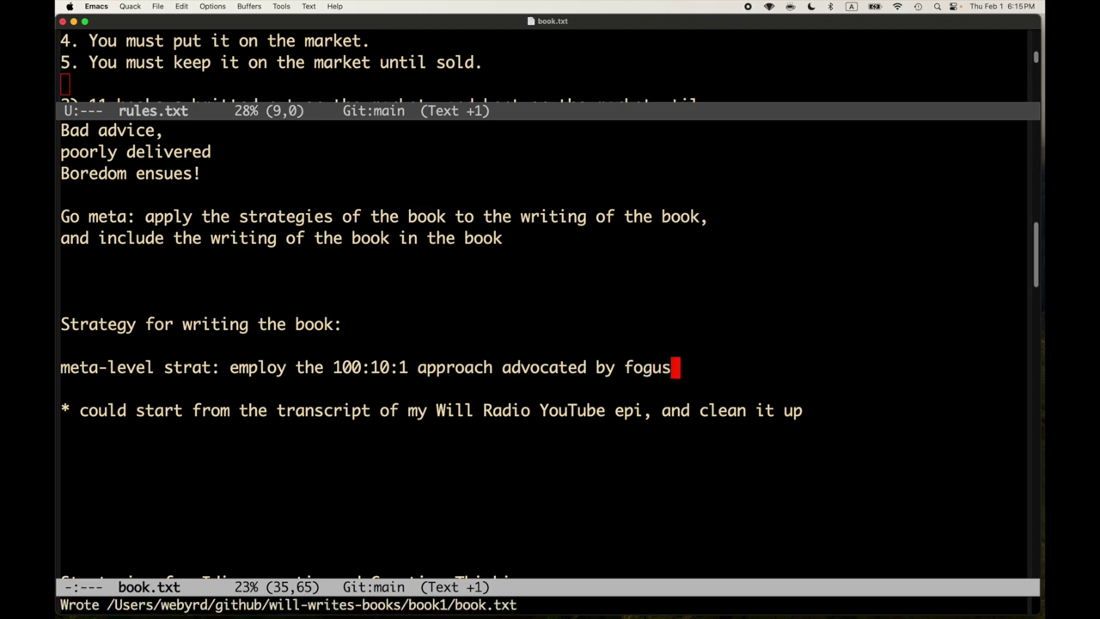
text(or)
key(BackSpace)
key(BackSpace)
key(BackSpace)
text(for how )
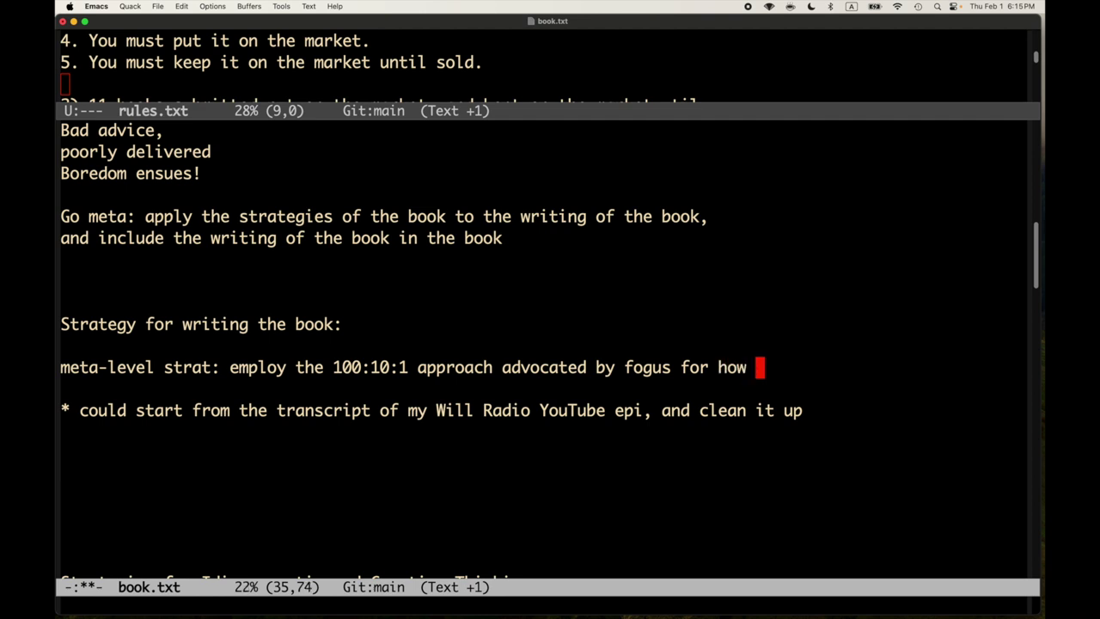
text(to)
key(BackSpace)
key(BackSpace)
key(BackSpace)
key(BackSpace)
key(BackSpace)
key(BackSpace)
key(BackSpace)
key(BackSpace)
key(BackSpace)
key(BackSpace)
key(BackSpace)
key(BackSpace)
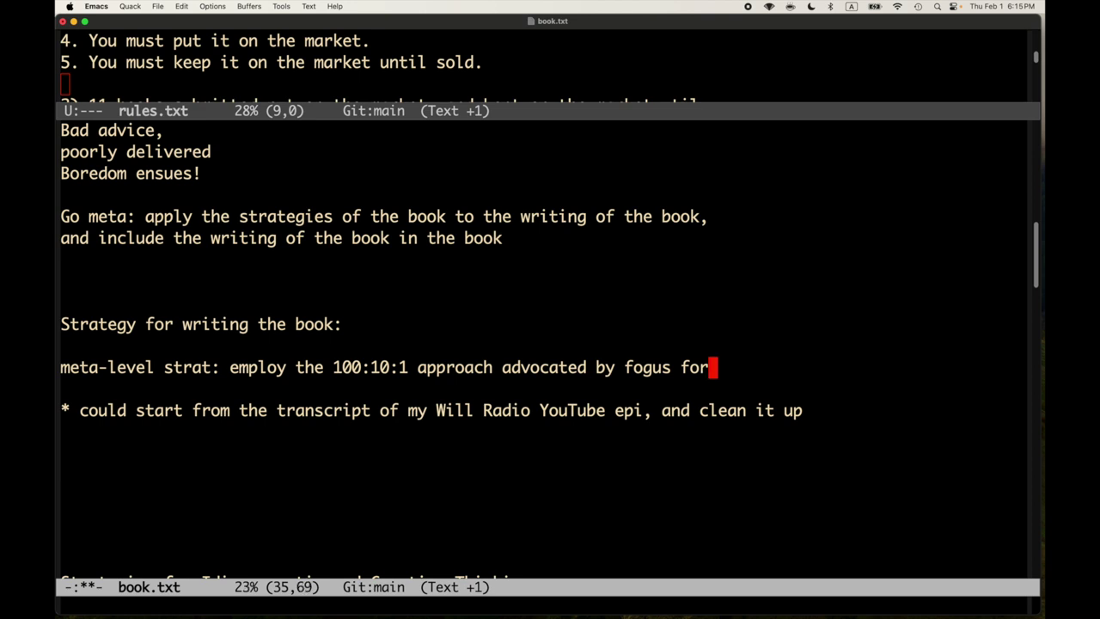
key(ctrl+x)
key(ctrl+s)
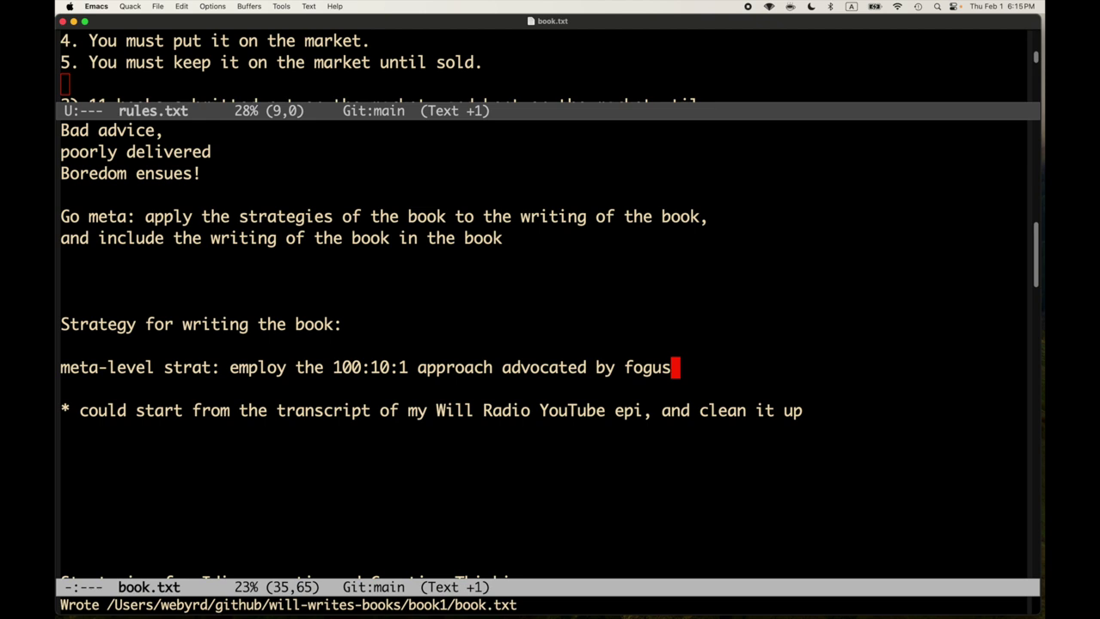
- Cut the two-line "Go meta:" entry from below the haiku and remove one leftover empty line
key(alt+braceleft)
key(alt+braceleft)
key(alt+braceleft)
key(ctrl+n)
key(ctrl+k)
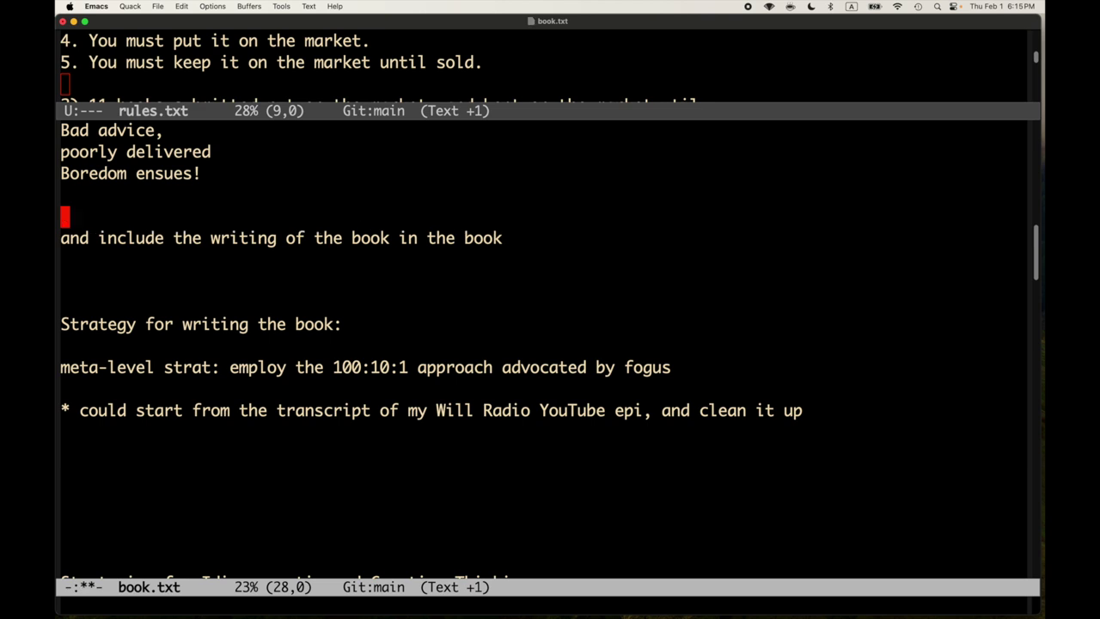
key(ctrl+slash)
key(ctrl+space)
key(ctrl+n)
key(ctrl+n)
key(ctrl+w)
key(BackSpace)
- Paste the "Go meta:" entry between the "Strategy for writing the book:" heading and the "meta-level strat" line, and save
key(ctrl+n)
key(ctrl+n)
key(ctrl+n)
key(ctrl+n)
key(Return)
key(Return)
key(ctrl+p)
key(ctrl+y)
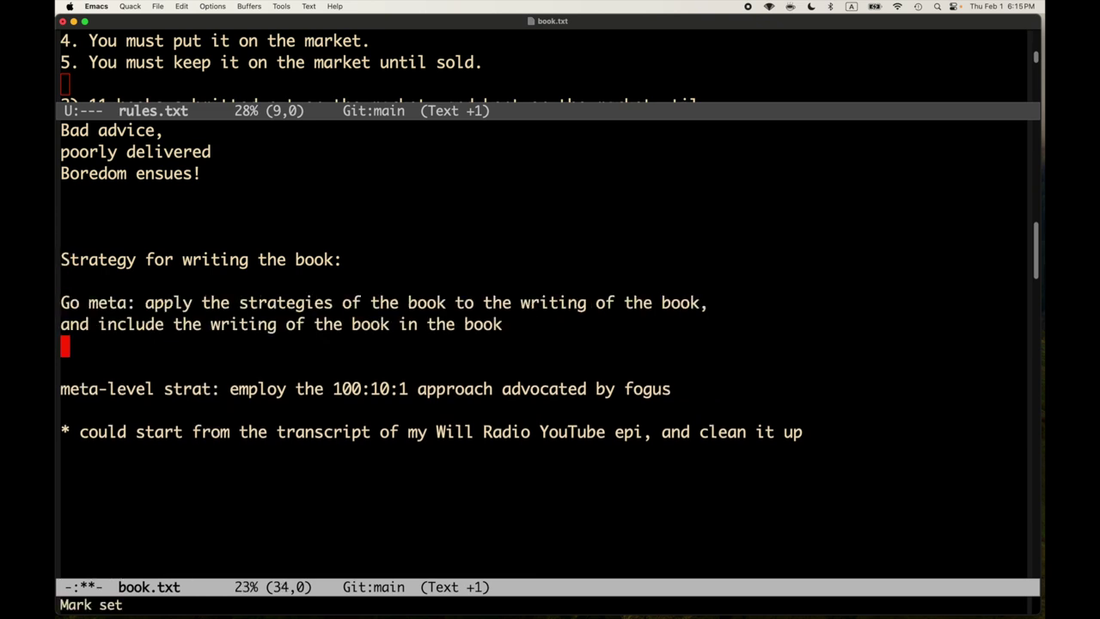
key(ctrl+r)
key(ctrl+p)
key(ctrl+p)
key(ctrl+x)
key(ctrl+s)
- Add the heading line "Really meta strat:" directly above the "Go meta:" entry
key(ctrl+o)
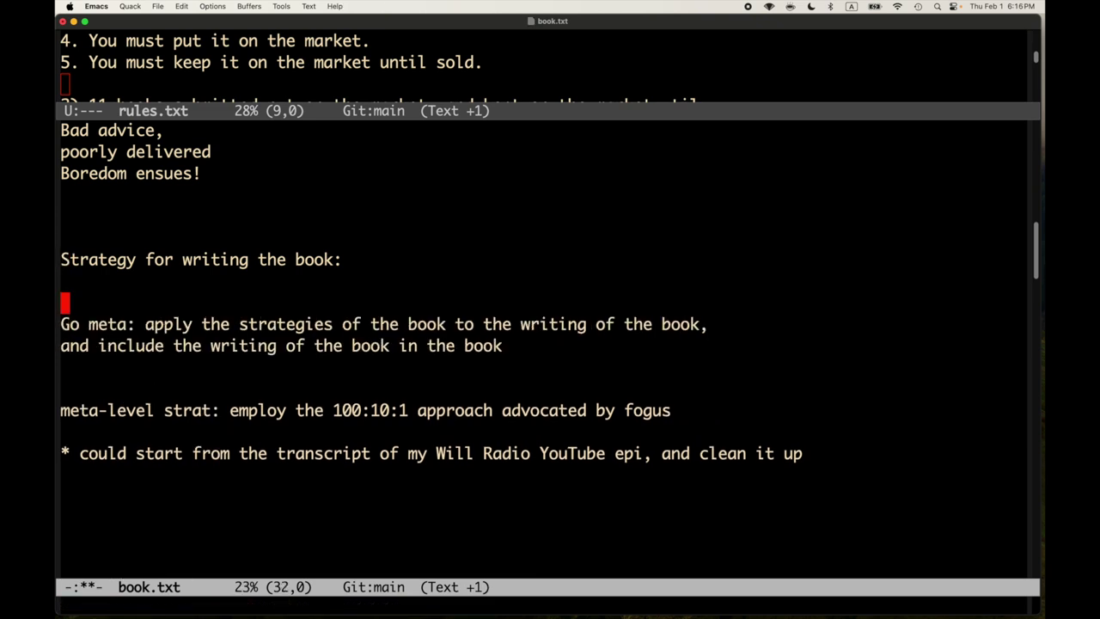
text(Really met)
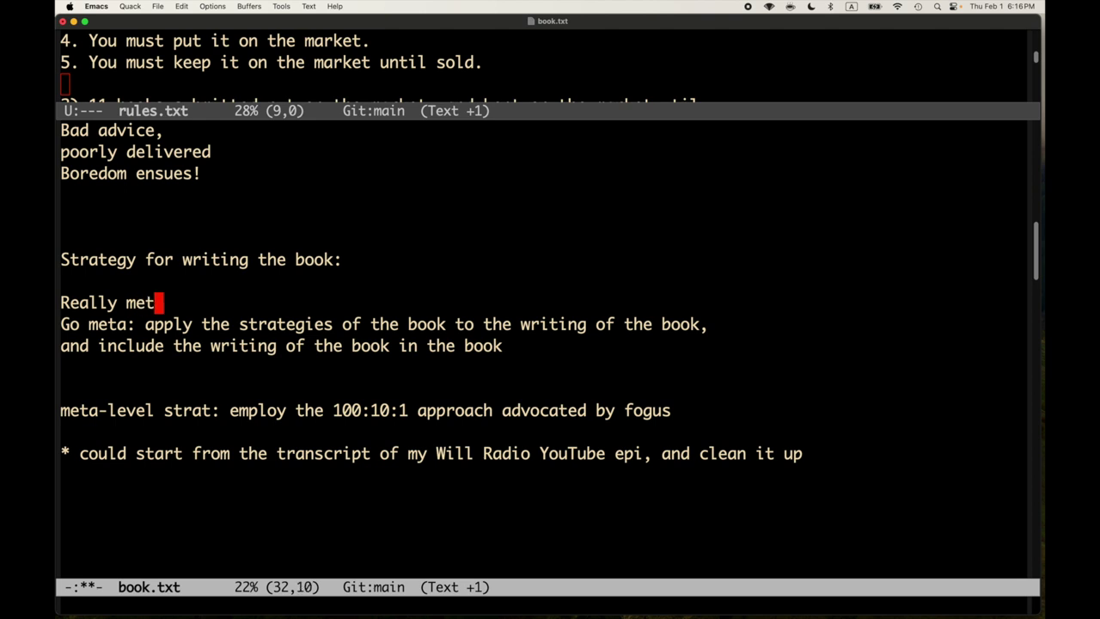
text(a strat)
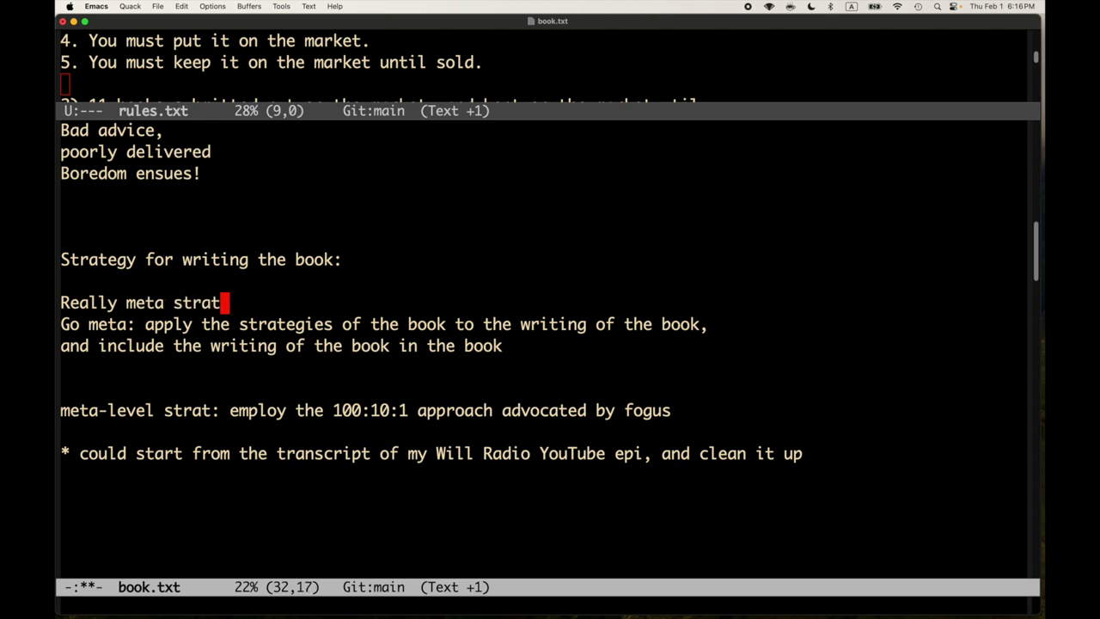
text(e)
key(BackSpace)
text(")
key(BackSpace)
text(:)
- Remove the extra empty line below the "Go meta:" entry and save the file
key(Down)
key(Down)
key(Down)
key(BackSpace)
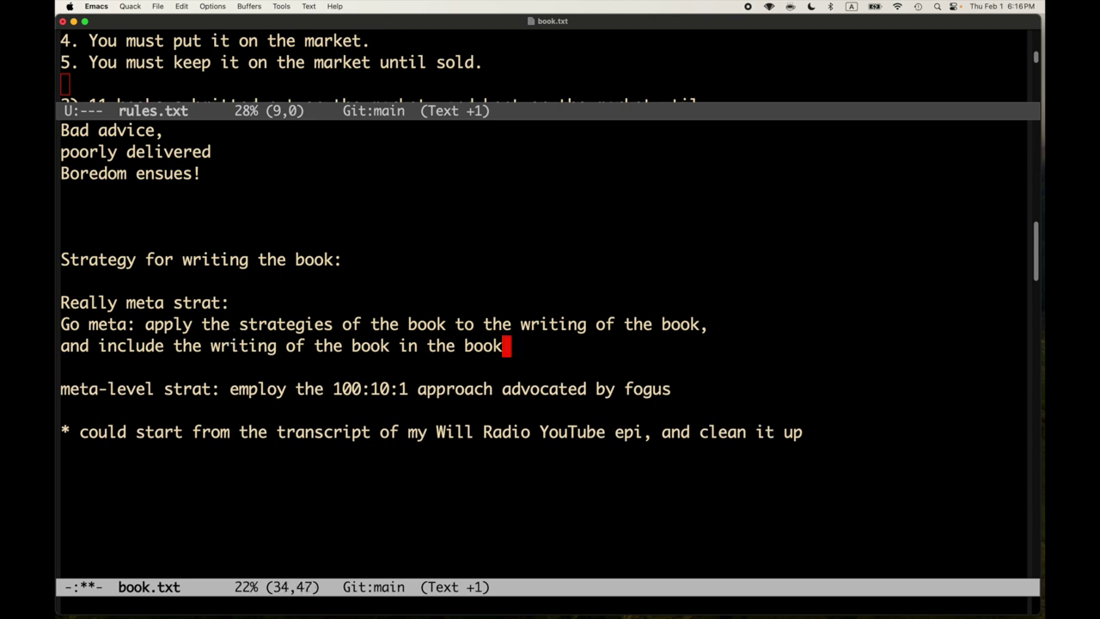
key(ctrl+x)
key(ctrl+s)
- Insert "instance of applying the" in front of "meta-level strat" and save
key(Down)
key(Down)
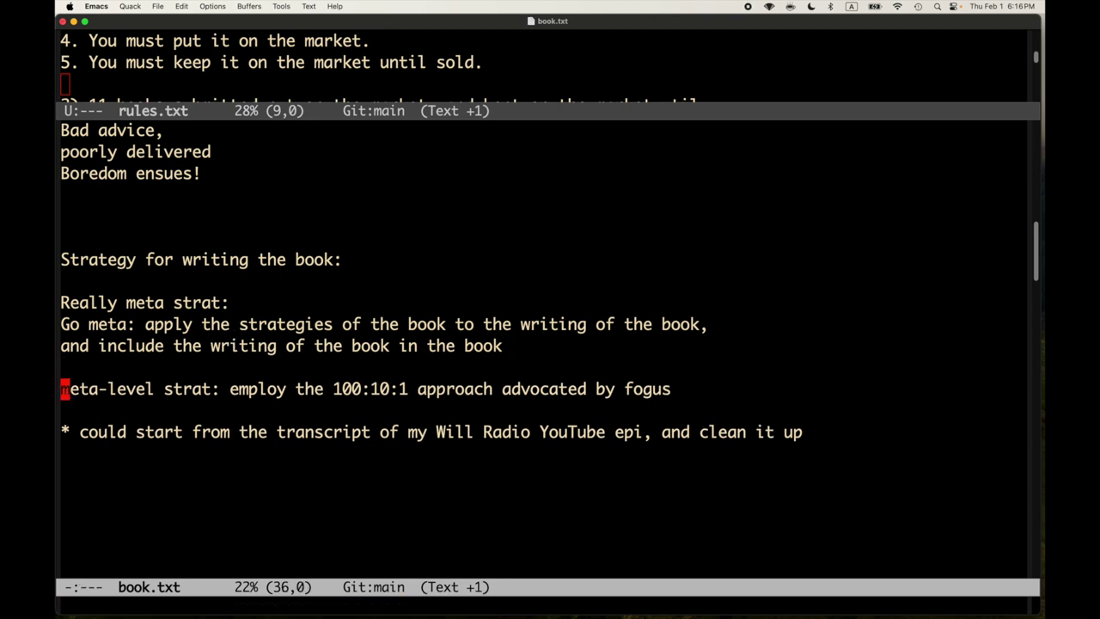
text(instance of appl)
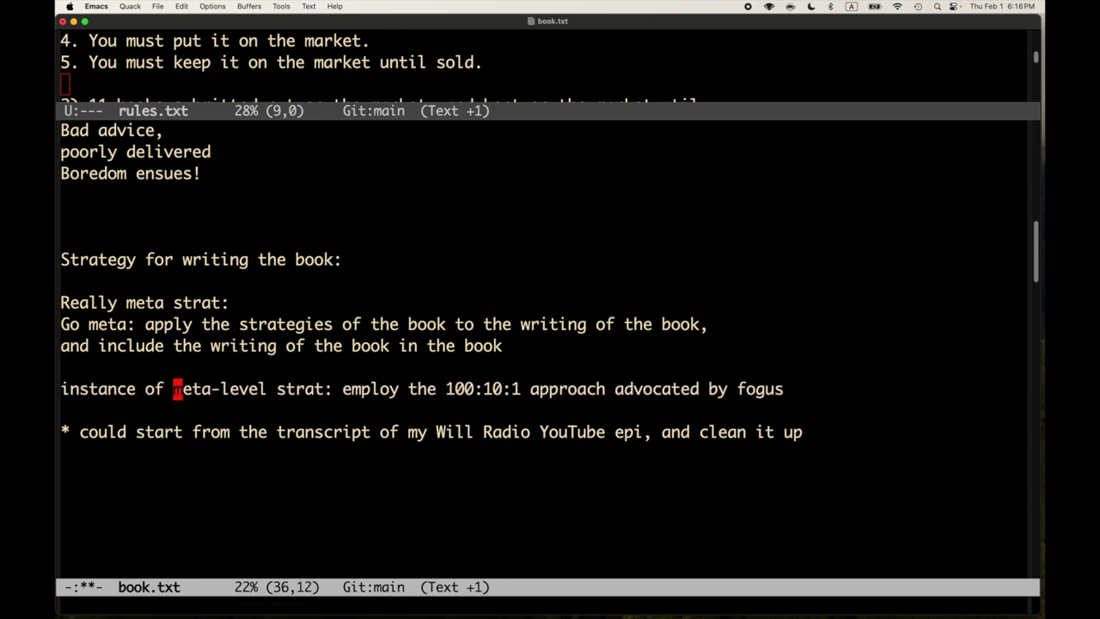
text(ying the)
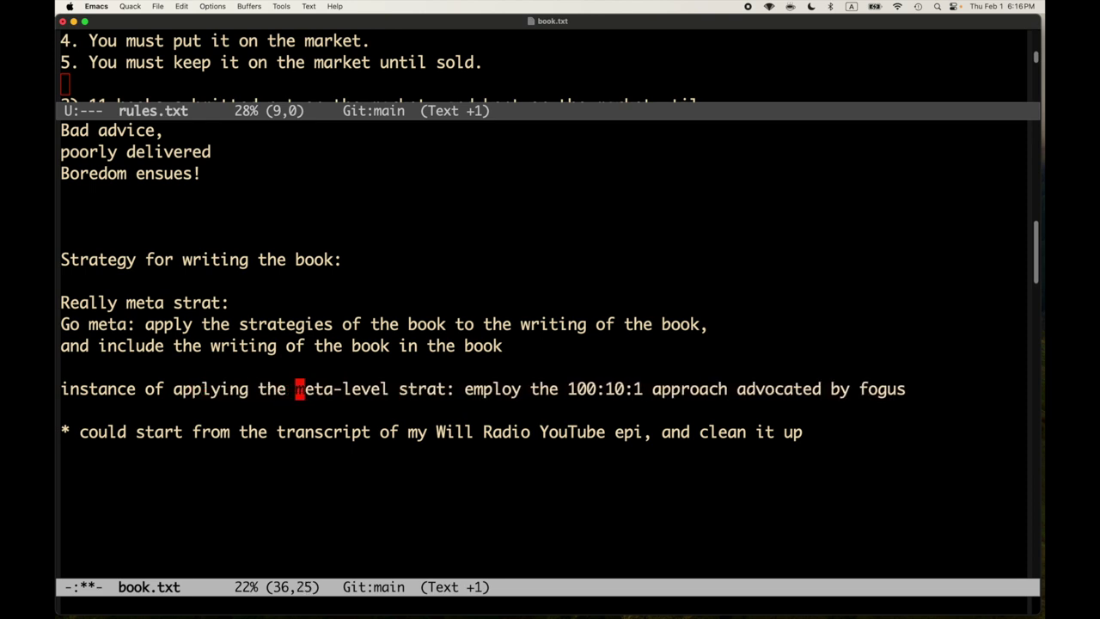
key(ctrl+x)
key(ctrl+s)
- Break the meta-level line after "strat:" so that "employ the 100:10:1 approach" starts its own line, and save
key(alt+f)
key(alt+f)
key(alt+f)
key(alt+f)
key(alt+b)
key(Return)
key(ctrl+x)
key(ctrl+s)
- Insert "to the book" before the colon of the "instance of applying the meta-level strat" line and save
key(ctrl+b)
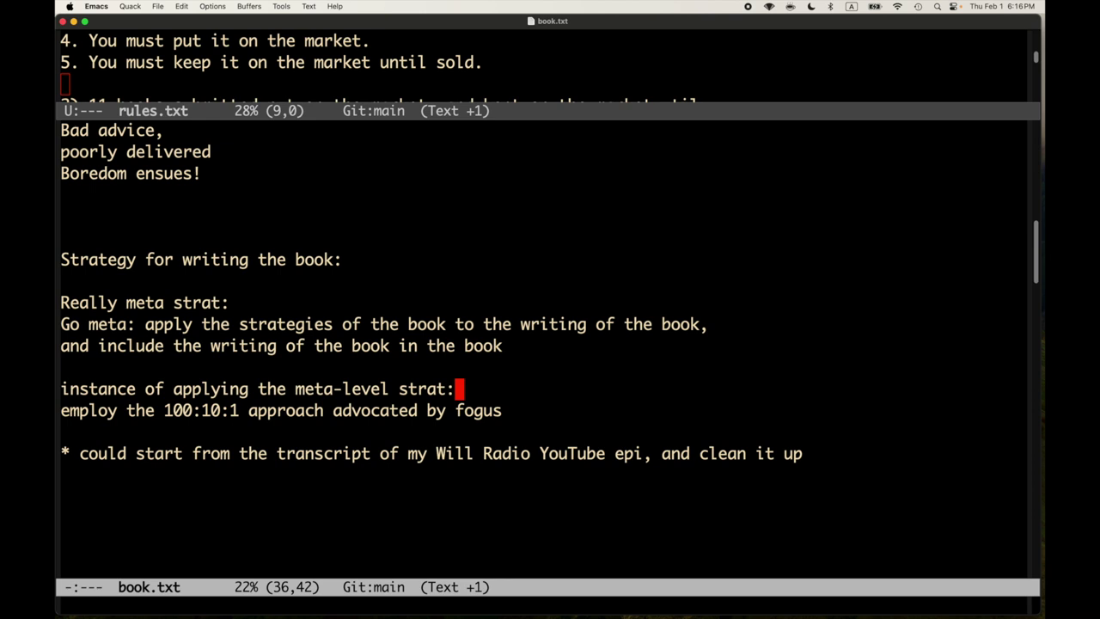
key(ctrl+b)
text(to the book)
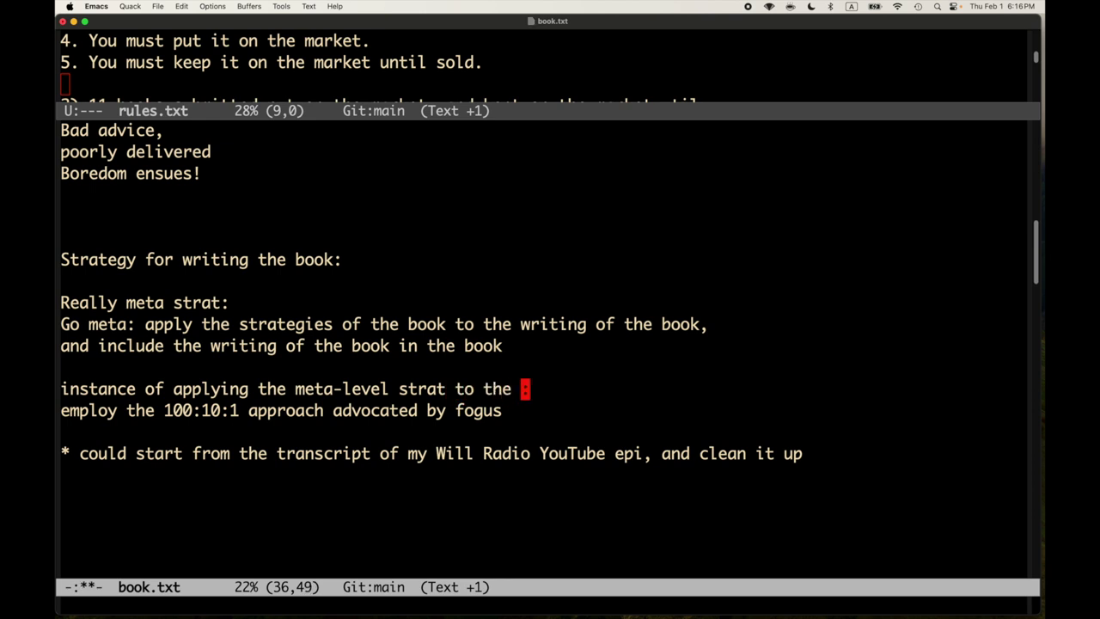
key(ctrl+x)
key(ctrl+s)
key(ctrl+n)
key(ctrl+n)
key(ctrl+x)
key(ctrl+s)
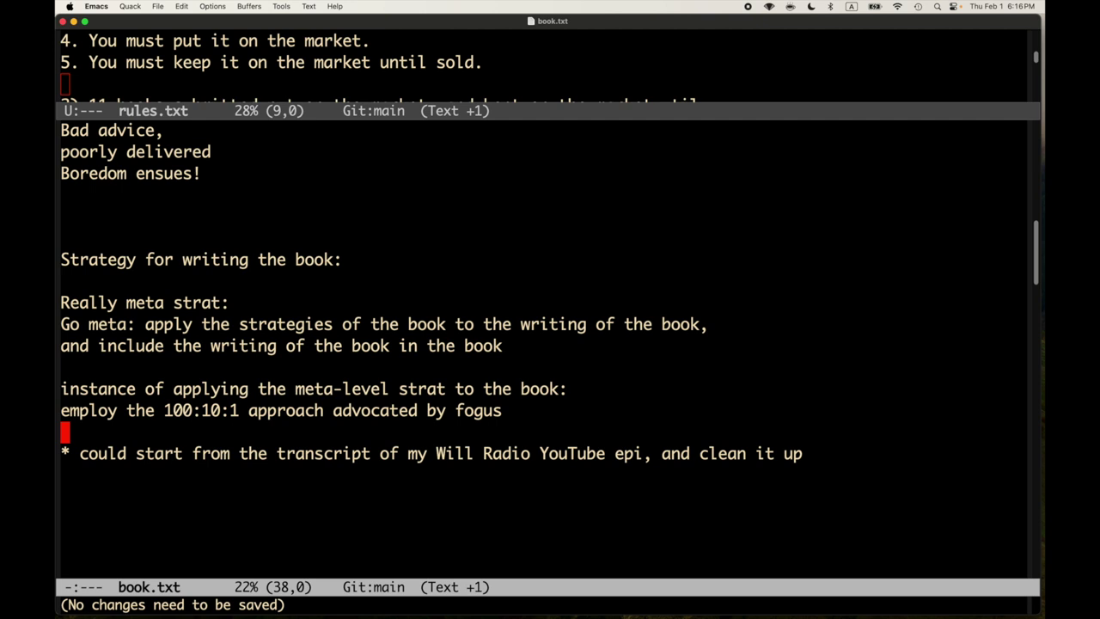
- Add the bullet "* story-oriented could be strong" below the transcript bullet and save
key(Down)
key(Down)
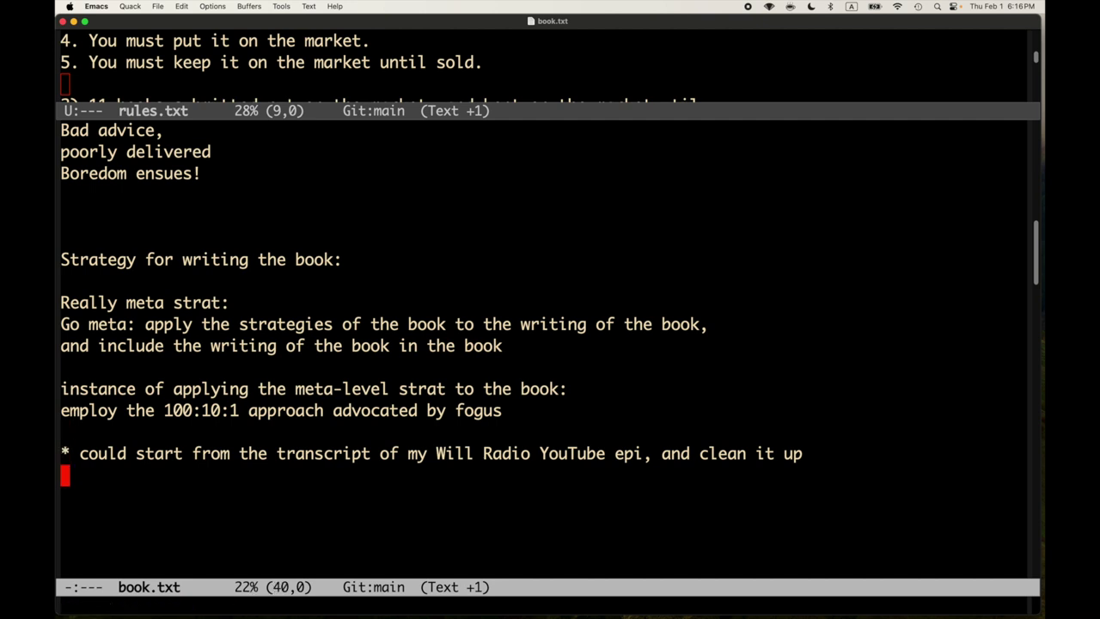
text(* str)
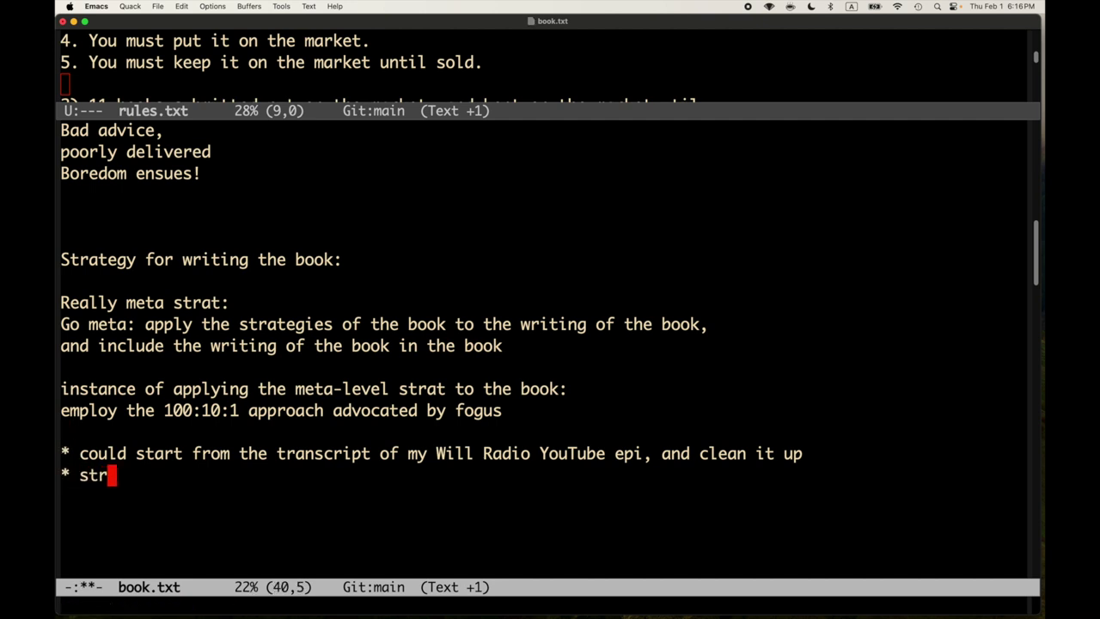
key(BackSpace)
text(ory)
key(BackSpace)
text(0)
key(BackSpace)
text(-oriented co)
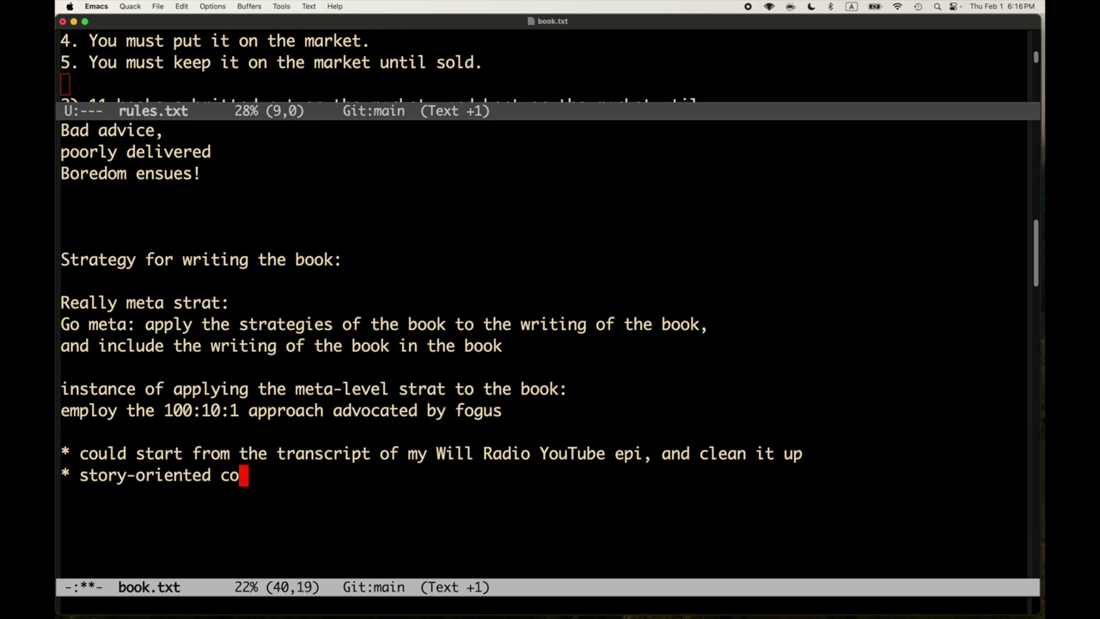
text(uld be str)
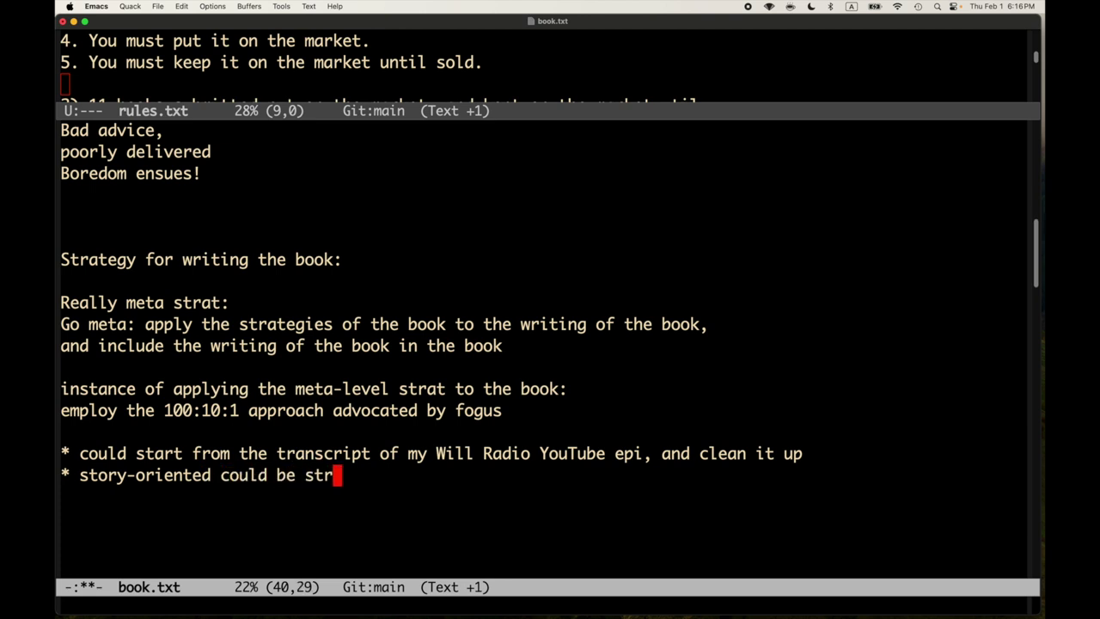
text(ng)
key(ctrl+x)
key(ctrl+s)
- Add the bullet "* keep it grounded and specific" below the story-oriented bullet and save
key(Up)
key(Up)
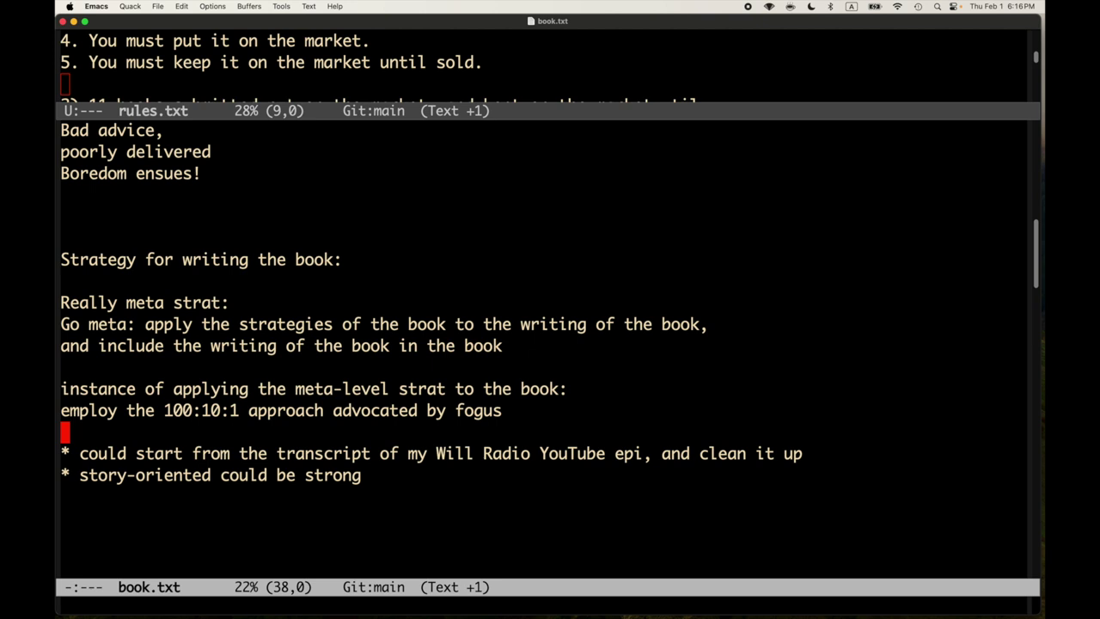
key(Down)
key(Down)
key(Down)
text(* keep it grounded and specific)
key(ctrl+x)
key(ctrl+s)
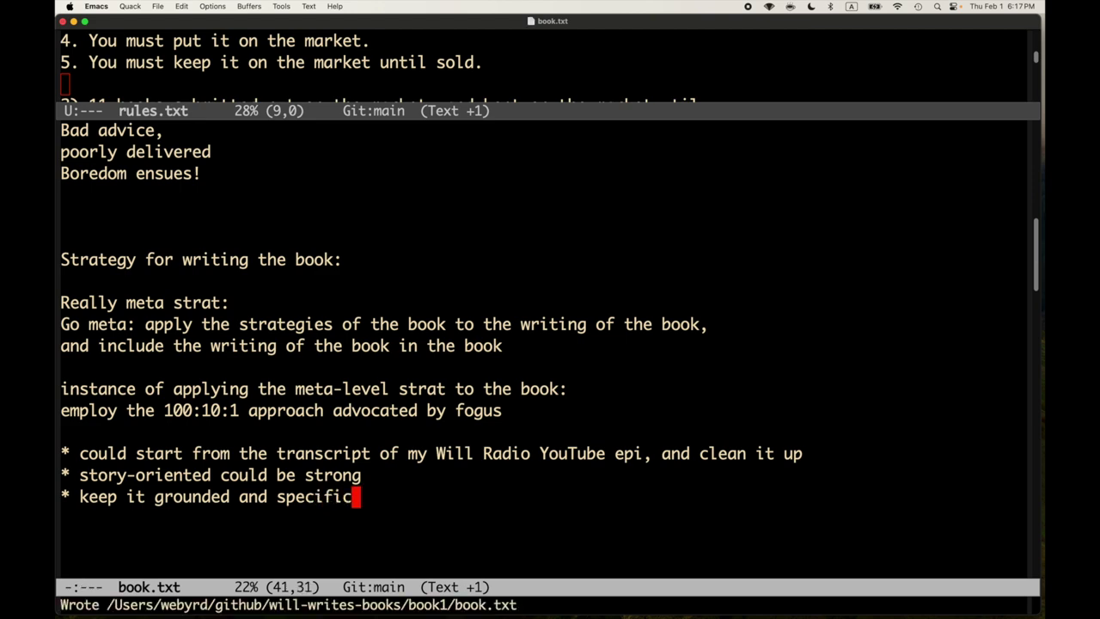
- Enlarge the text of book.txt by one step and recenter the view
key(ctrl+x)
key(ctrl+equal)
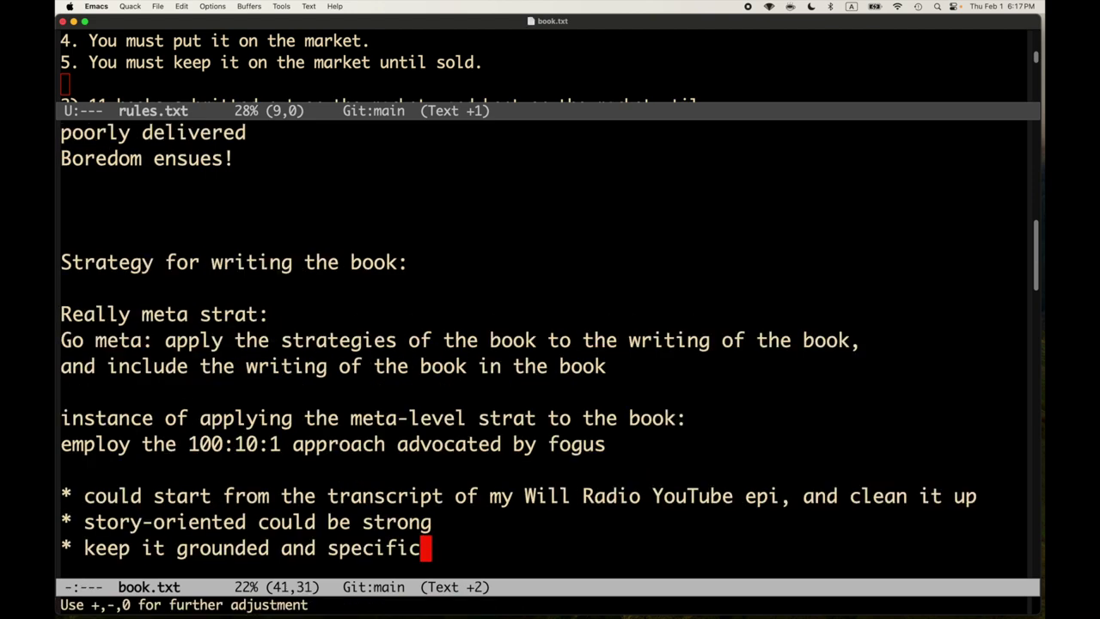
key(ctrl+l)
- Look over the strategy section from above its heading down to the line after the last bullet
key(Up)
key(Up)
key(Up)
key(Up)
key(Up)
key(Up)
key(Up)
key(Up)
key(Up)
key(Up)
key(Up)
key(Up)
key(Up)
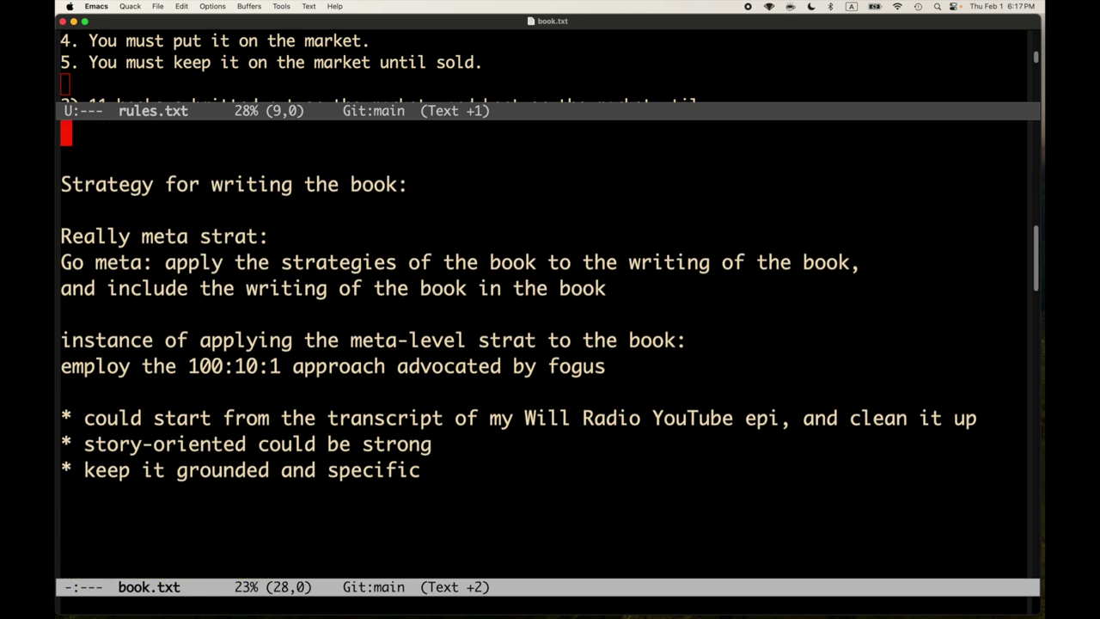
key(Down)
key(Down)
key(Down)
key(Down)
key(Down)
key(Down)
key(Down)
key(Down)
key(Down)
key(Down)
key(Down)
key(Down)
key(Down)
key(Down)
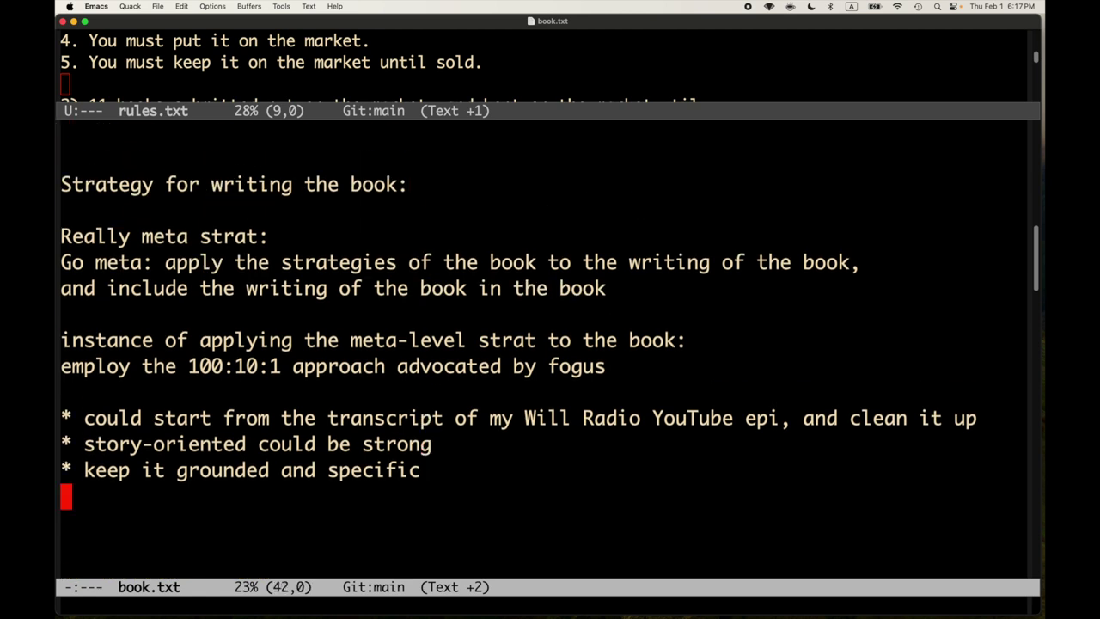
- Add the bullet "* things in my direct experience are best" at the end of the list and save
key(ctrl+x)
key(ctrl+s)
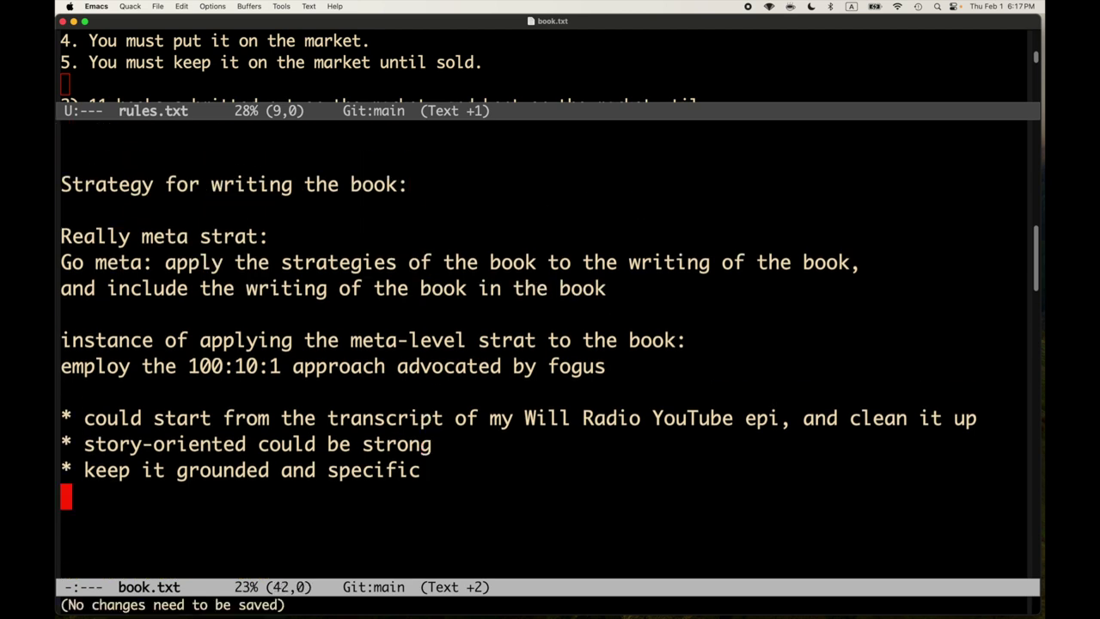
text(* )
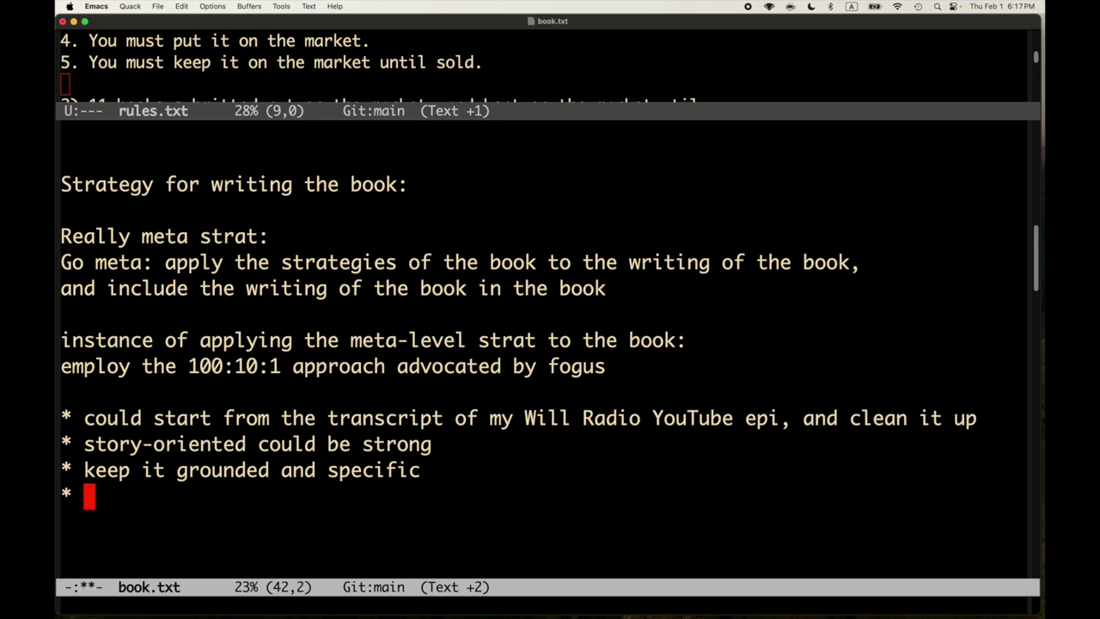
text(things in my direct experience are best)
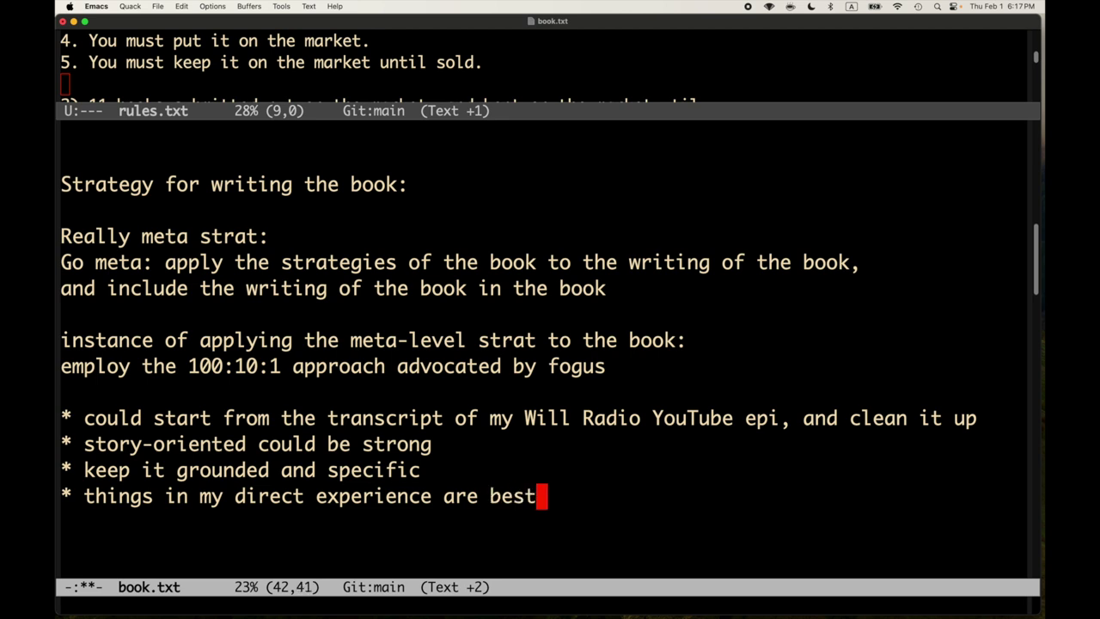
key(ctrl+x)
key(ctrl+s)
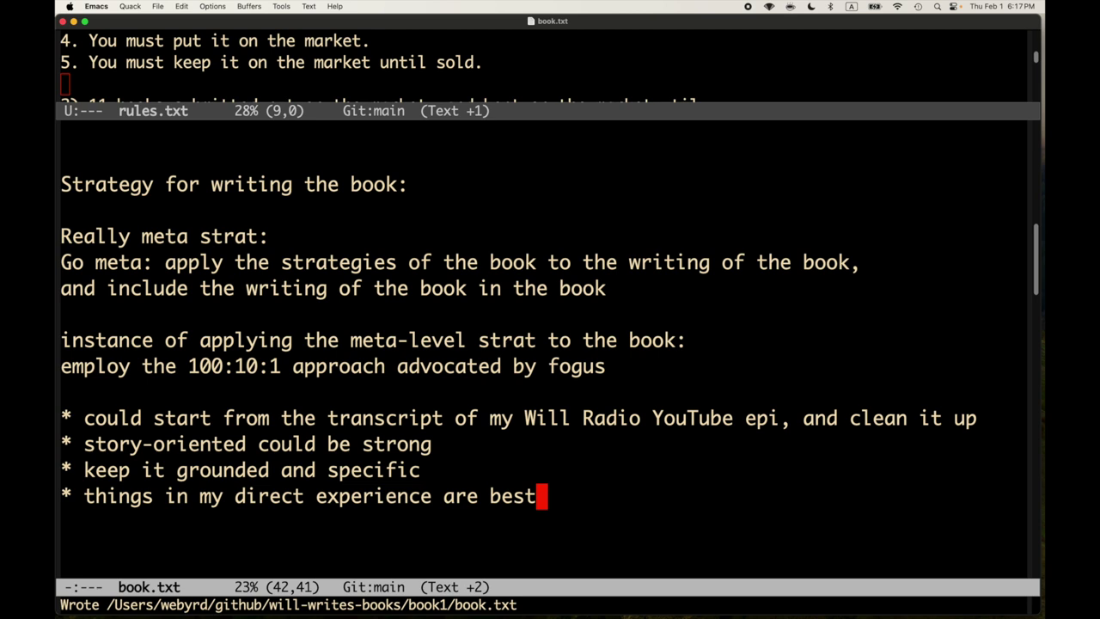
- Reread the bullets and the line about employing the 100:10:1 approach in the strategy section
click(425, 470)
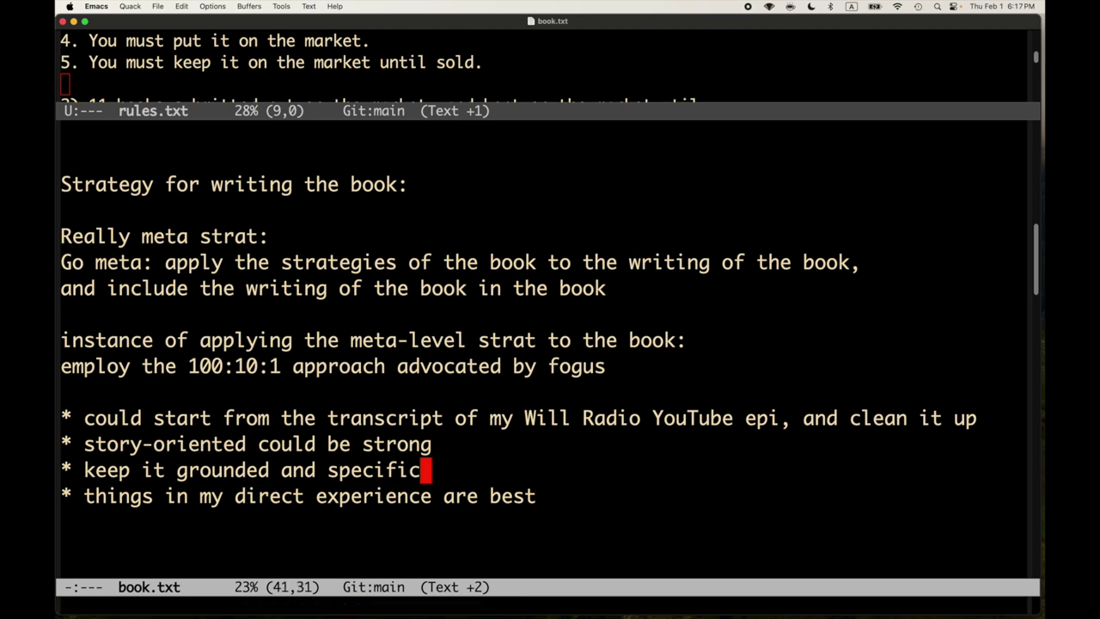
click(431, 443)
click(537, 366)
click(65, 314)
click(66, 340)
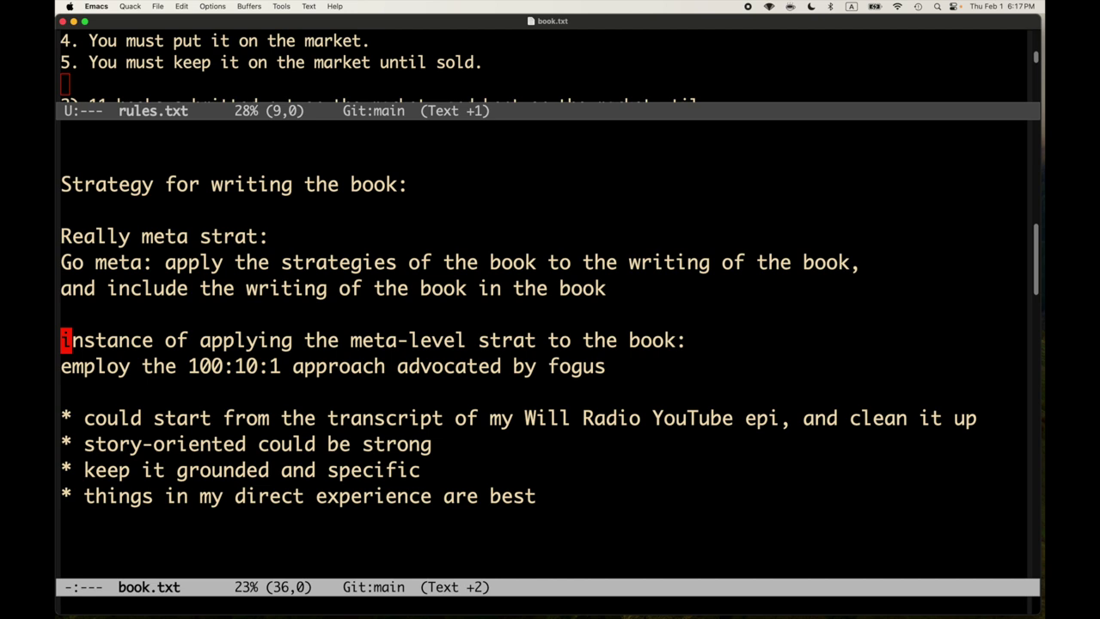
click(66, 366)
click(124, 366)
click(206, 366)
click(229, 366)
click(206, 366)
click(252, 367)
click(310, 366)
click(297, 366)
click(228, 366)
click(309, 366)
click(392, 366)
click(483, 366)
click(518, 366)
click(67, 392)
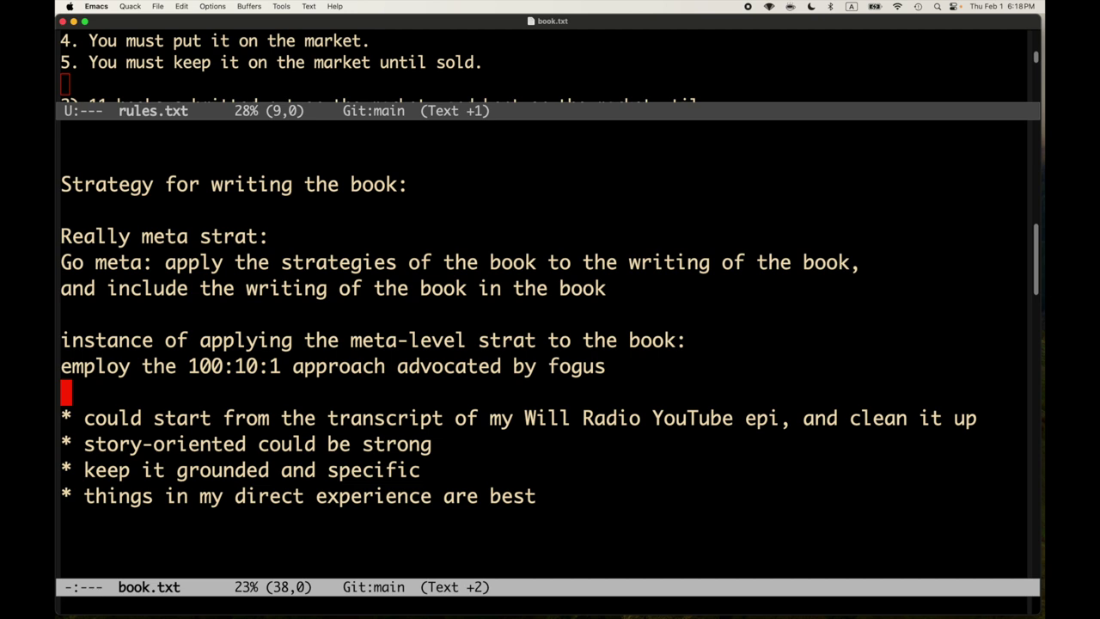
key(Down)
key(Down)
key(Down)
key(Down)
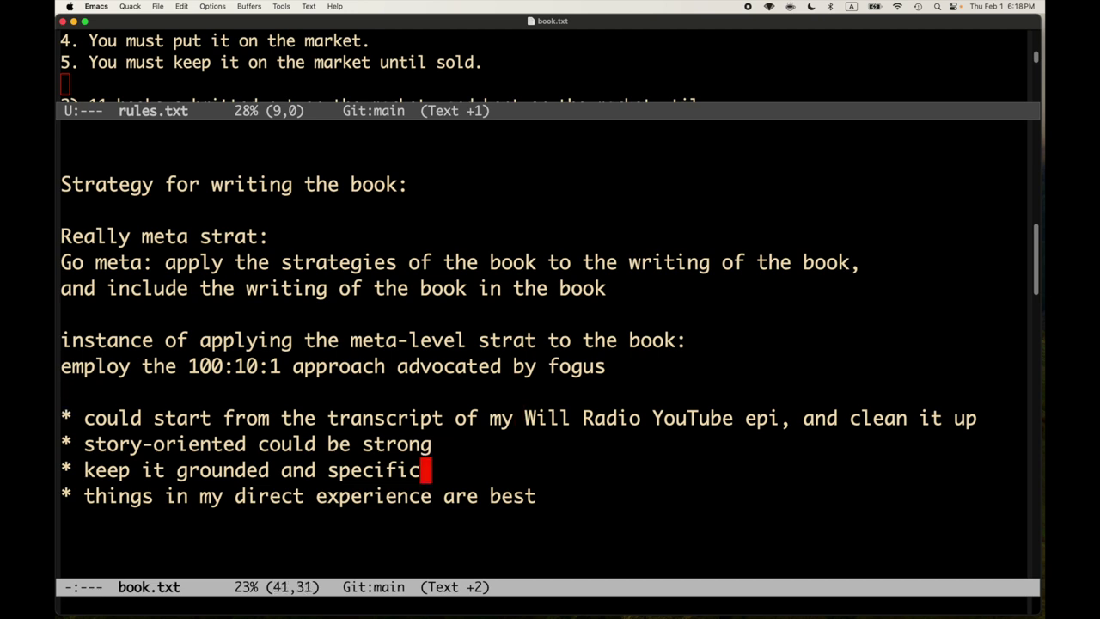
- Insert an empty line between the transcript bullet and the "story-oriented could be strong" bullet
key(Up)
key(Up)
key(Up)
key(Right)
key(ctrl+a)
key(Down)
key(Right)
key(Left)
key(Return)
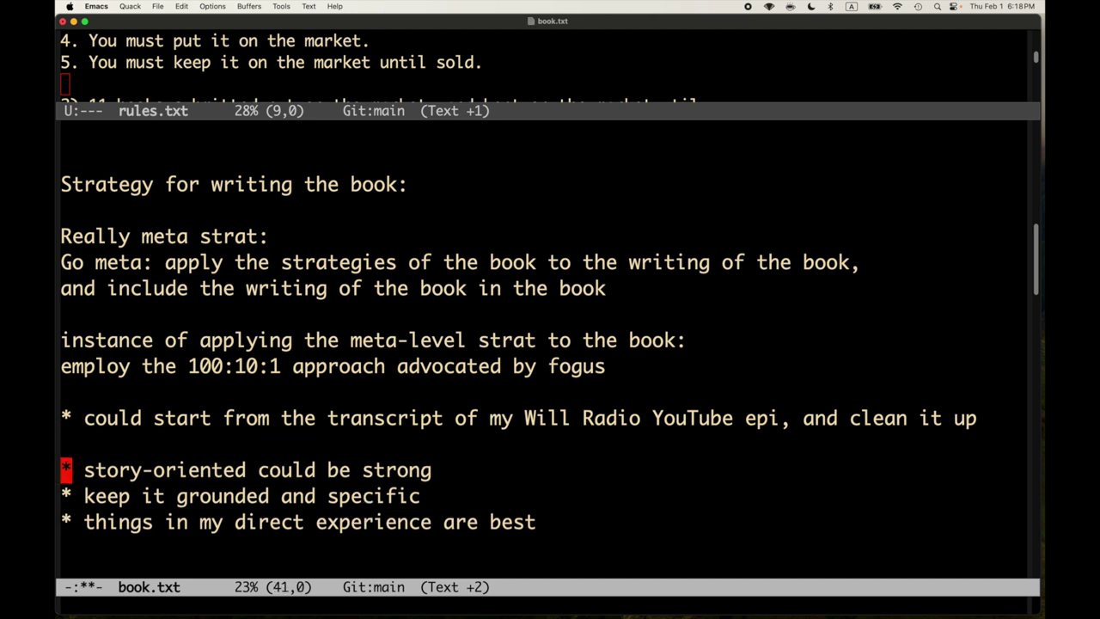
- Add the heading line "possible strats:" directly above the transcript bullet and save
key(Up)
key(Up)
key(ctrl+o)
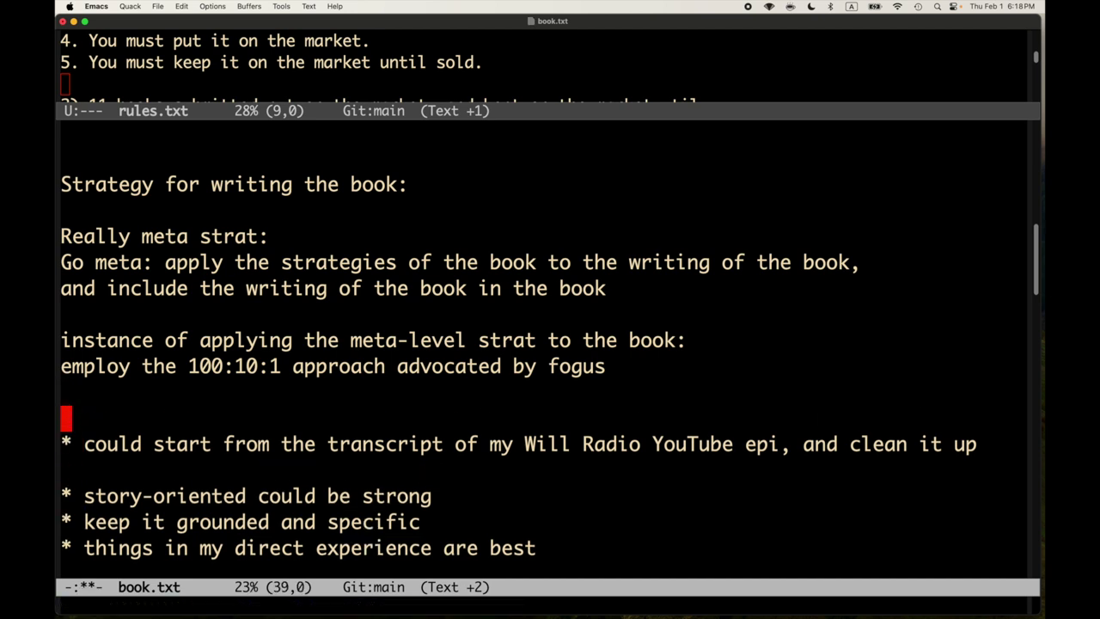
text(strate)
key(BackSpace)
key(ctrl+a)
text(possible)
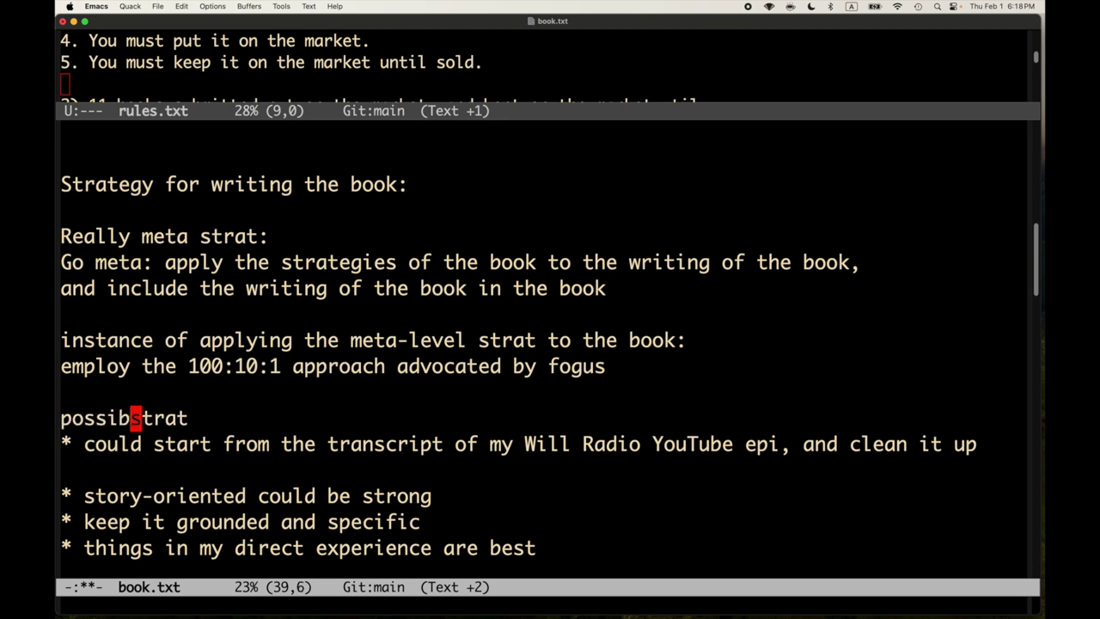
key(ctrl+e)
text(s)
key(ctrl+x)
key(ctrl+s)
text(:)
key(ctrl+x)
key(ctrl+s)
- Replace the asterisk of the transcript bullet with "1)" and save
key(Down)
key(ctrl+a)
key(alt+f)
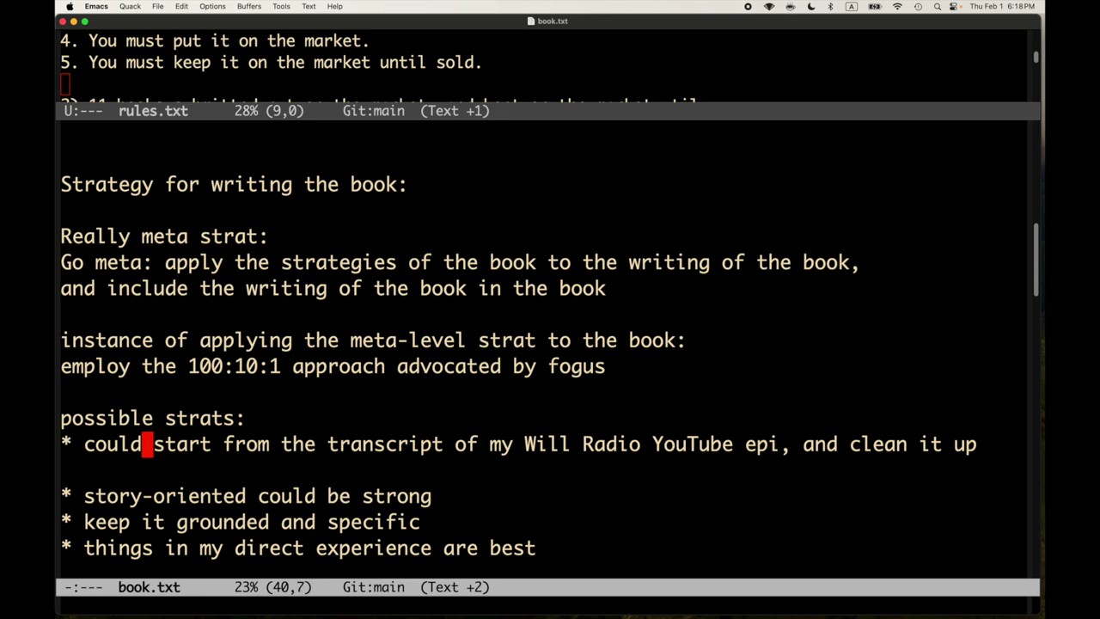
key(alt+b)
key(ctrl+b)
key(BackSpace)
text(1))
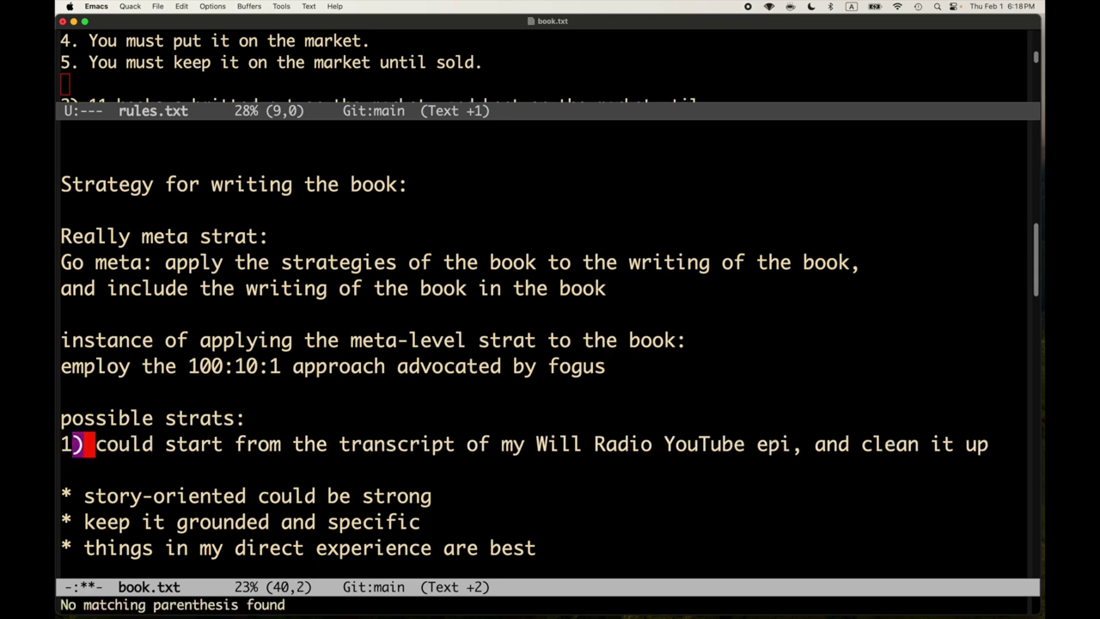
key(ctrl+x)
key(ctrl+s)
- Replace the closing parenthesis after the transcript item's number with a period so it reads "1."
key(ctrl+l)
key(Down)
key(Up)
key(BackSpace)
text(.)
key(BackSpace)
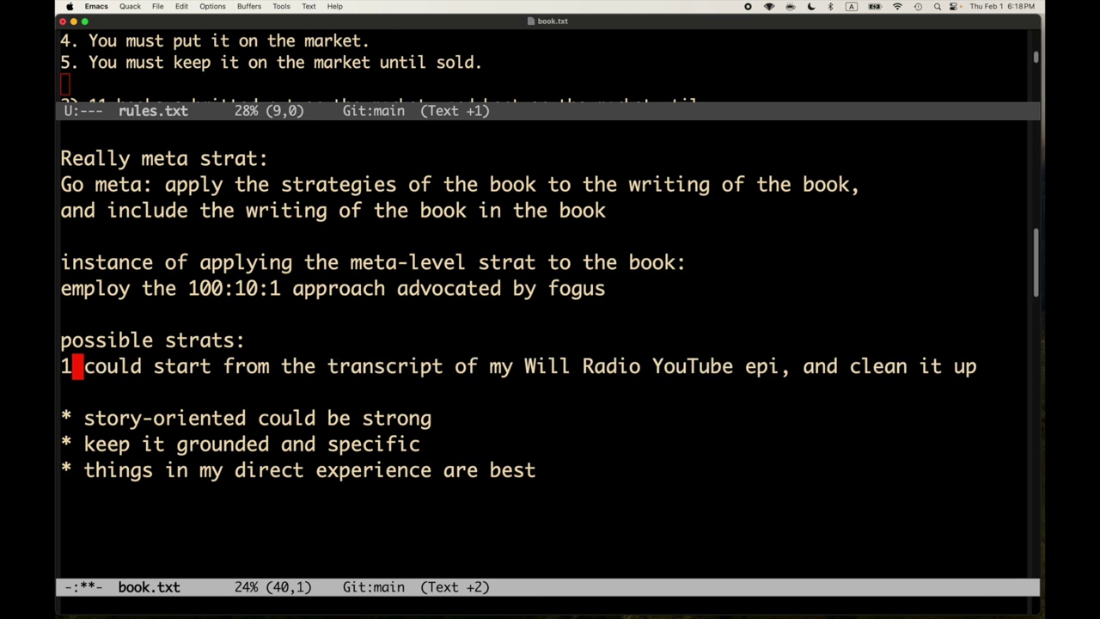
text(.)
- Add the line "2. heruristics and rules for this book" directly above the "story-oriented could be strong" bullet and save
key(Down)
key(Return)
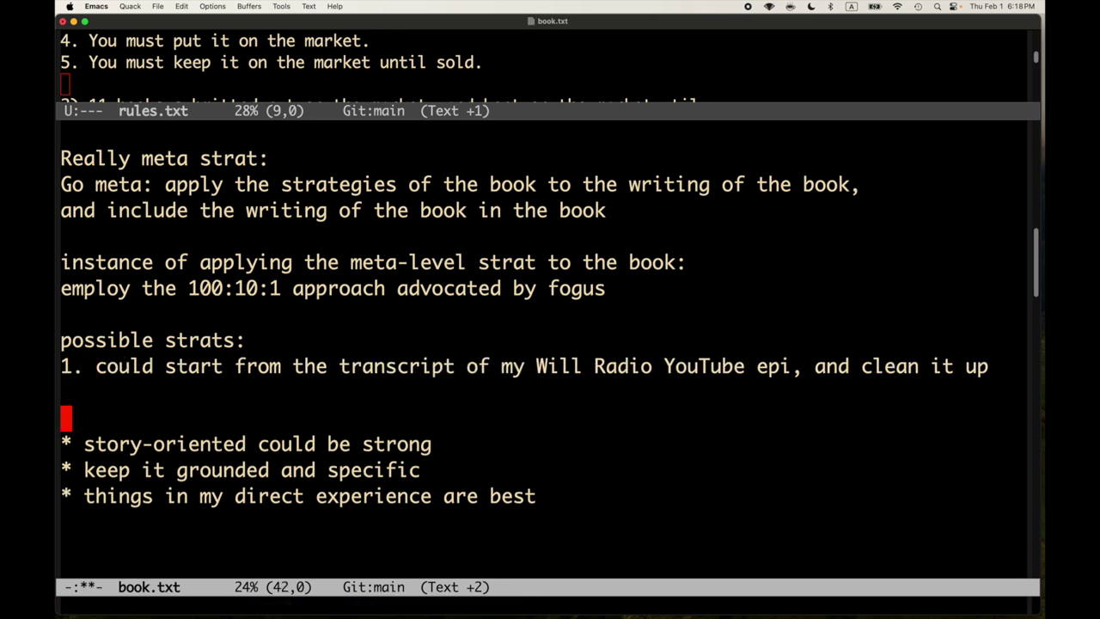
text(2.)
key(ctrl+x)
key(ctrl+s)
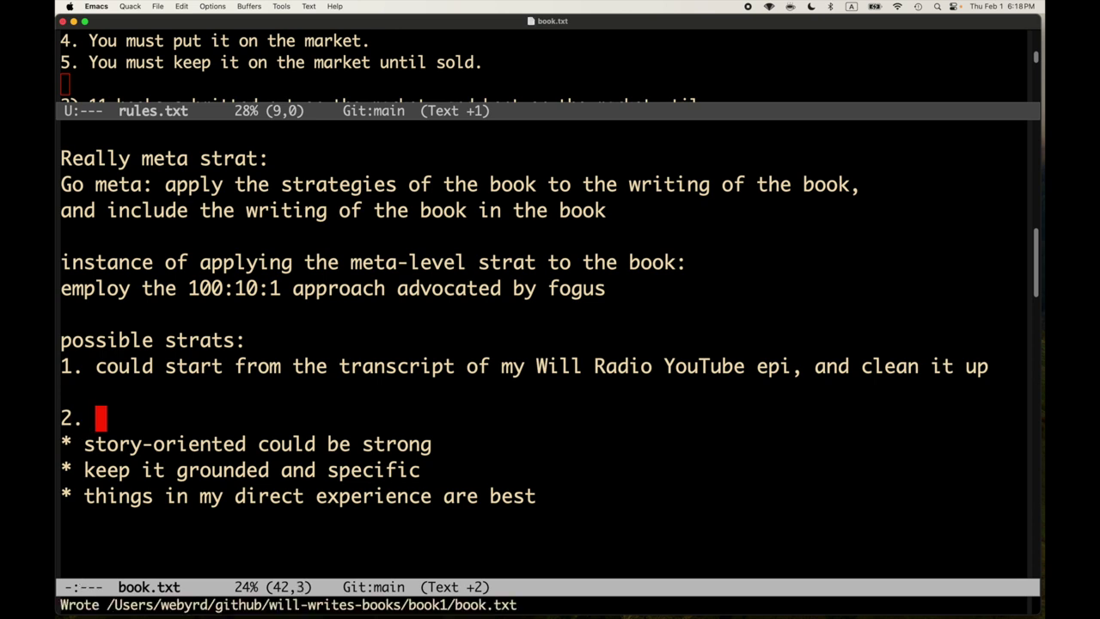
text(her)
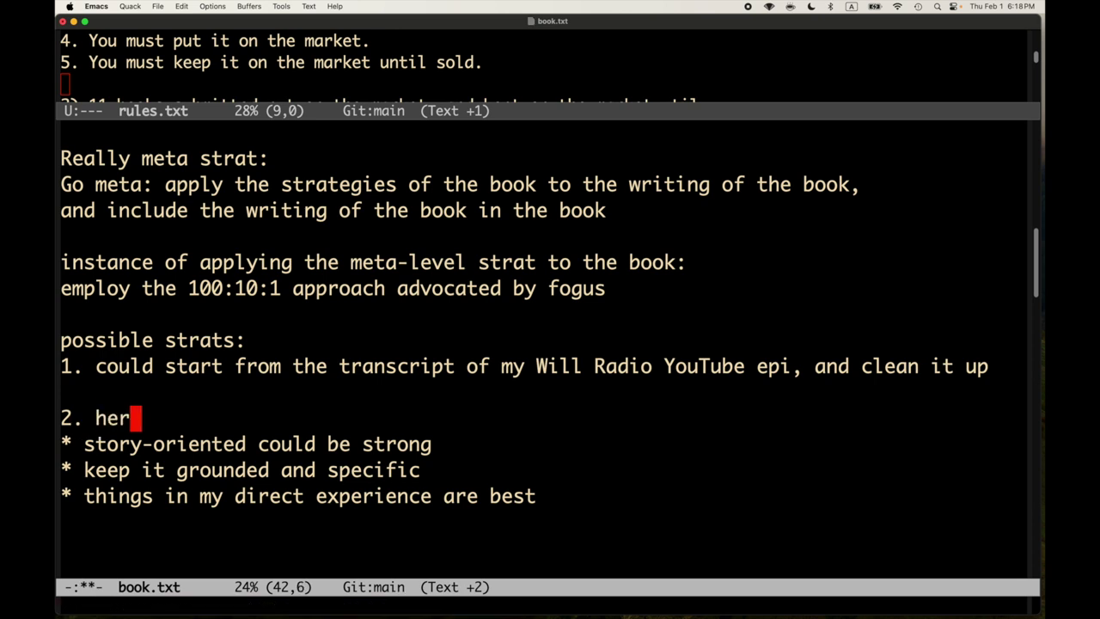
text(uristics and rules for t)
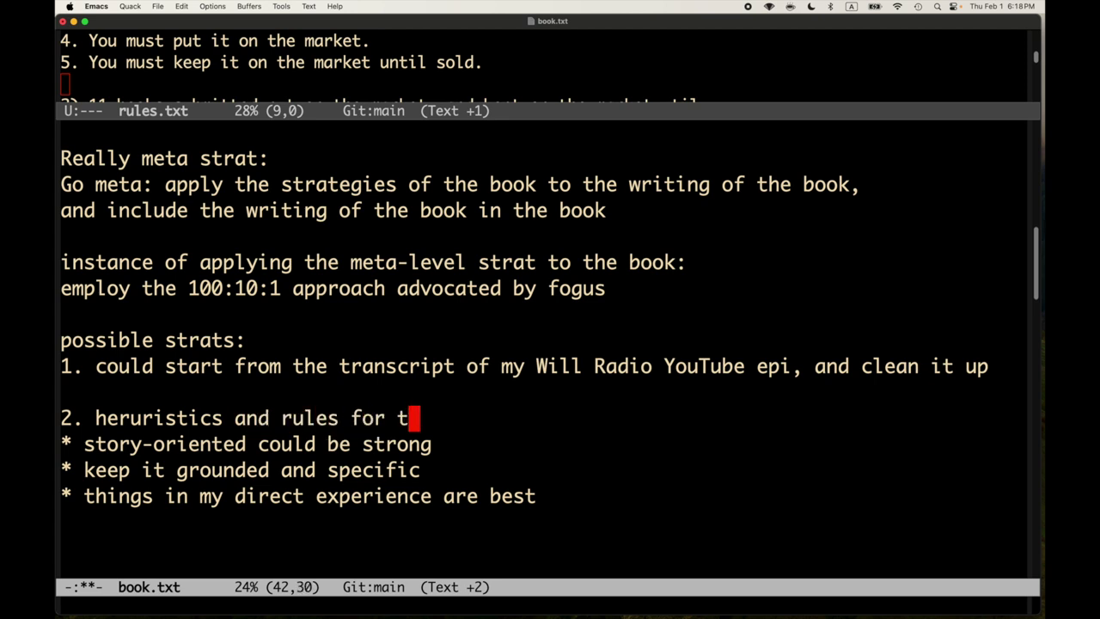
text(his book)
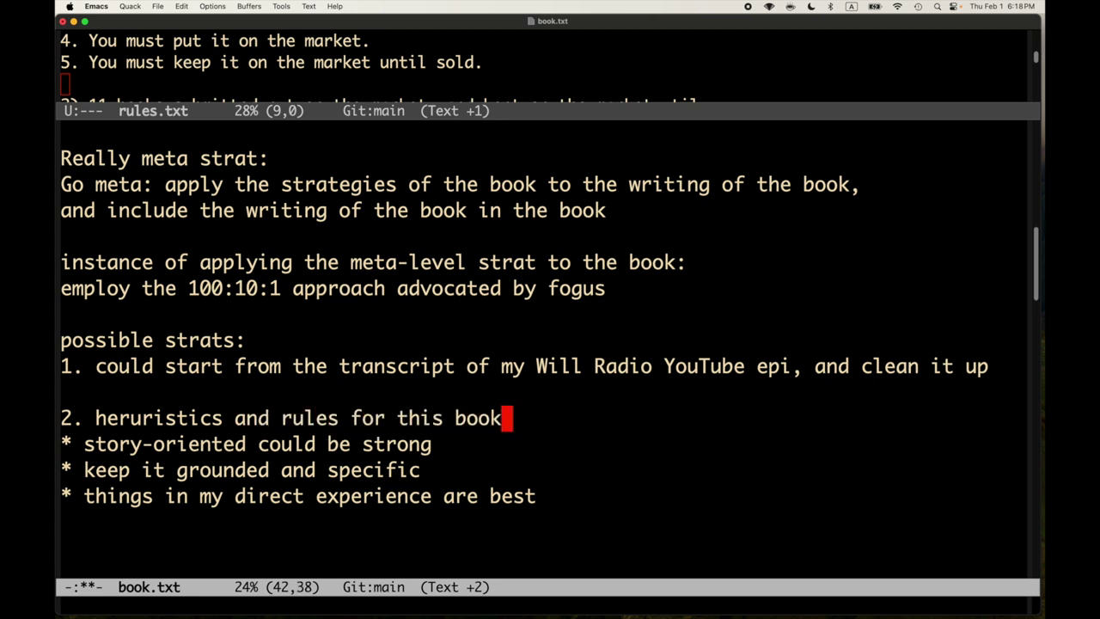
key(ctrl+x)
key(ctrl+s)
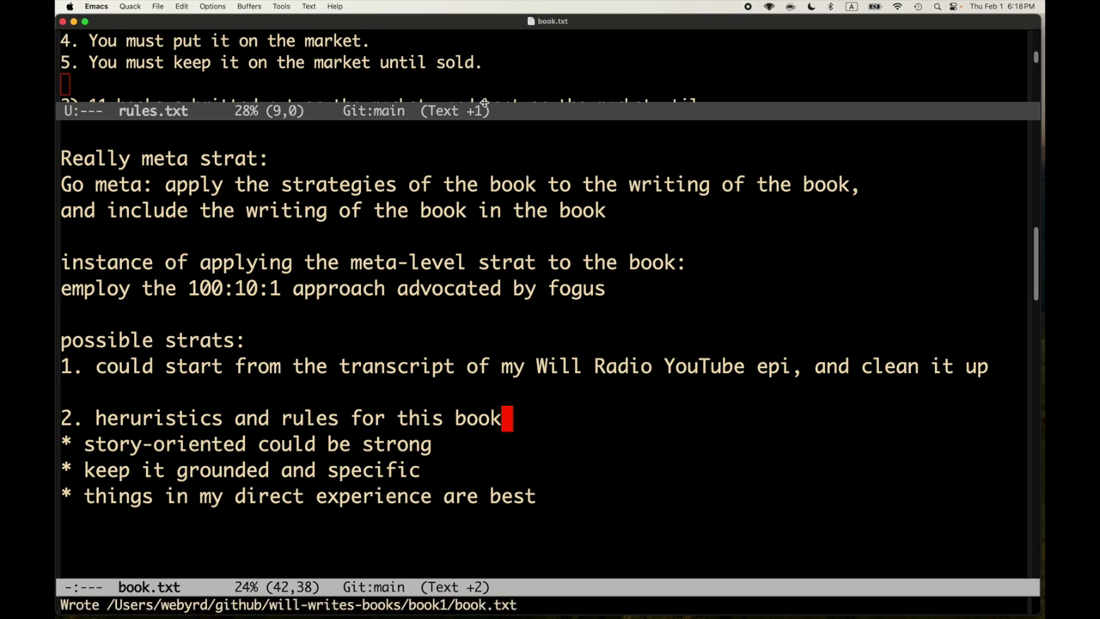
- Enlarge the rules.txt pane to review the general rules for writing books, and shrink it back
drag(514, 110, 481, 383)
click(471, 280)
scroll(471, 273, up, 2)
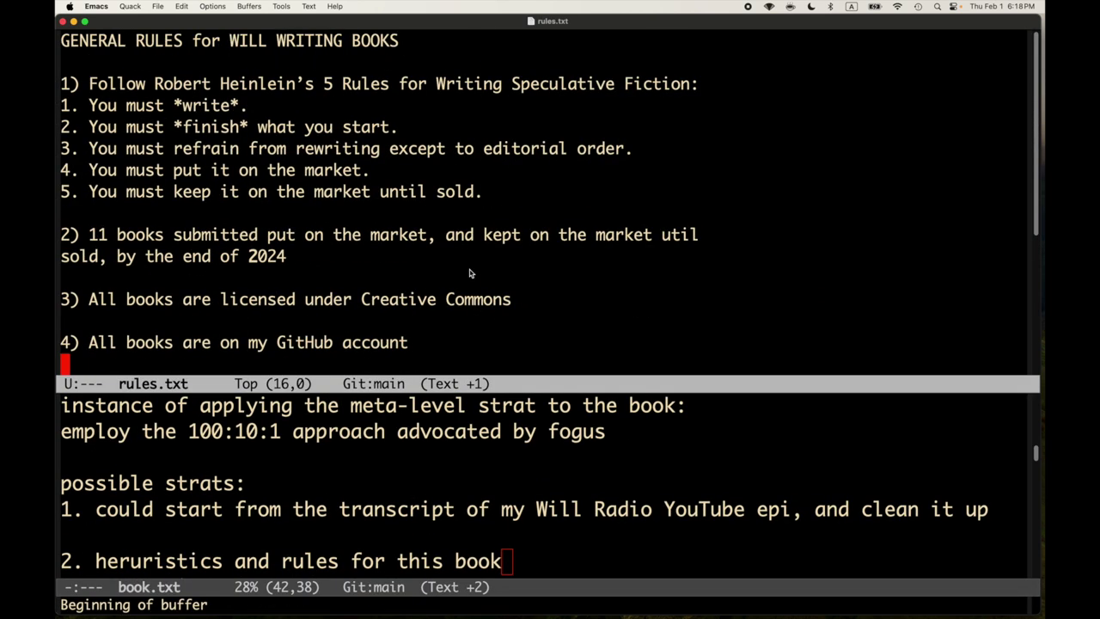
drag(532, 198, 455, 60)
click(498, 175)
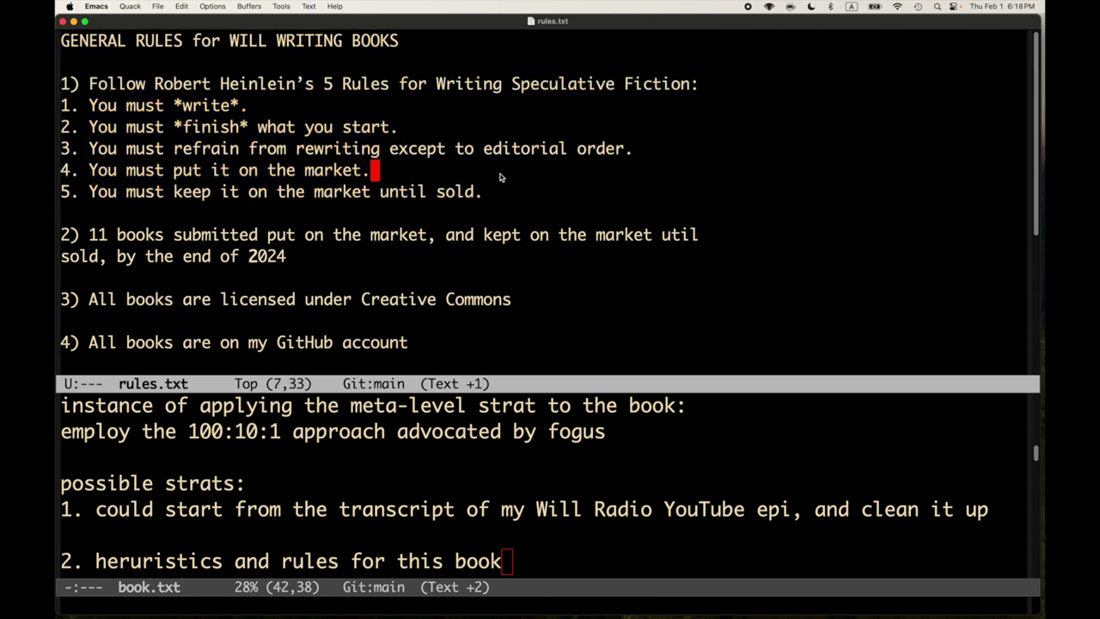
drag(525, 384, 570, 138)
drag(571, 378, 559, 293)
- Add a colon at the end of the "heruristics and rules for this book" line in book.txt and save
click(538, 315)
text(:)
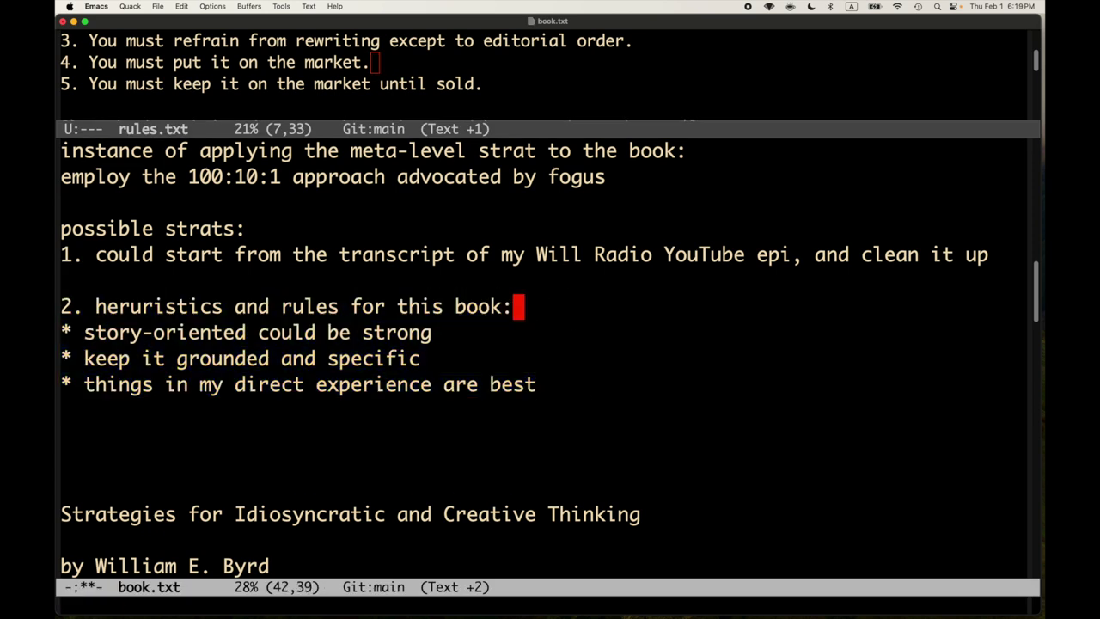
key(ctrl+x)
key(ctrl+s)
- Reread the three bullets under the line about rules for this book
key(ctrl+f)
key(ctrl+f)
key(ctrl+n)
key(ctrl+n)
key(ctrl+n)
key(ctrl+s)
key(ctrl+g)
key(ctrl+p)
key(ctrl+p)
key(ctrl+p)
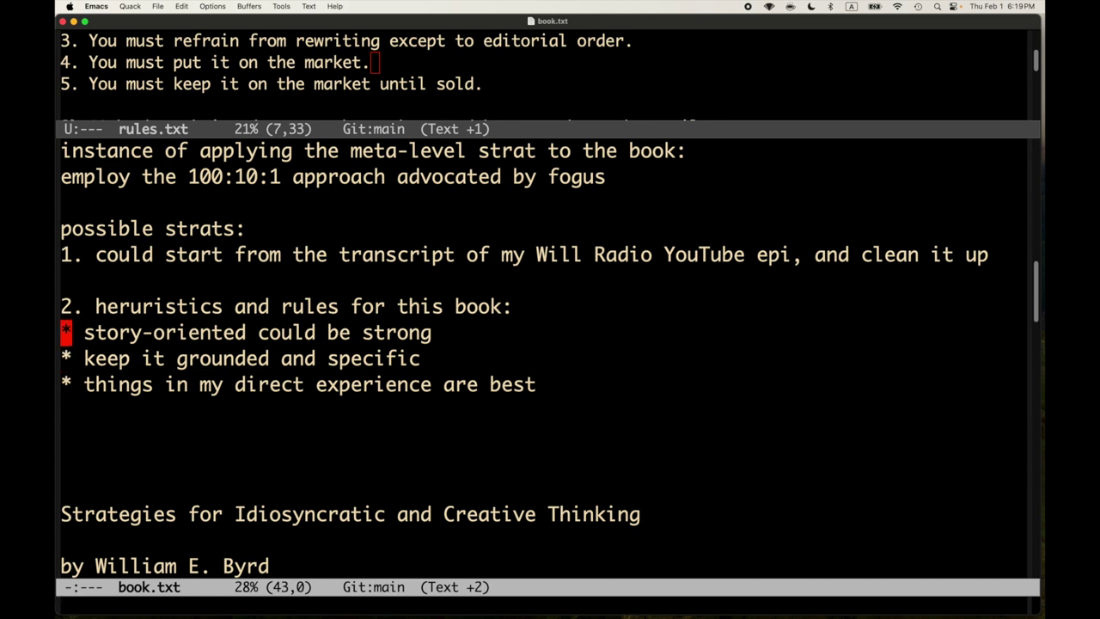
key(ctrl+n)
key(ctrl+n)
key(ctrl+p)
key(ctrl+p)
key(ctrl+n)
key(ctrl+n)
key(ctrl+p)
key(ctrl+p)
key(ctrl+b)
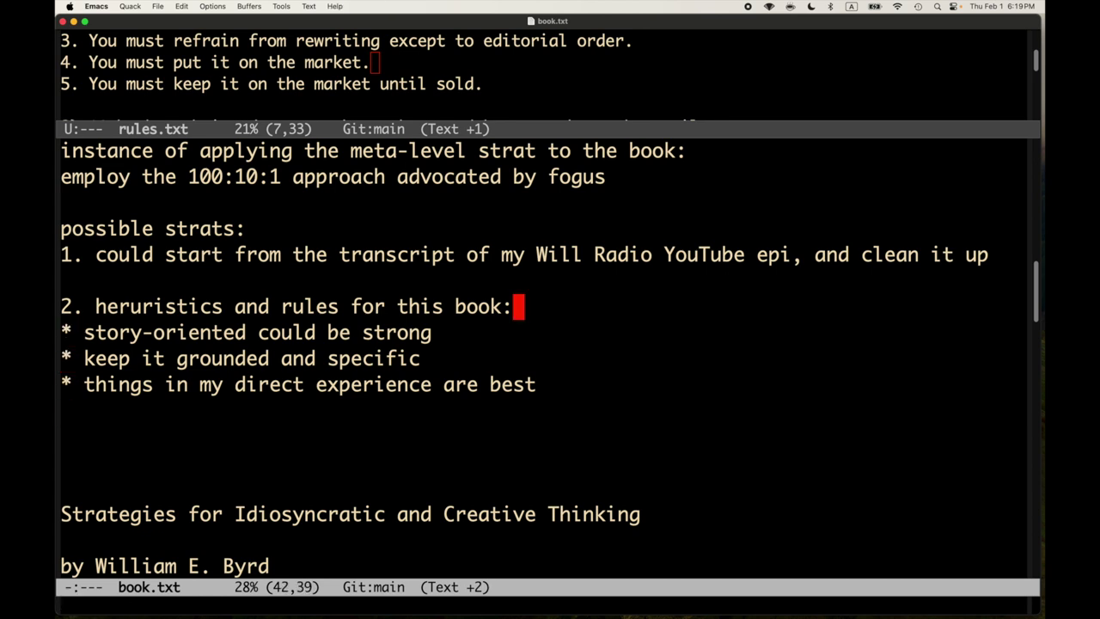
key(ctrl+p)
key(ctrl+n)
key(ctrl+n)
key(ctrl+n)
key(ctrl+n)
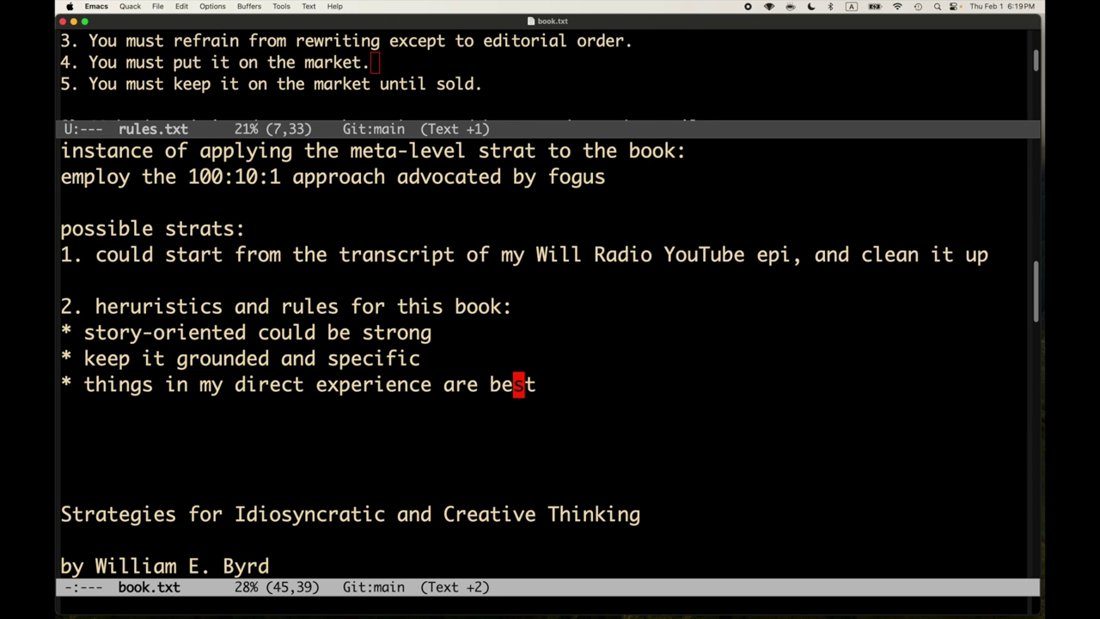
- Insert a new line starting with "2." directly below the transcript item, keeping an empty line after it, and save
key(ctrl+p)
key(ctrl+p)
key(ctrl+p)
key(ctrl+p)
key(Return)
key(ctrl+p)
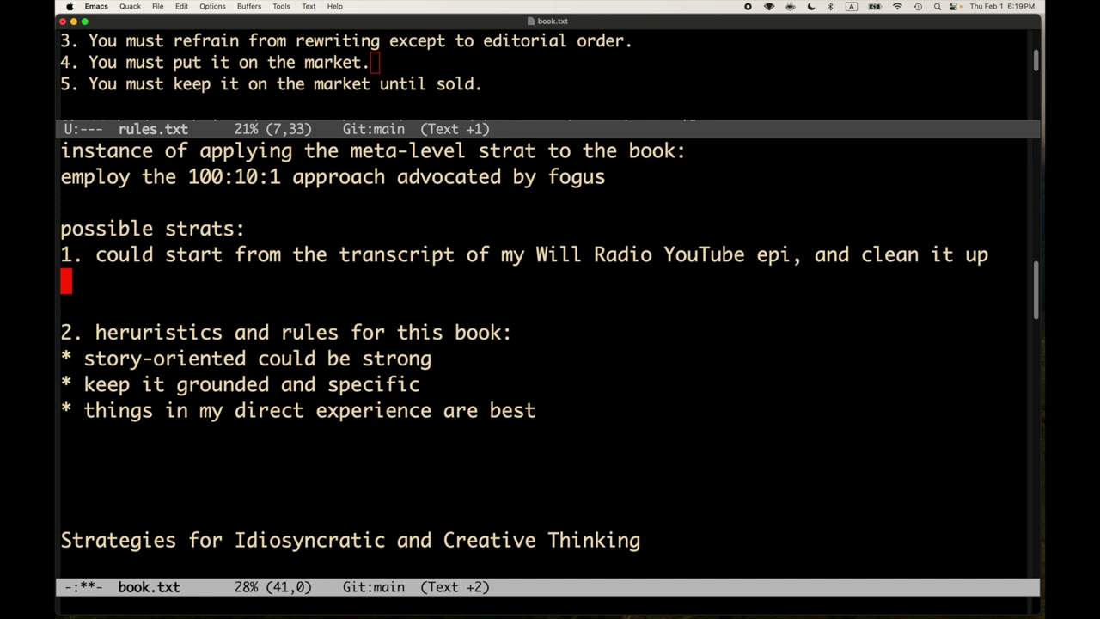
text(2.)
key(ctrl+x)
key(ctrl+s)
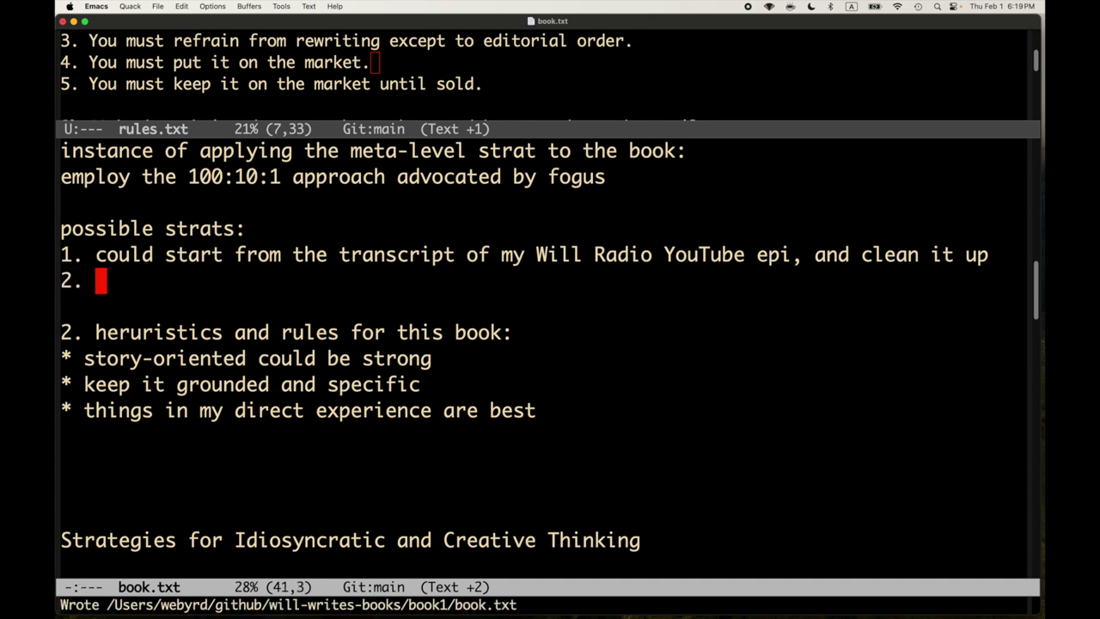
- Write "just start writing words" as the second possible strat, add a new line below it and save
text(just start)
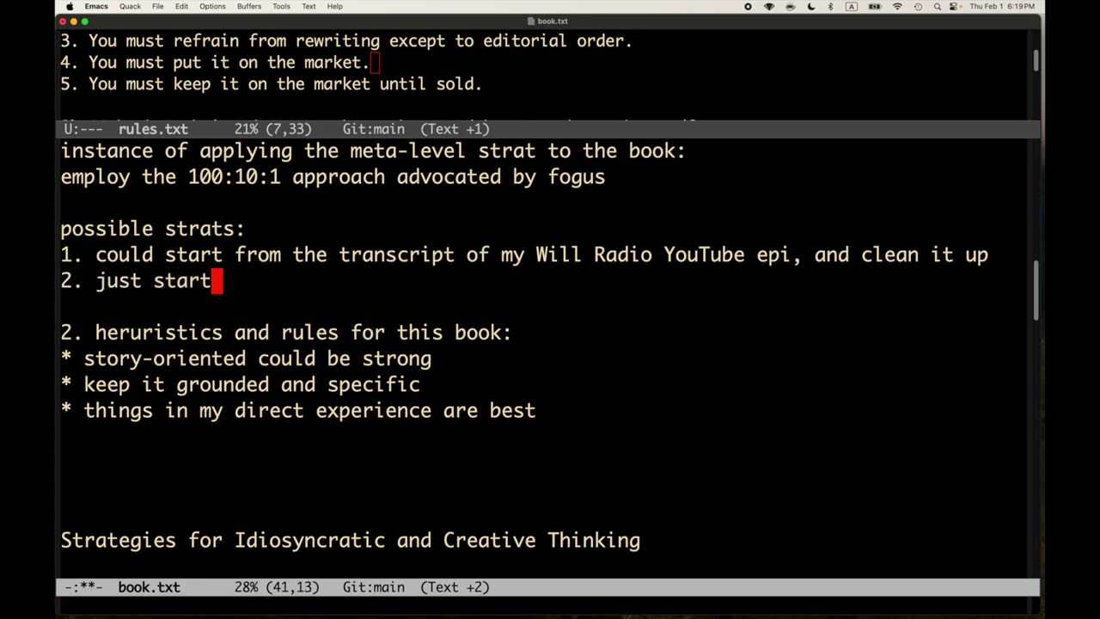
text( writing )
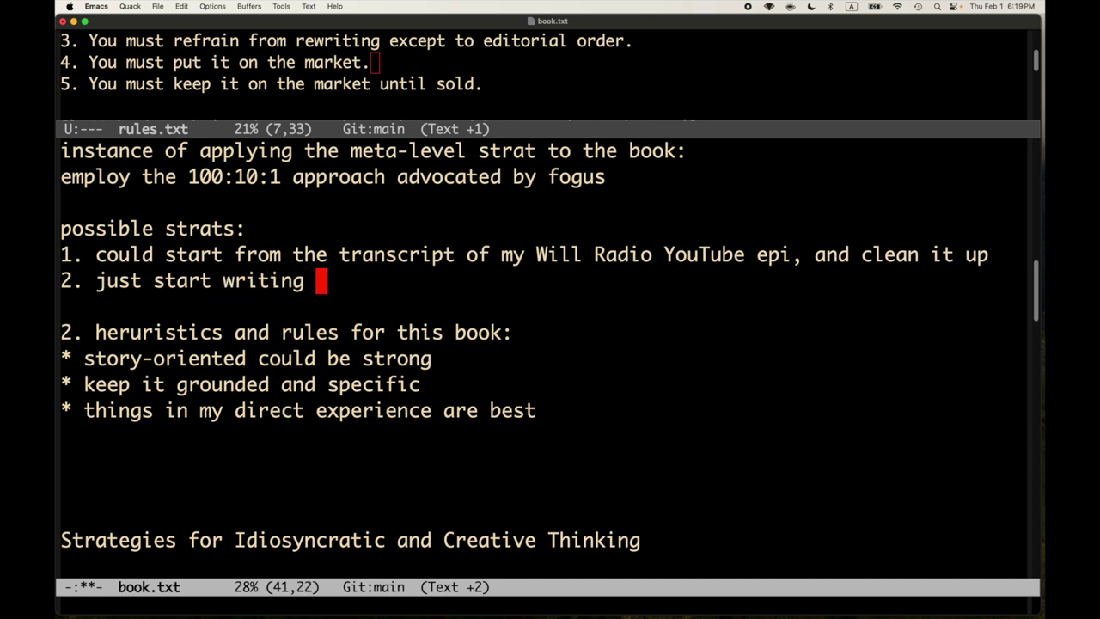
text(work)
key(BackSpace)
text(ds)
key(Return)
key(ctrl+x)
key(ctrl+s)
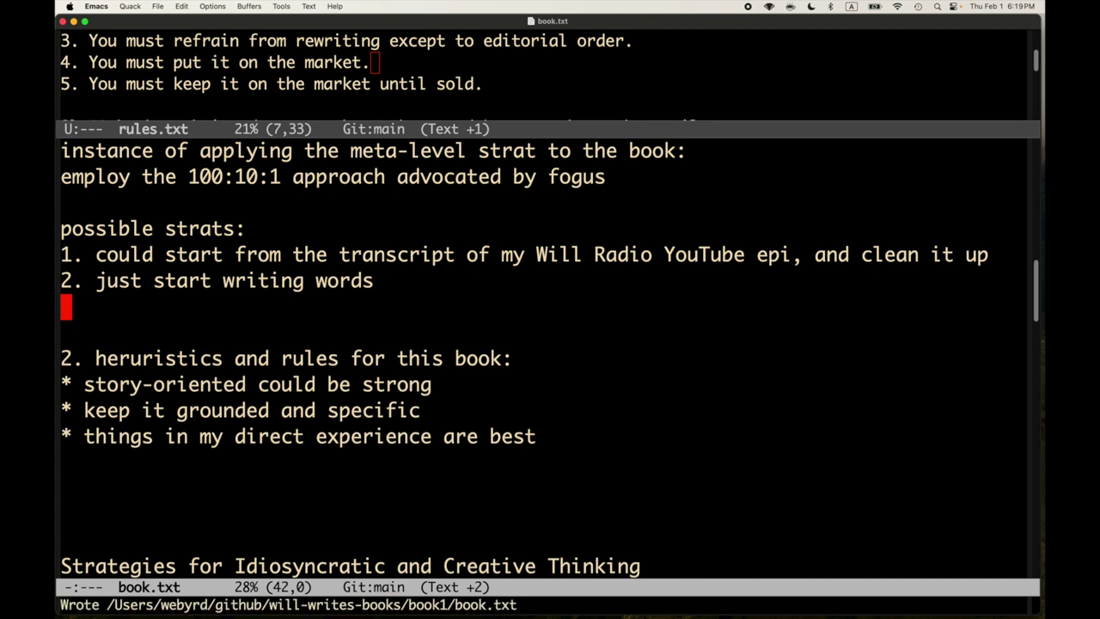
- Add "3. create an outline" as the third possible strat and save
text(3)
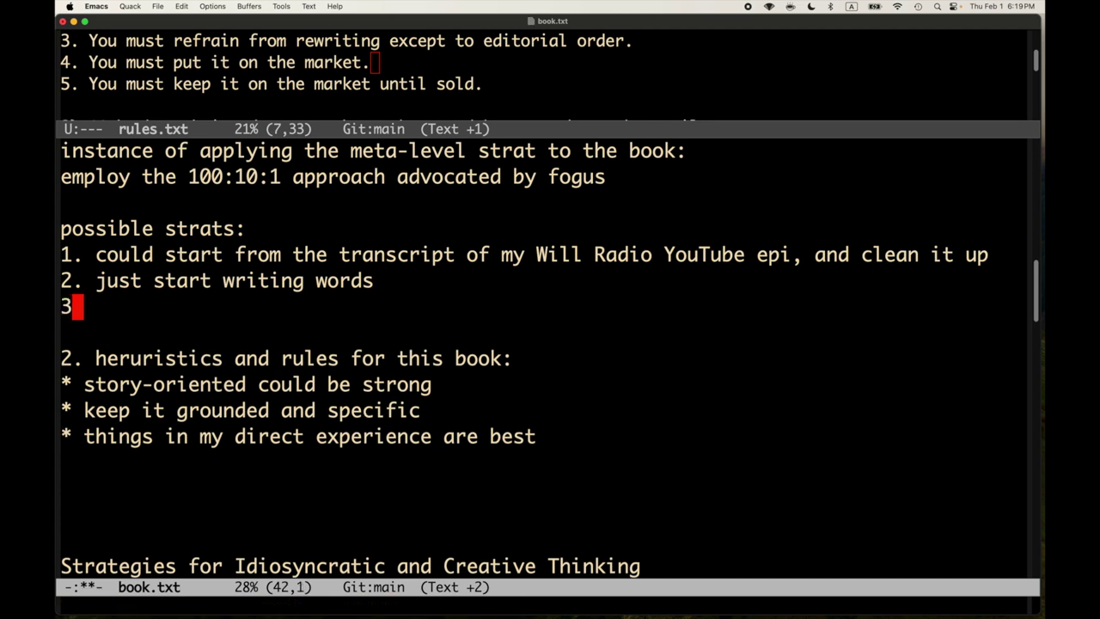
text(. cr)
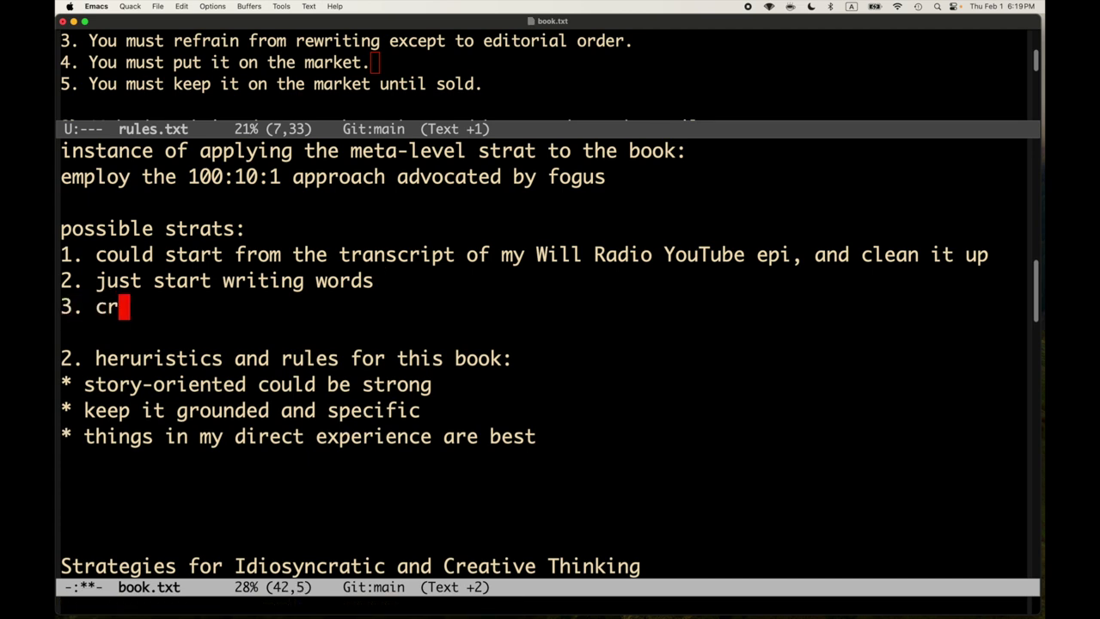
text(eate an outline)
key(ctrl+x)
key(ctrl+s)
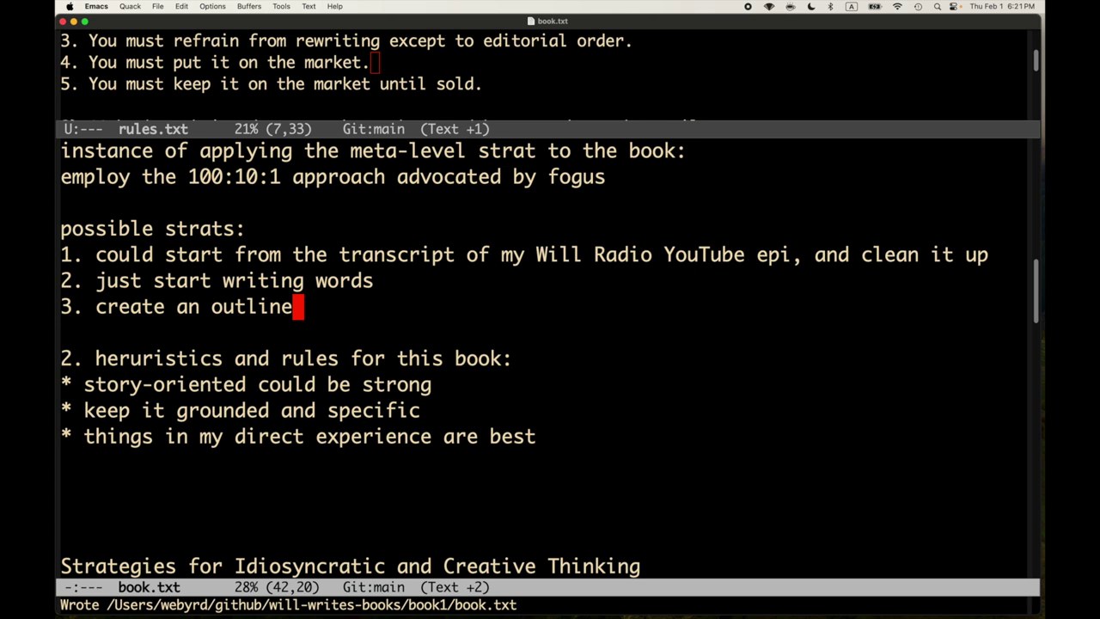
- Add "4. plan quietly, maybe in my head, maybe curled up on my bed or couch with my eyes closed" below the outline item
key(Return)
text(4. )
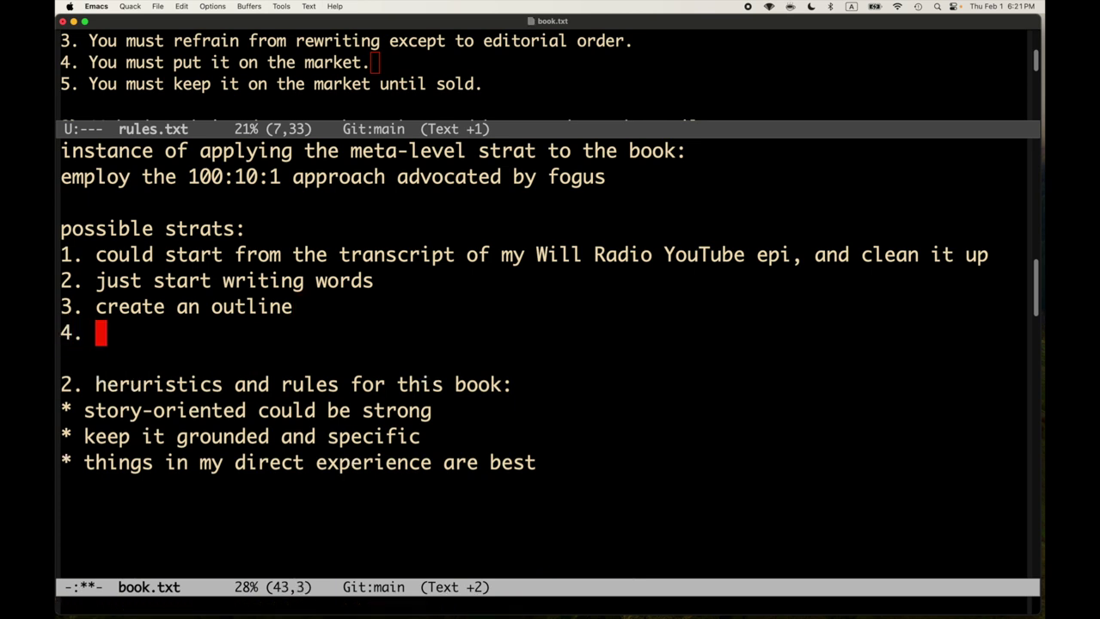
text(plan queir)
key(BackSpace)
key(BackSpace)
key(BackSpace)
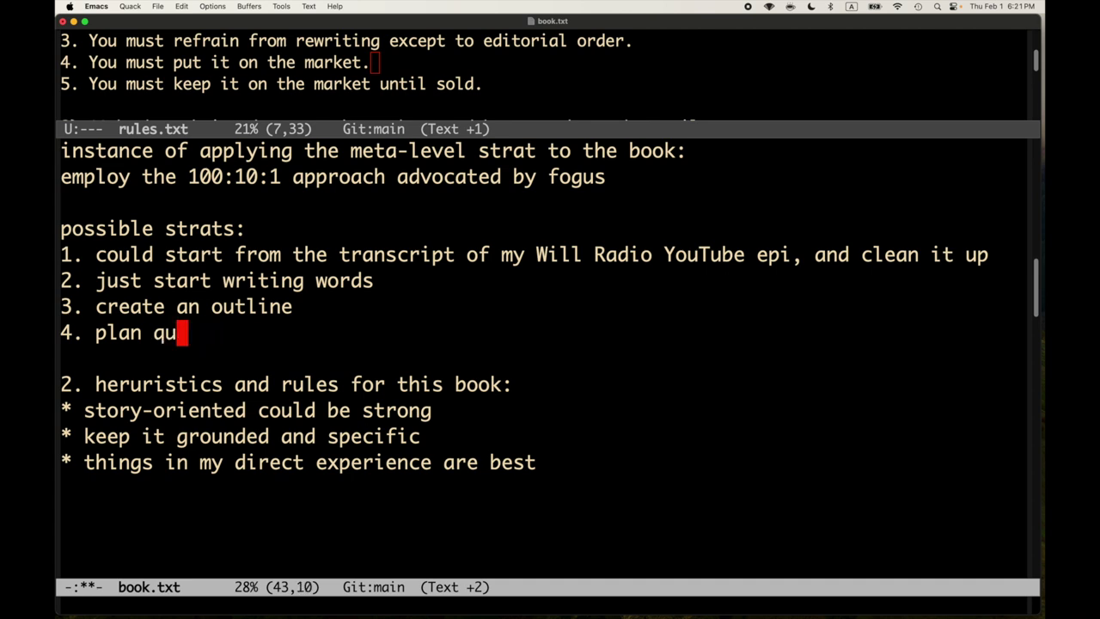
text(ietly)
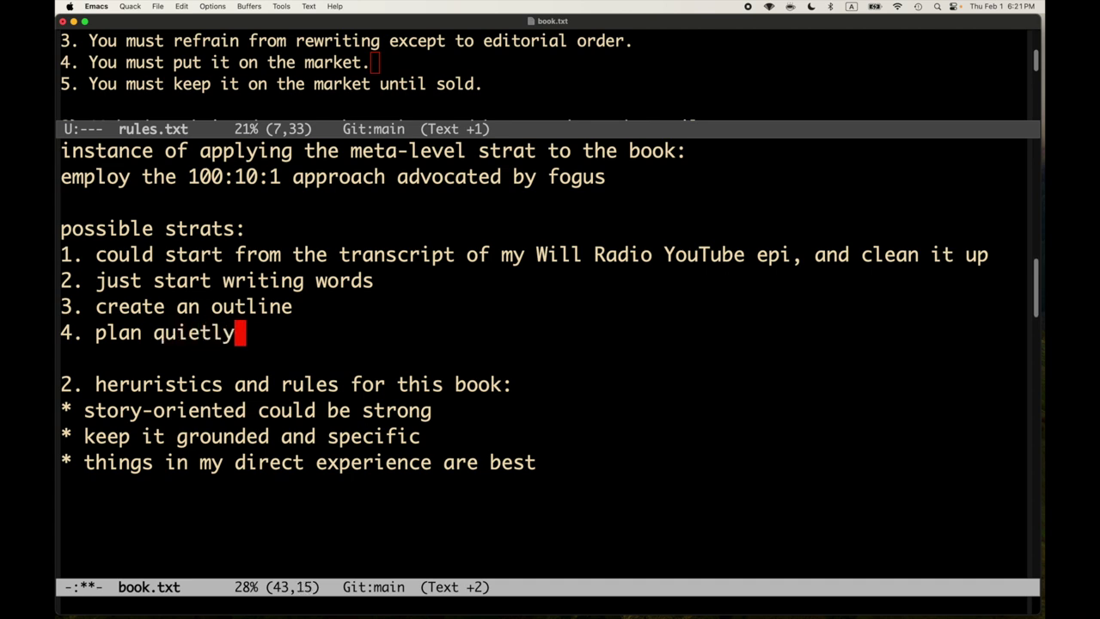
text(, maybe )
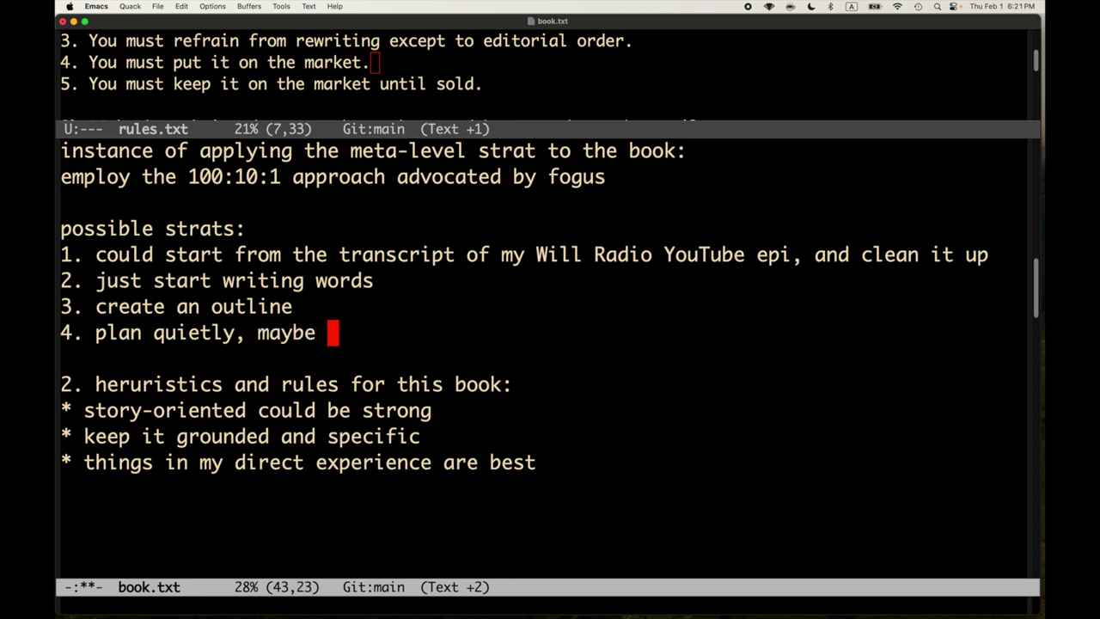
text(in my hea)
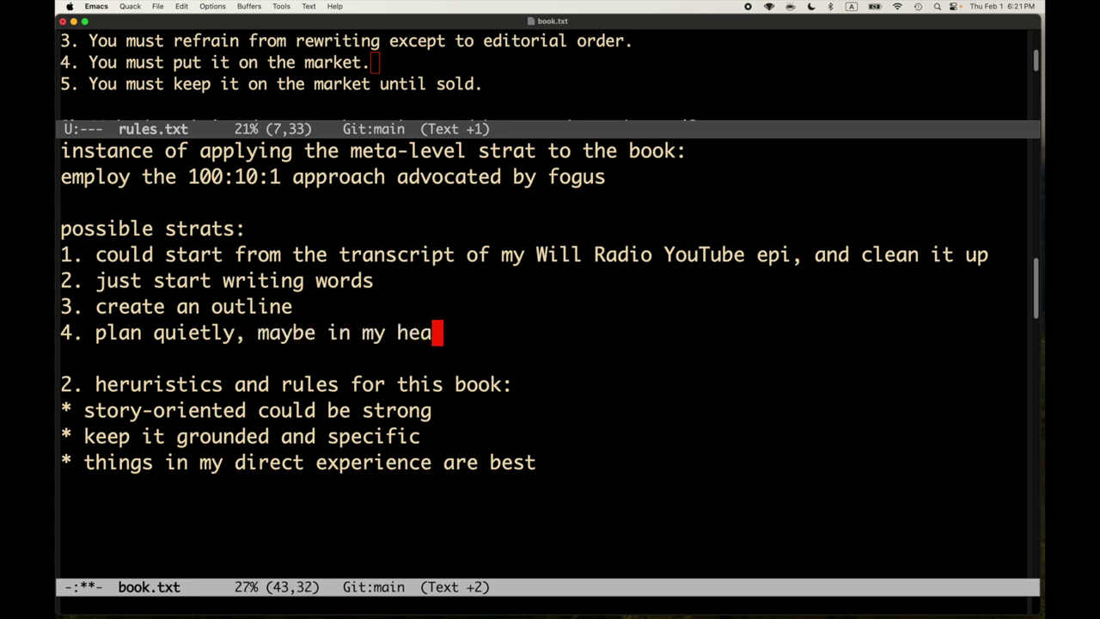
text(d, maybe curled o)
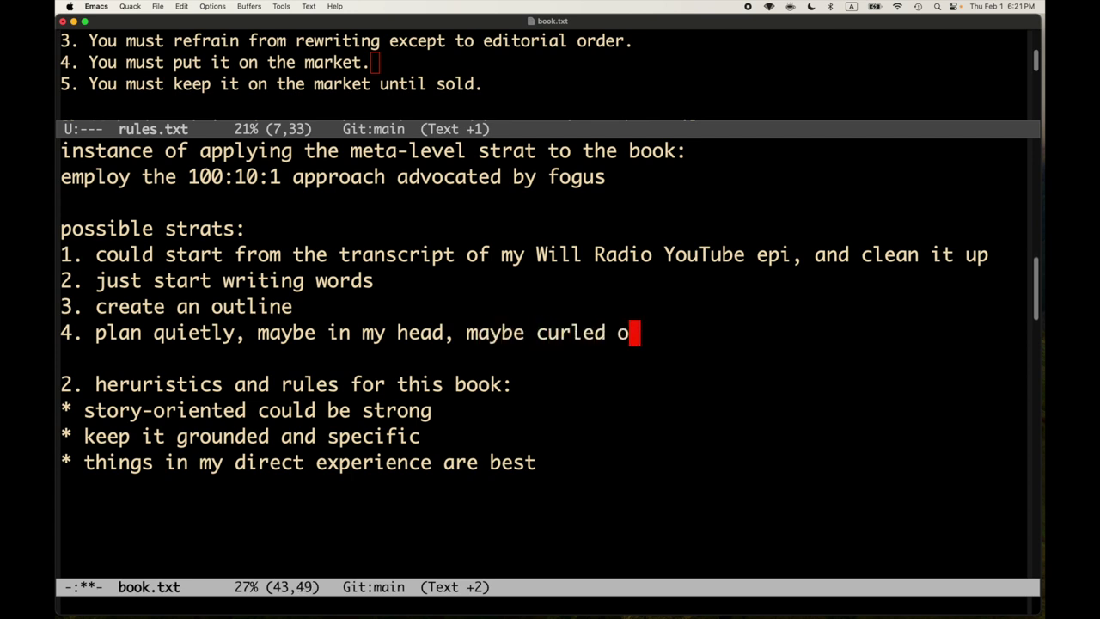
key(BackSpace)
text(up on )
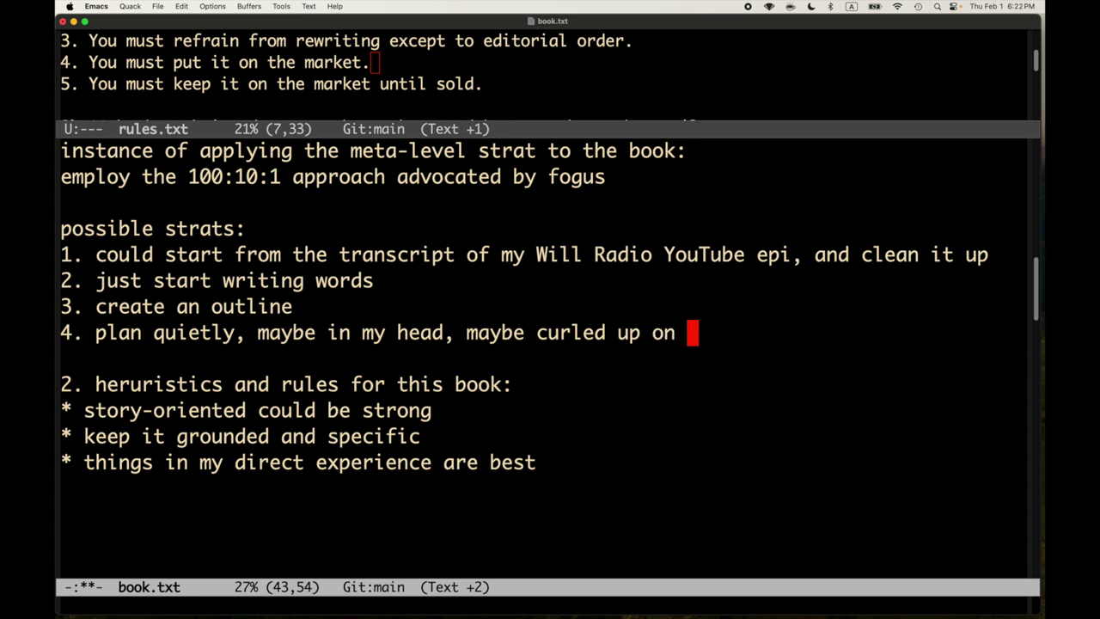
text(m)
key(BackSpace)
text(my )
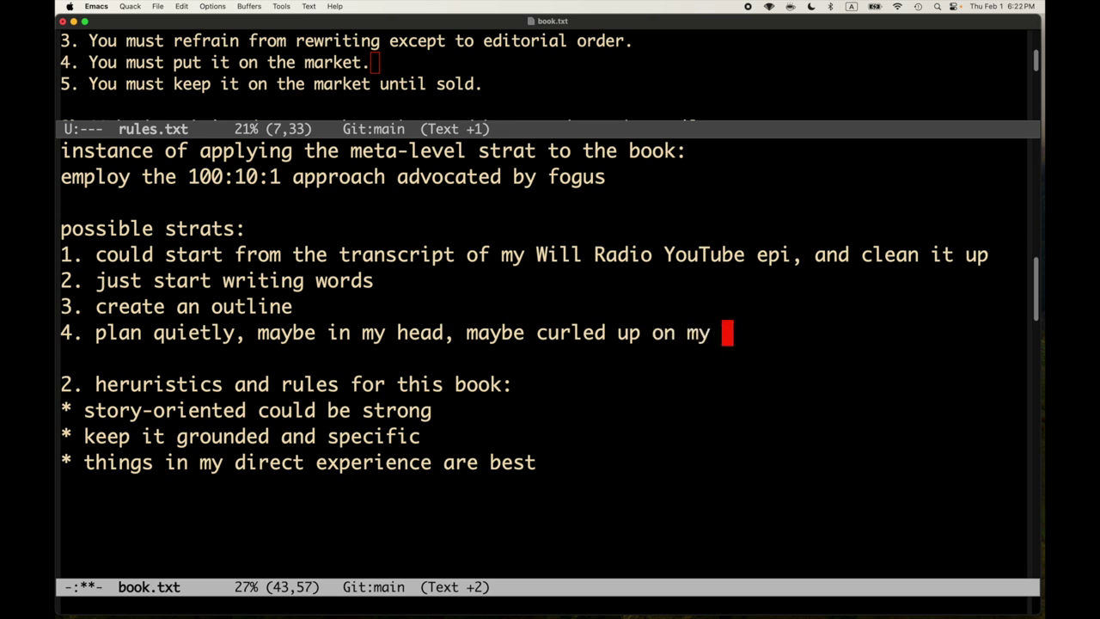
text(bed or cou)
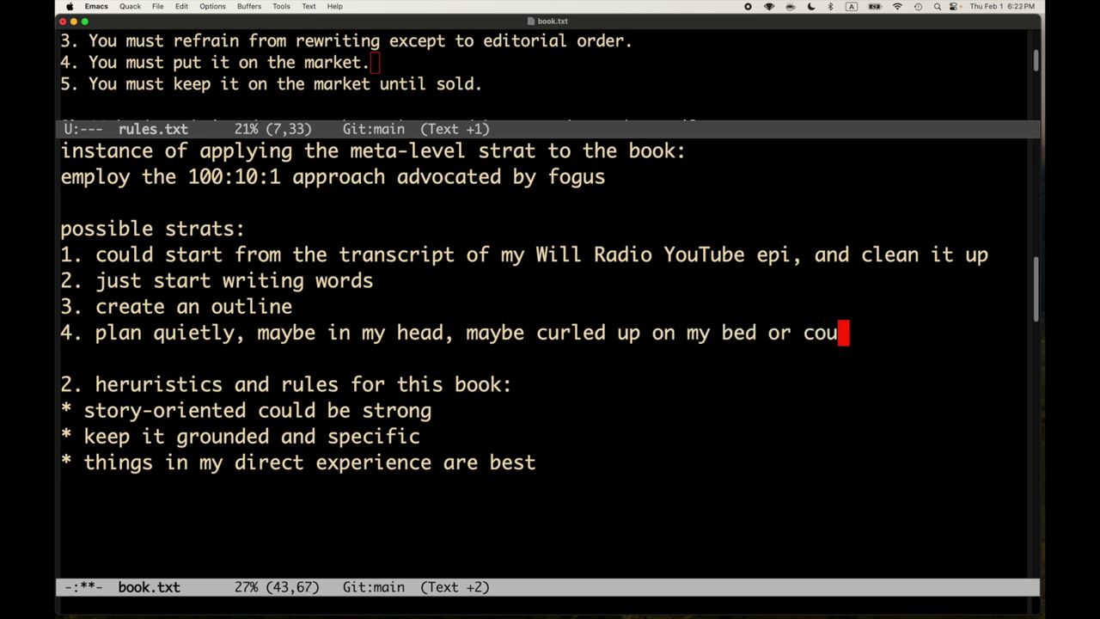
text(r)
key(BackSpace)
text(ch w)
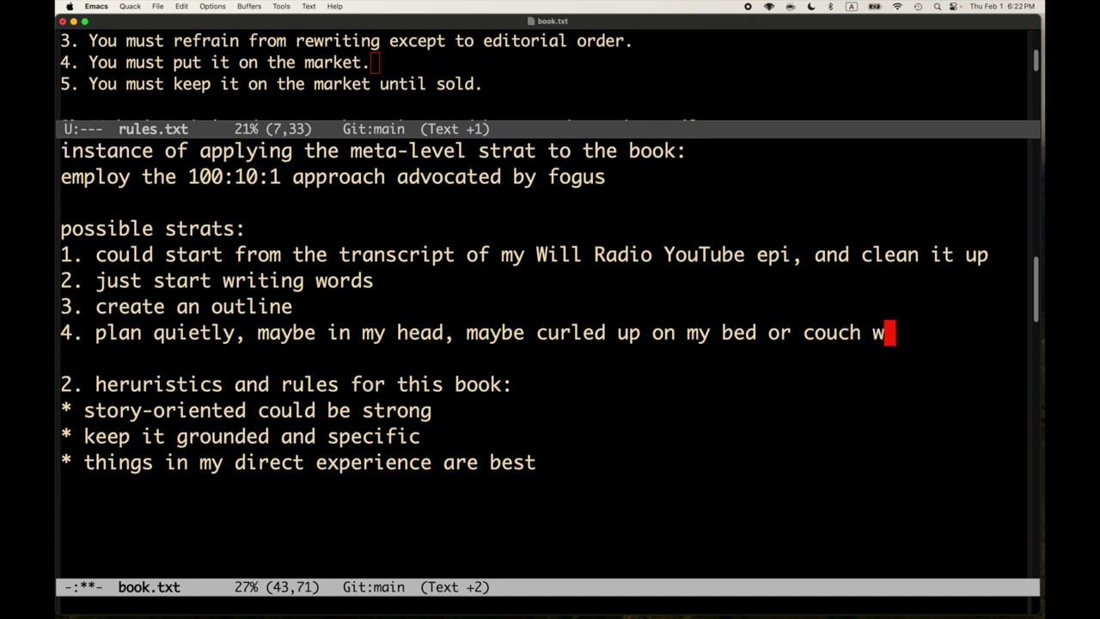
text(ith my )
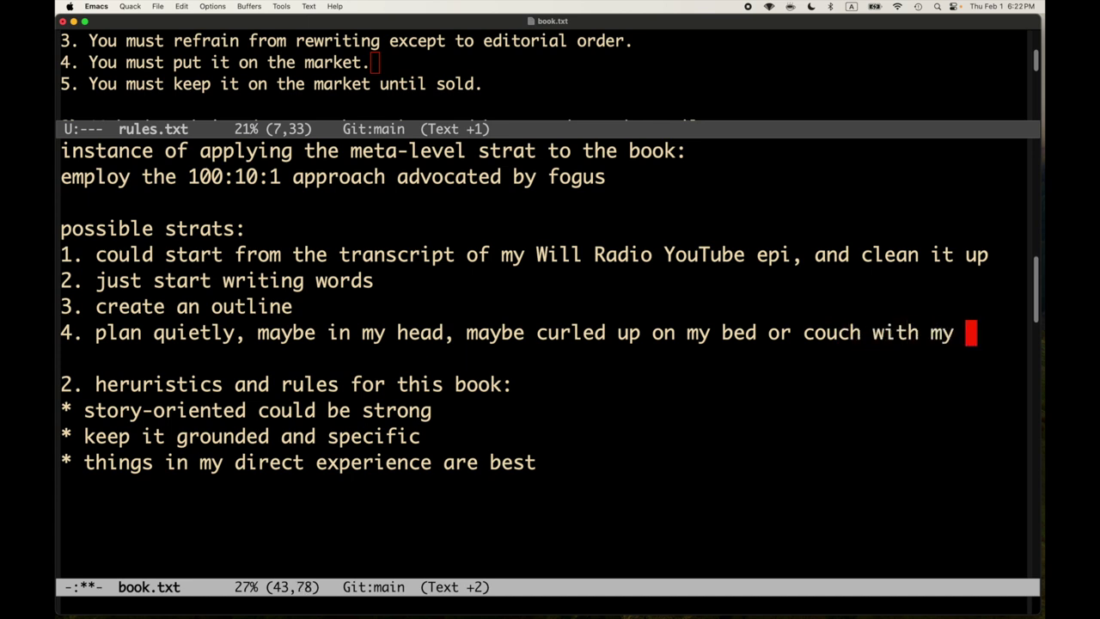
text(eyes c)
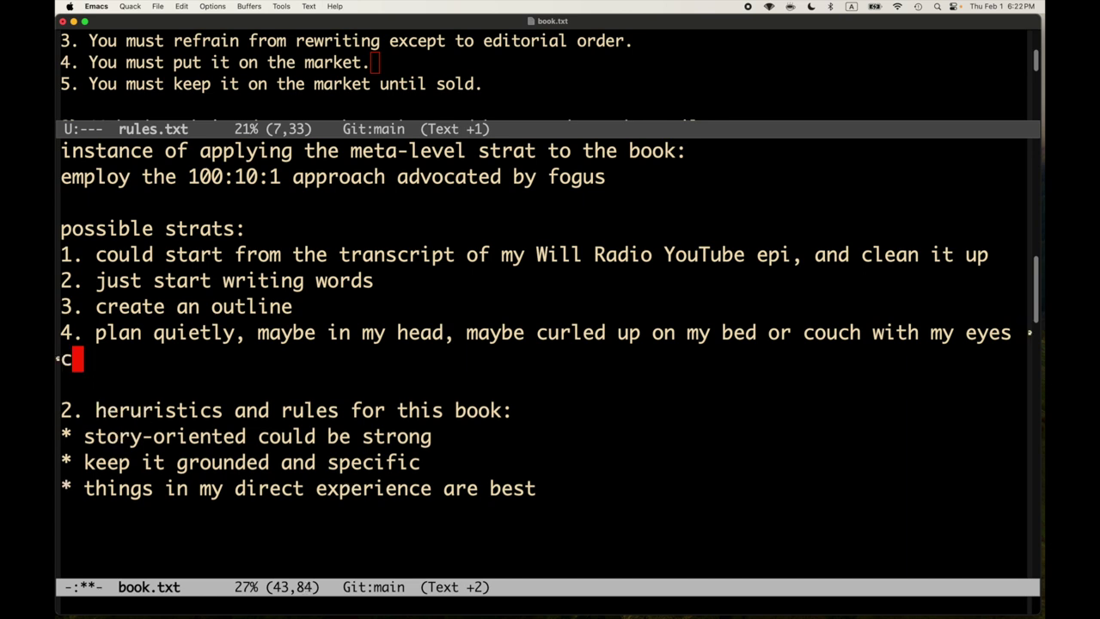
text(losed)
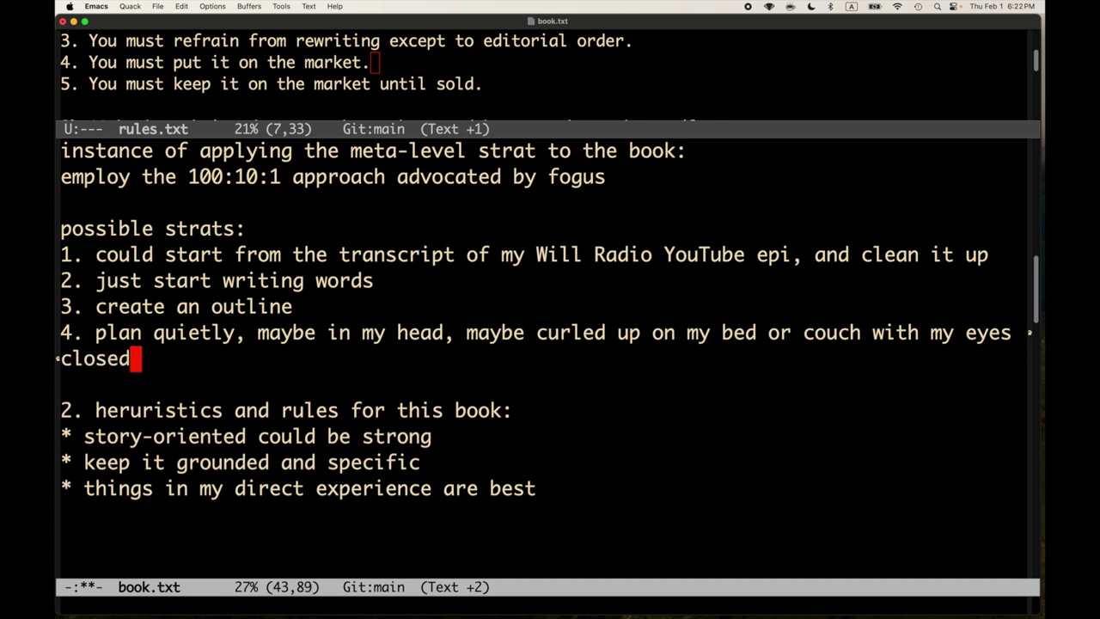
- Start a new line with "5." below the plan-quietly item and save
key(Return)
text(5.)
key(ctrl+x)
key(ctrl+s)
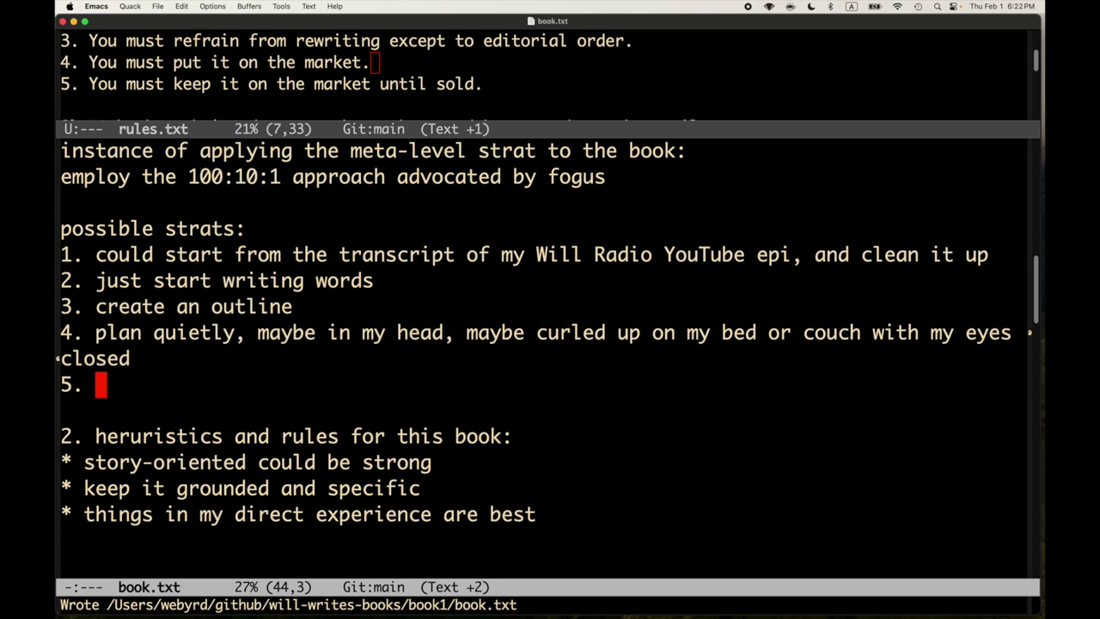
- Append ", visualizing and organizing" to the end of the fourth possible strat and save the file
key(Left)
key(Left)
key(Left)
key(Left)
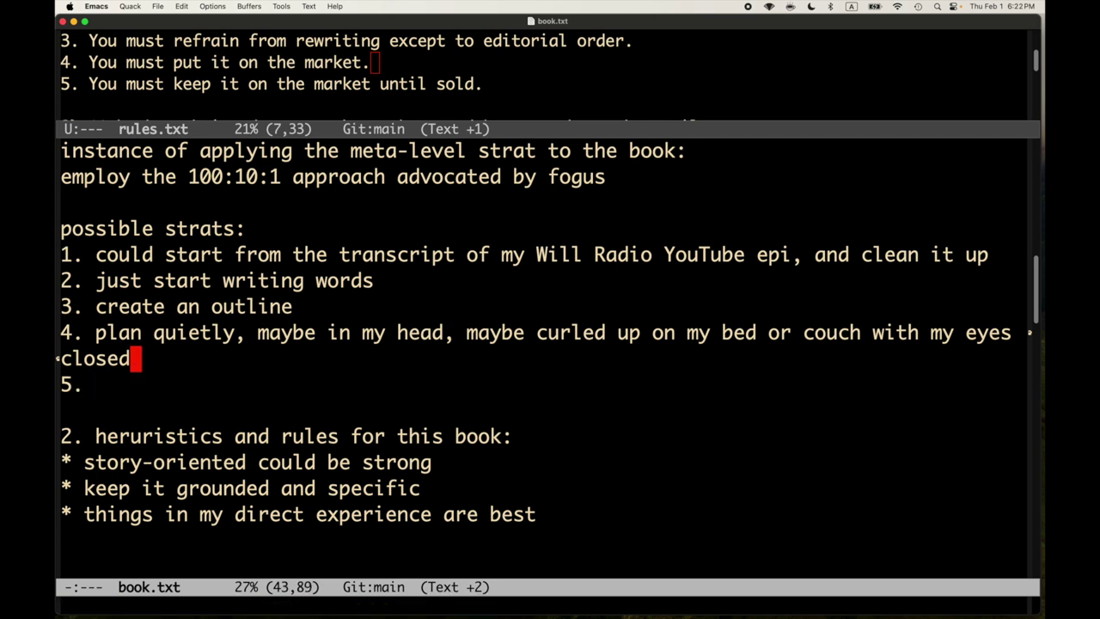
text(,)
key(BackSpace)
text(visualiz)
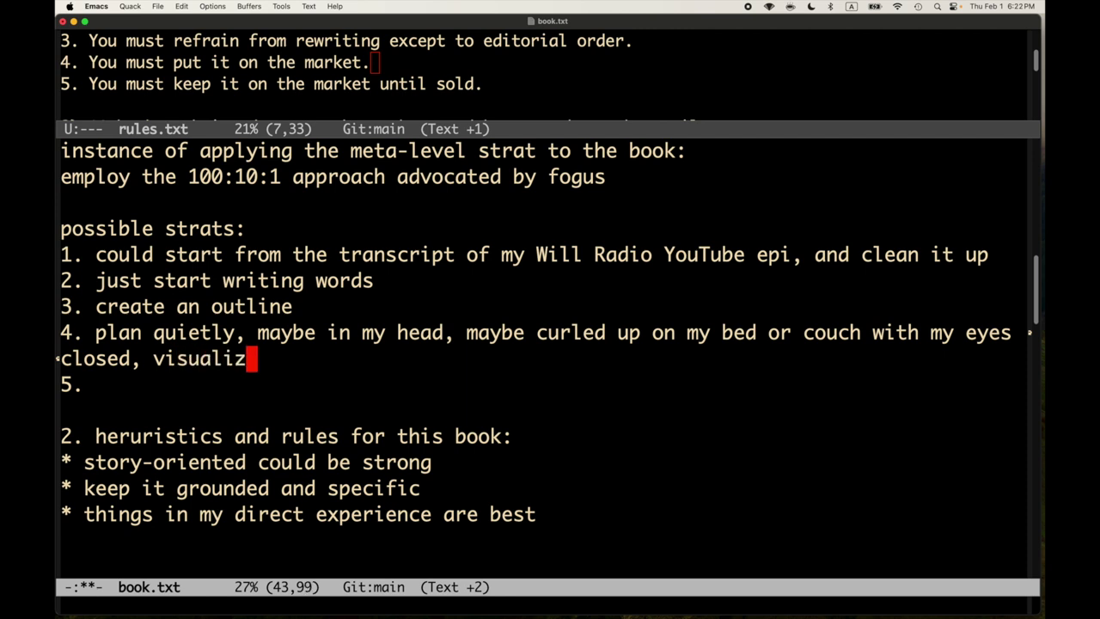
text(ing and )
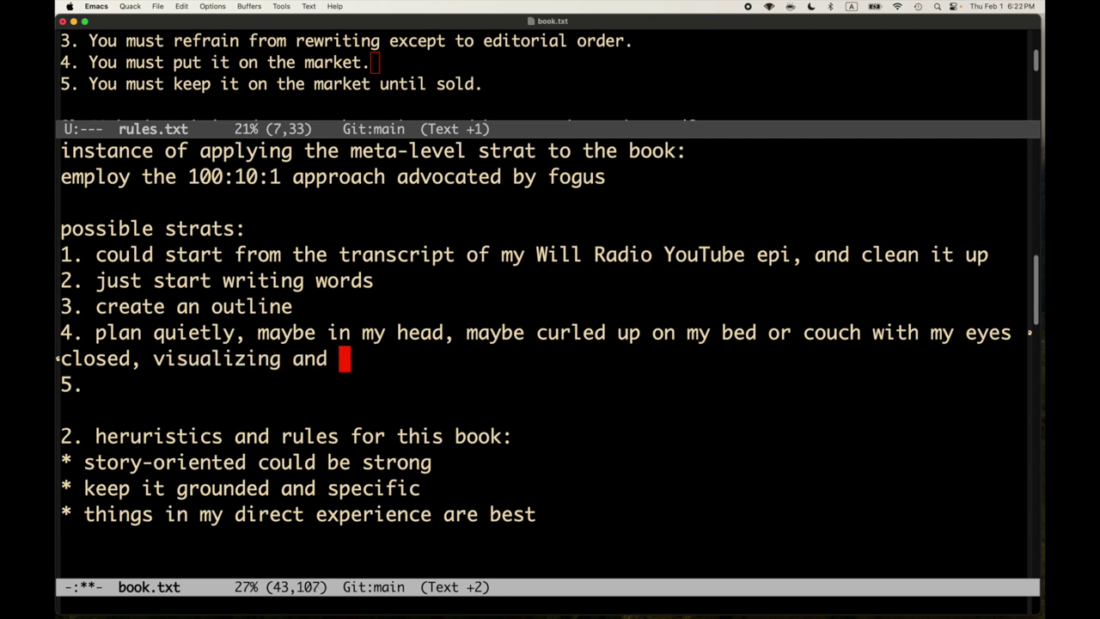
text(organizing)
key(ctrl+x)
key(ctrl+s)
key(Down)
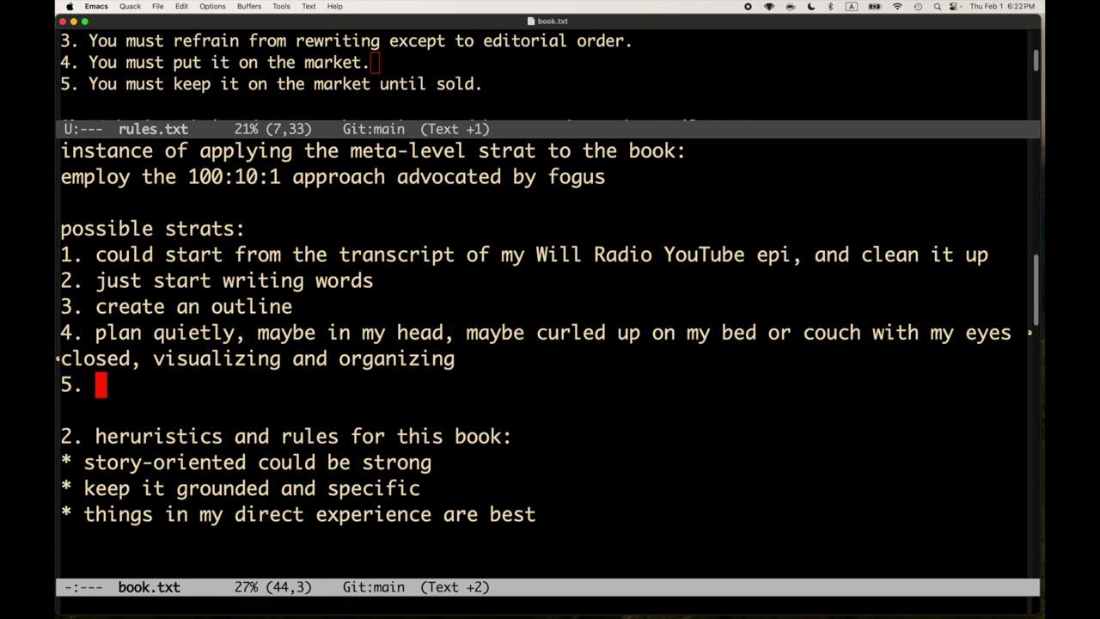
key(ctrl+x)
key(ctrl+s)
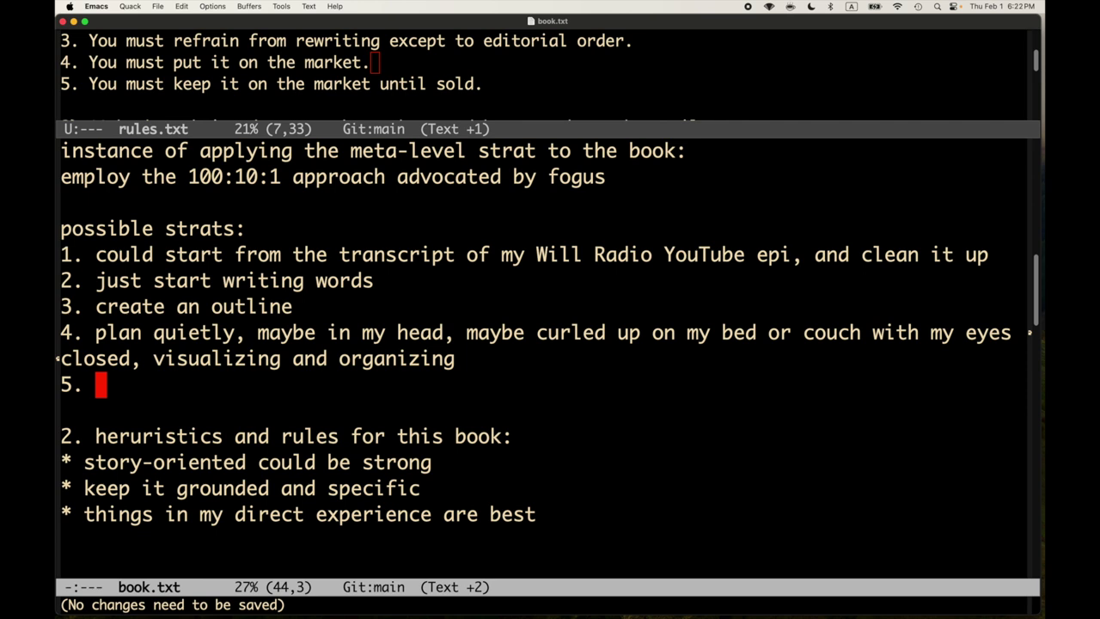
- Write "fill up part of a notebook with ideas" as the fifth possible strat and save
text(fill u)
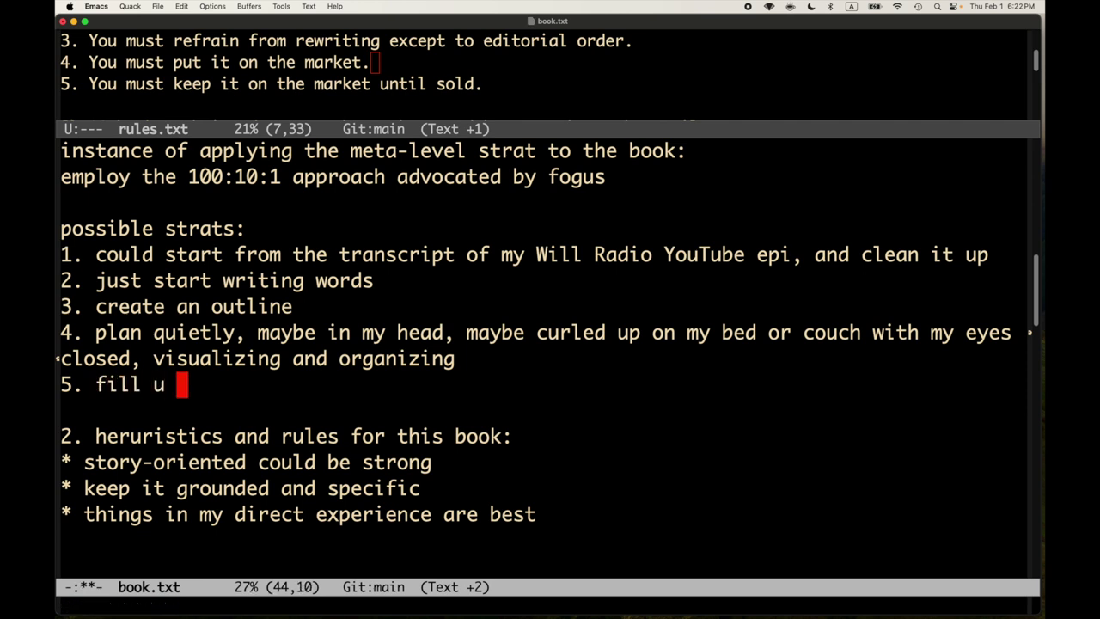
text(p par)
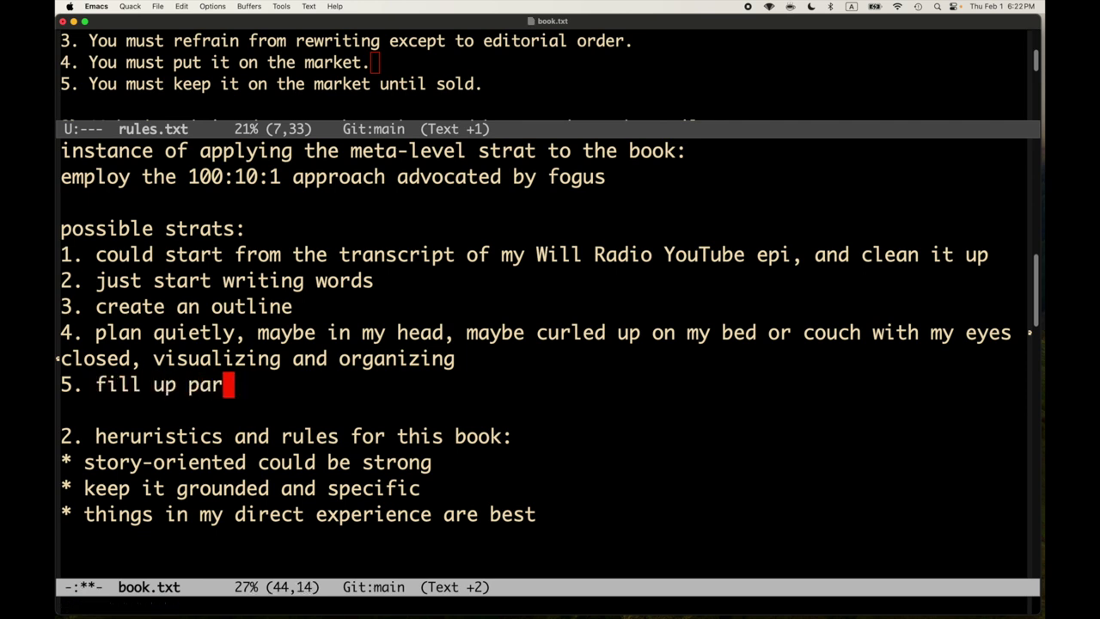
text(t of a notbook)
key(BackSpace)
key(BackSpace)
key(BackSpace)
key(BackSpace)
key(BackSpace)
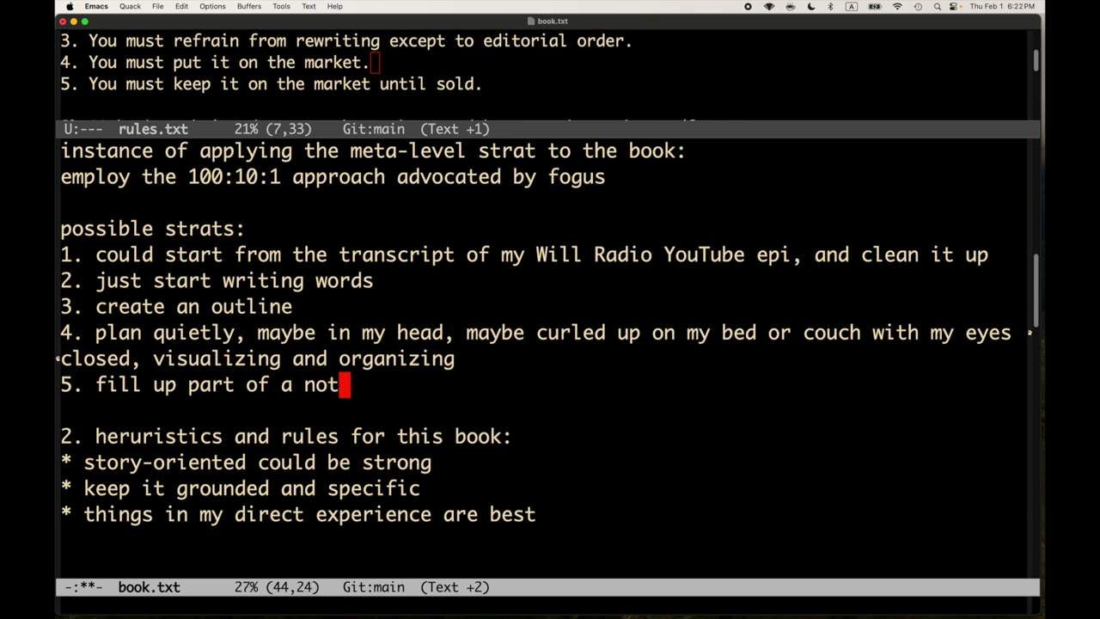
text(e)
key(BackSpace)
text(book)
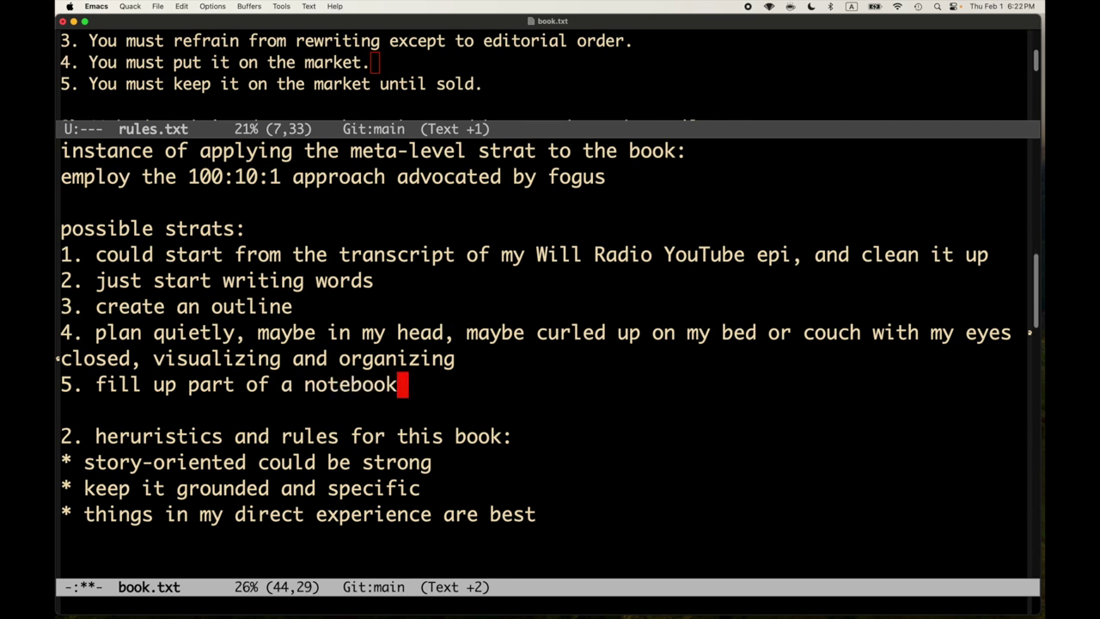
text( with idea)
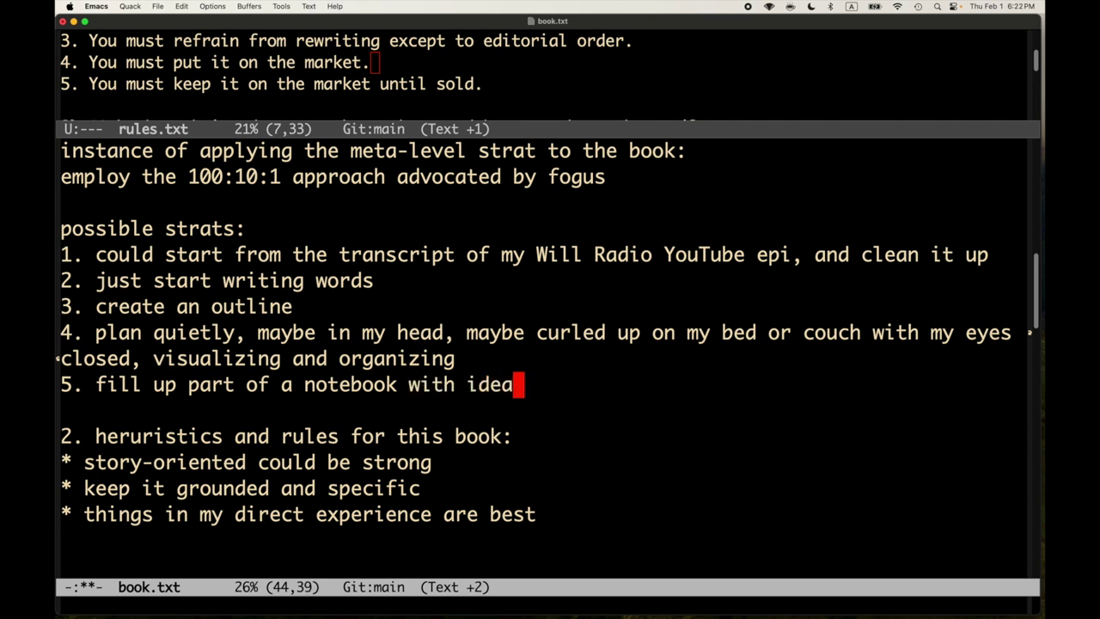
key(ctrl+x)
key(ctrl+s)
text(s)
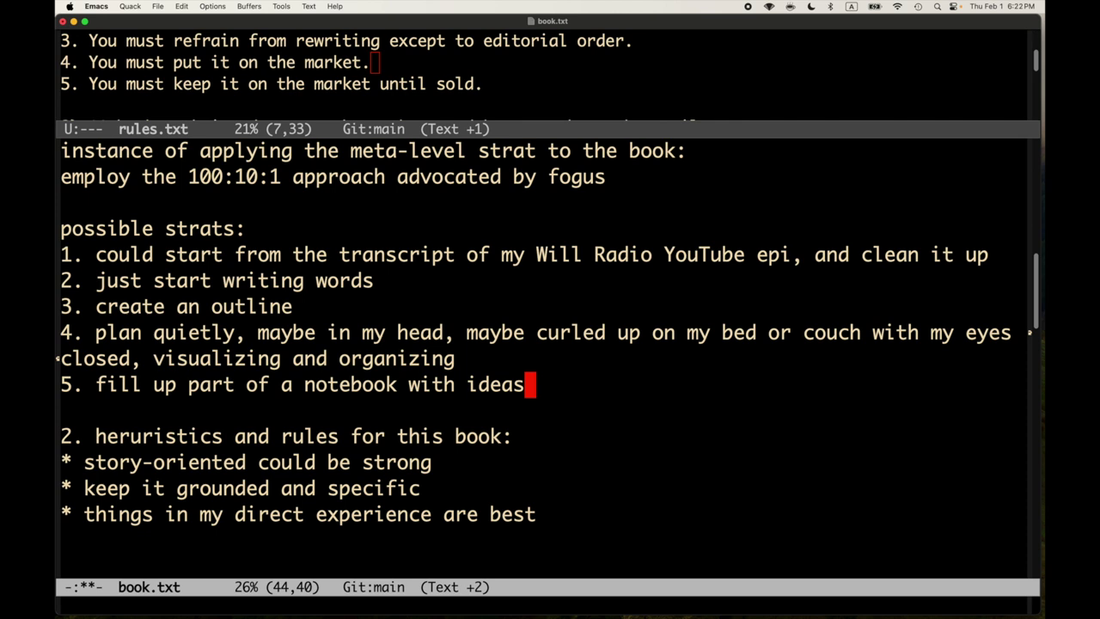
key(ctrl+x)
key(ctrl+s)
- Start a new line with "6." below the notebook item and save
key(Return)
key(ctrl+x)
key(ctrl+s)
text(6.)
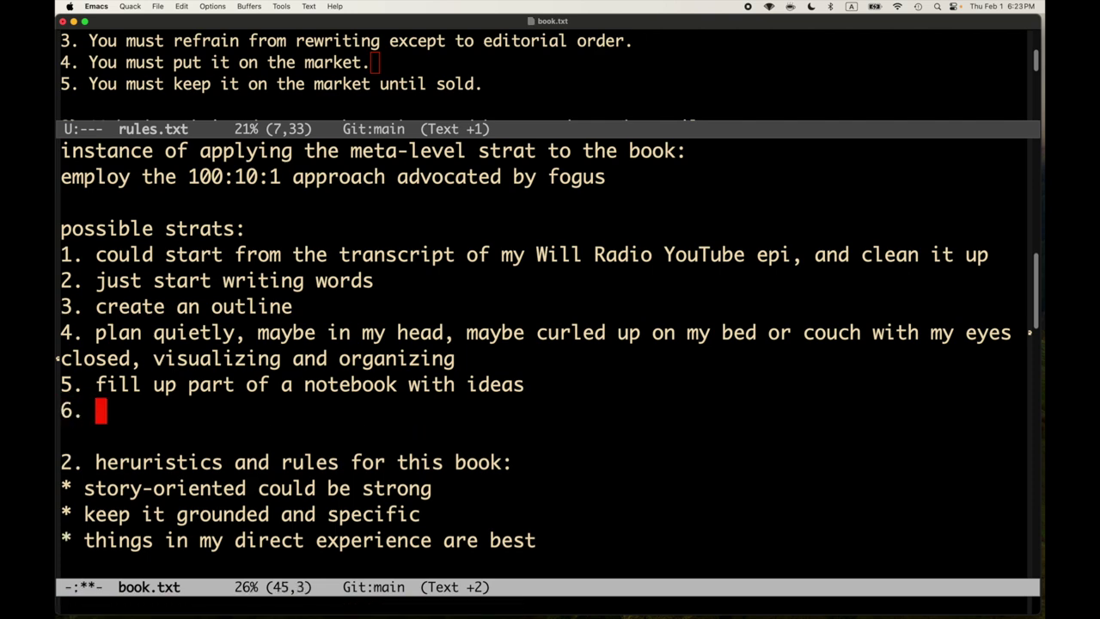
key(ctrl+x)
key(ctrl+s)
key(ctrl+x)
key(ctrl+s)
- Review the earlier book notes, the strategy section and the rules for this book, then return to the empty sixth item
key(alt+braceleft)
key(alt+braceleft)
key(alt+braceleft)
key(alt+braceleft)
key(alt+braceleft)
key(alt+braceleft)
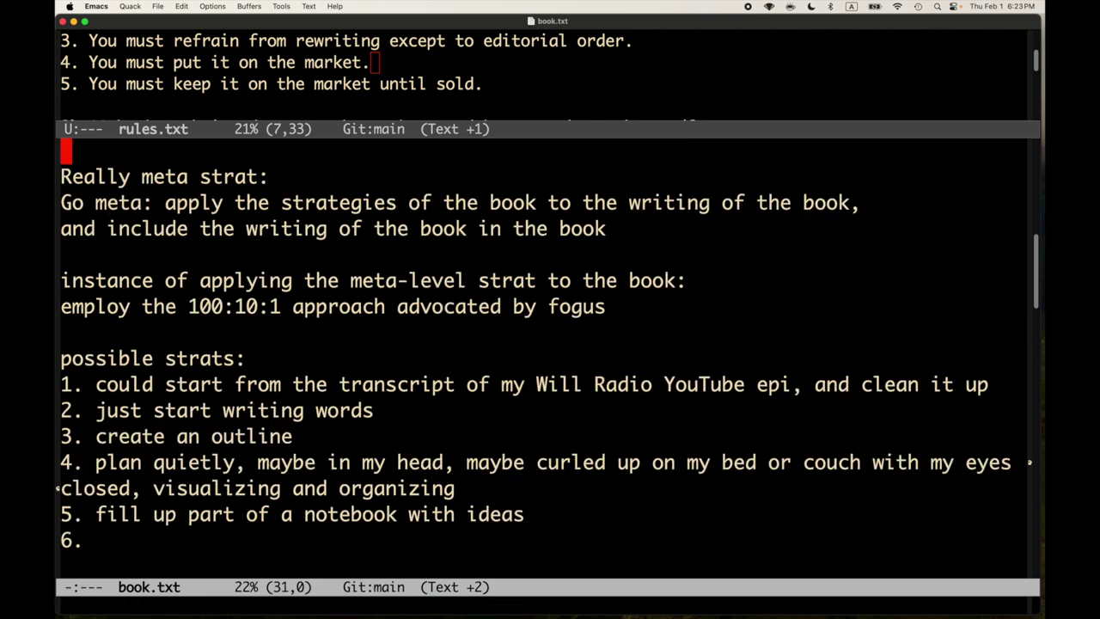
key(alt+braceleft)
key(alt+braceleft)
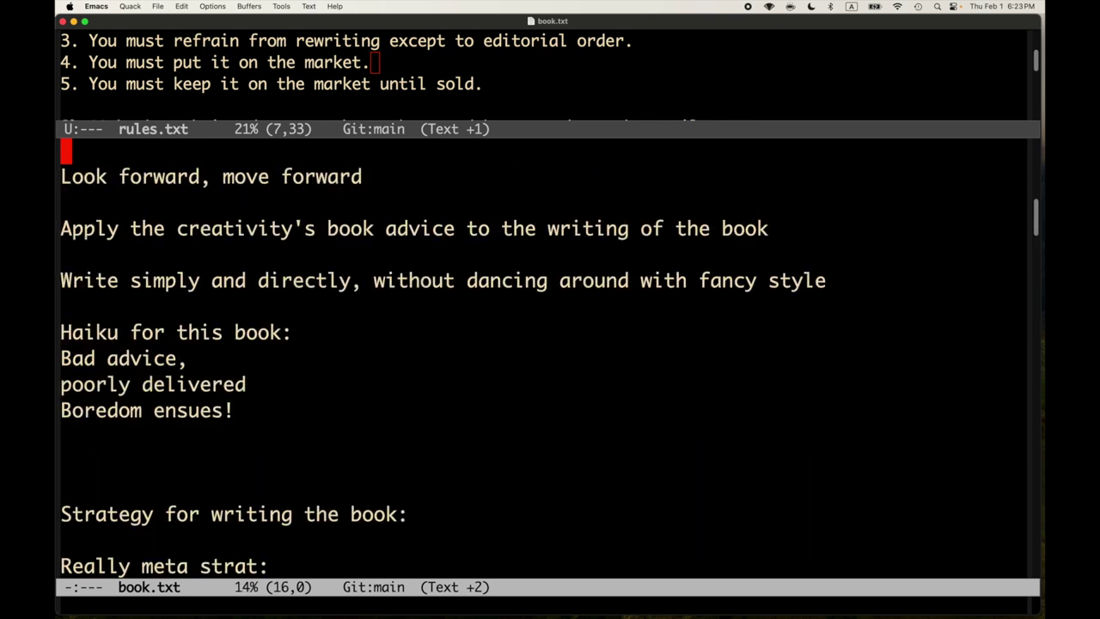
key(alt+braceright)
key(ctrl+n)
key(ctrl+n)
key(ctrl+n)
key(ctrl+n)
key(ctrl+n)
key(ctrl+n)
key(ctrl+n)
key(ctrl+n)
key(ctrl+n)
key(ctrl+n)
key(ctrl+n)
key(ctrl+n)
key(ctrl+n)
key(ctrl+n)
key(ctrl+n)
key(ctrl+n)
key(ctrl+n)
key(ctrl+n)
key(ctrl+n)
key(ctrl+n)
key(ctrl+n)
key(ctrl+n)
key(ctrl+n)
key(ctrl+n)
key(ctrl+n)
key(ctrl+n)
key(ctrl+n)
key(ctrl+n)
key(ctrl+n)
key(ctrl+n)
key(ctrl+n)
key(ctrl+n)
key(ctrl+n)
key(ctrl+n)
key(ctrl+n)
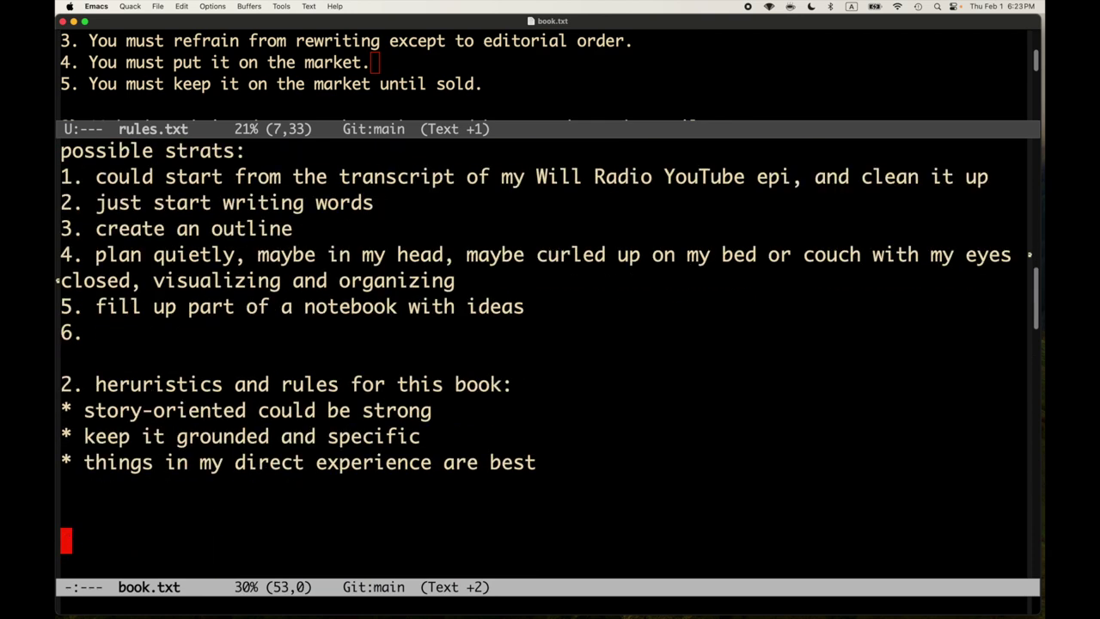
key(ctrl+p)
key(ctrl+p)
key(ctrl+p)
key(ctrl+p)
key(ctrl+p)
key(ctrl+p)
key(ctrl+p)
key(ctrl+p)
key(ctrl+p)
key(ctrl+p)
key(ctrl+p)
key(ctrl+p)
key(ctrl+p)
key(ctrl+p)
key(ctrl+p)
key(ctrl+p)
key(ctrl+p)
key(ctrl+n)
key(ctrl+n)
key(ctrl+n)
key(ctrl+n)
key(ctrl+n)
key(ctrl+n)
key(ctrl+n)
key(ctrl+n)
key(ctrl+n)
key(ctrl+n)
key(ctrl+n)
key(ctrl+p)
key(ctrl+p)
key(ctrl+e)
key(ctrl+n)
key(ctrl+b)
key(ctrl+f)
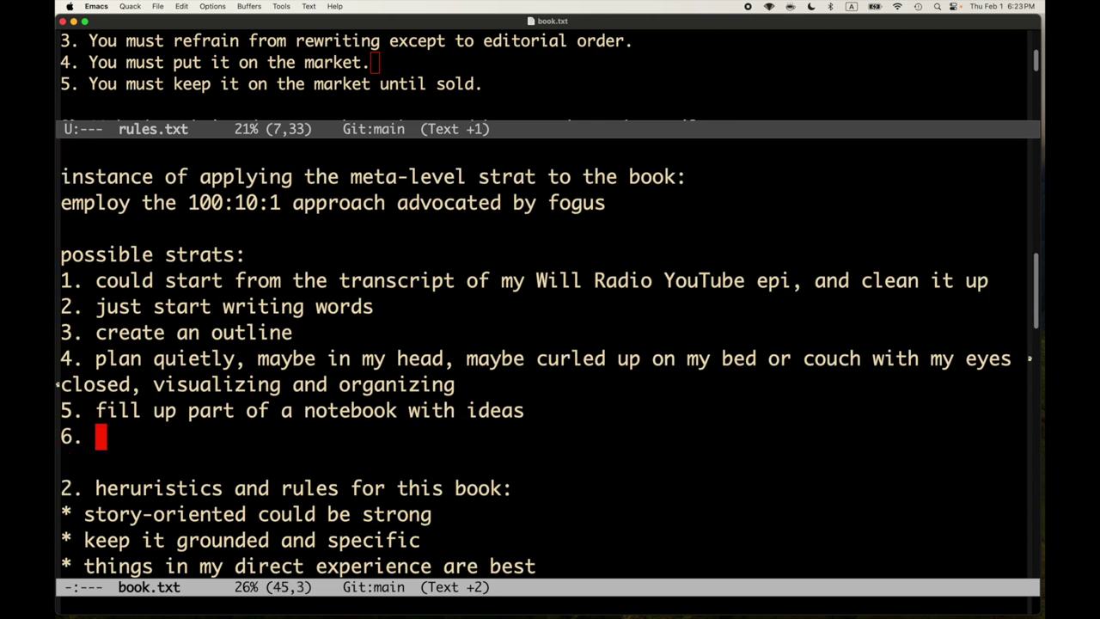
key(ctrl+x)
key(ctrl+s)
key(ctrl+x)
key(ctrl+s)
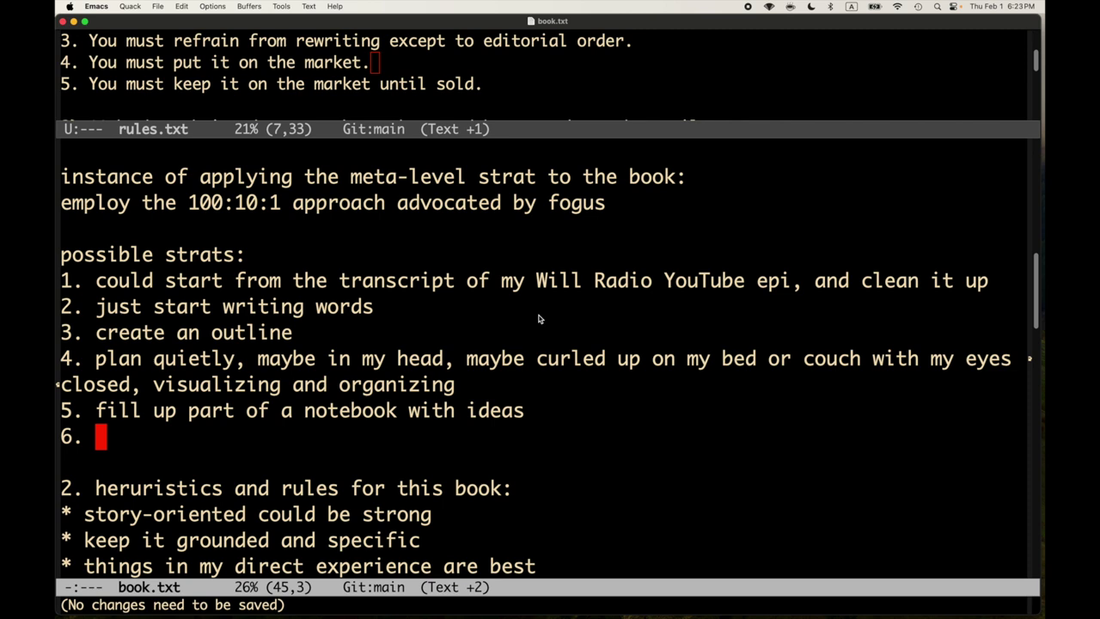
text(?????)
key(ctrl+x)
key(ctrl+s)
key(ctrl+x)
key(ctrl+s)
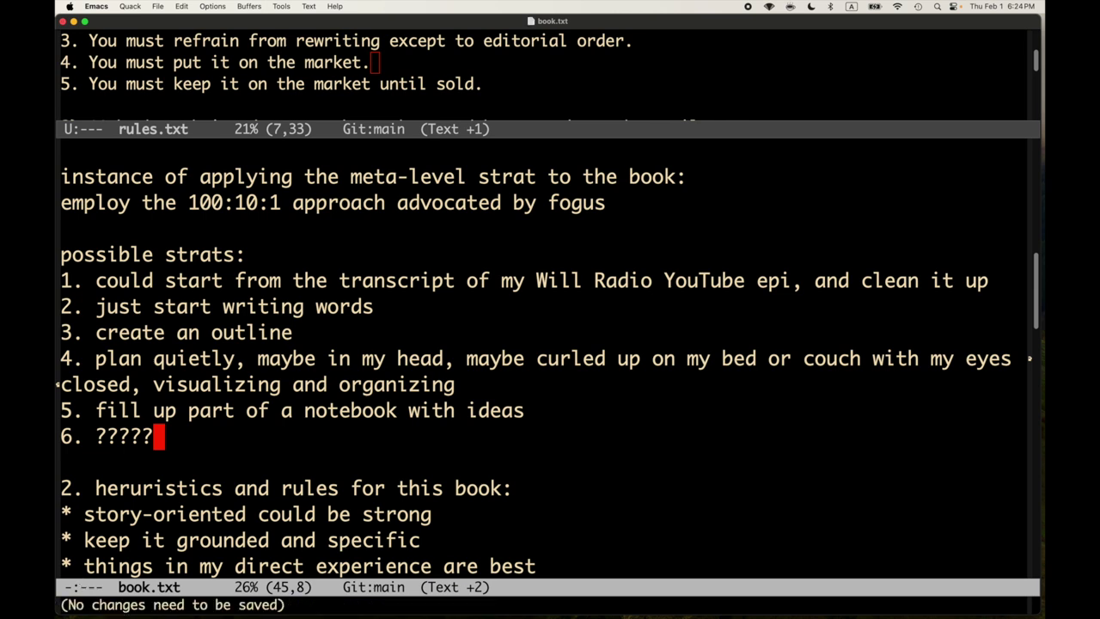
key(BackSpace)
key(BackSpace)
key(BackSpace)
key(BackSpace)
key(BackSpace)
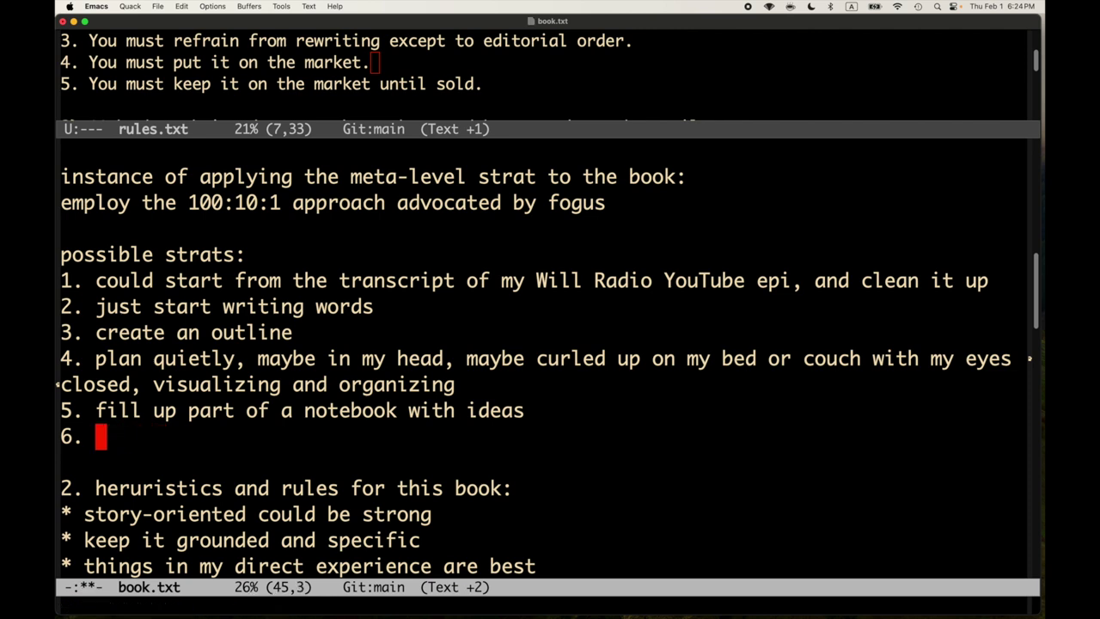
text(give)
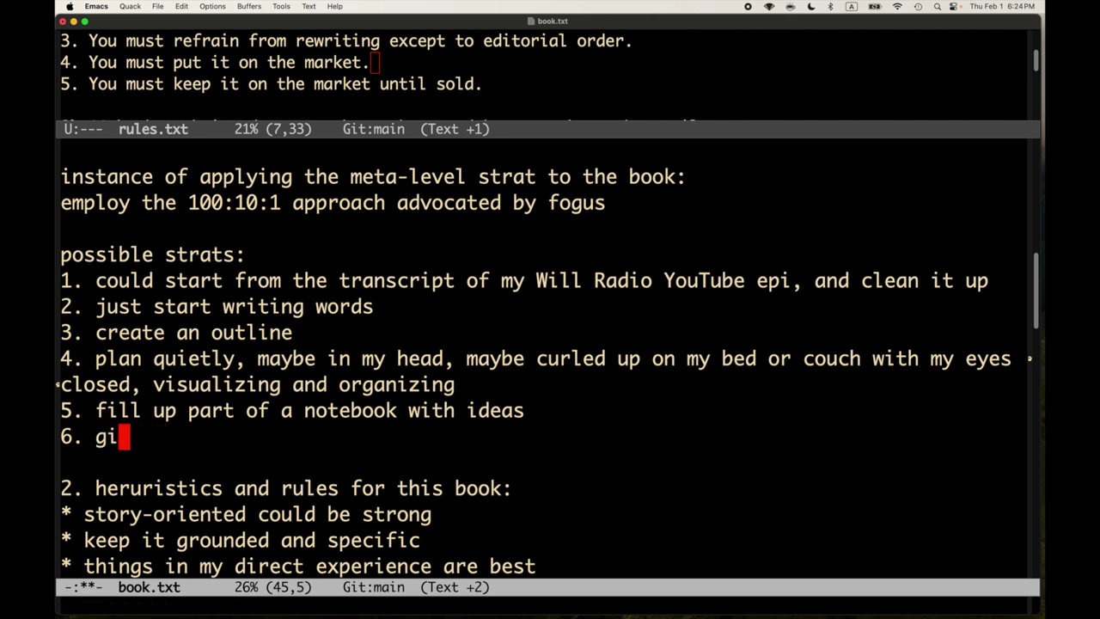
key(BackSpace)
key(BackSpace)
key(BackSpace)
key(BackSpace)
key(BackSpace)
- Write "make a bunch of YouTube videos describing these topics, and transcribe!" as the sixth possible strat
text(make a bun)
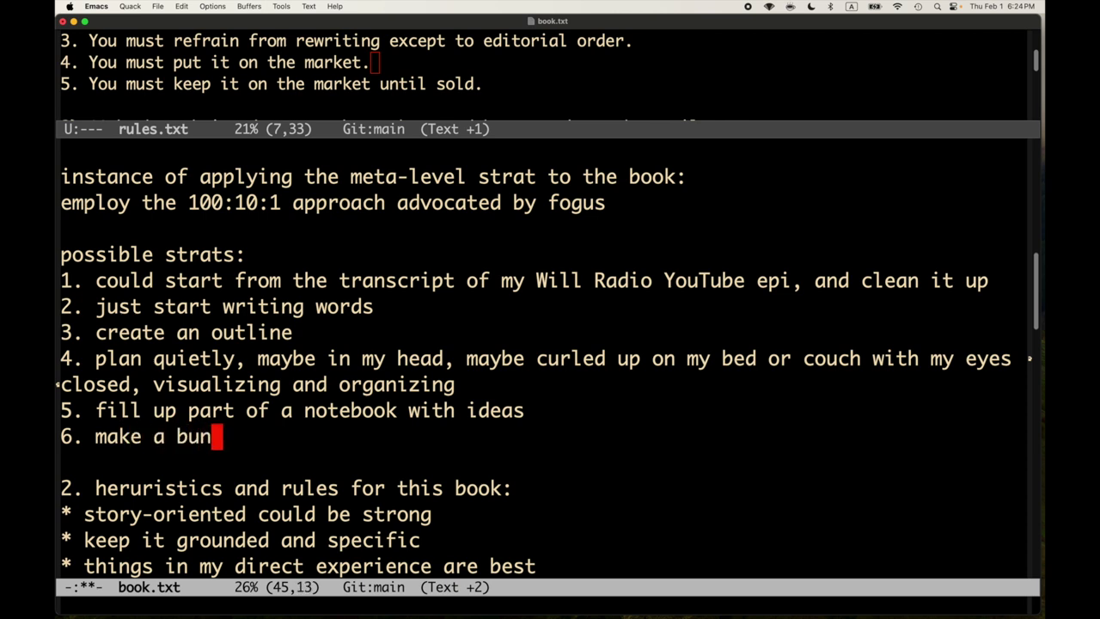
text(ch of you)
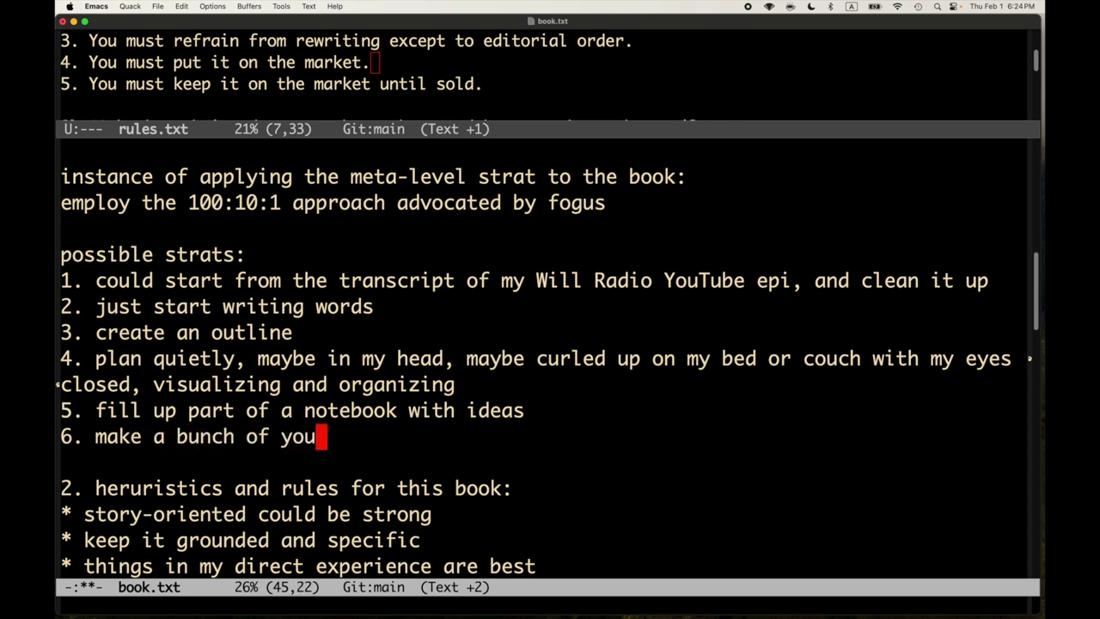
key(BackSpace)
key(BackSpace)
key(BackSpace)
key(BackSpace)
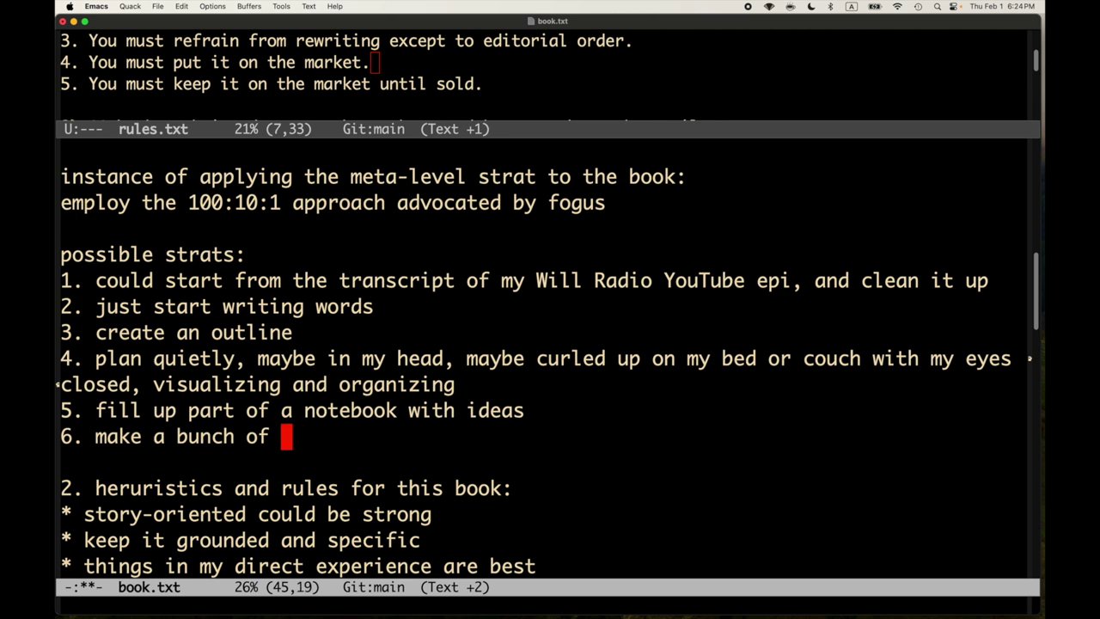
text(YouTube )
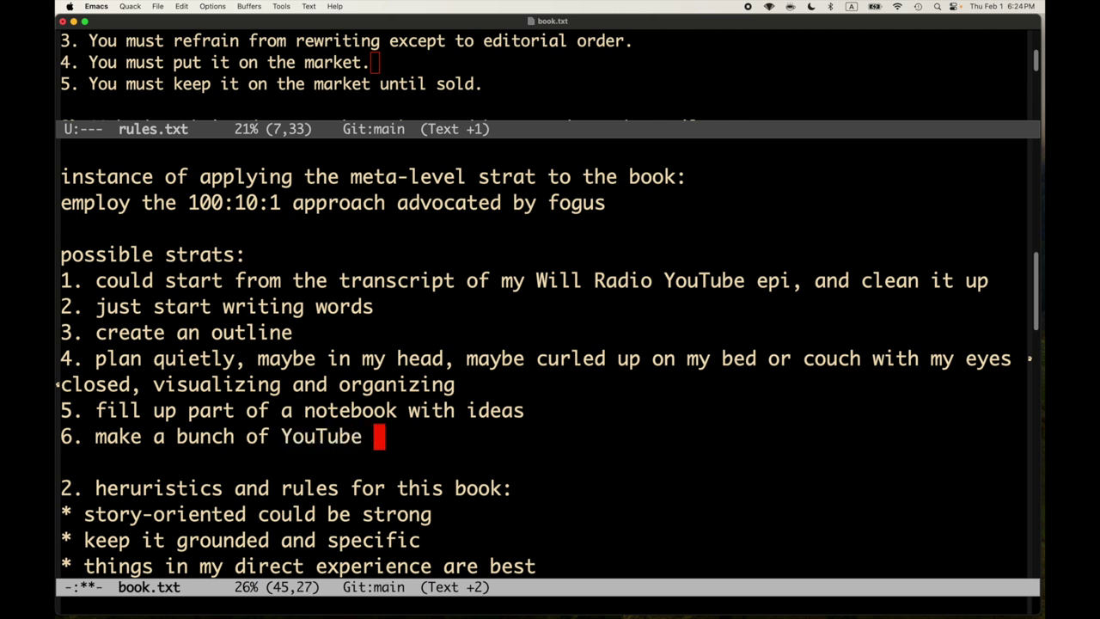
text(videos)
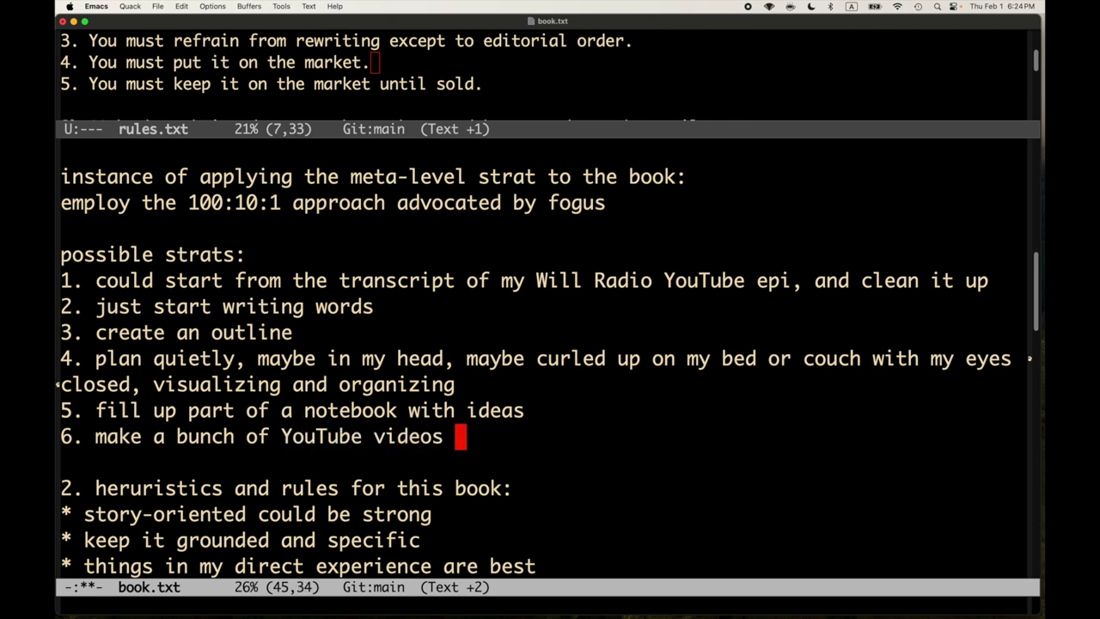
key(ctrl+x)
key(ctrl+s)
text(d)
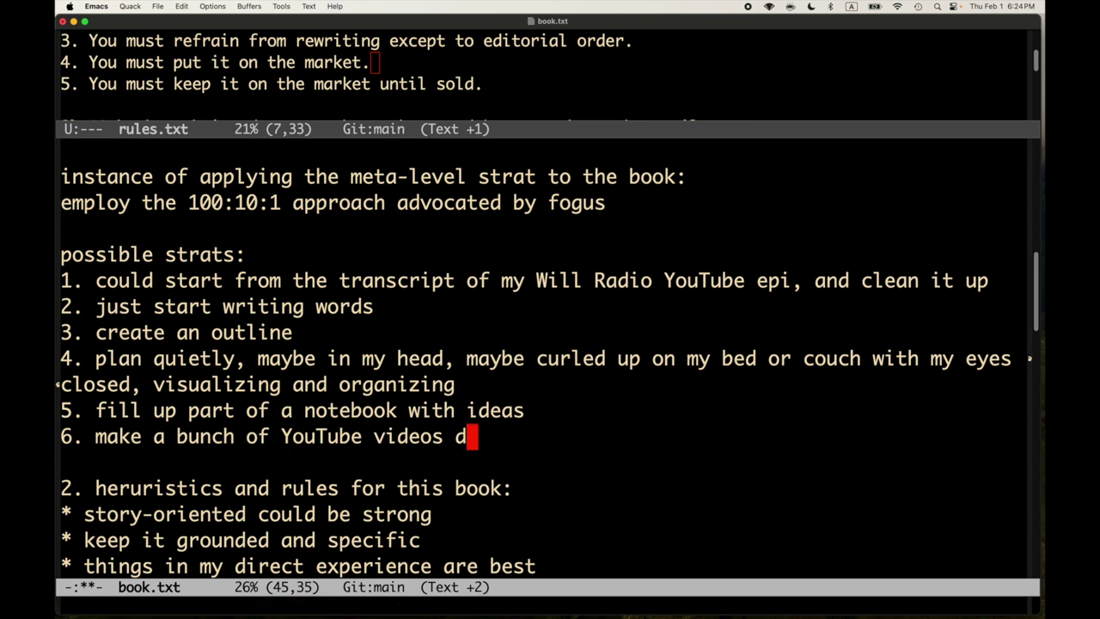
text(escribing these topics, and transcribe!)
- Add "7. talk to a rubber duck" as the seventh possible strat and save
key(Return)
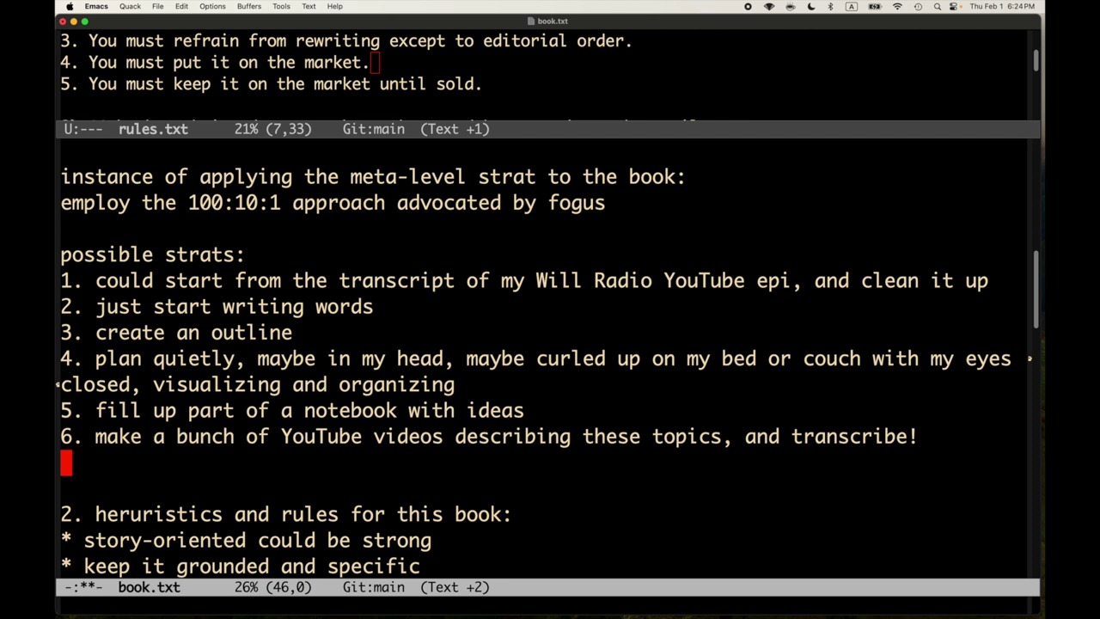
text(7. talk ti a)
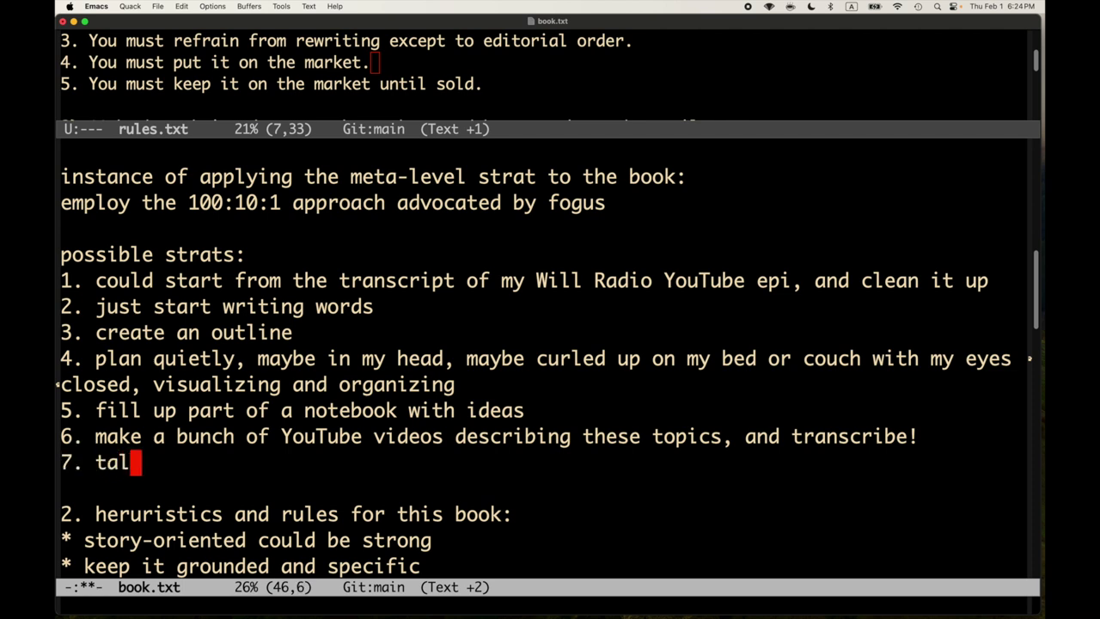
key(BackSpace)
key(BackSpace)
key(BackSpace)
key(BackSpace)
text(o a rubber duck)
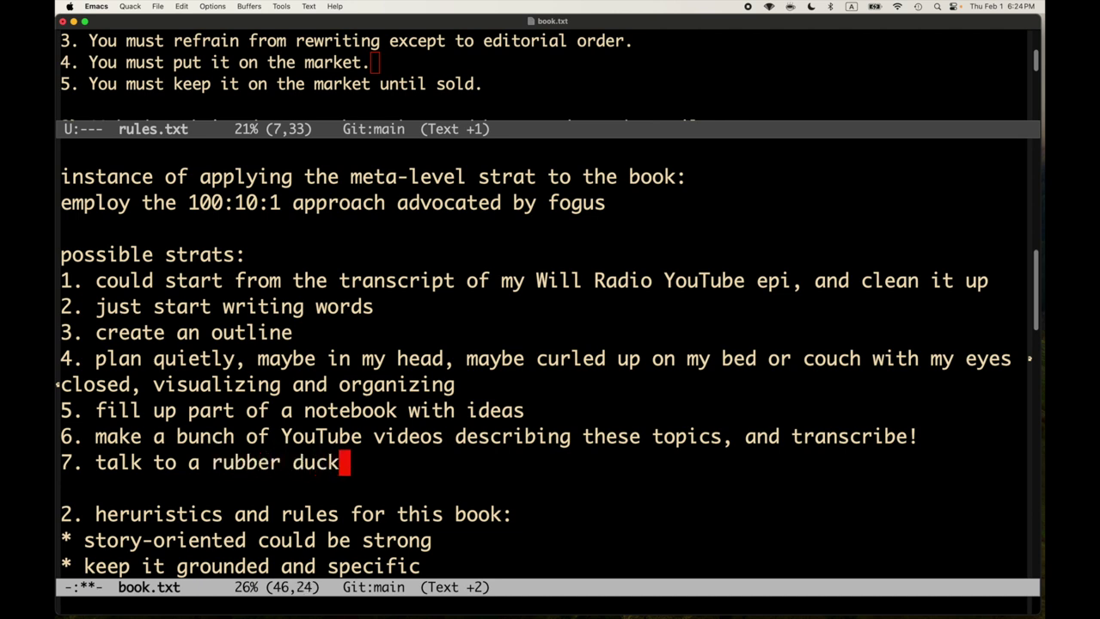
key(ctrl+x)
key(ctrl+s)
key(ctrl+x)
key(ctrl+s)
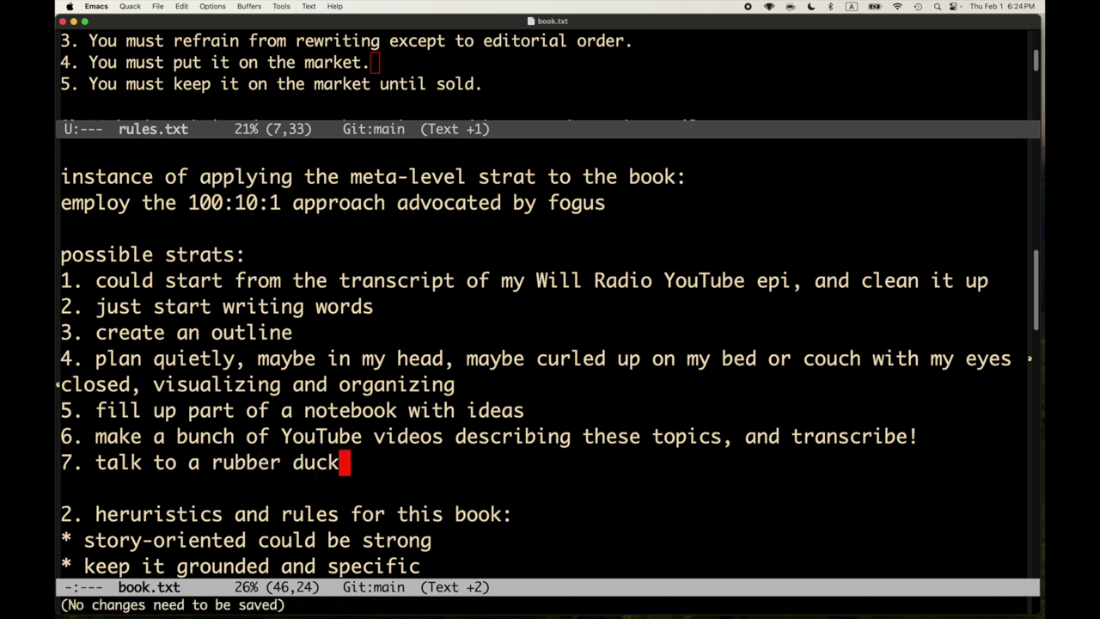
- Add "8. give a talk on ideosyncratic" as the start of the eighth possible strat
key(Return)
text(8.)
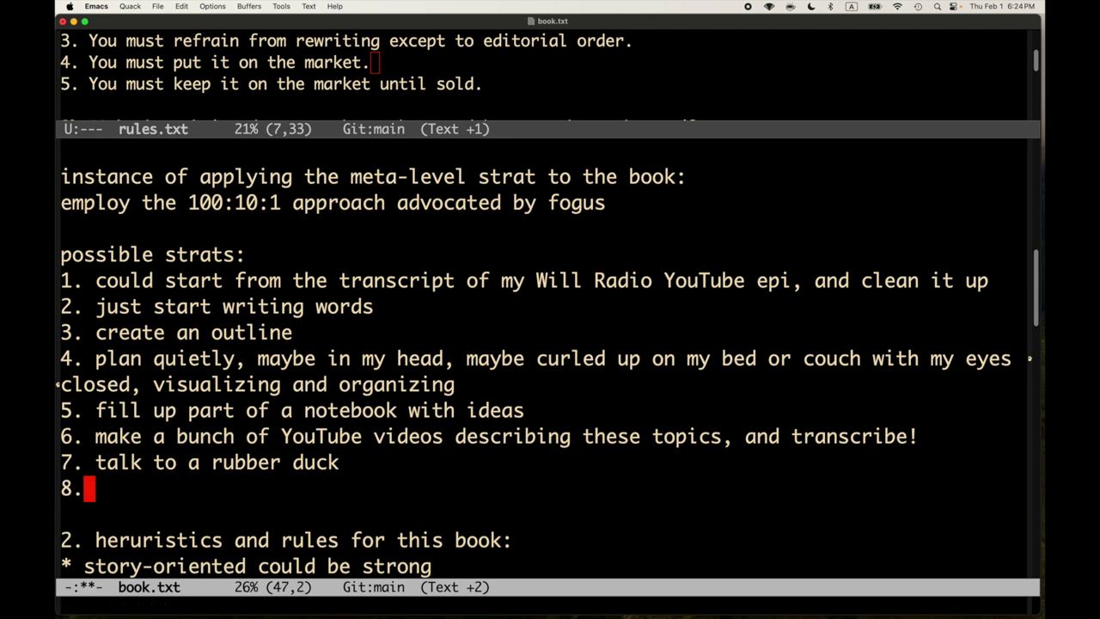
key(ctrl+x)
key(ctrl+s)
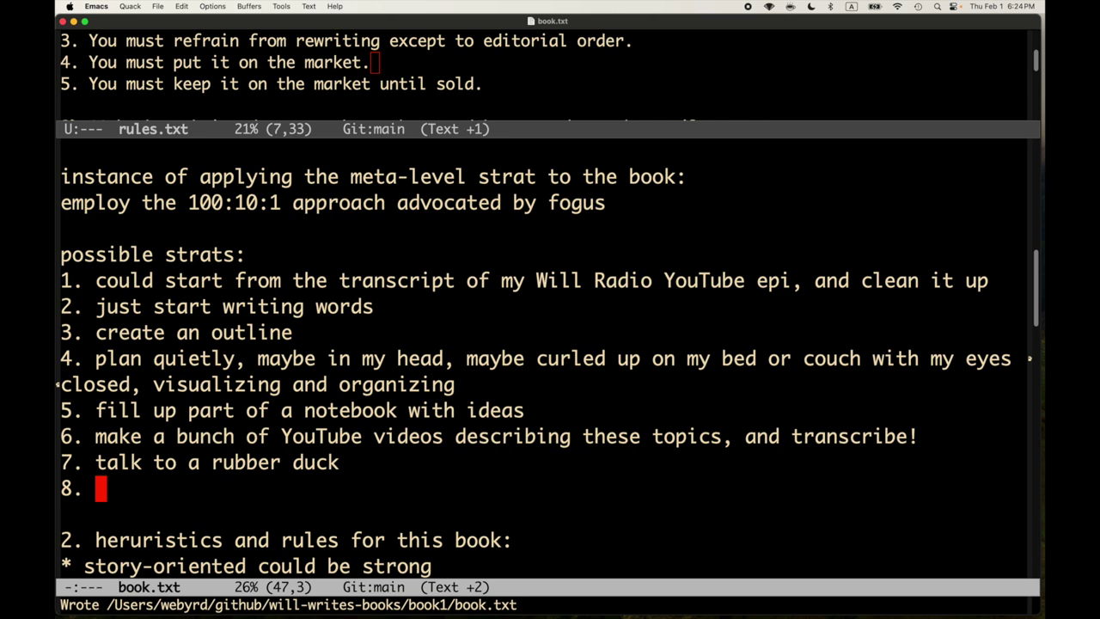
text(give a )
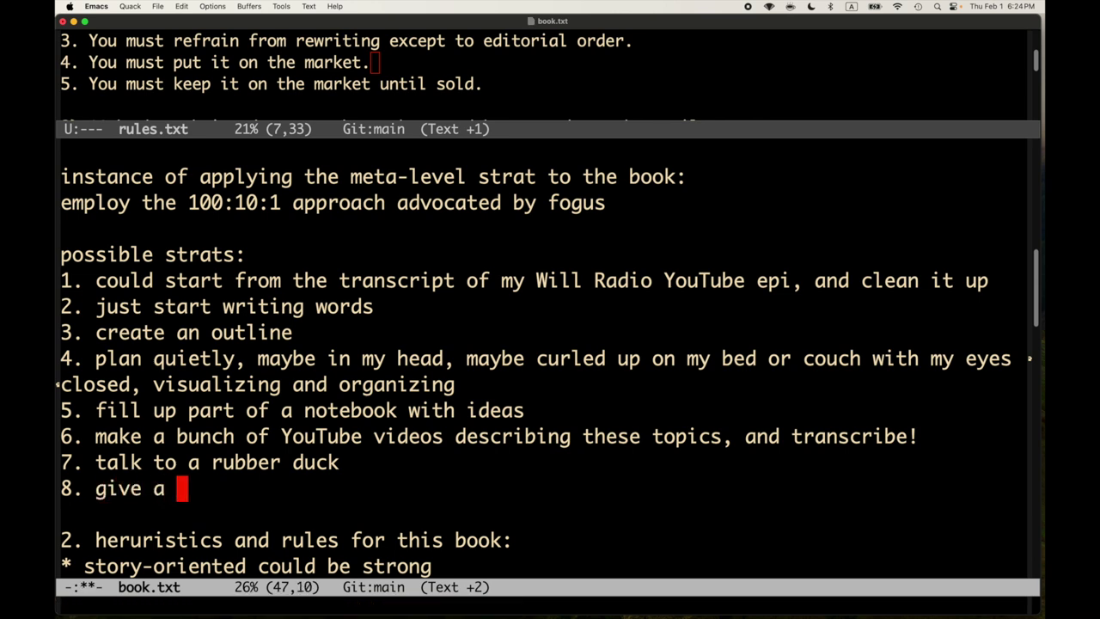
text(talk on )
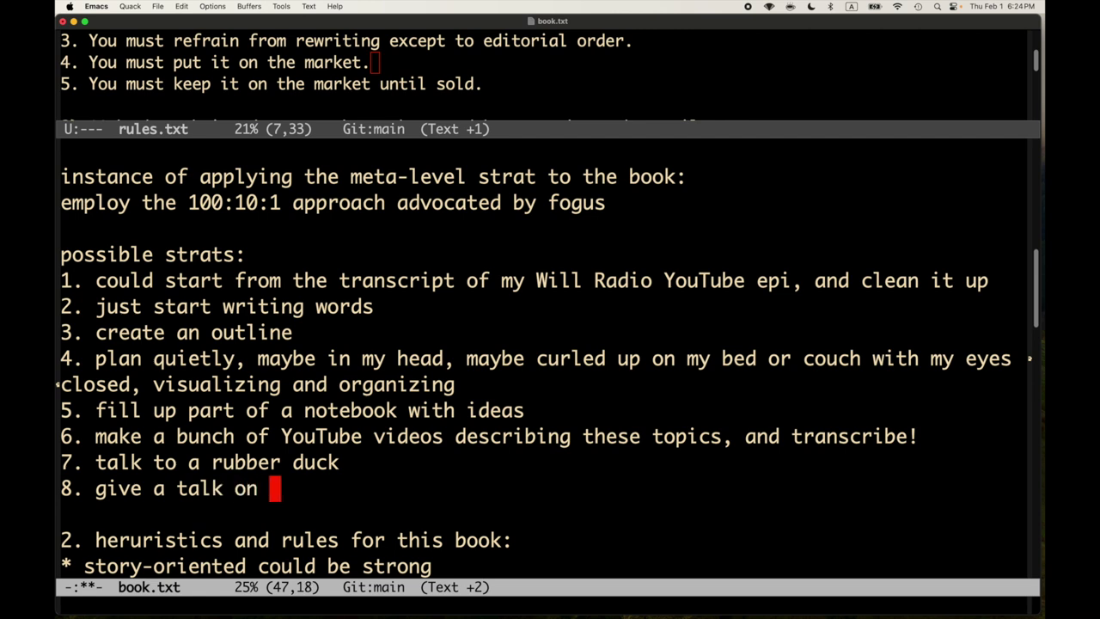
text(c)
key(BackSpace)
text(ideo)
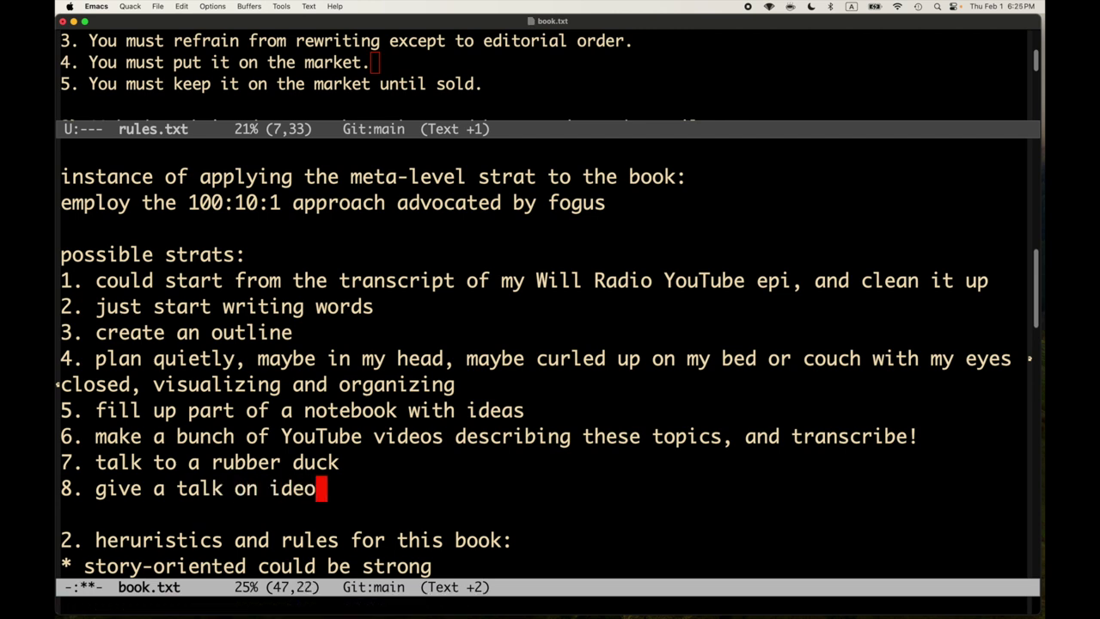
text(synct)
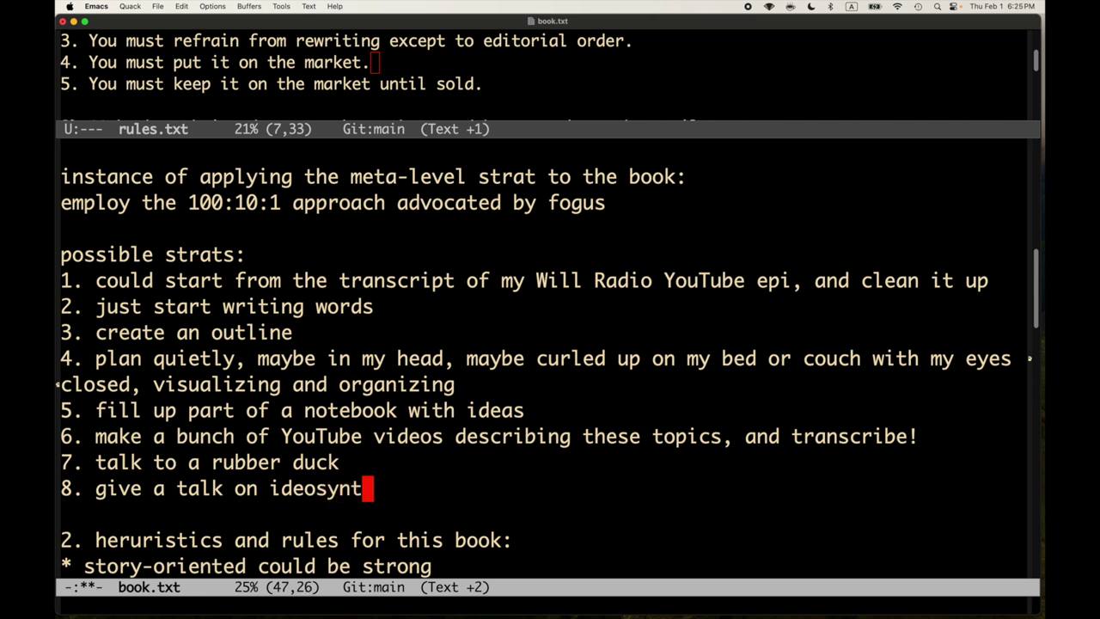
key(BackSpace)
text(ctra)
key(BackSpace)
key(BackSpace)
key(BackSpace)
text(ratic)
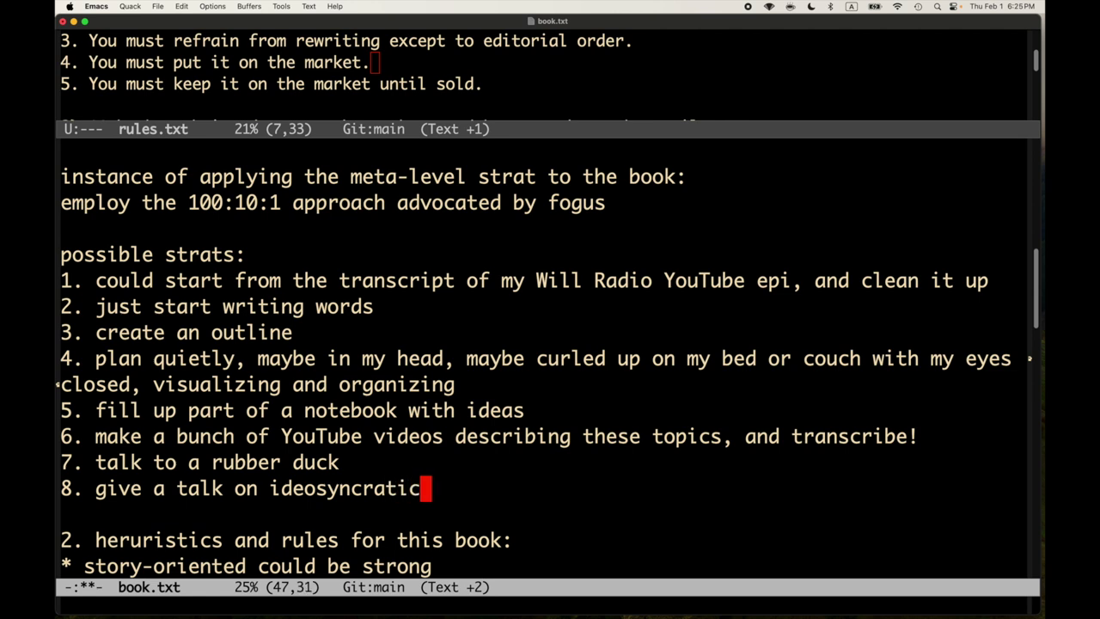
- Complete the eighth strat with "and creative thinking", begin a new line below it and save
key(ctrl+x)
key(ctrl+s)
text(and)
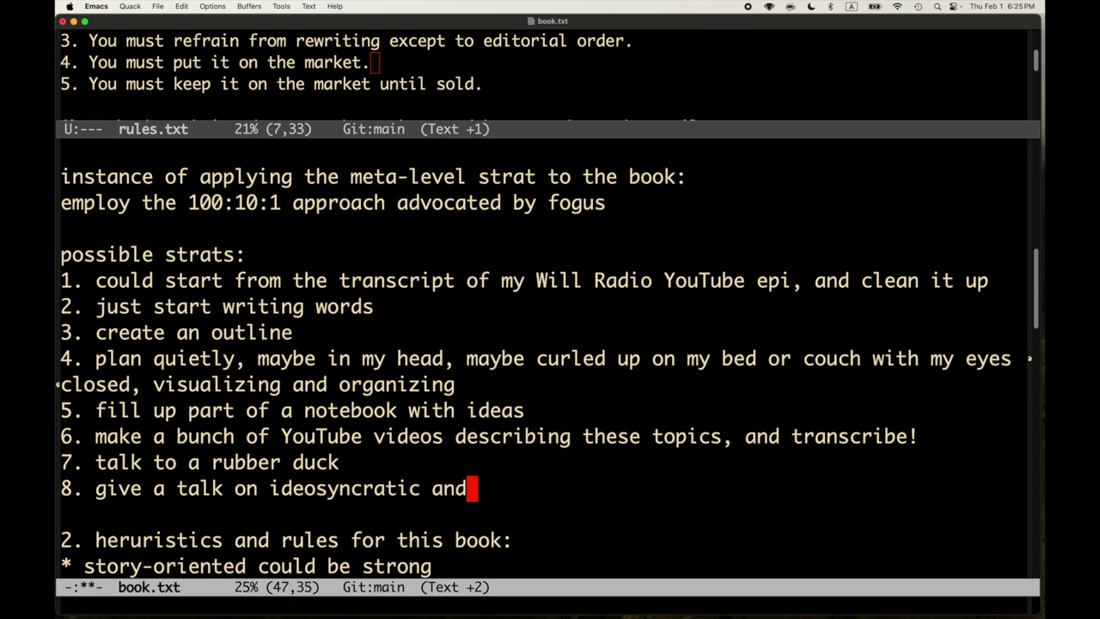
key(ctrl+x)
key(ctrl+s)
text(creati)
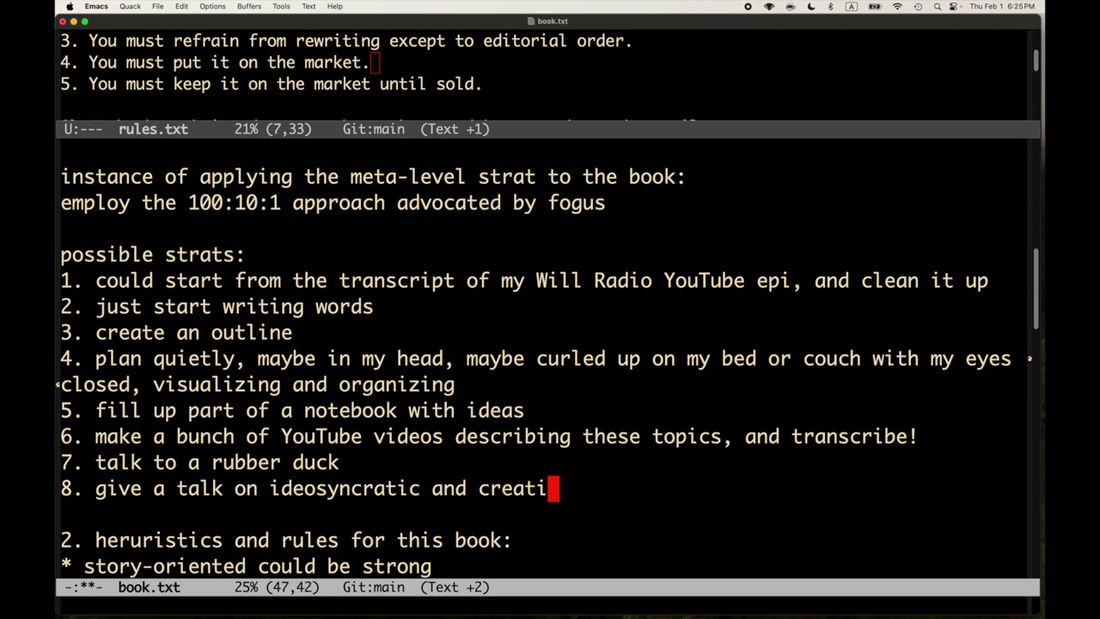
text(ve thinking)
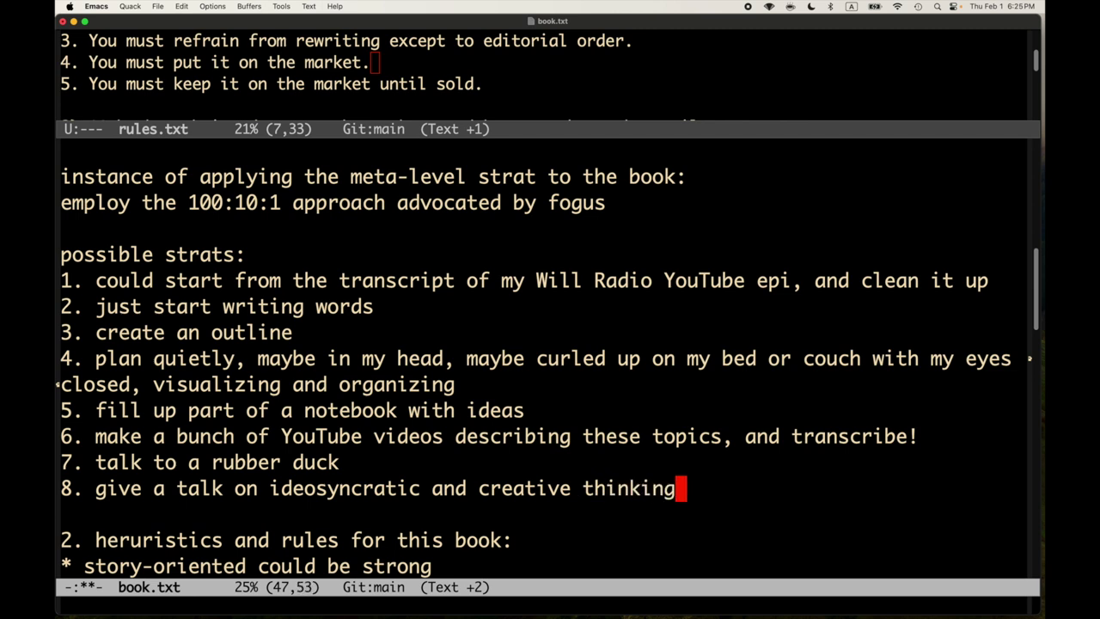
key(Return)
key(ctrl+x)
key(ctrl+s)
- Write "9. solicit strategies from Discord and YouTube, etc." as the ninth possible strat and save
text(9. s)
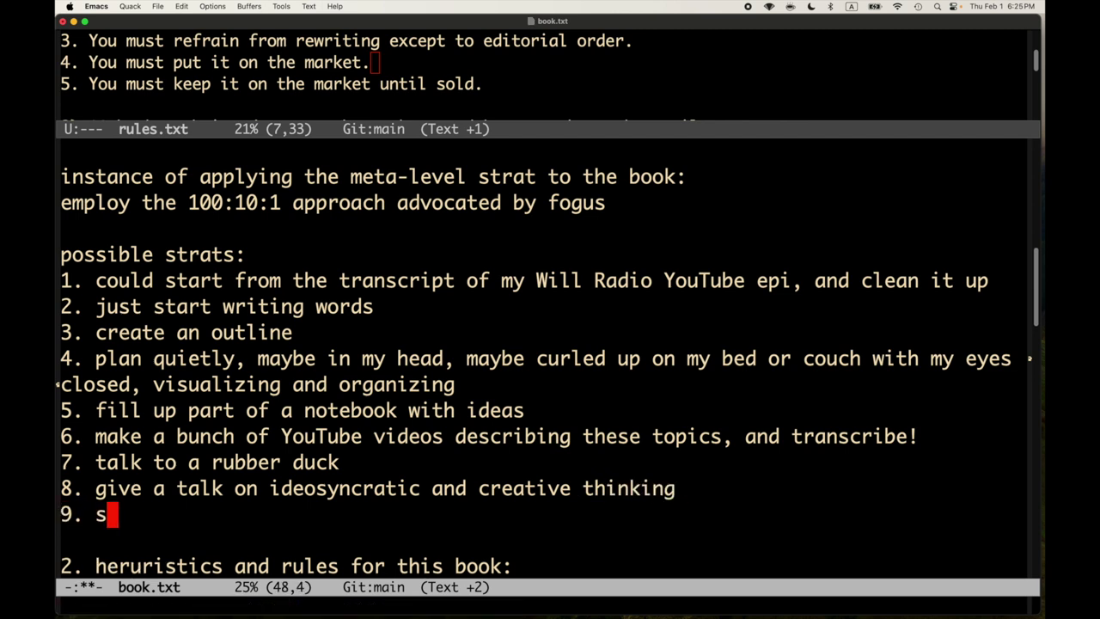
text(olicit str)
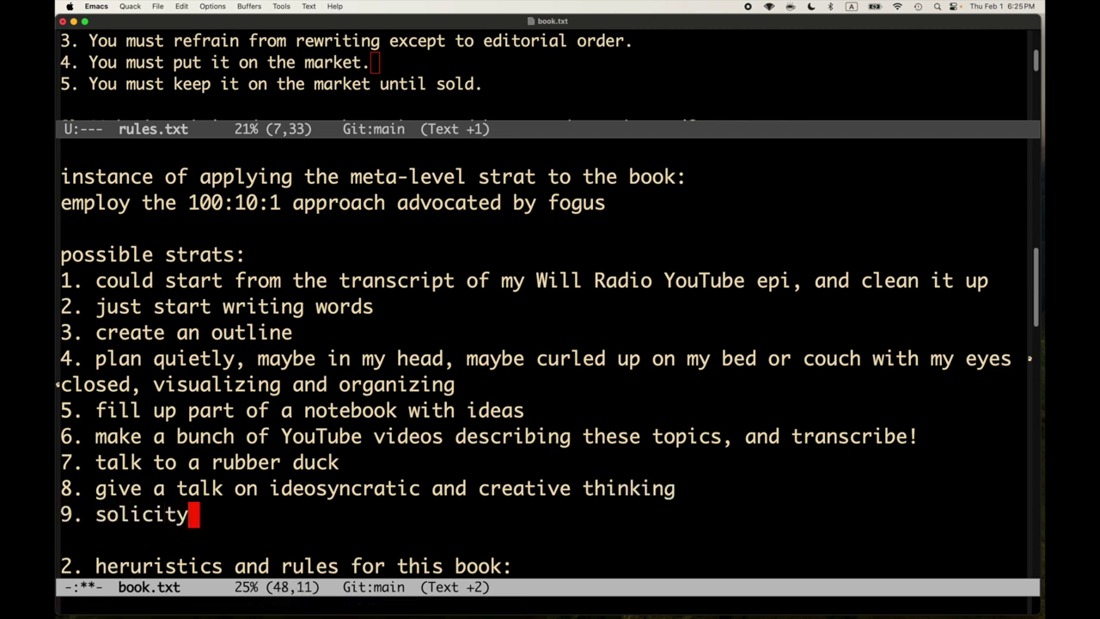
text(ategies from)
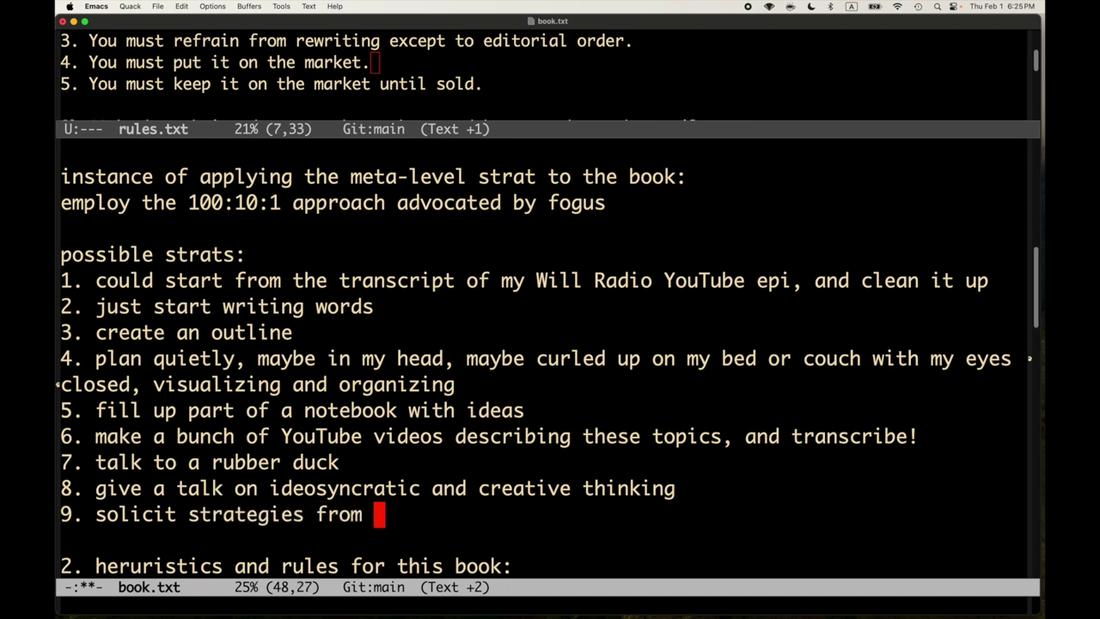
key(ctrl+x)
key(ctrl+s)
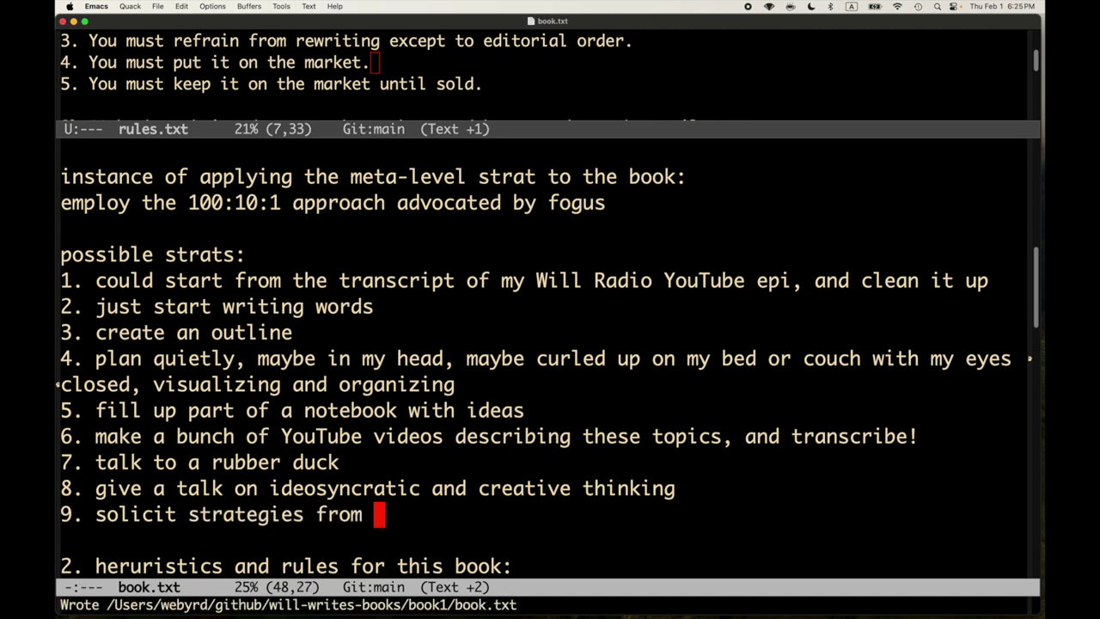
text(Disc)
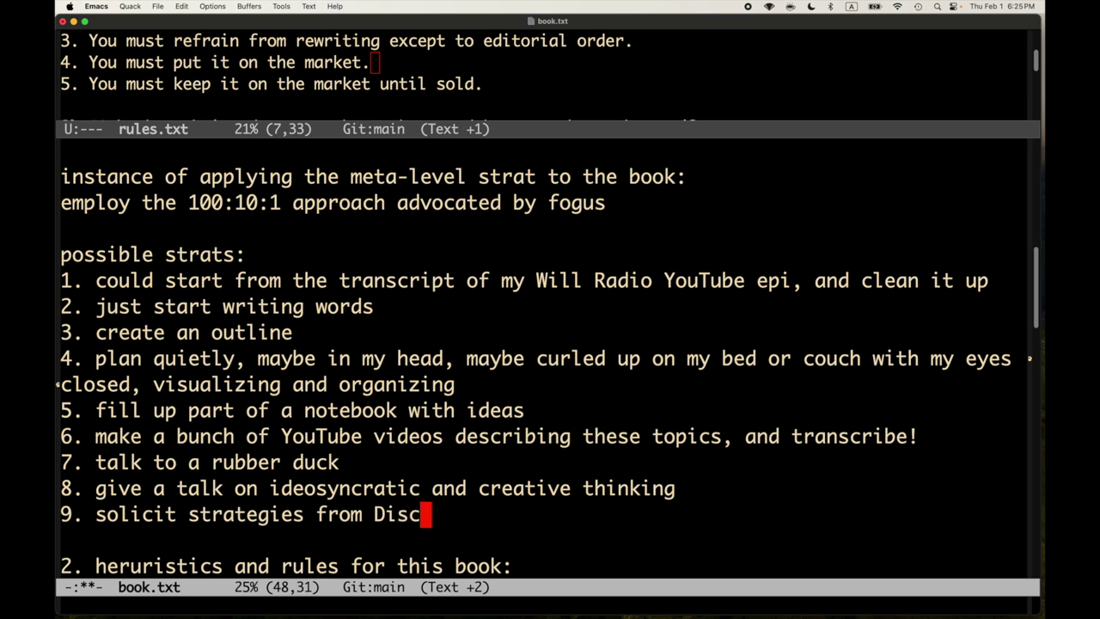
text(ord and You)
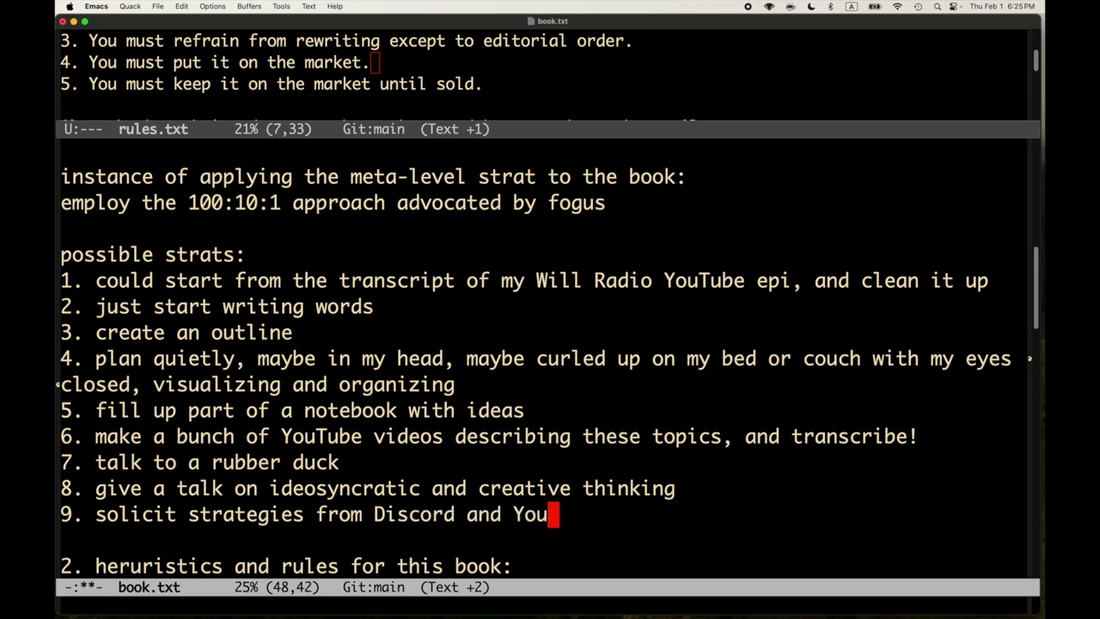
text(Tube, etc.)
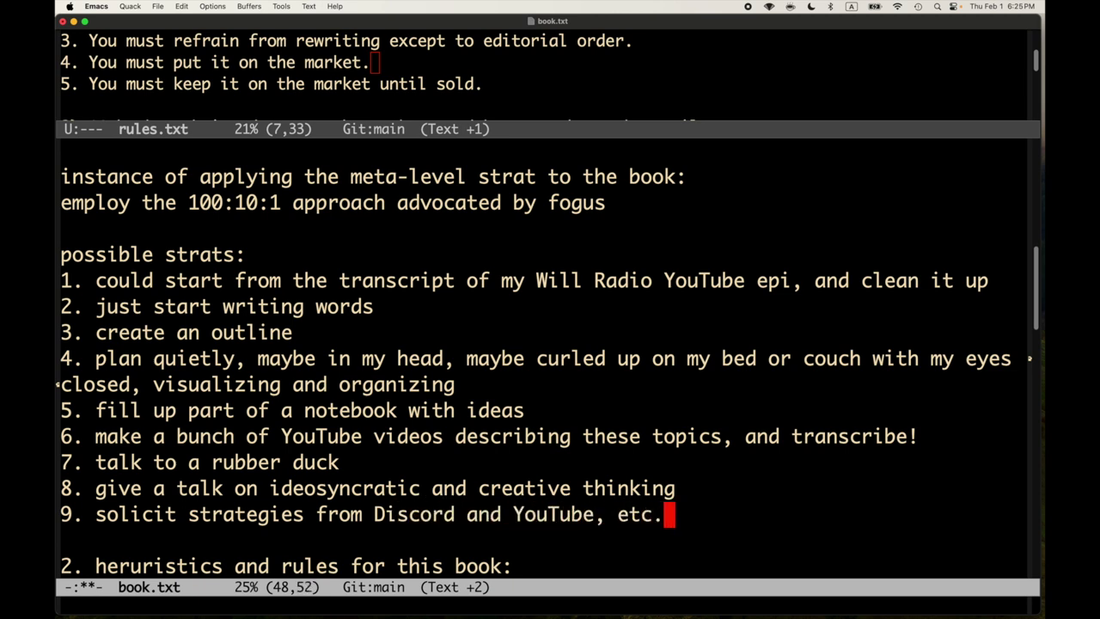
key(ctrl+x)
key(ctrl+s)
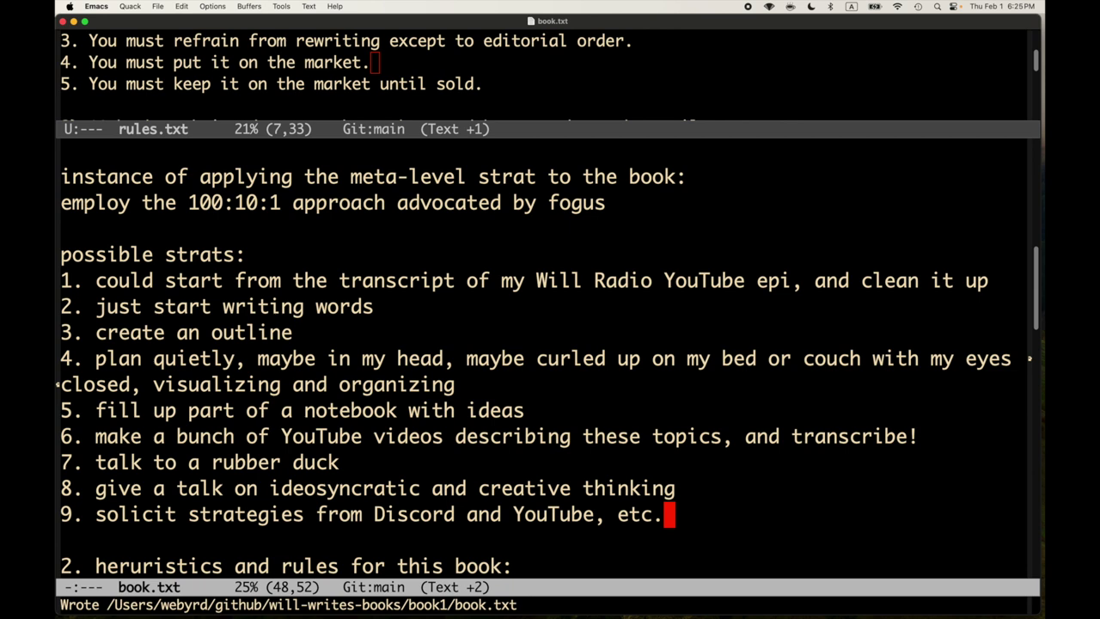
- Start the tenth possible strat with "10. hold conversations online with people to"
key(Return)
text(10. )
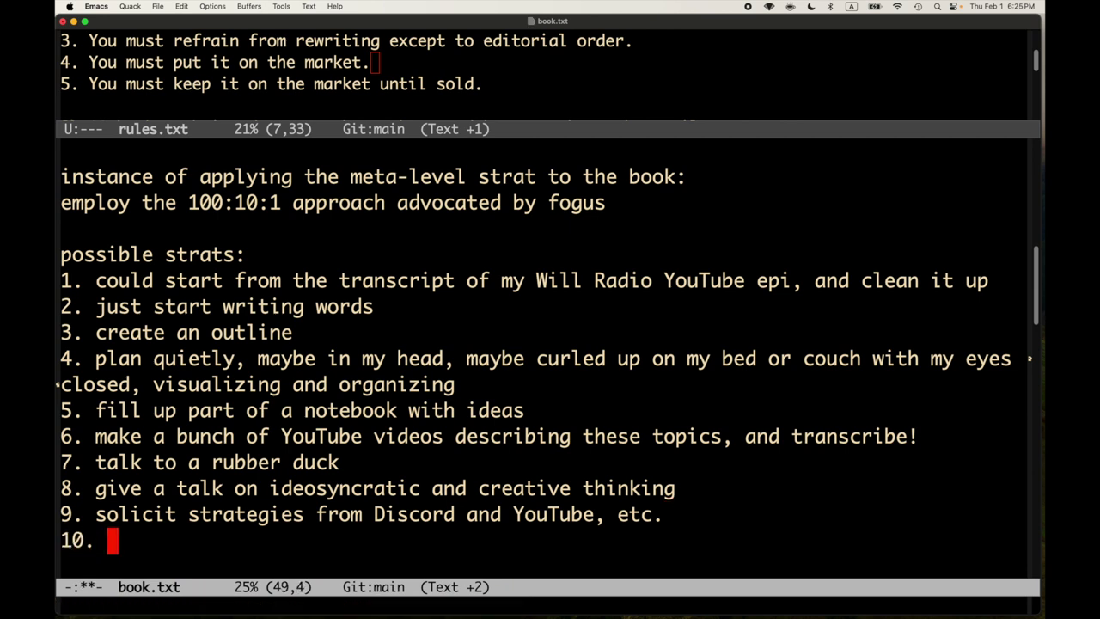
text(hold)
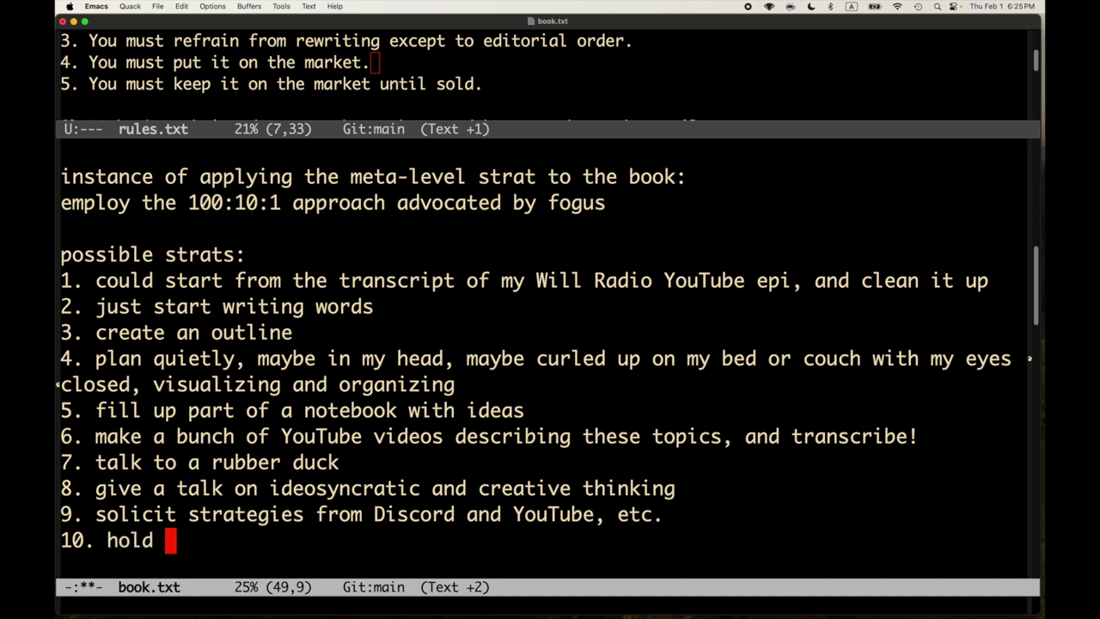
key(ctrl+x)
key(ctrl+s)
text(conversations)
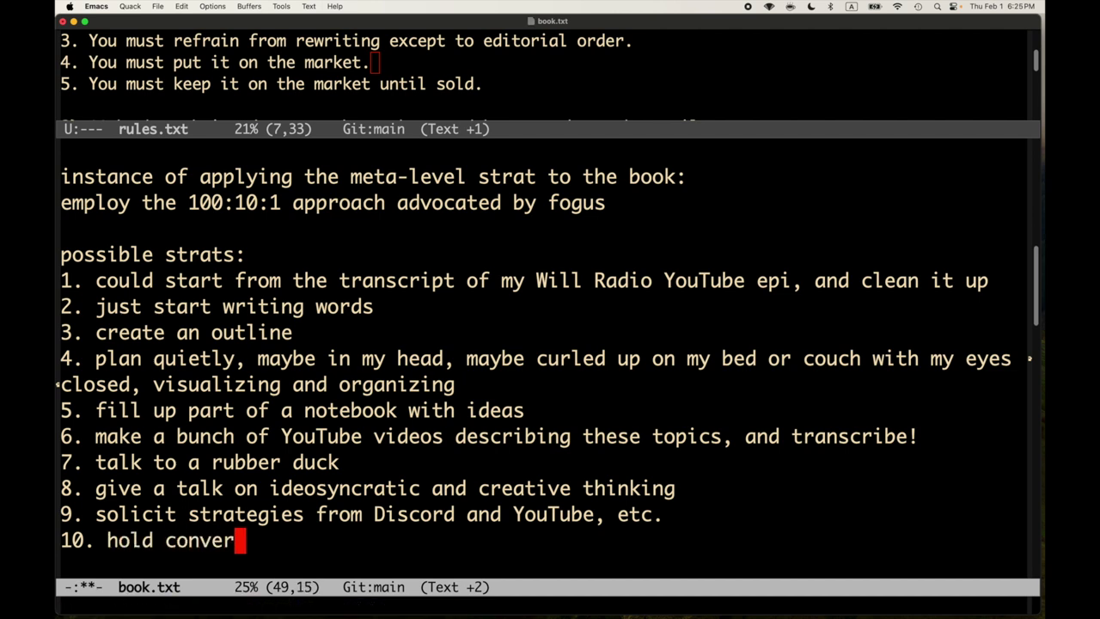
key(BackSpace)
text(s onlne wi)
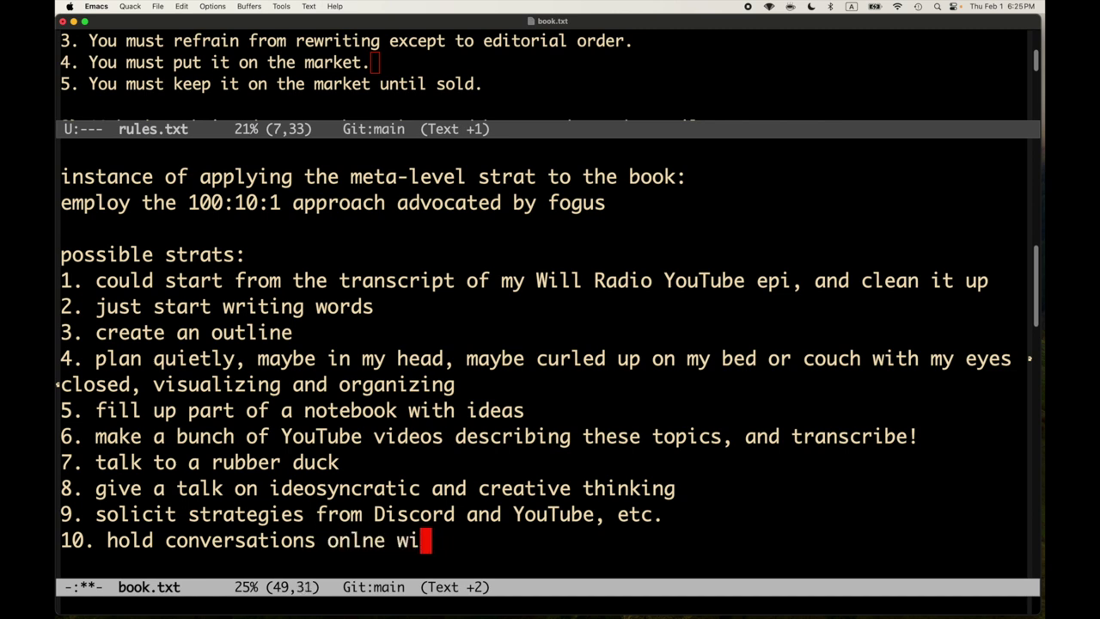
key(BackSpace)
key(BackSpace)
key(BackSpace)
key(BackSpace)
text(ine wit)
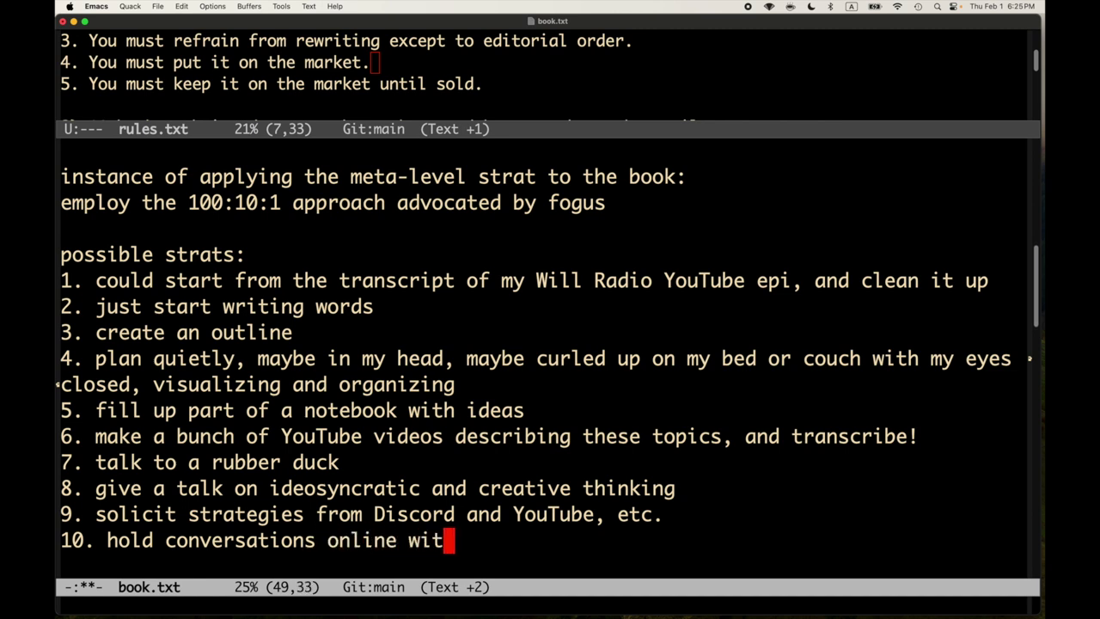
text(h people to )
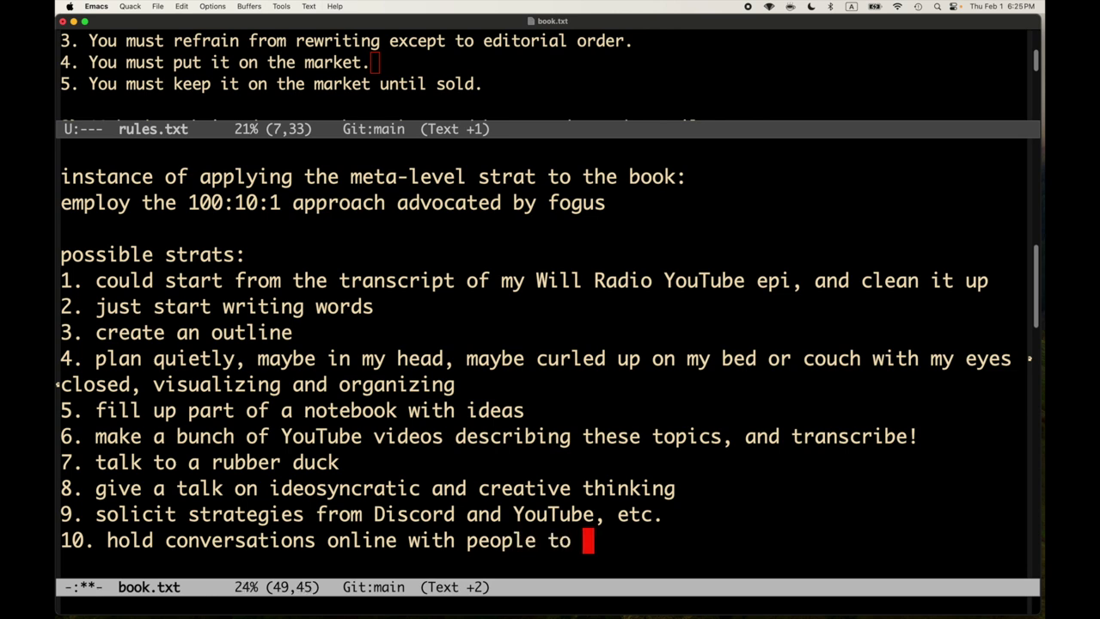
- Finish the tenth strat with "exchange stories and ideas" and save the file
text(exchange storue)
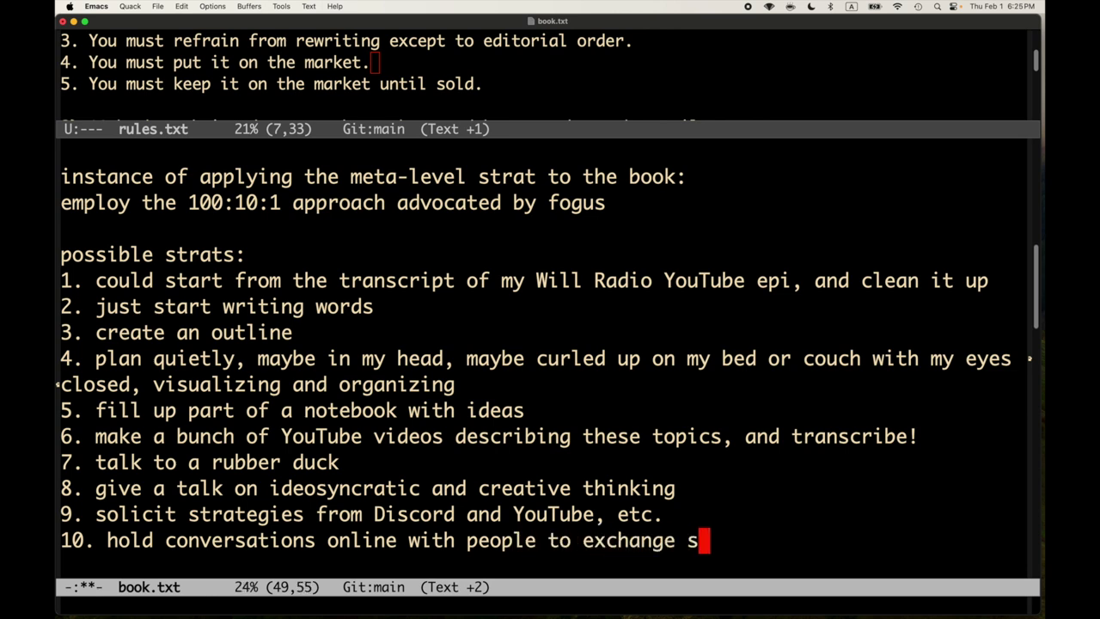
key(BackSpace)
key(BackSpace)
text(ies and ideas)
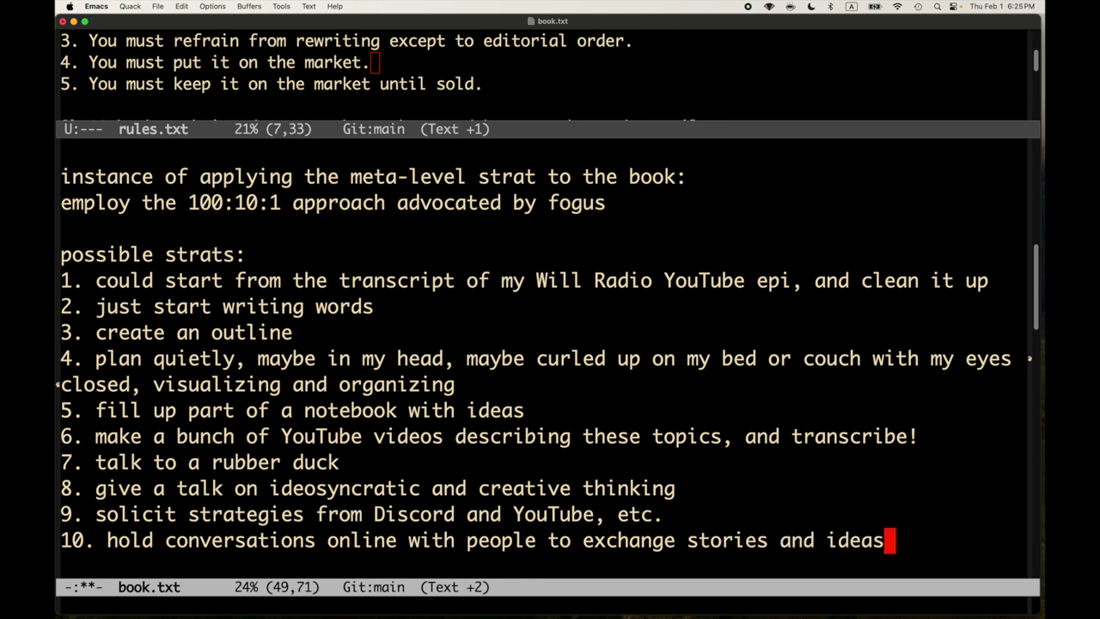
key(ctrl+x)
key(ctrl+s)
- Close the rules.txt pane so book.txt fills the frame, with the cursor on the blank line above "possible strats:"
key(ctrl+l)
key(Up)
key(Up)
key(Up)
key(Up)
key(Up)
key(Up)
key(Up)
key(Up)
key(Up)
key(Up)
key(Up)
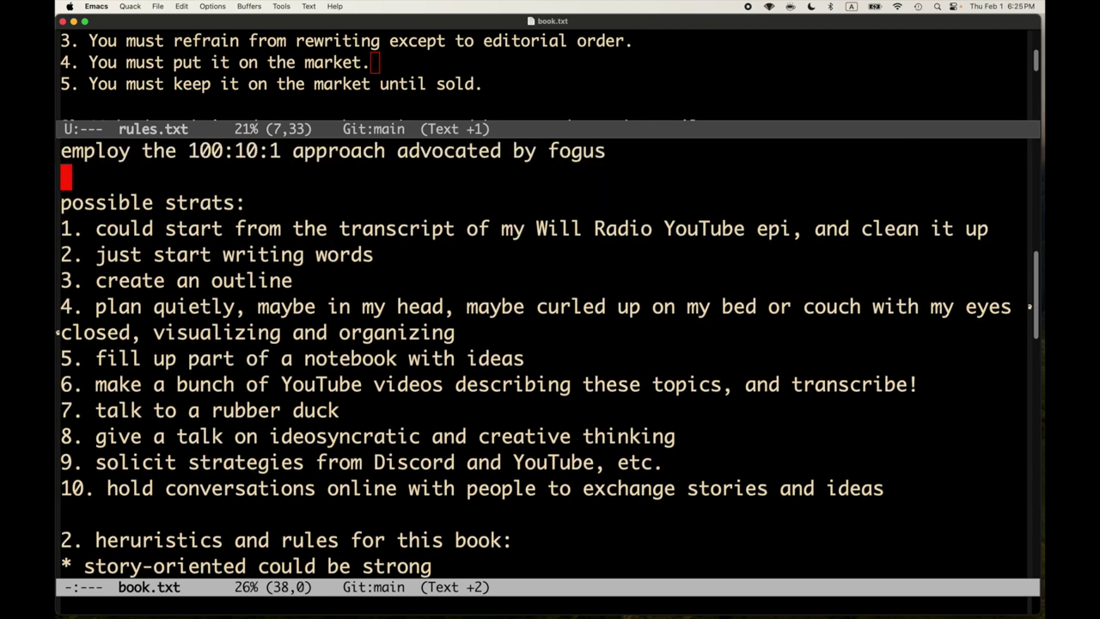
key(ctrl+x)
key(1)
key(Down)
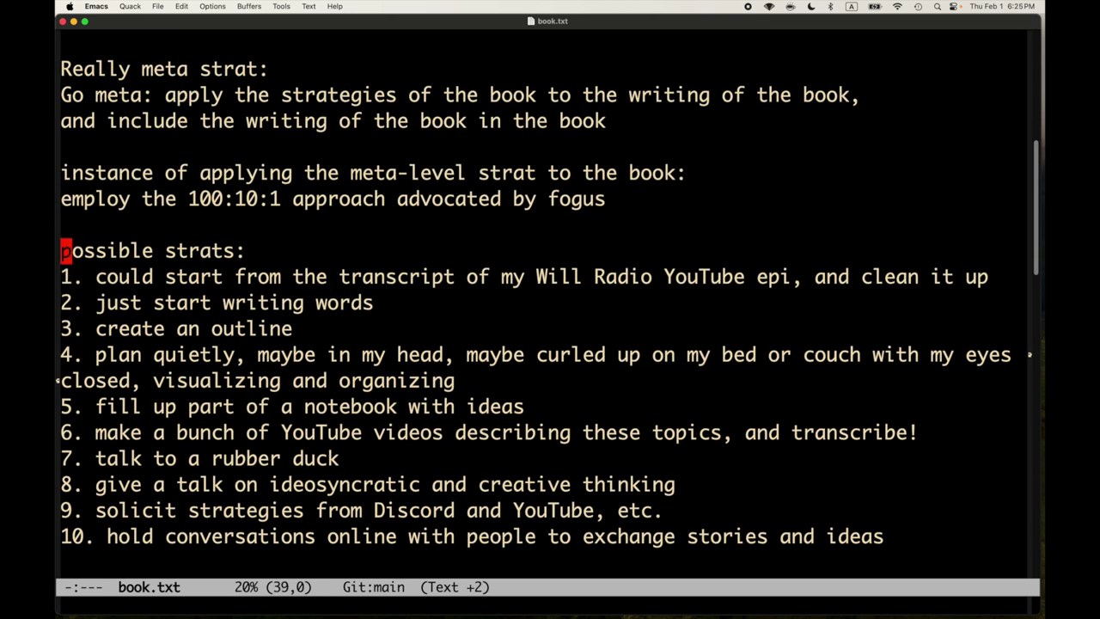
key(Up)
key(Down)
key(Right)
key(Right)
key(Up)
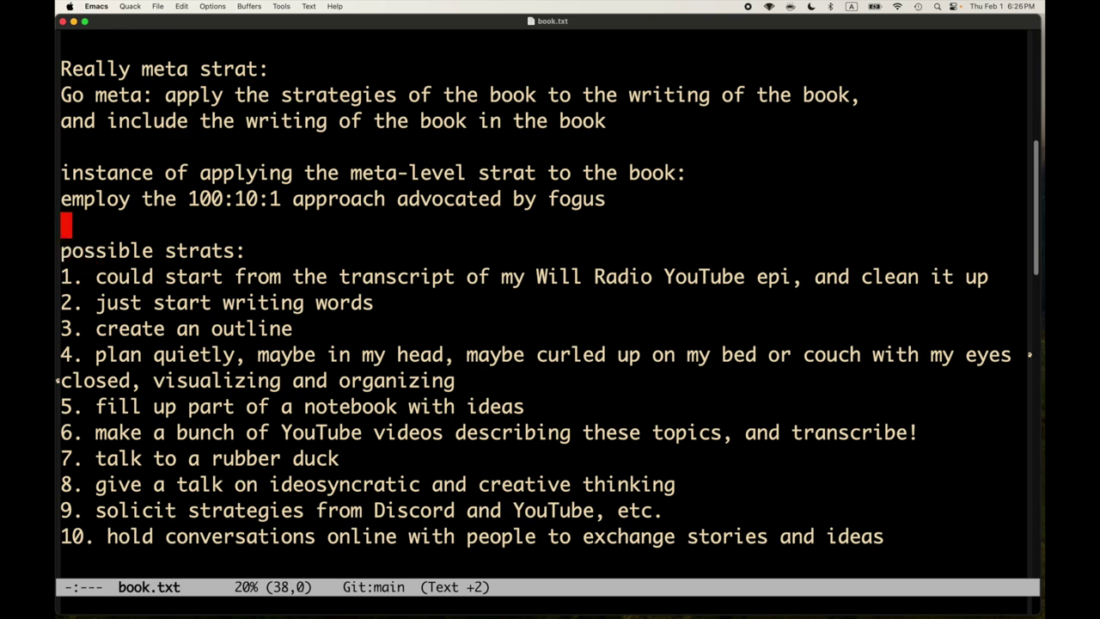
- Review the possible strats list from item 1 through item 10, and return to the blank line above its heading
key(ctrl+l)
key(Down)
key(Down)
key(Down)
key(Down)
key(Down)
key(Down)
key(Down)
key(Down)
key(Down)
key(Down)
key(Down)
key(Down)
key(Down)
key(Down)
key(Down)
key(Up)
key(Up)
key(Up)
key(Up)
key(Up)
key(Up)
key(Up)
key(Up)
key(Up)
key(Up)
key(Up)
key(Up)
key(Up)
key(Up)
key(Up)
key(Down)
key(Down)
key(Up)
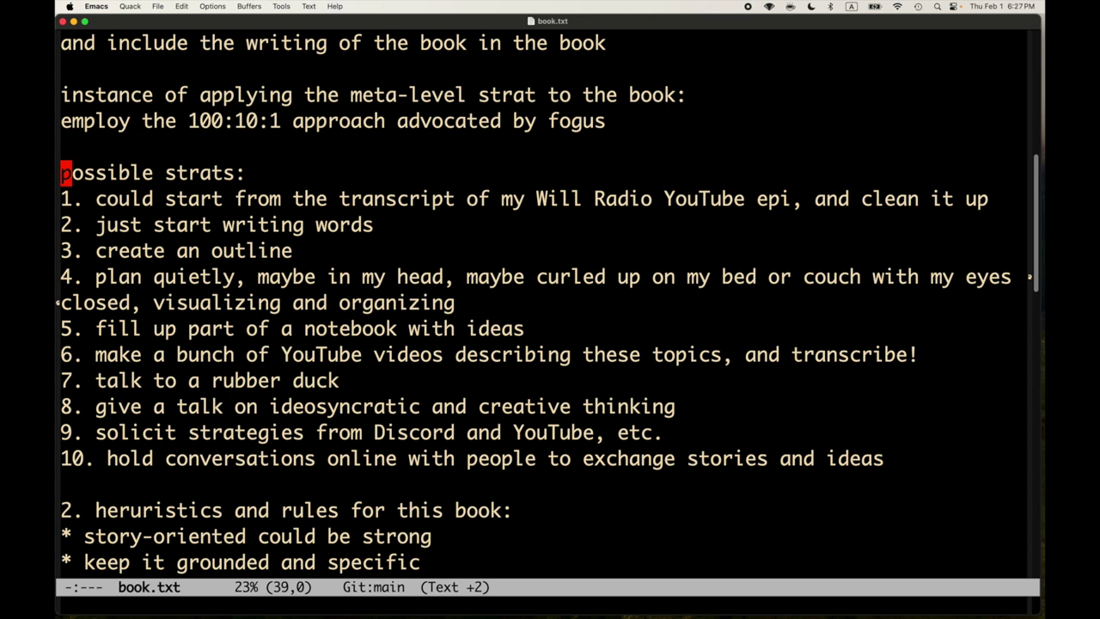
key(Down)
key(Down)
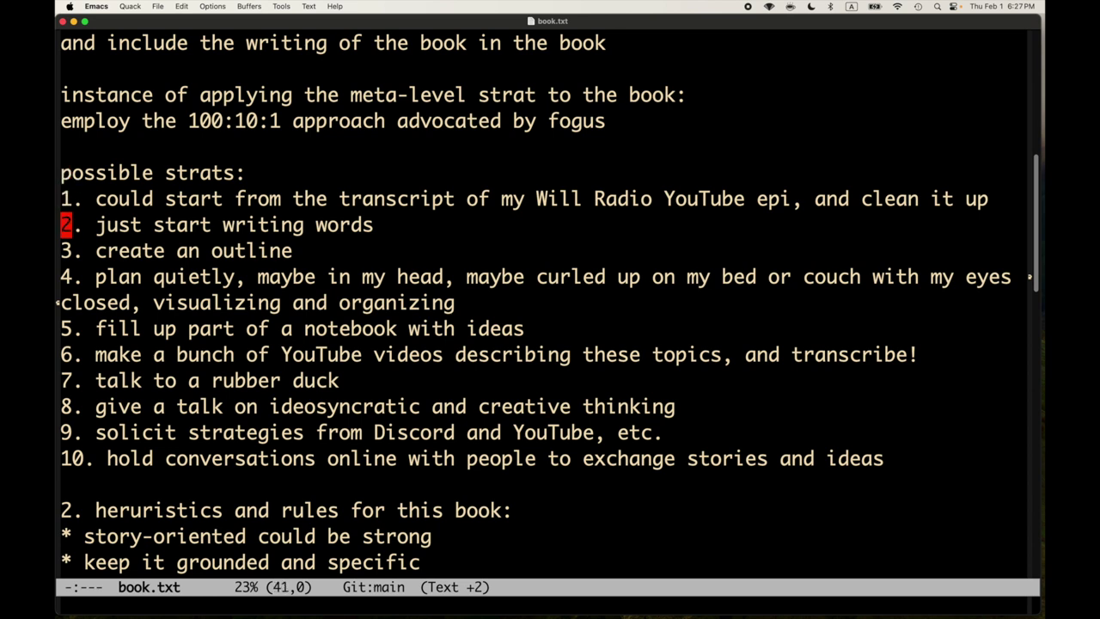
key(Down)
key(Down)
key(Down)
key(Down)
key(Down)
key(Down)
key(Down)
key(Down)
key(Up)
key(Up)
key(Up)
key(Up)
key(Up)
key(Up)
key(Up)
key(Up)
key(Up)
key(Up)
key(Up)
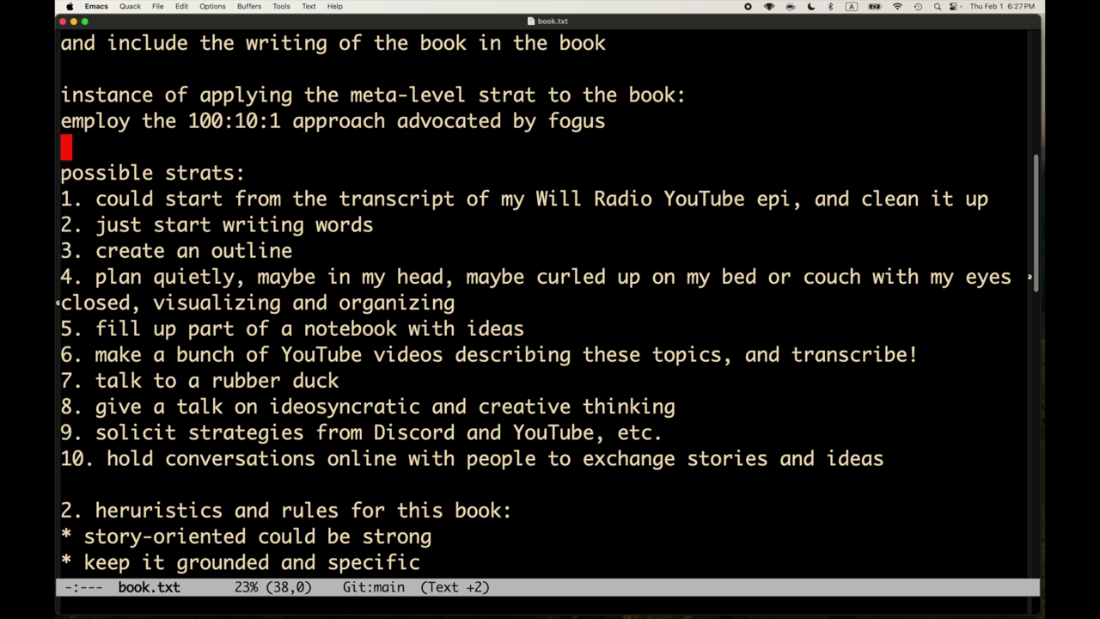
key(Down)
key(Down)
key(Down)
key(Down)
key(Down)
key(Down)
key(Down)
key(Down)
key(Down)
key(Down)
key(Down)
key(Down)
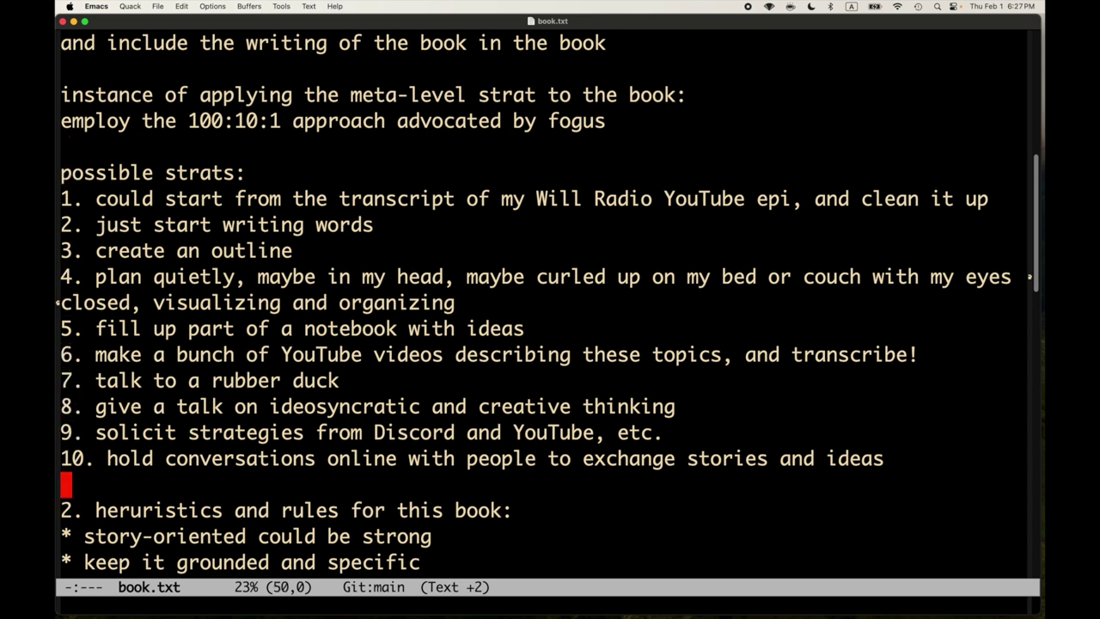
key(Up)
key(Up)
key(Up)
key(Up)
key(Up)
key(Up)
key(Up)
key(Up)
key(Up)
key(Up)
key(Up)
key(Up)
key(Up)
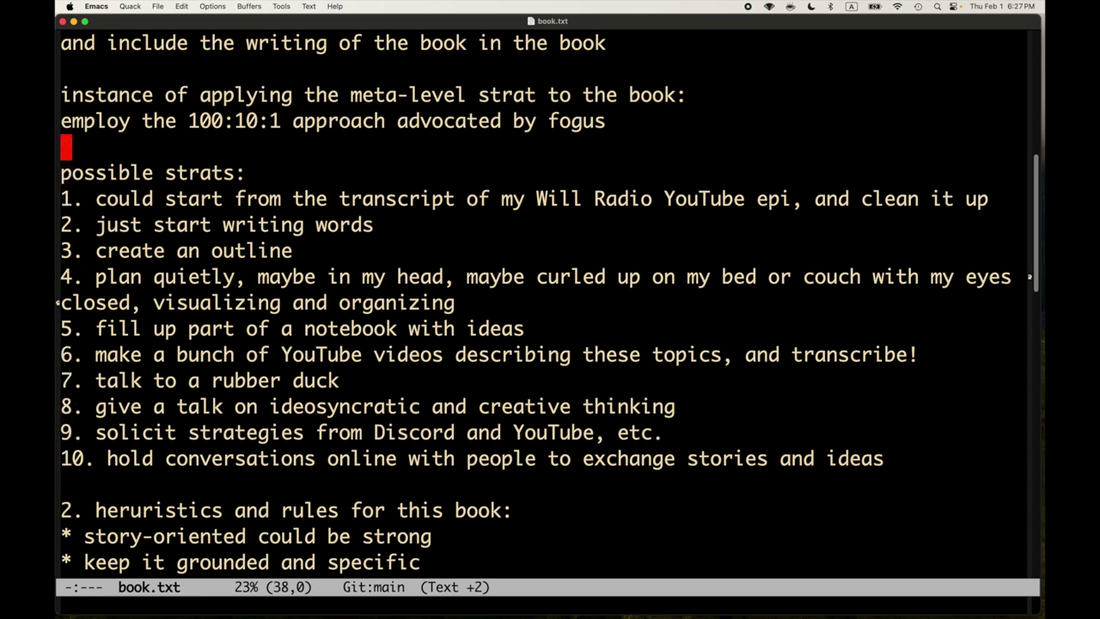
- Review the possible strats and the book's heuristics and rules below them, moving down past the last rule and back up through the list
key(Down)
key(Down)
key(Down)
key(Down)
key(Down)
key(Down)
key(Down)
key(Down)
key(Down)
key(Down)
key(Down)
key(Down)
key(Down)
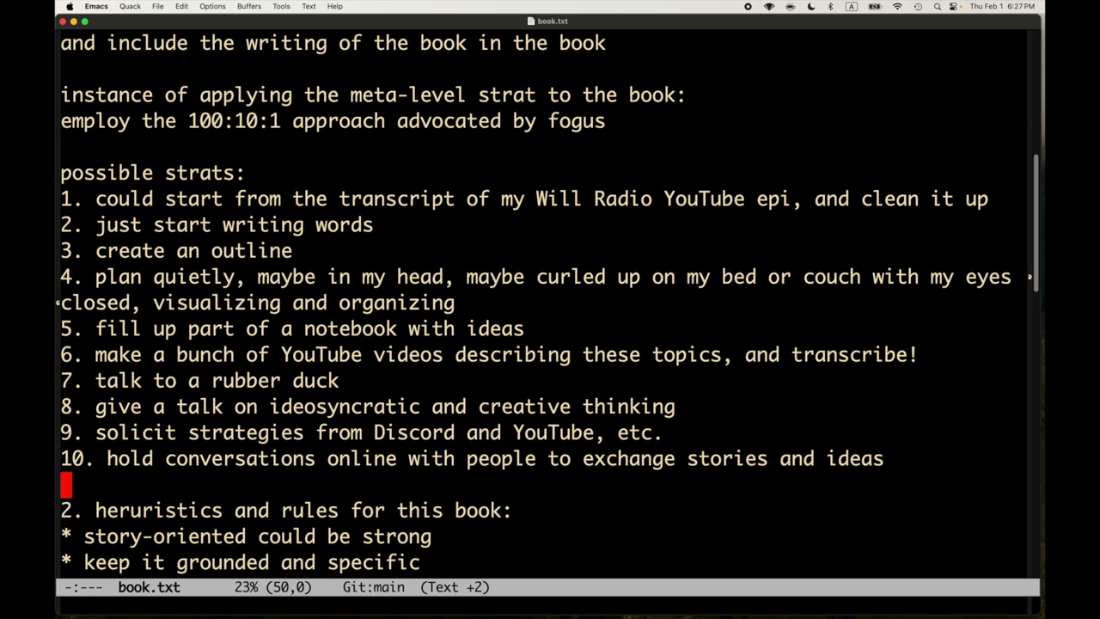
key(Down)
key(Down)
key(Down)
key(Down)
key(Down)
key(Down)
key(Up)
key(Up)
key(Up)
key(Up)
key(Up)
key(Up)
key(Up)
key(Up)
key(Up)
key(Up)
key(Up)
key(Up)
key(Up)
key(Up)
key(Up)
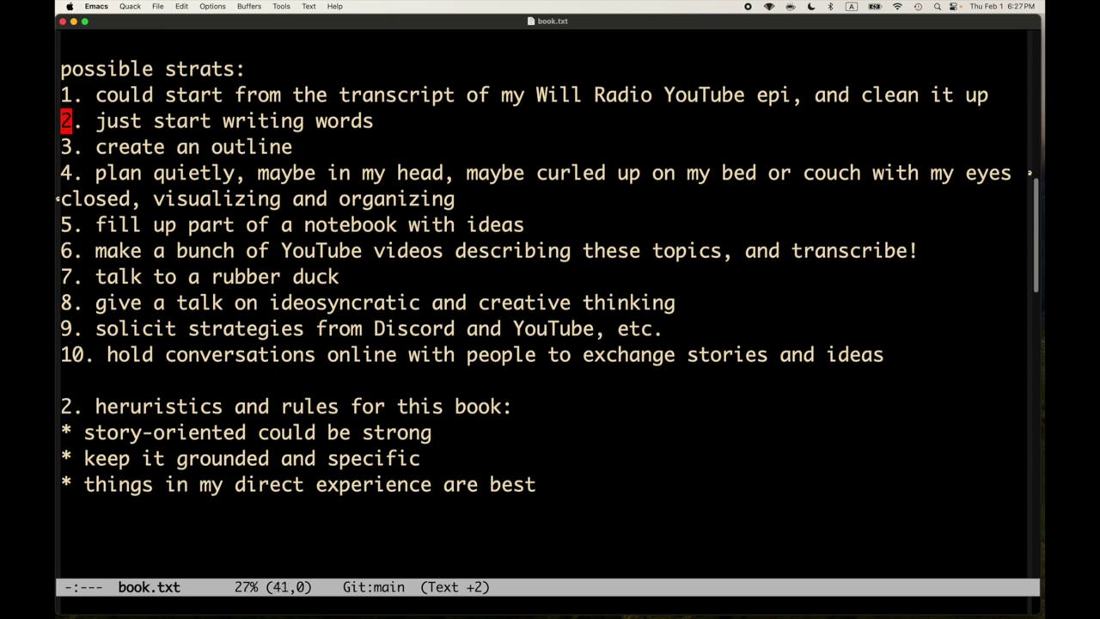
key(Up)
key(Up)
key(Up)
key(Up)
- Remove the "2. " numbering from the "heruristics and rules for this book:" heading and save the file
key(Down)
key(Down)
key(Down)
key(Down)
key(Down)
key(Down)
key(Down)
key(Down)
key(Down)
key(Down)
key(Down)
key(Down)
key(Down)
key(Down)
key(Down)
key(Up)
key(Right)
key(Right)
key(Right)
key(BackSpace)
key(BackSpace)
key(BackSpace)
key(ctrl+x)
key(ctrl+s)
- Flag strat 4, "plan quietly", by enclosing its text in "**" markers, save the file, and return to the start of that line
key(Down)
key(Up)
key(Up)
key(Up)
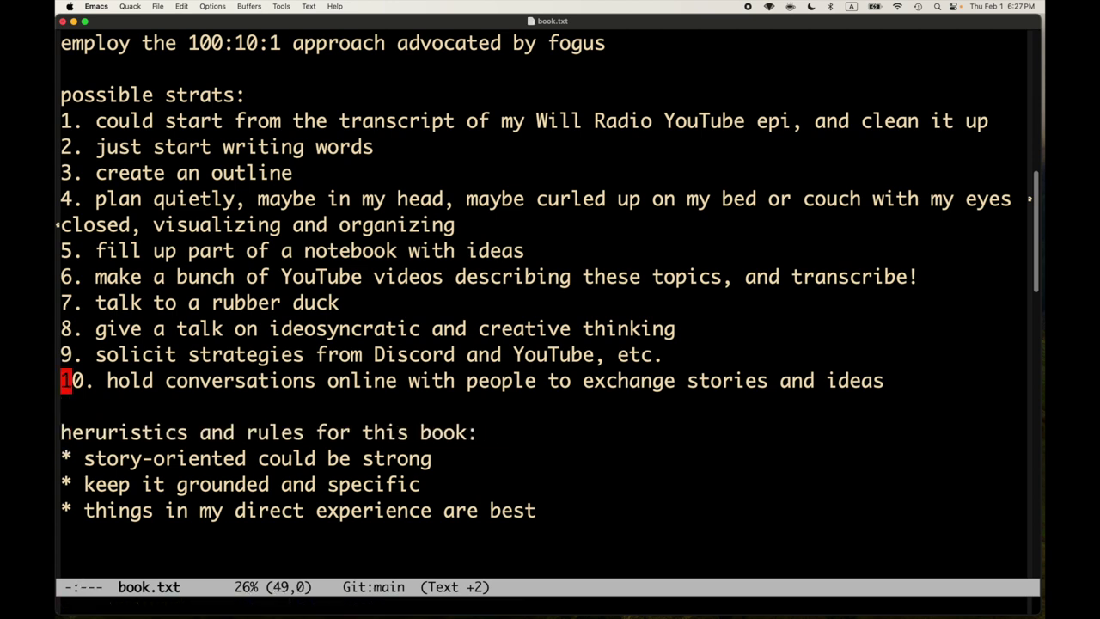
key(Down)
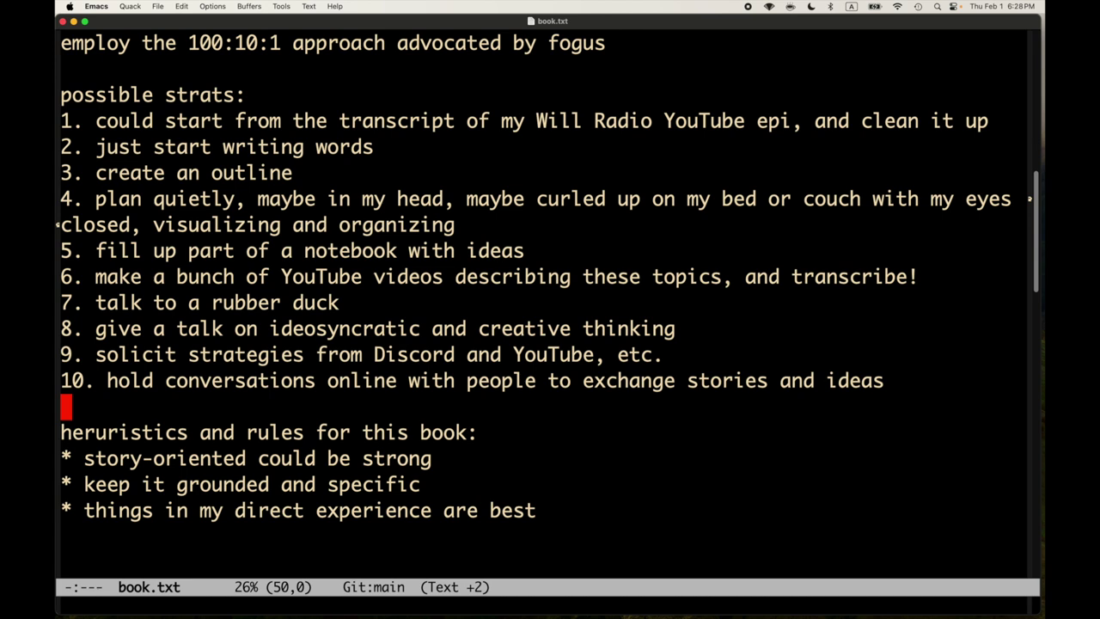
key(Up)
key(Up)
key(Up)
key(Up)
key(Up)
key(Up)
key(Up)
key(Up)
key(Right)
key(Right)
key(Right)
text(**)
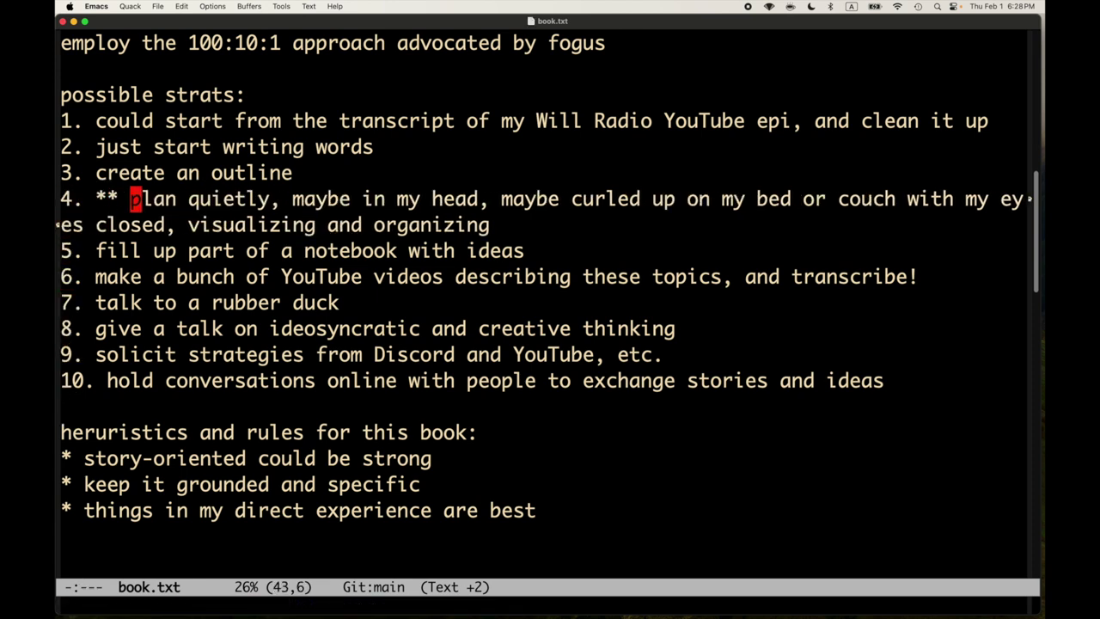
key(ctrl+e)
text(**)
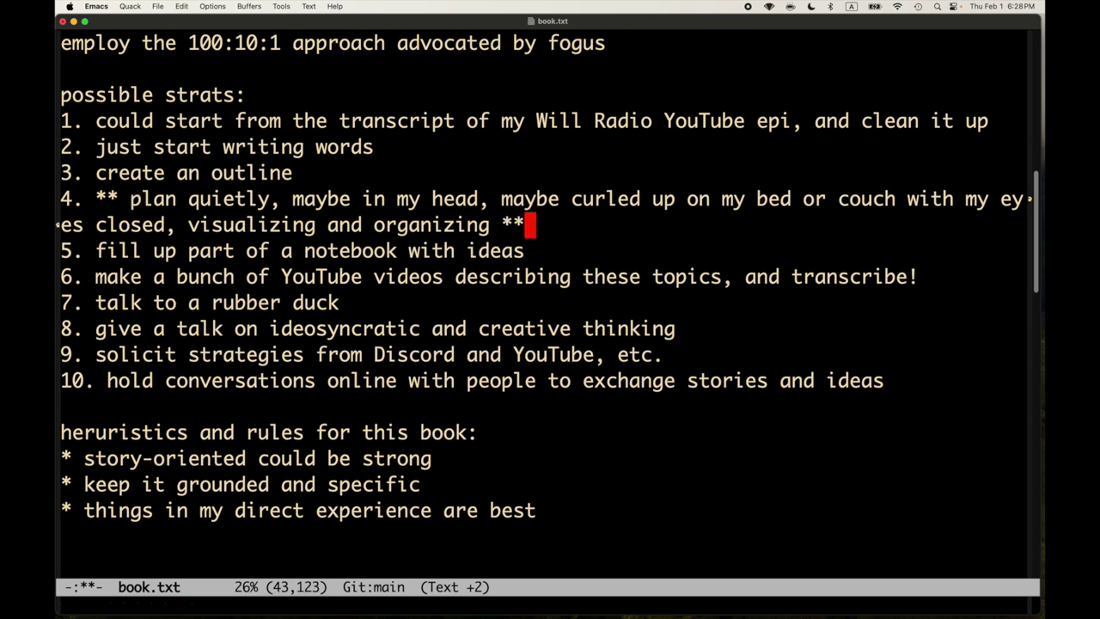
key(ctrl+x)
key(ctrl+s)
key(ctrl+p)
key(ctrl+a)
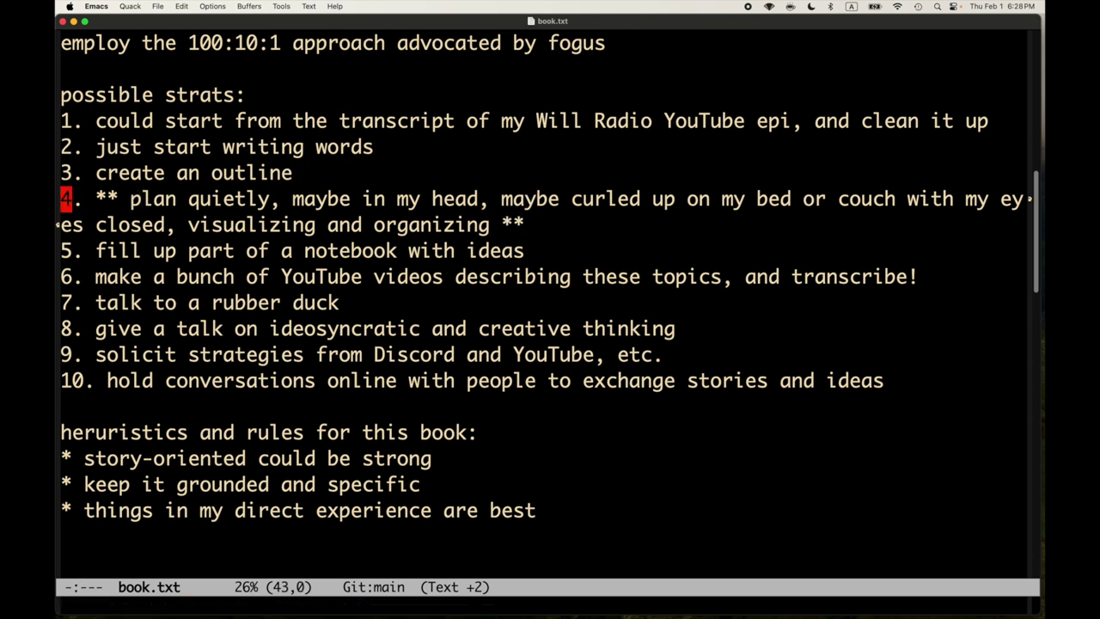
- Review the rules from the end of the file back up through the document, finishing at the start of strat 4
key(alt+greater)
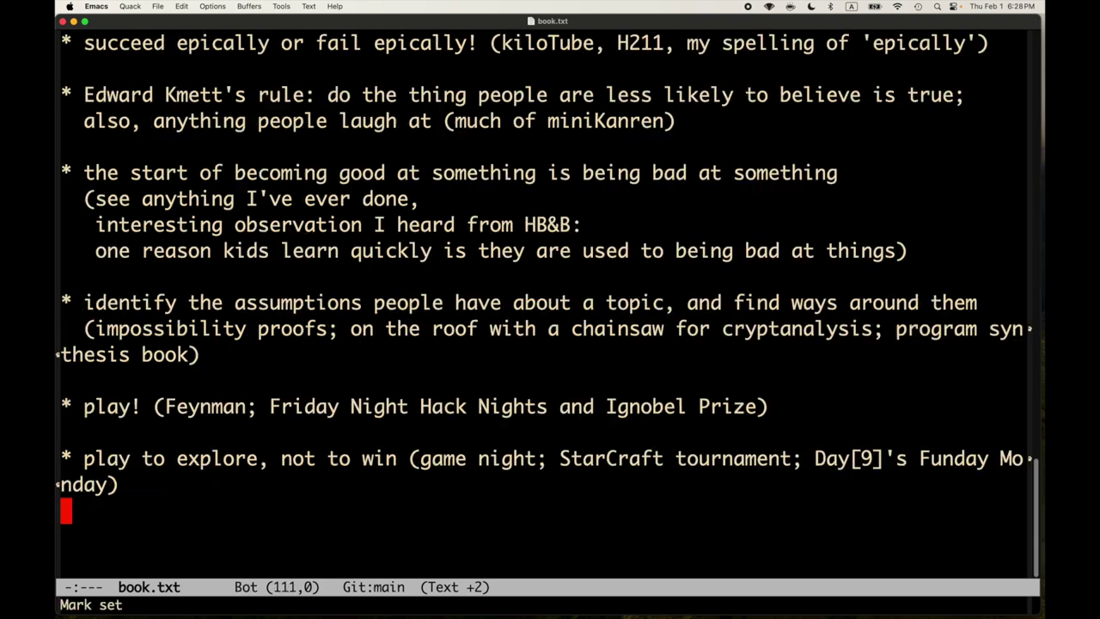
key(ctrl+p)
key(ctrl+p)
key(ctrl+p)
key(ctrl+p)
key(ctrl+p)
key(ctrl+p)
key(ctrl+p)
key(ctrl+p)
key(ctrl+p)
key(ctrl+p)
key(ctrl+p)
key(ctrl+p)
key(ctrl+p)
key(ctrl+p)
key(ctrl+p)
key(ctrl+p)
key(ctrl+p)
key(ctrl+p)
key(ctrl+p)
key(ctrl+p)
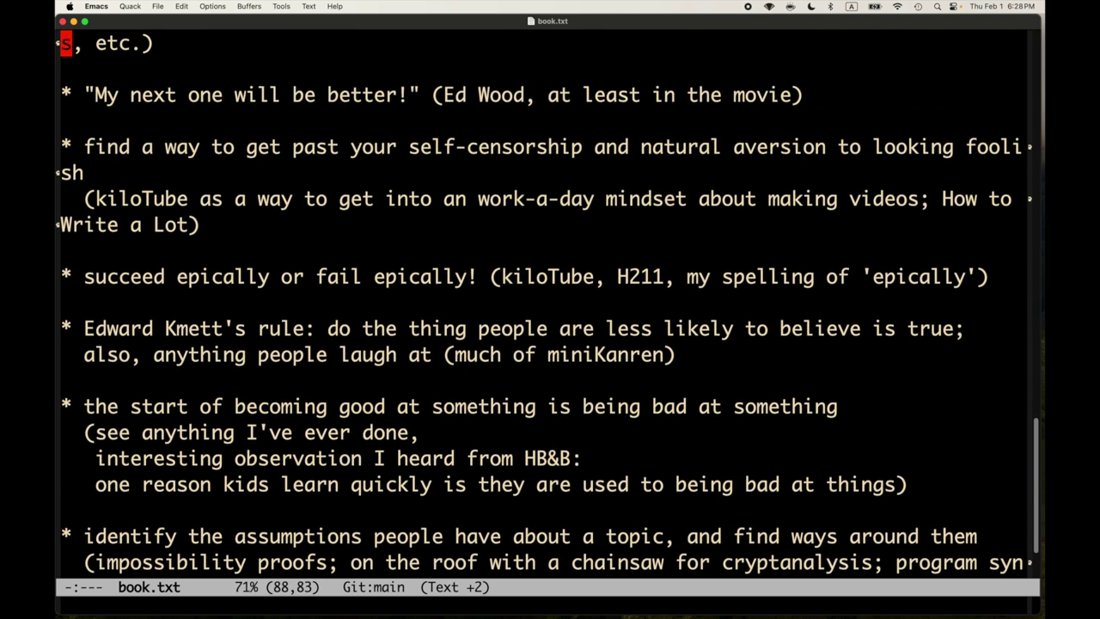
key(ctrl+p)
key(ctrl+p)
key(ctrl+p)
key(ctrl+p)
key(ctrl+p)
key(ctrl+p)
key(ctrl+p)
key(ctrl+p)
key(ctrl+p)
key(ctrl+p)
key(ctrl+p)
key(ctrl+p)
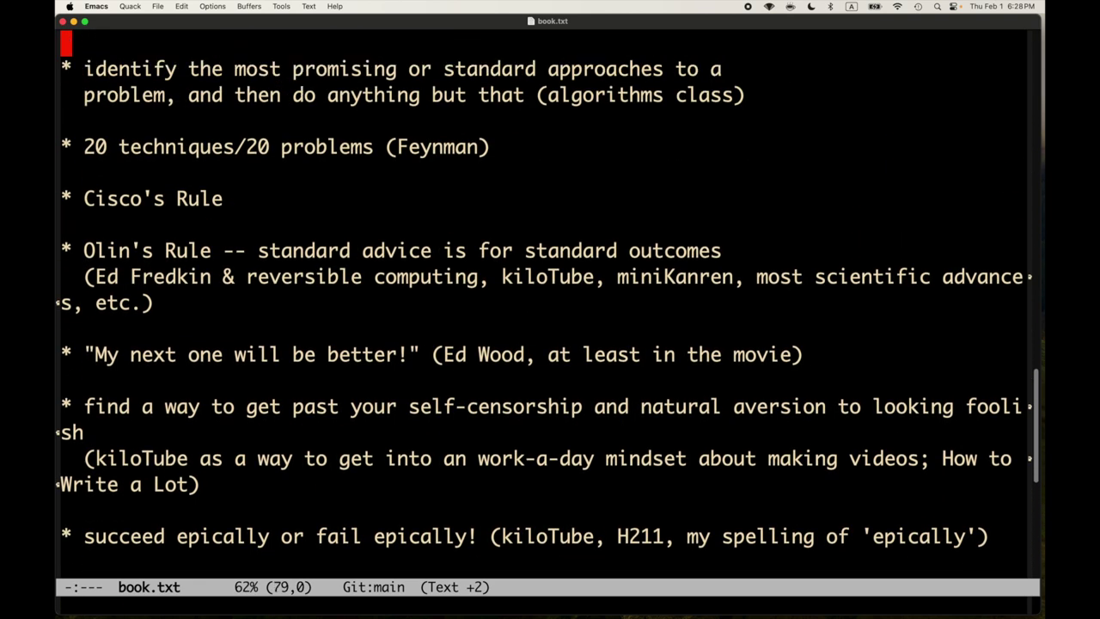
key(ctrl+p)
key(ctrl+p)
key(ctrl+p)
key(ctrl+p)
key(ctrl+p)
key(ctrl+p)
key(ctrl+p)
key(ctrl+p)
key(ctrl+p)
key(ctrl+p)
key(ctrl+p)
key(ctrl+p)
key(ctrl+p)
key(ctrl+p)
key(ctrl+p)
key(ctrl+p)
key(ctrl+p)
key(ctrl+p)
key(ctrl+p)
key(ctrl+p)
key(ctrl+p)
key(ctrl+p)
key(ctrl+p)
key(ctrl+p)
key(ctrl+p)
key(ctrl+p)
key(ctrl+p)
key(ctrl+p)
key(ctrl+p)
key(ctrl+p)
key(ctrl+p)
key(ctrl+p)
key(ctrl+p)
key(ctrl+p)
key(ctrl+p)
click(66, 224)
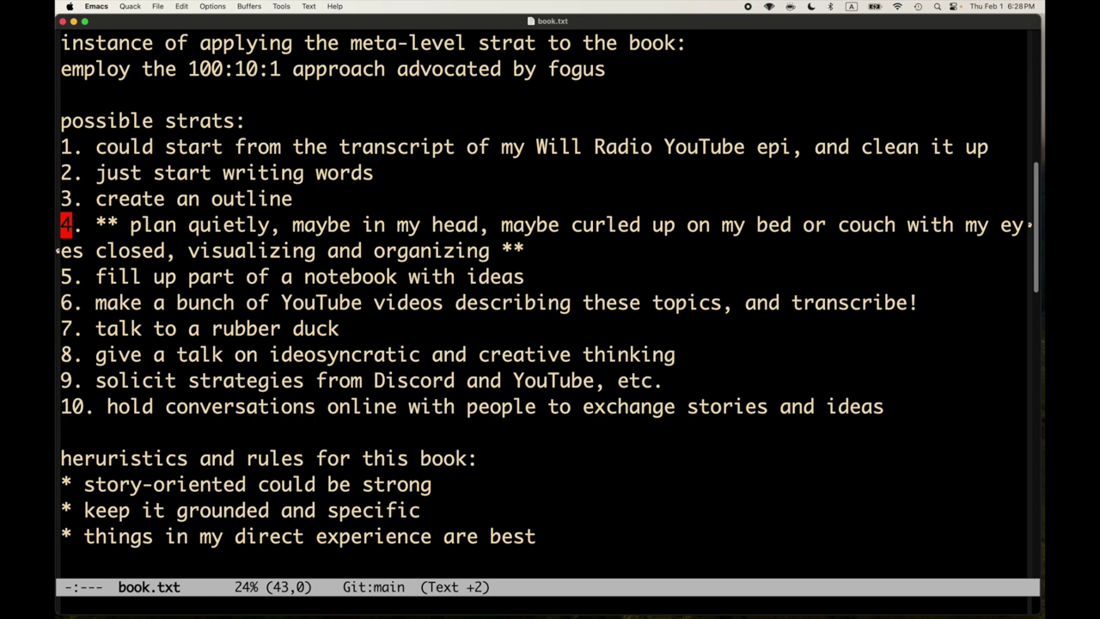
- Flag strat 2, "just start writing words", by enclosing its text in "**" markers, and save the file
key(Right)
key(Right)
key(Down)
key(Down)
key(Left)
key(Left)
key(Up)
key(Up)
key(Up)
key(Up)
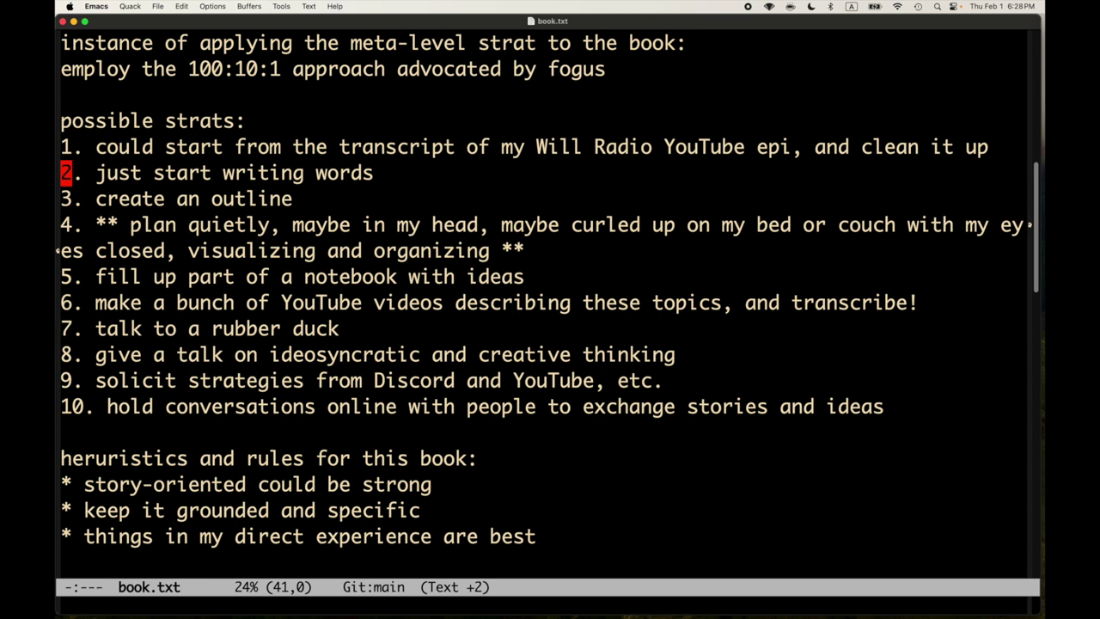
key(Right)
key(Right)
key(Right)
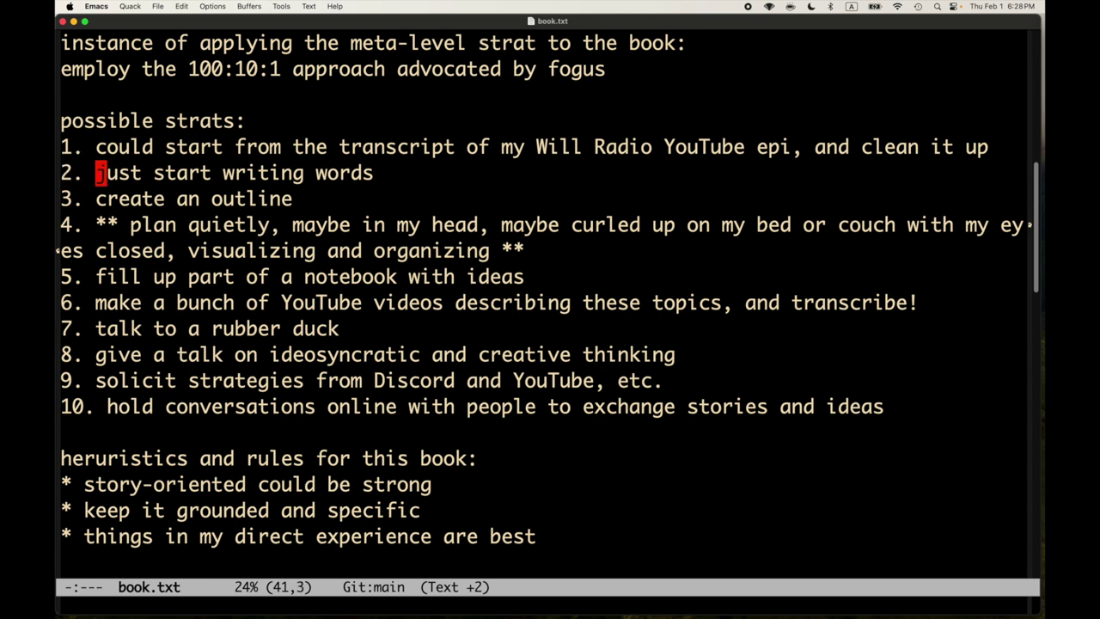
text(**)
key(ctrl+e)
text(**)
- Review strats 1 to 6 of the possible strats, comparing the two flagged ones with their neighbours
key(Up)
key(ctrl+a)
key(Right)
key(Down)
key(Down)
key(Right)
key(Down)
key(Down)
key(Down)
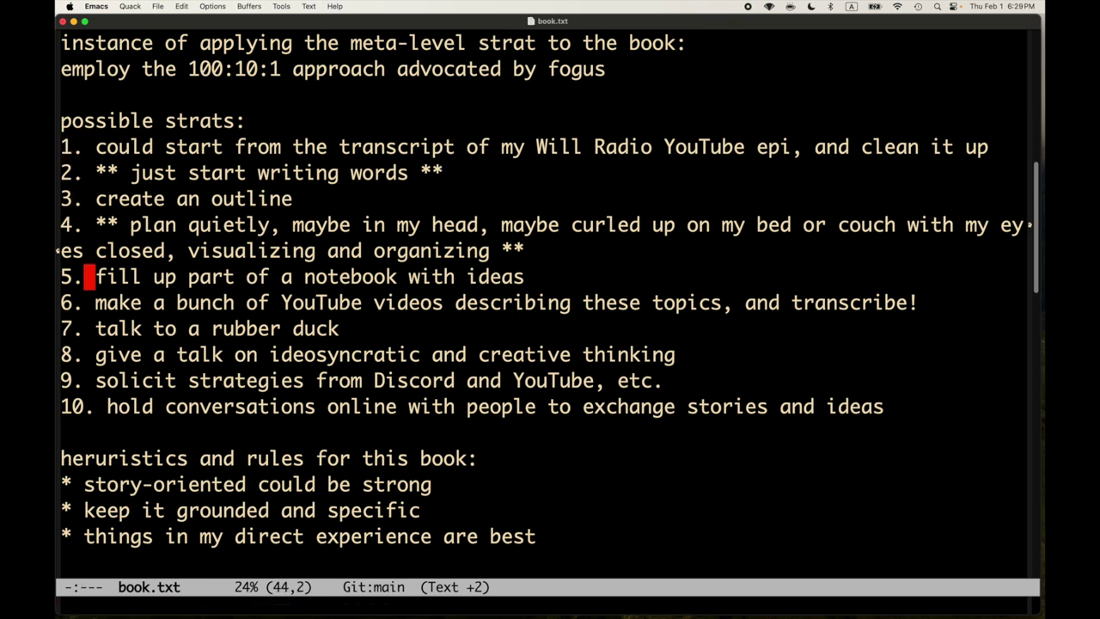
key(Up)
key(Up)
key(Up)
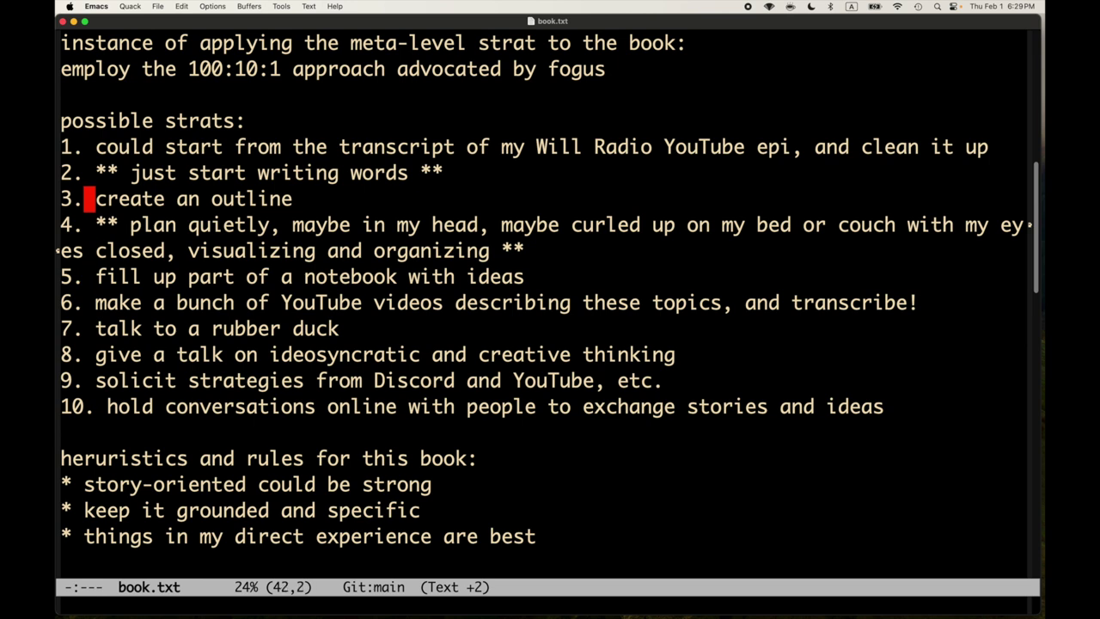
key(Down)
key(Down)
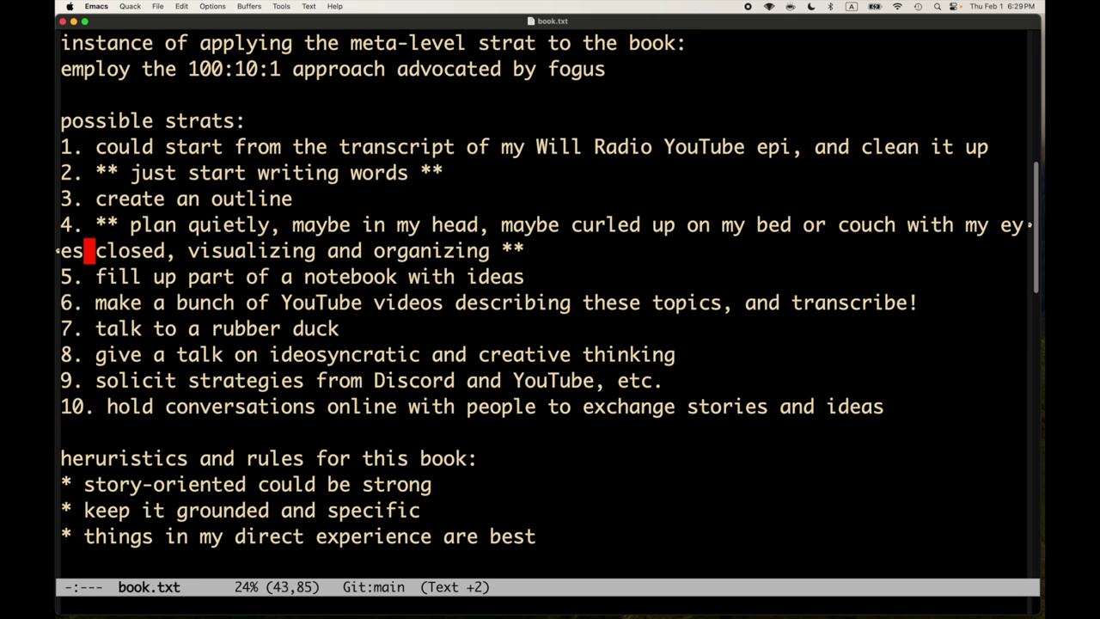
key(Up)
key(Up)
key(Up)
key(Up)
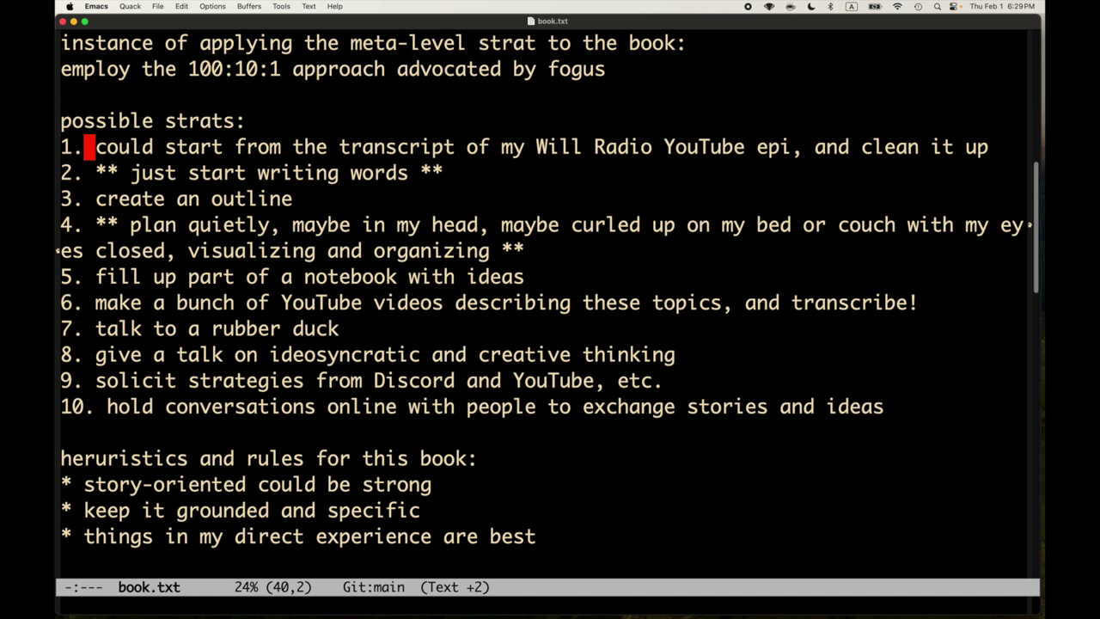
key(Down)
key(Down)
key(Down)
key(Down)
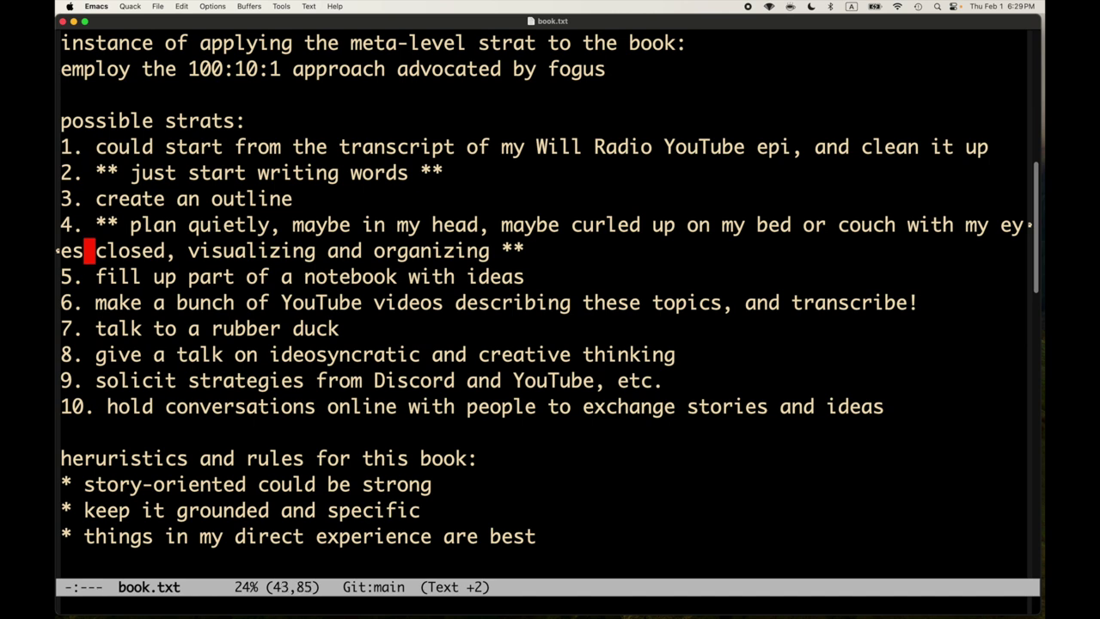
key(Down)
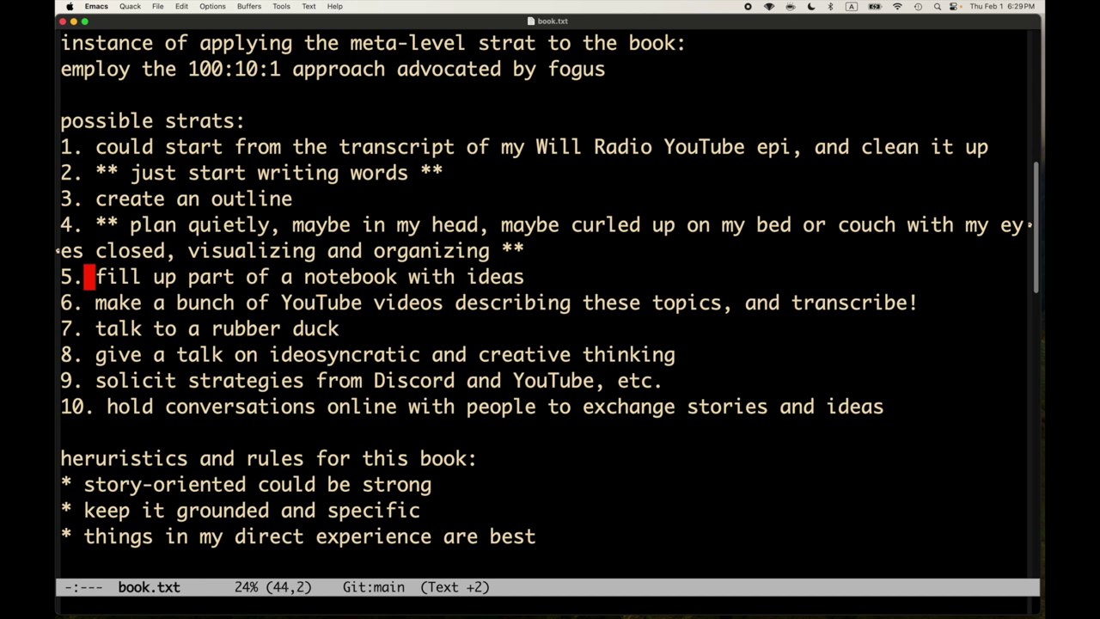
key(Down)
key(Right)
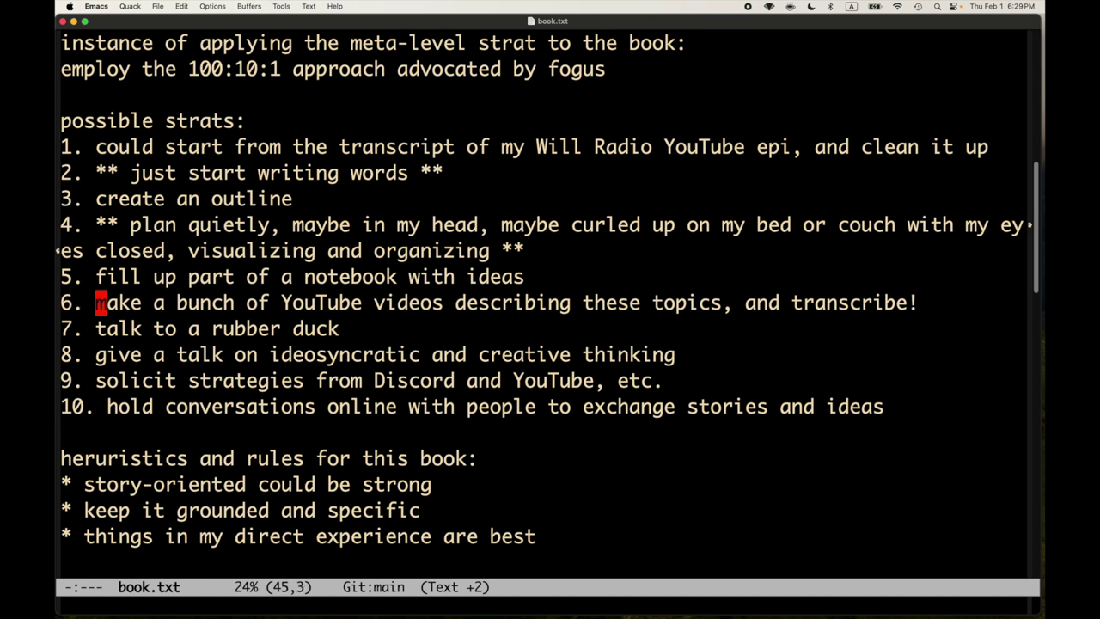
- Review strats 6 to 10 of the possible strats and go back up through the list
key(Down)
key(Up)
key(Down)
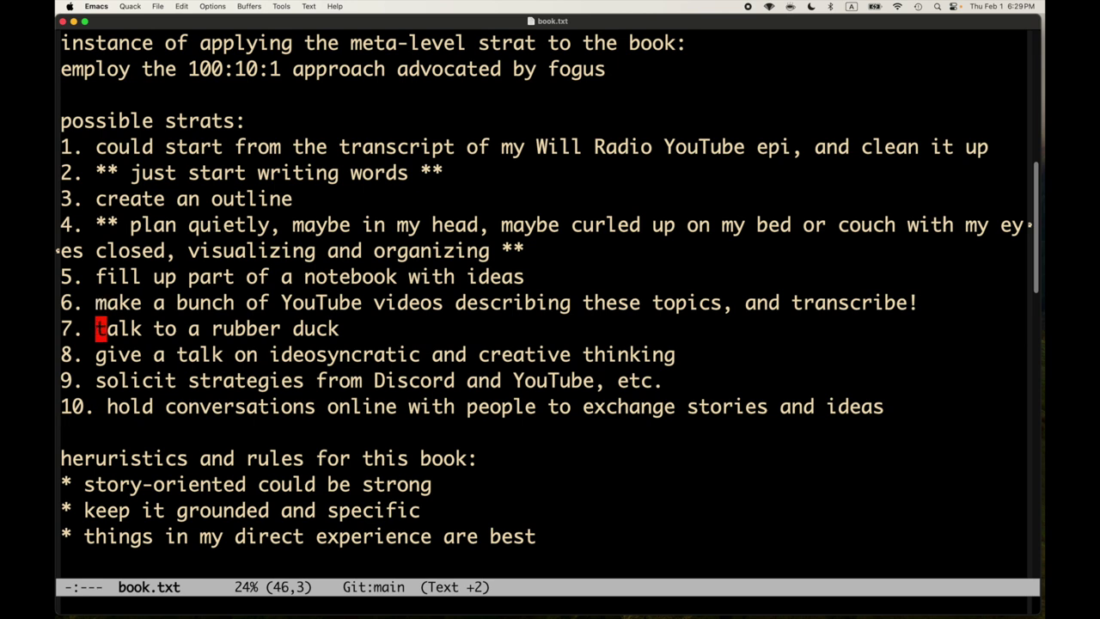
key(Down)
key(Up)
key(Up)
key(Down)
key(Down)
key(Up)
key(Up)
key(Down)
key(Down)
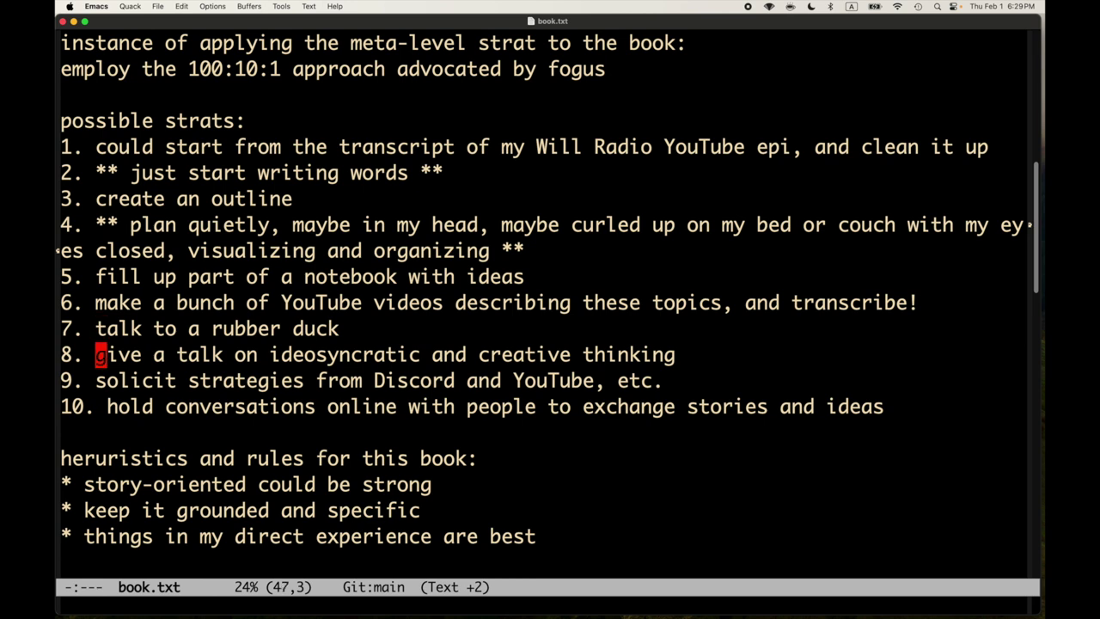
key(Down)
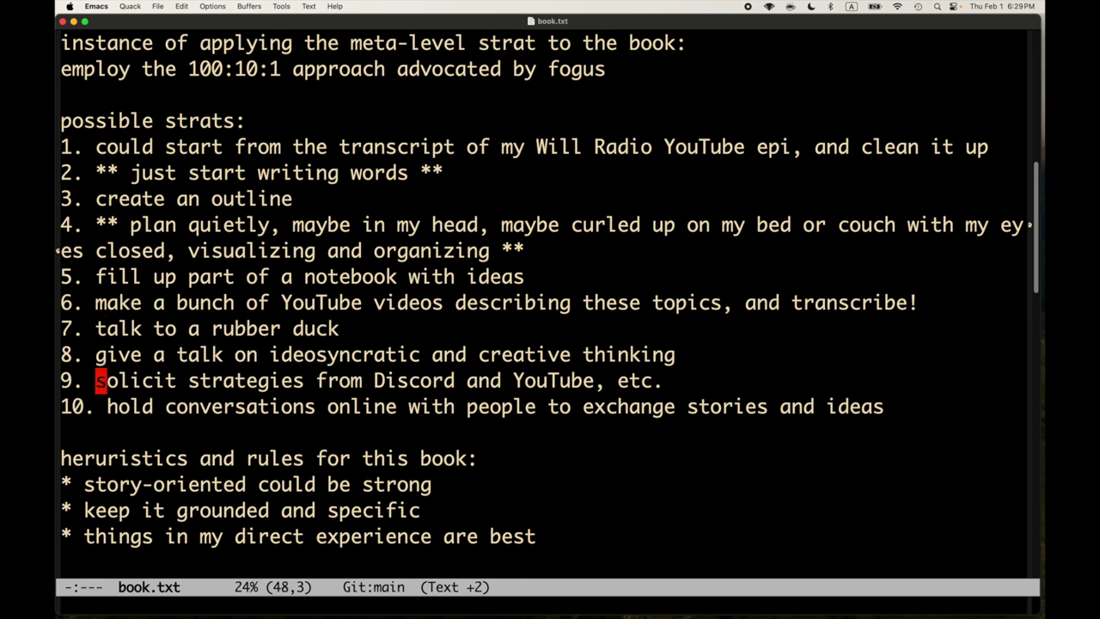
key(Down)
key(Up)
key(Down)
key(Up)
key(Down)
key(Down)
key(Up)
key(Up)
key(Up)
key(Down)
key(Down)
key(Down)
key(Up)
key(Up)
key(Up)
key(Up)
key(Up)
key(Up)
key(Up)
key(Up)
key(Up)
key(Up)
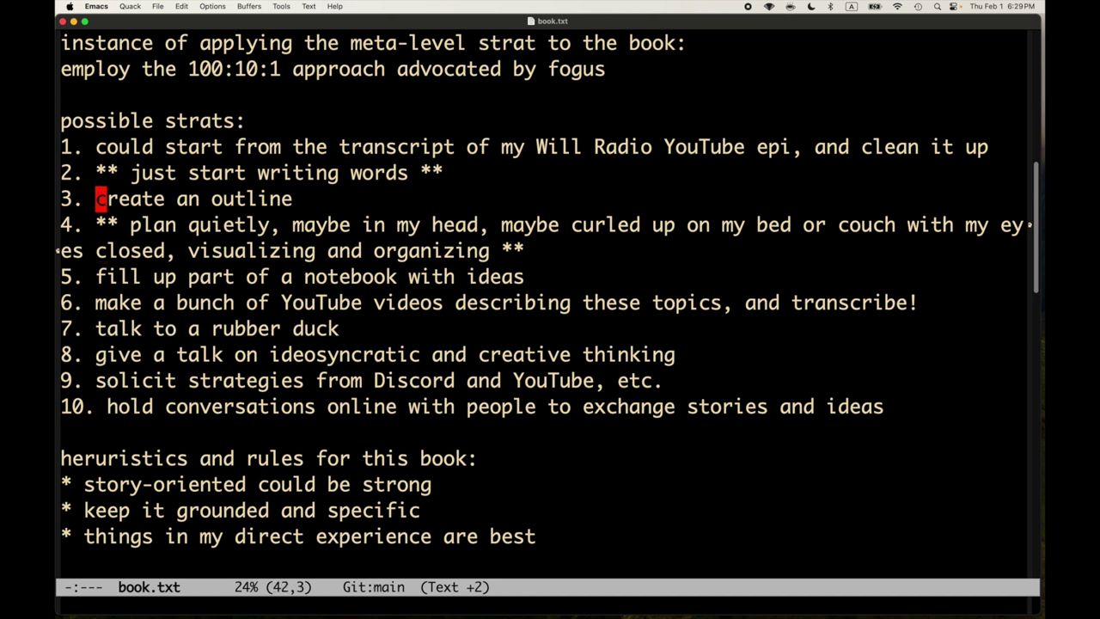
- Move the flagged strat 2 line directly under the "possible strats:" heading, with a blank line separating it from strat 1
key(ctrl+a)
key(ctrl+space)
key(ctrl+e)
key(ctrl+w)
key(Up)
key(Up)
key(Up)
key(Down)
key(ctrl+e)
key(Return)
key(Return)
key(Up)
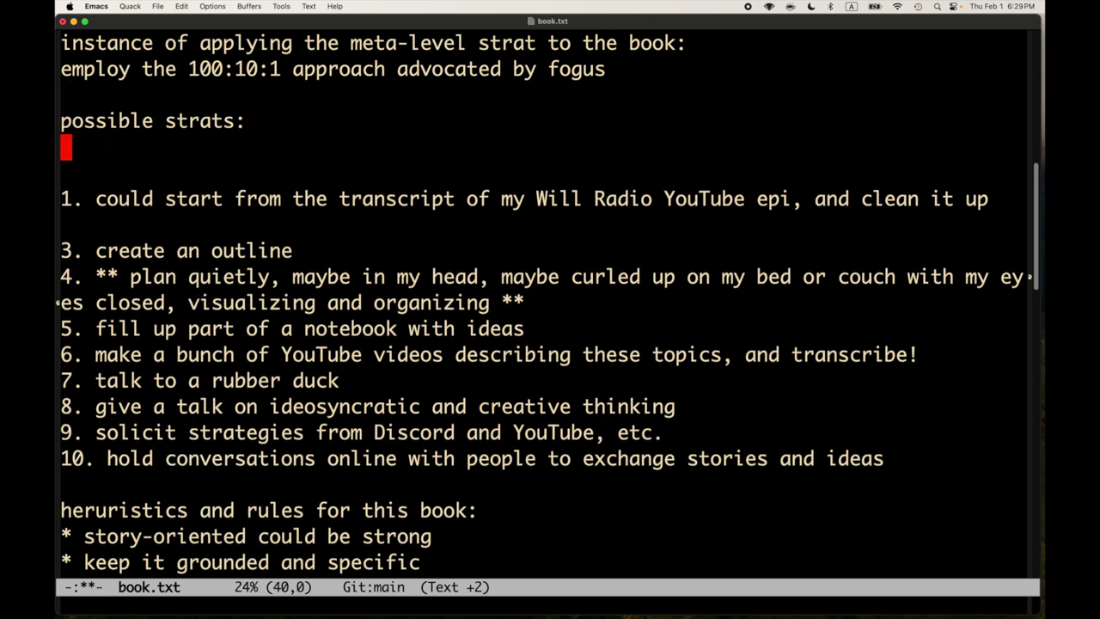
key(ctrl+y)
- Move the flagged strat 4 directly beneath strat 2, remove the empty lines left in the list, and save the file
key(Down)
key(Down)
key(Down)
key(Down)
key(Down)
key(ctrl+a)
key(ctrl+k)
key(BackSpace)
key(Up)
key(BackSpace)
key(Up)
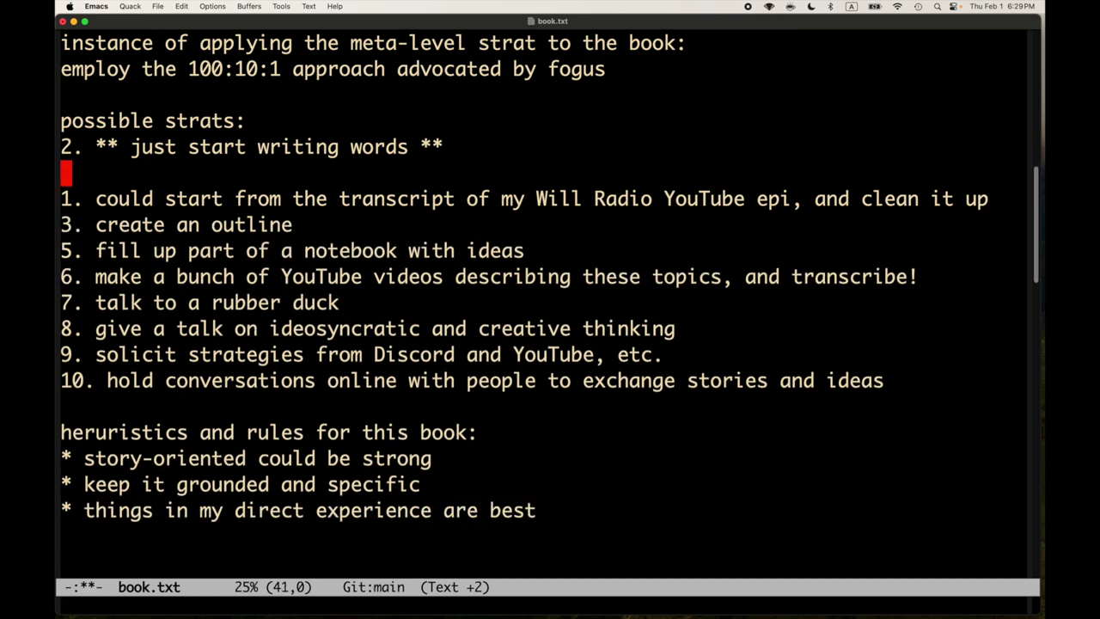
key(Left)
key(Return)
key(ctrl+y)
key(ctrl+x)
key(ctrl+s)
key(ctrl+x)
key(ctrl+s)
- Move strat 2 below strat 4 with a "=>" line between the two, and save the file
key(Up)
key(Up)
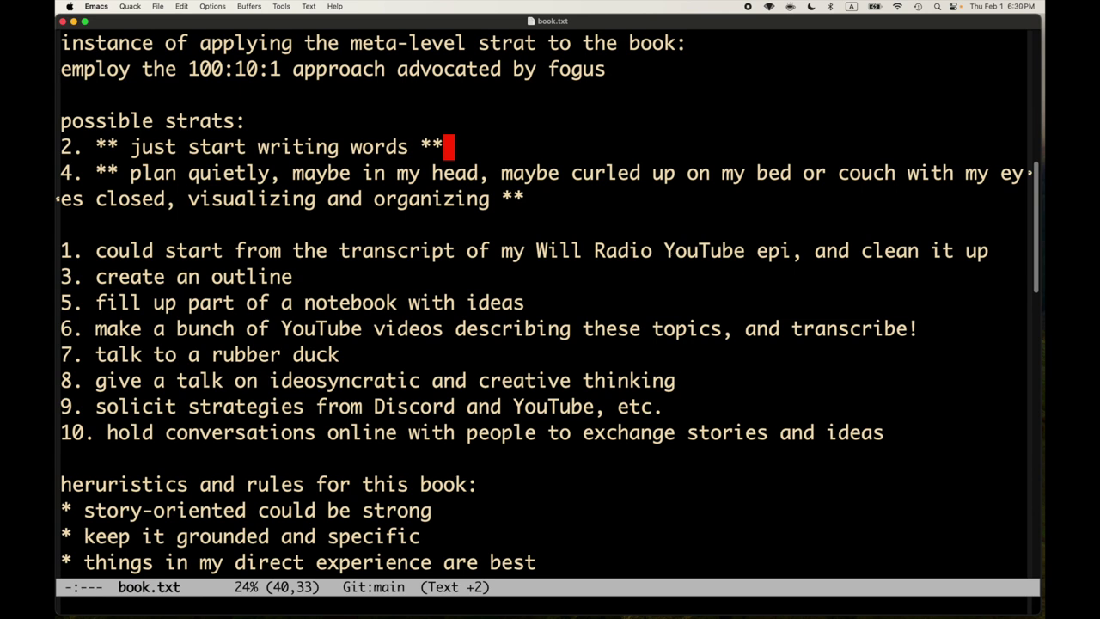
key(ctrl+p)
key(ctrl+f)
key(ctrl+k)
key(BackSpace)
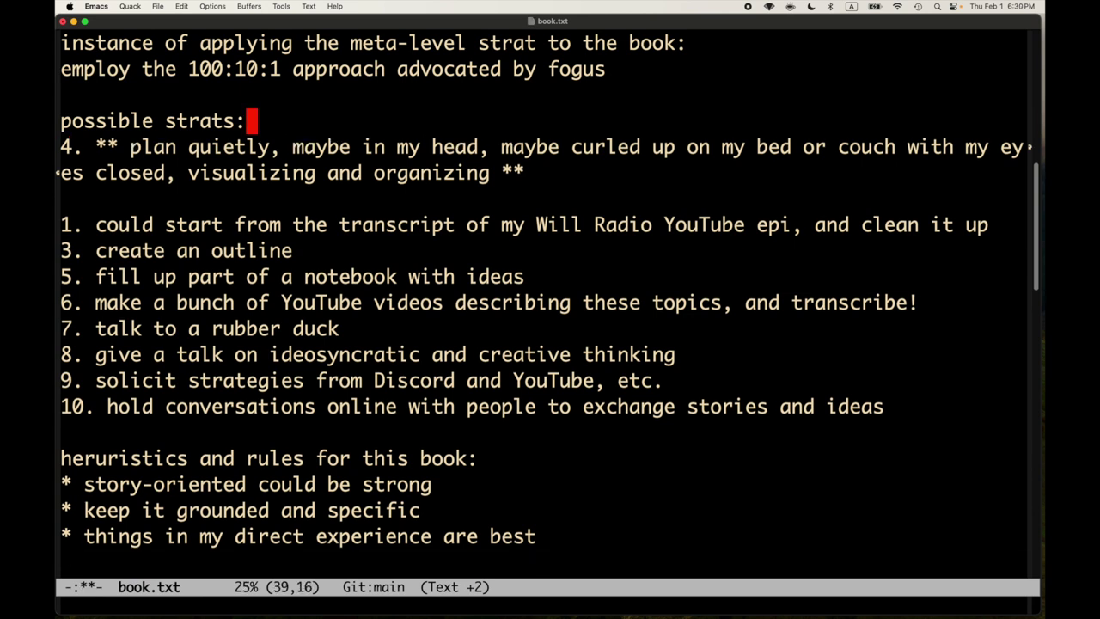
key(ctrl+n)
key(ctrl+n)
key(ctrl+n)
key(Return)
key(ctrl+p)
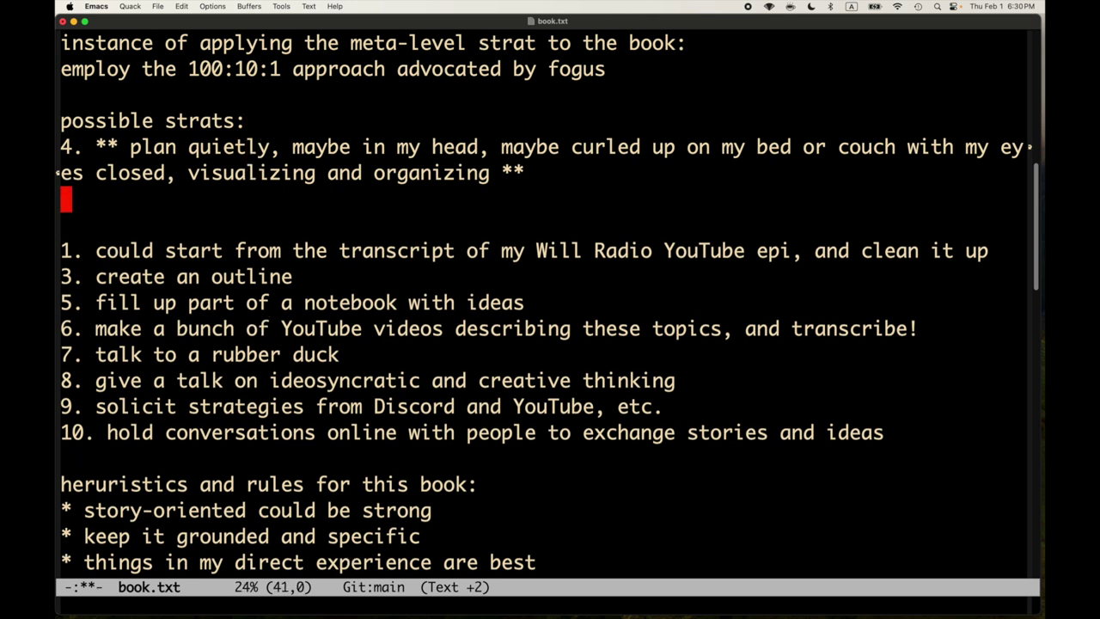
text(=>)
key(Return)
key(ctrl+y)
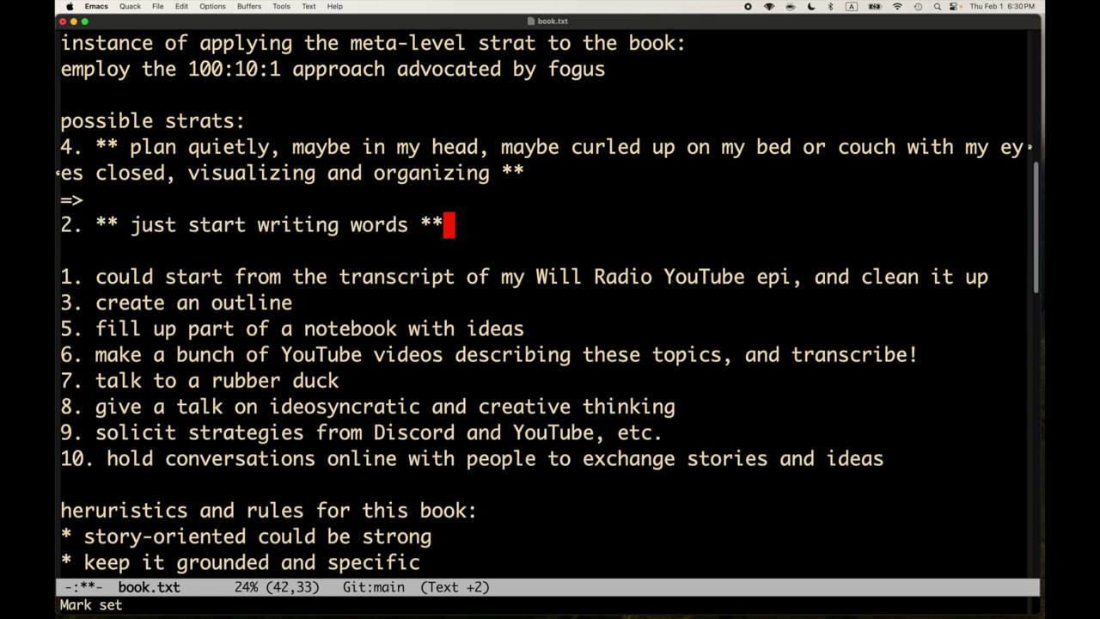
key(ctrl+x)
key(ctrl+s)
key(ctrl+x)
key(ctrl+s)
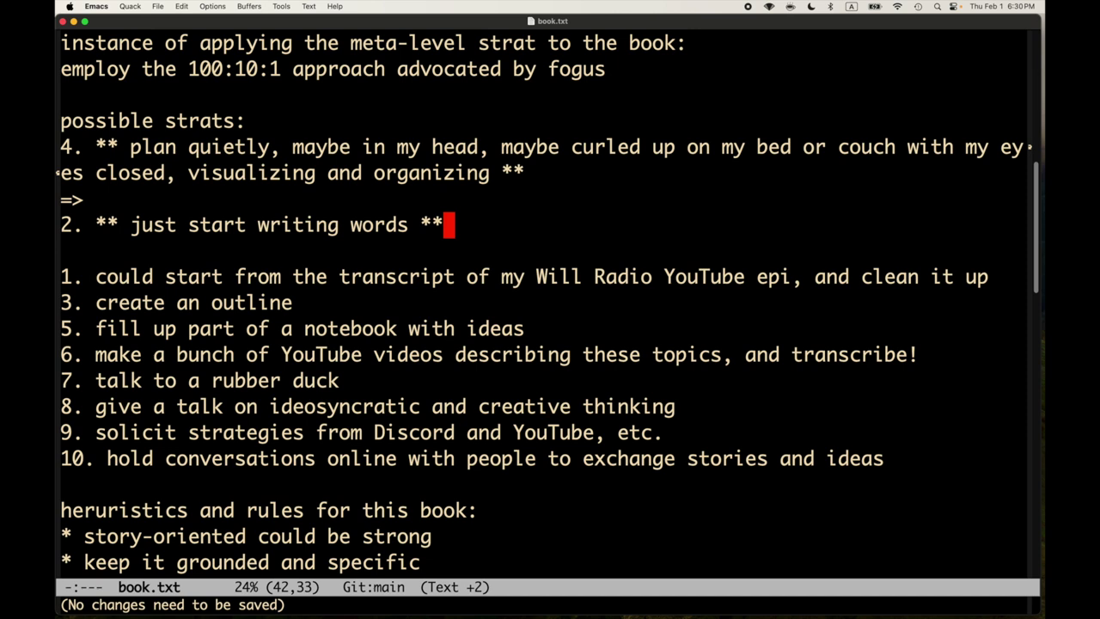
- Add the line "=> GOTO 4" beneath strat 2 and save the file
key(Return)
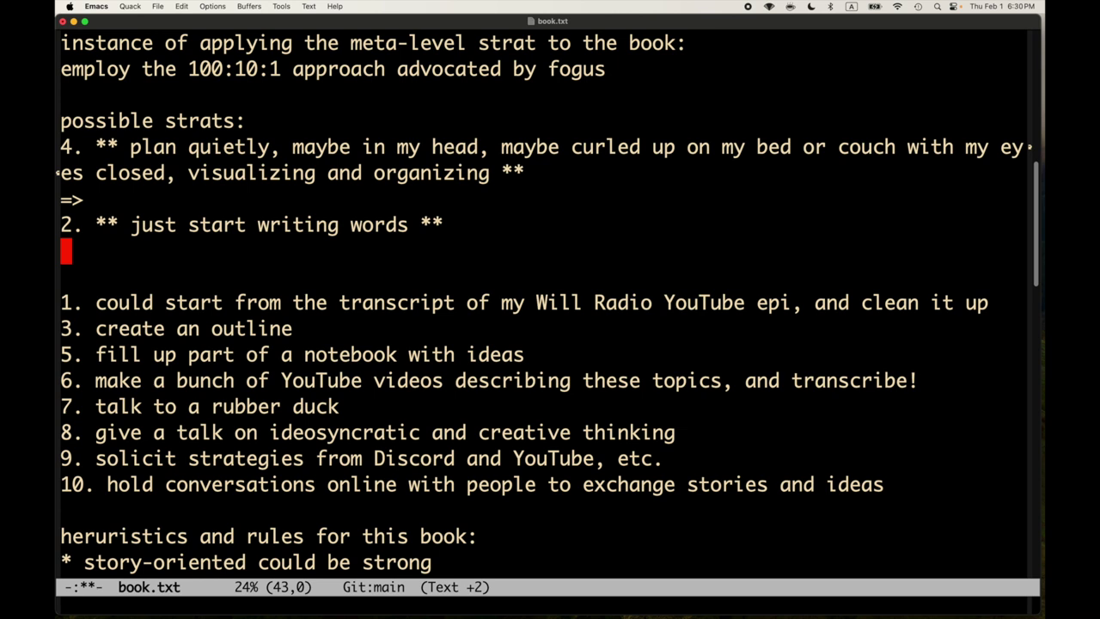
text(=> GO)
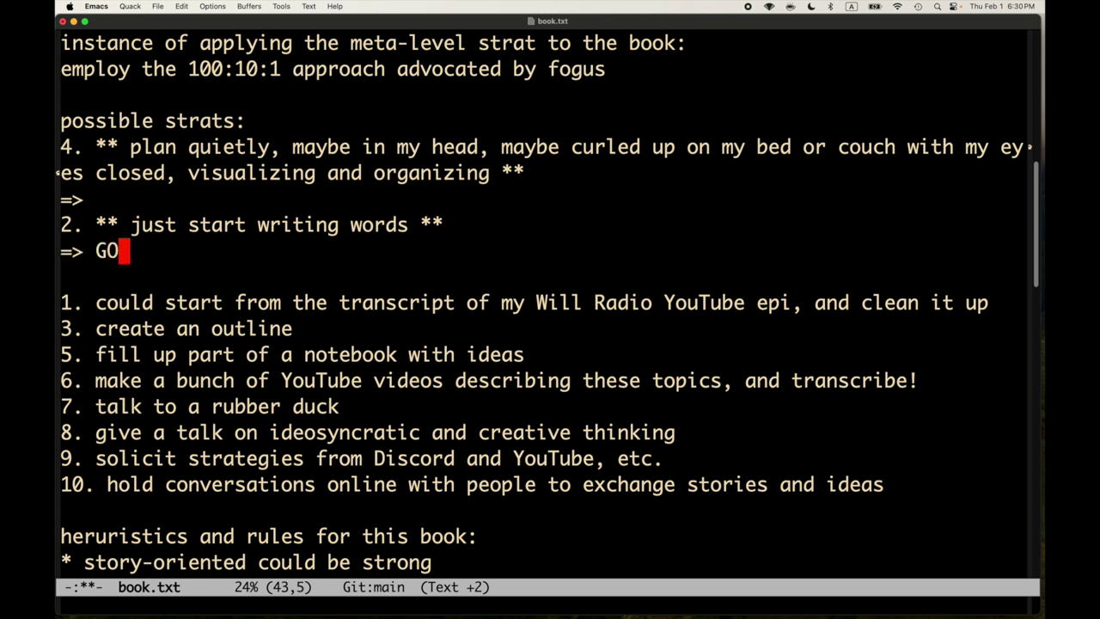
text(TO 4.)
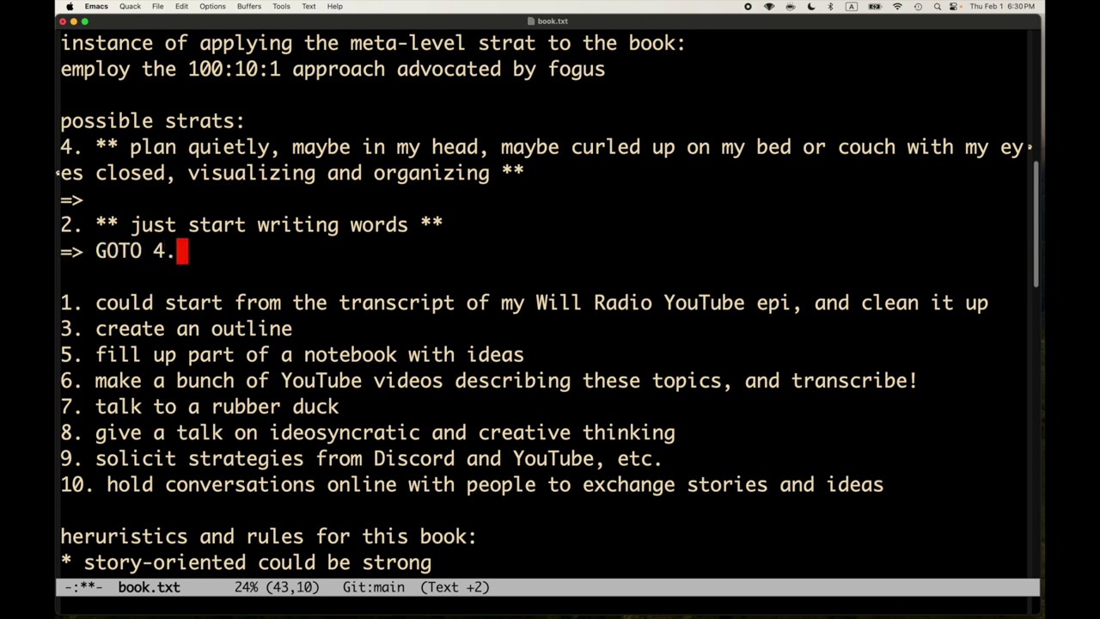
key(BackSpace)
text(,)
key(BackSpace)
key(BackSpace)
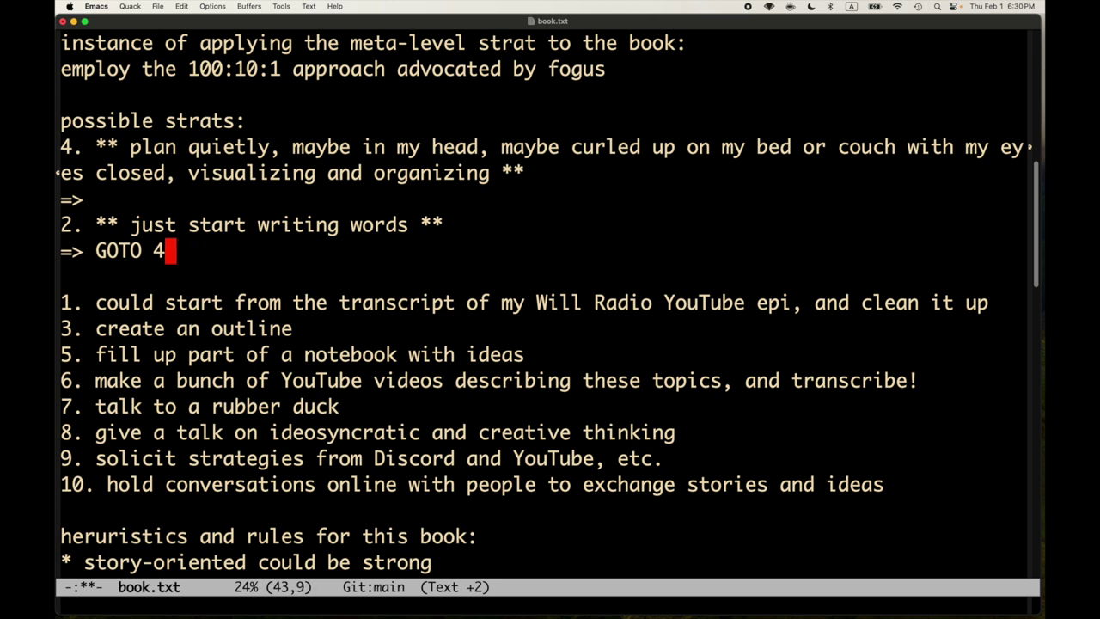
key(ctrl+x)
key(ctrl+s)
key(ctrl+x)
key(ctrl+s)
- Insert the line "is it February 29th?" between strat 2 and the "=> GOTO 4" line
click(89, 199)
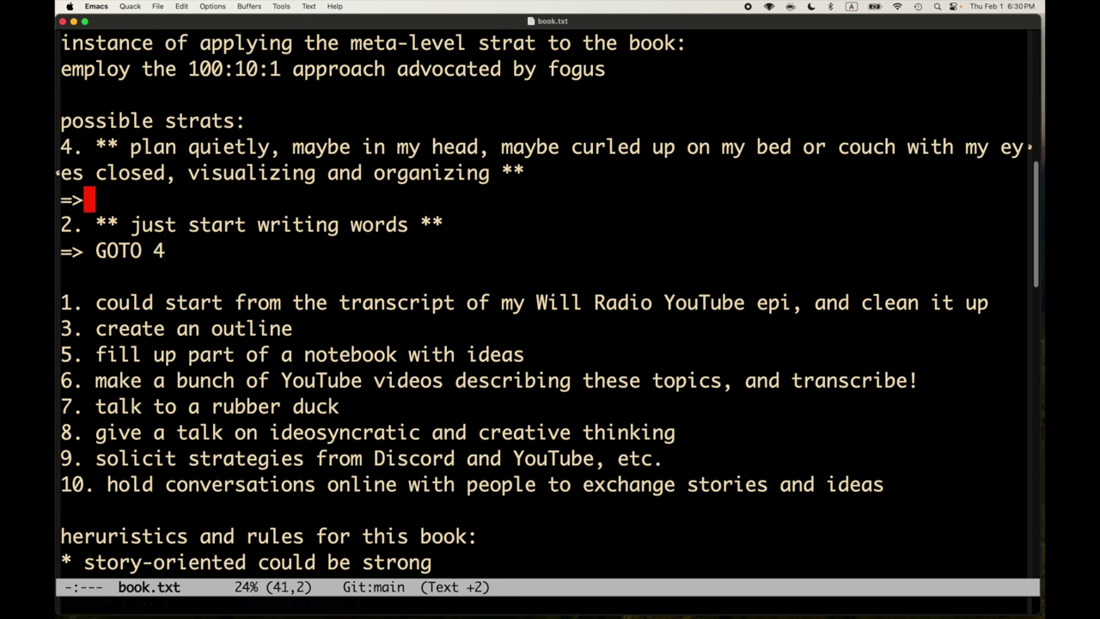
click(171, 226)
key(ctrl+e)
key(Return)
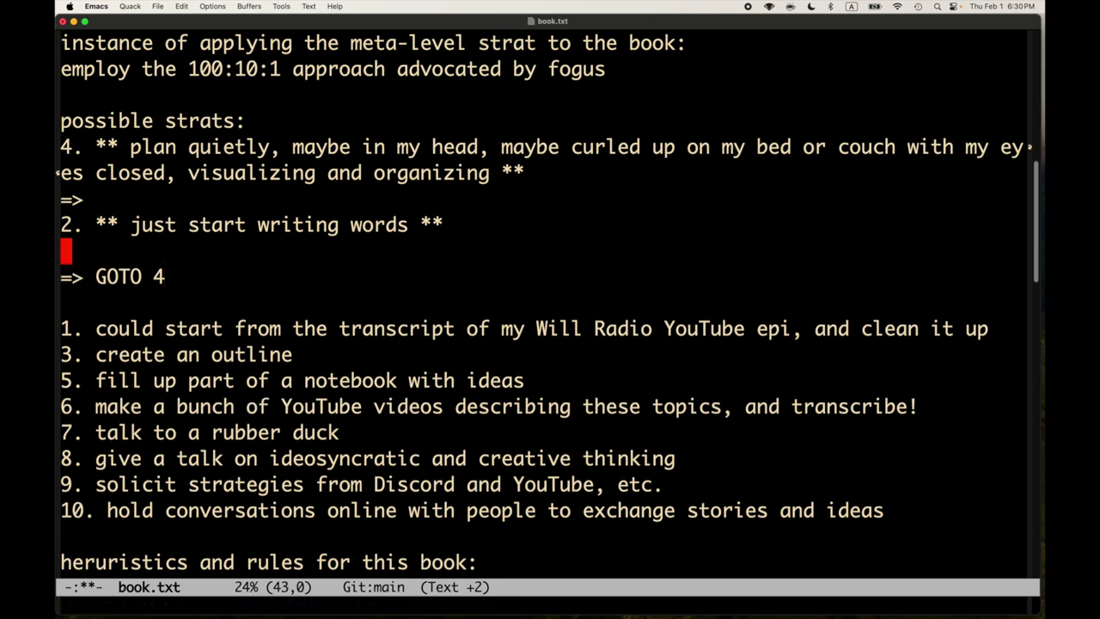
text(=)
key(BackSpace)
text(is it )
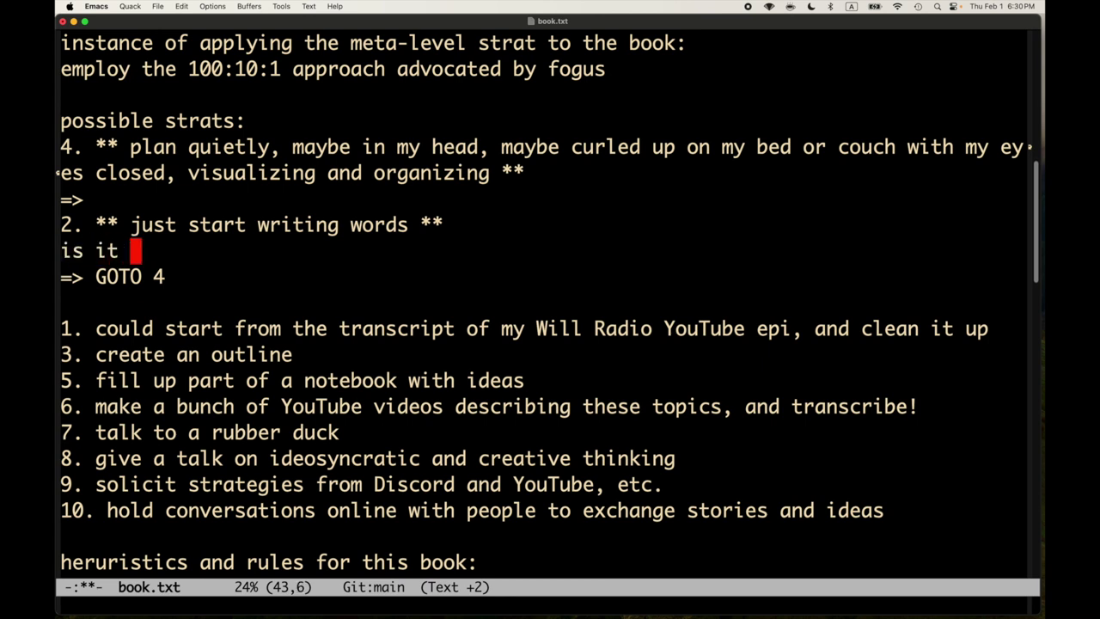
text(Februart)
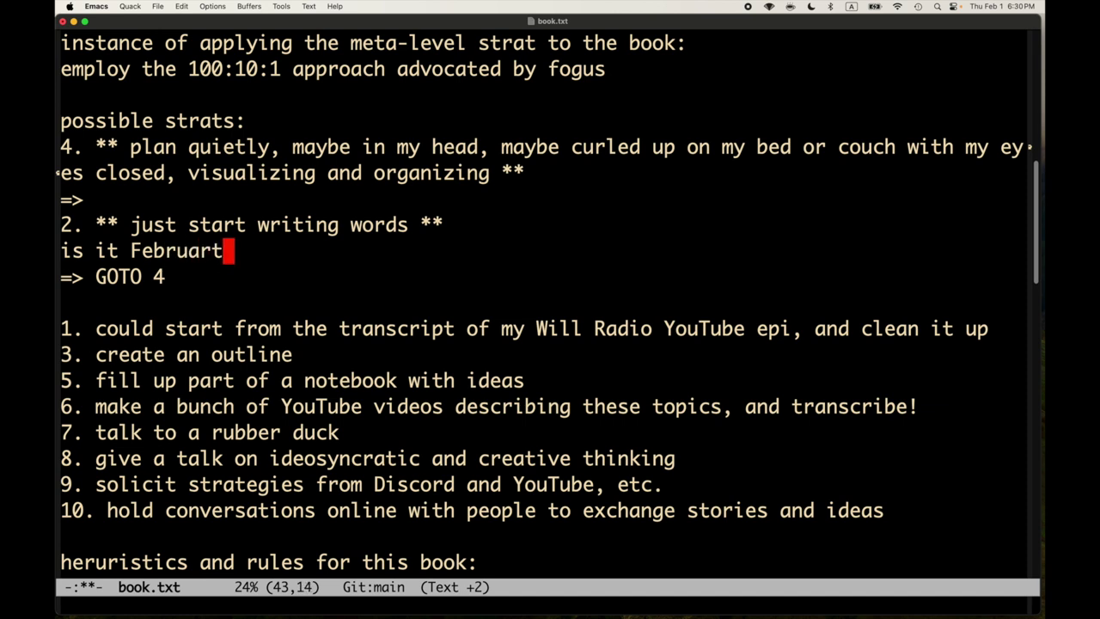
key(BackSpace)
text(y 28)
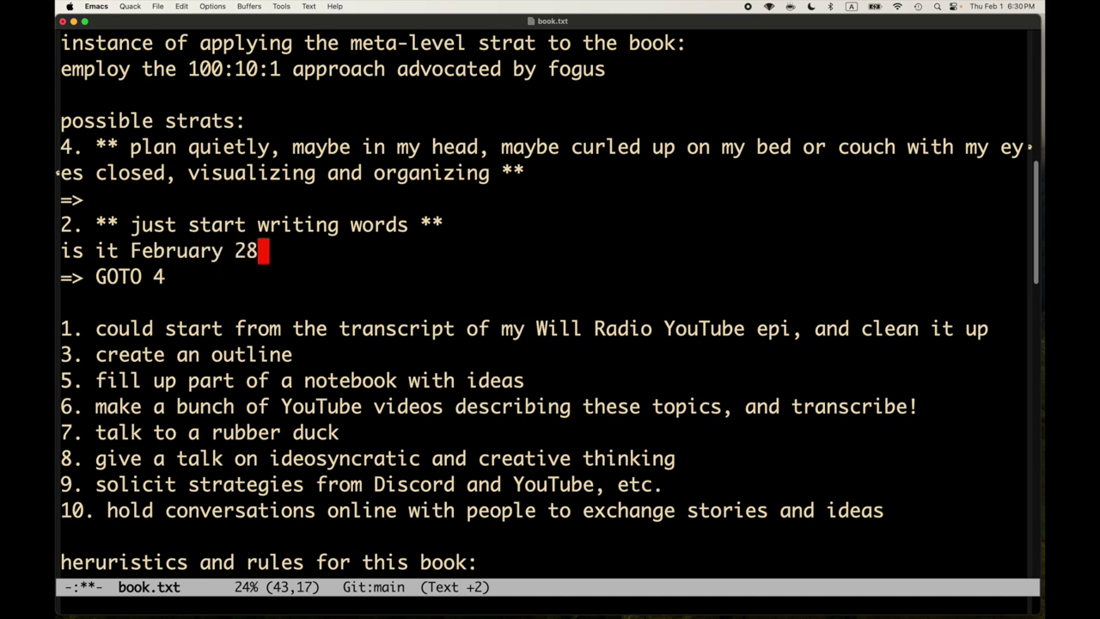
key(BackSpace)
text(9th?)
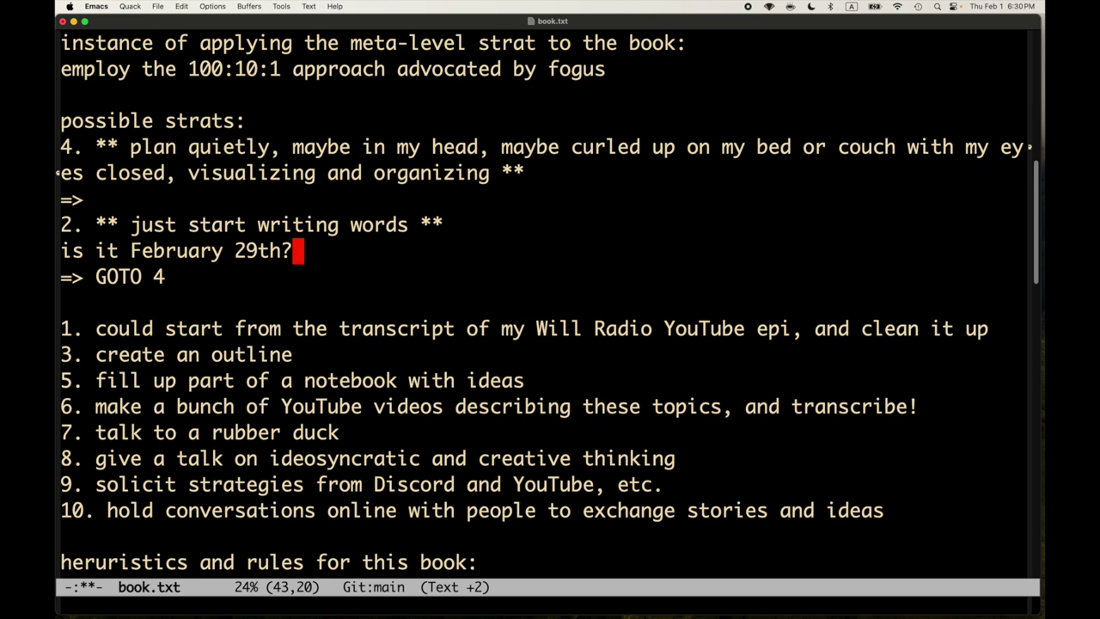
key(Return)
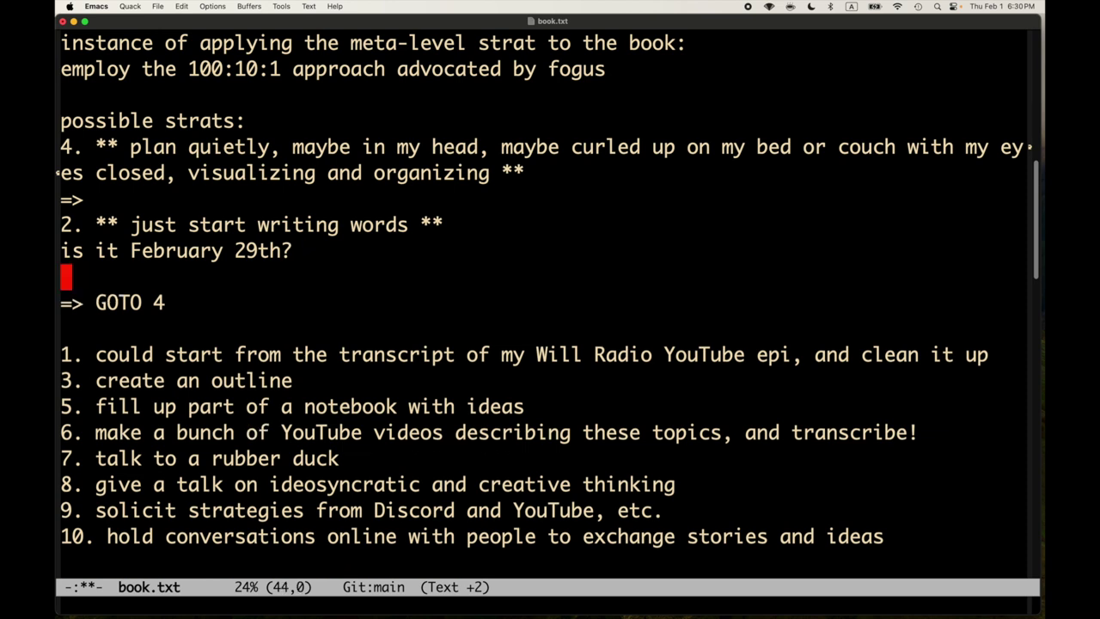
- Add the line "if yes, shop it!" beneath the February 29th question
key(BackSpace)
key(BackSpace)
key(Return)
text(if yes,)
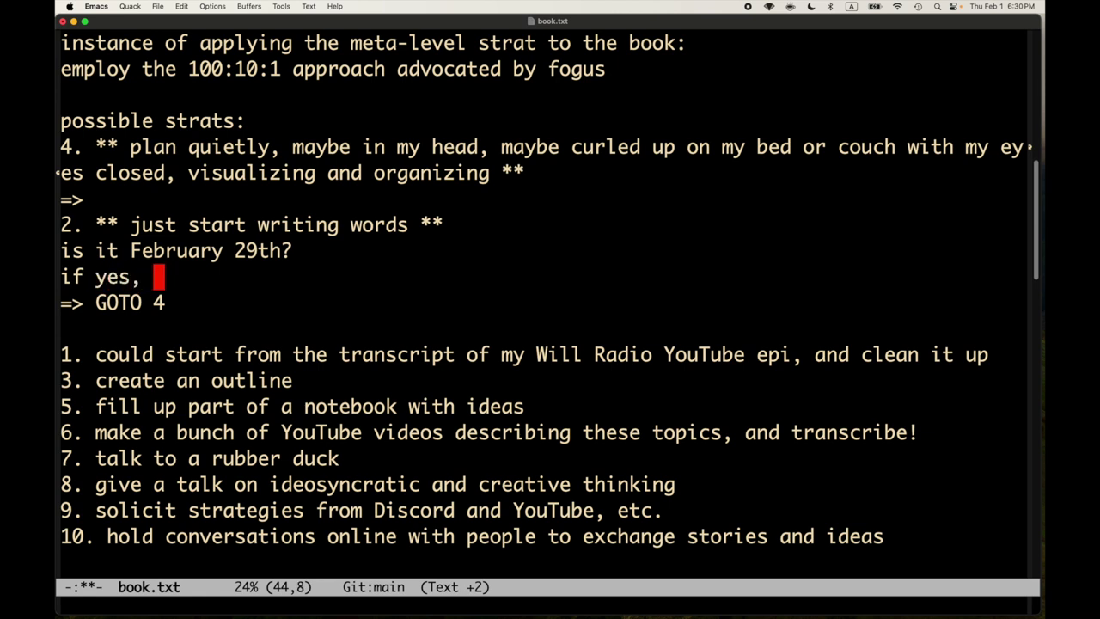
text( send)
key(BackSpace)
key(BackSpace)
key(BackSpace)
key(BackSpace)
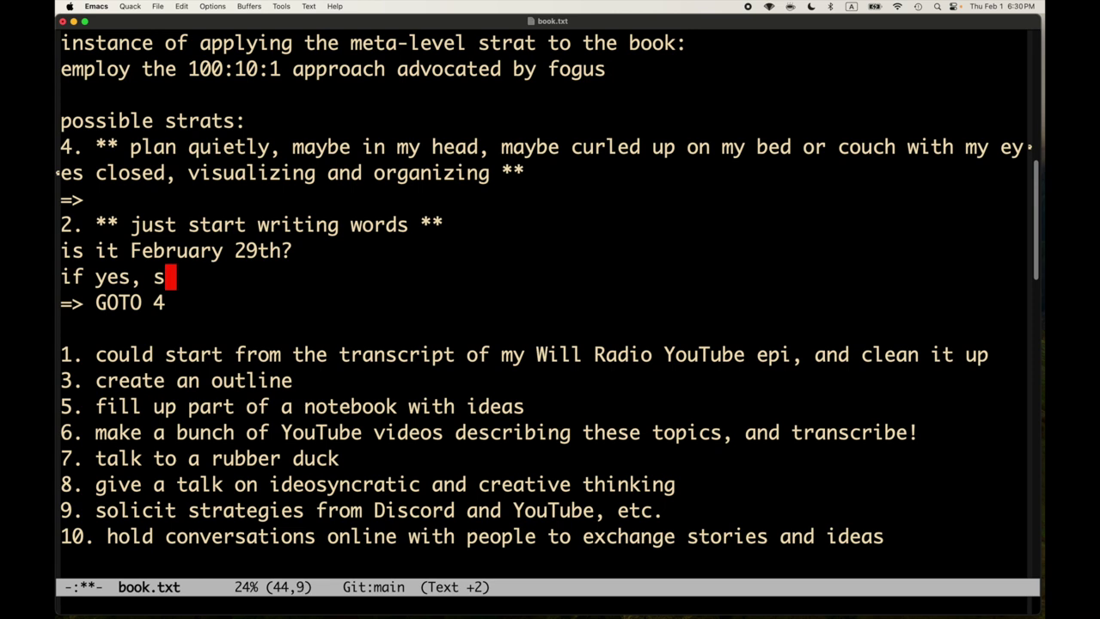
text(hop it!)
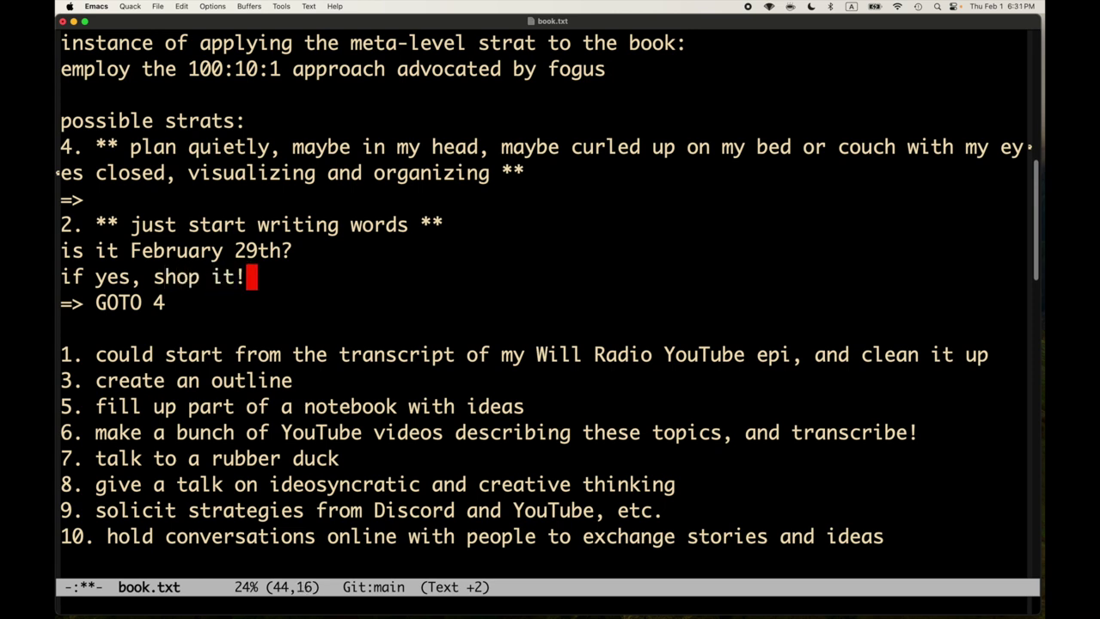
- Replace "=> GOTO 4" with "if no, GOTO 4" beneath the "if yes, shop it!" line and save the file
key(Right)
key(Right)
key(BackSpace)
key(BackSpace)
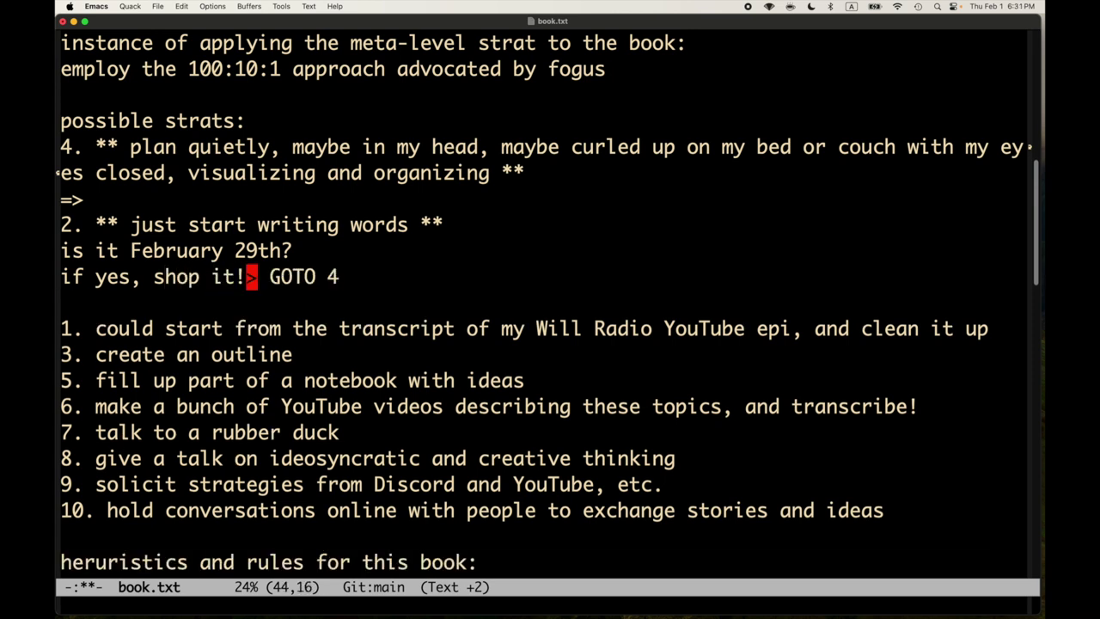
key(Right)
key(BackSpace)
key(Return)
text(o)
key(BackSpace)
text(if nom)
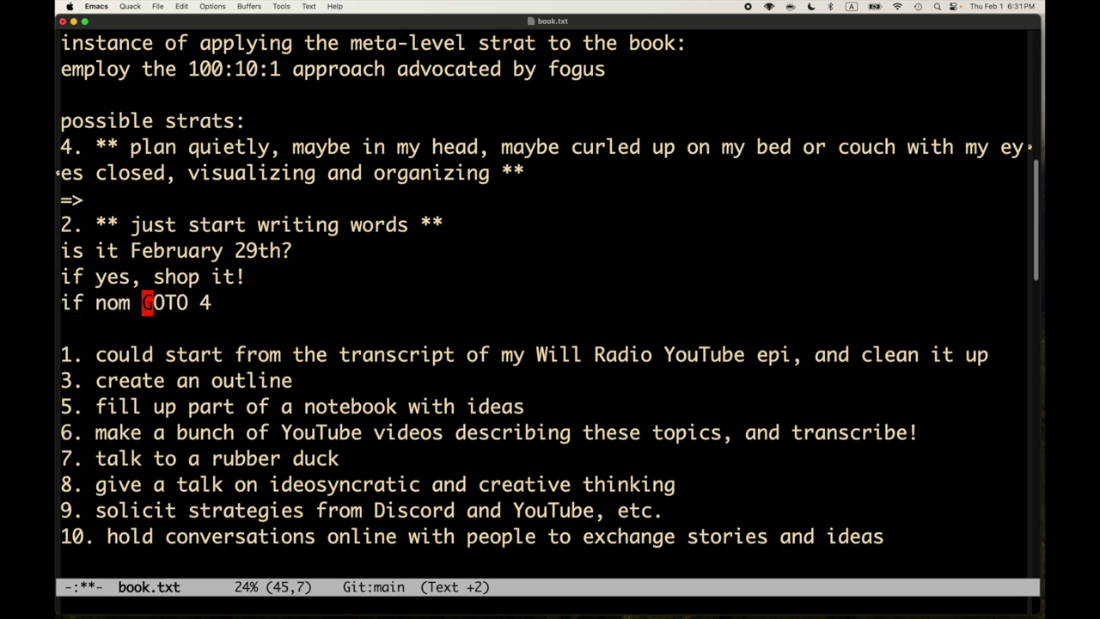
key(BackSpace)
key(BackSpace)
text(,)
key(ctrl+x)
key(ctrl+s)
key(ctrl+x)
key(ctrl+s)
- Insert one blank line between the "possible strats:" heading and strat 4, and save the file
click(67, 328)
key(Up)
key(Up)
key(Up)
key(Up)
key(Up)
key(Up)
key(Up)
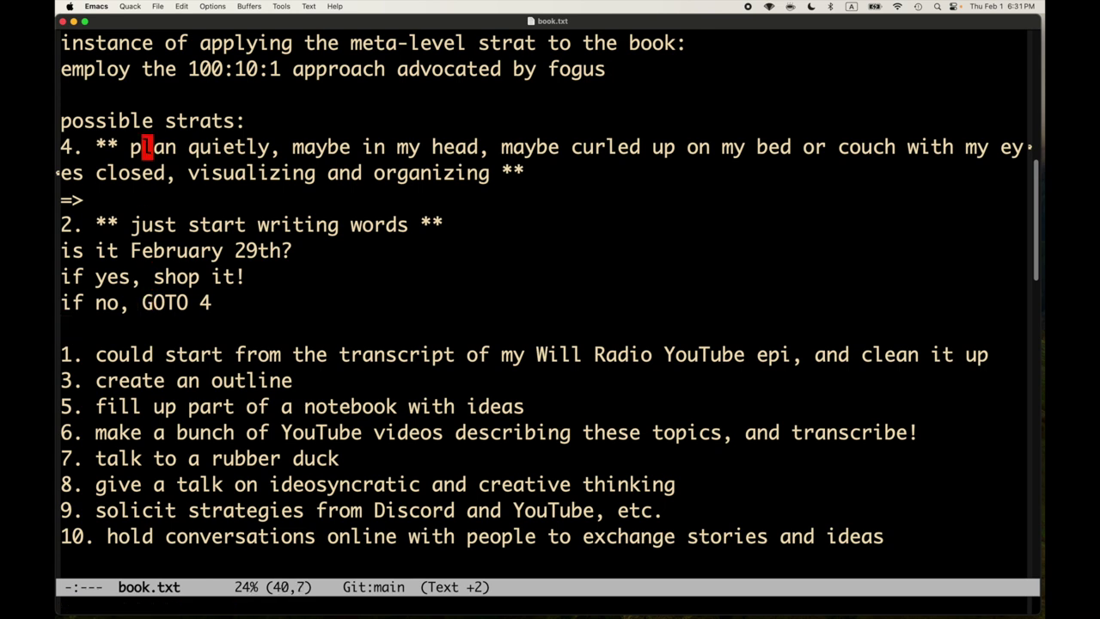
key(Down)
key(ctrl+a)
key(Return)
key(Up)
key(Return)
key(ctrl+x)
key(ctrl+s)
key(ctrl+d)
key(ctrl+x)
key(ctrl+s)
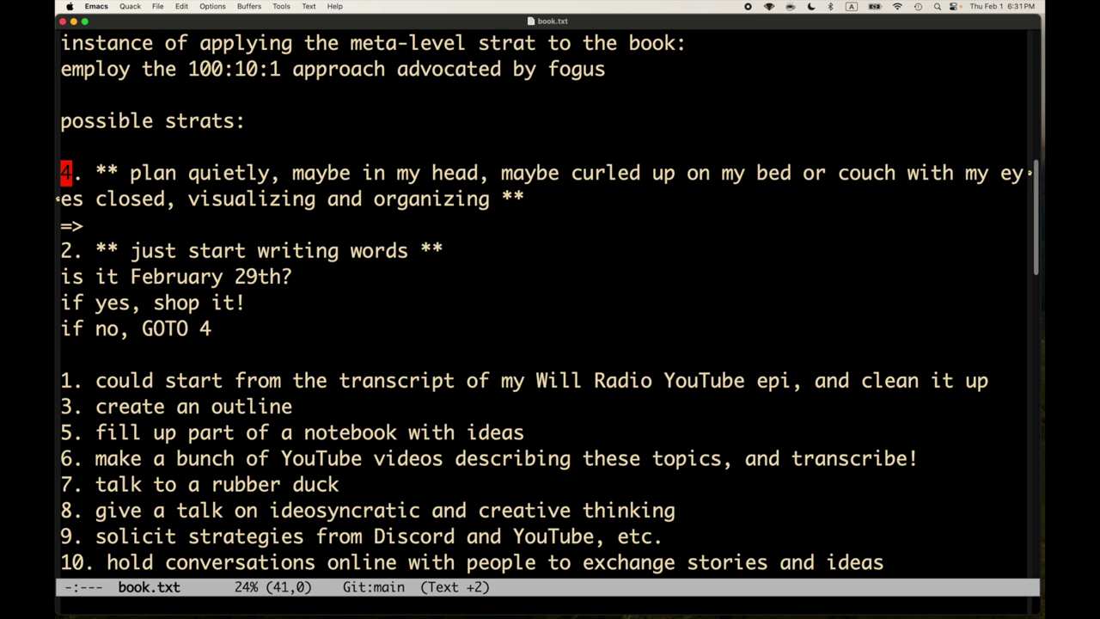
- Review the loop formed by strat 4, strat 2 and the February 29th check
key(ctrl+space)
key(ctrl+e)
key(ctrl+e)
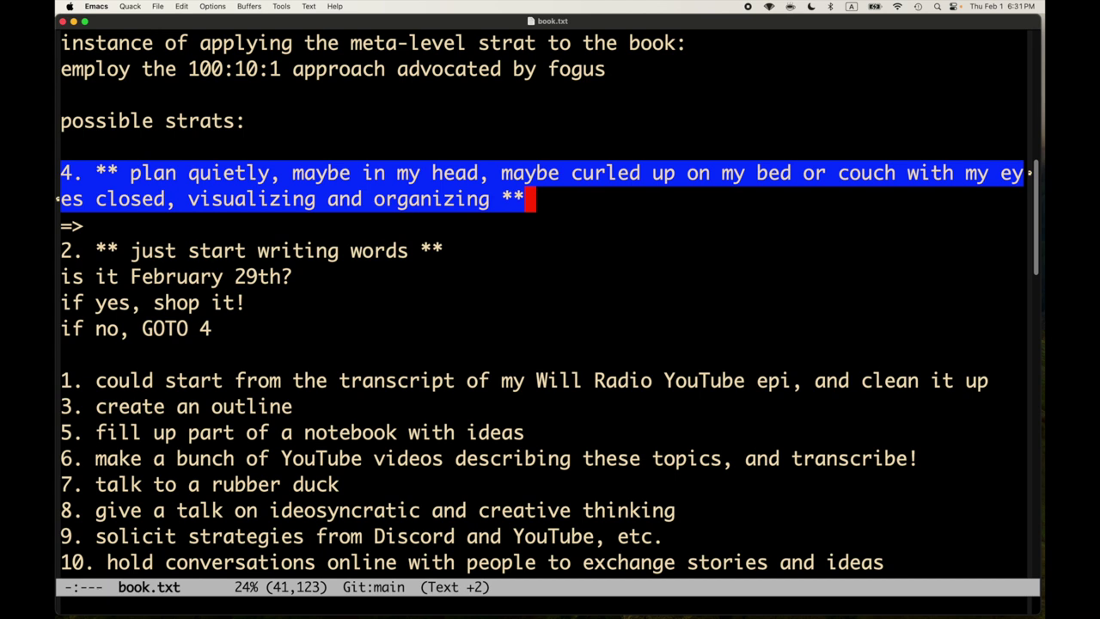
key(ctrl+g)
key(ctrl+p)
key(ctrl+n)
key(ctrl+n)
key(ctrl+n)
key(ctrl+e)
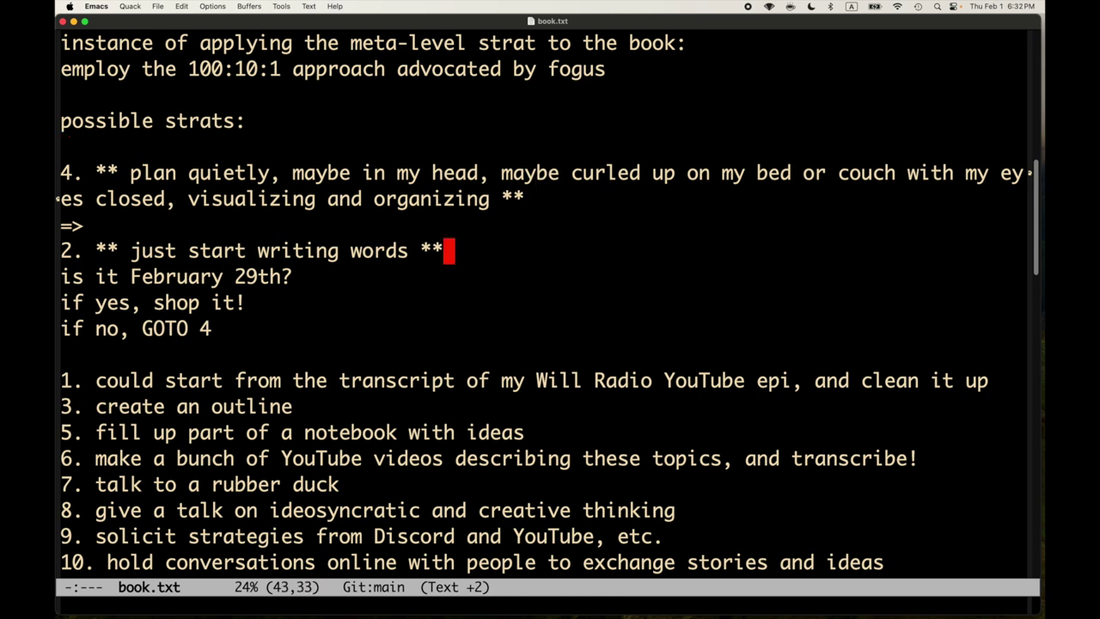
key(ctrl+p)
key(ctrl+p)
key(ctrl+p)
key(ctrl+p)
key(ctrl+n)
key(ctrl+n)
key(ctrl+n)
key(ctrl+n)
key(ctrl+p)
key(ctrl+p)
key(ctrl+p)
key(ctrl+p)
key(ctrl+n)
key(ctrl+n)
key(ctrl+n)
key(ctrl+n)
- Browse from the book1 directory up to will-writes-books and open book.txt in the book2 directory
key(ctrl+x)
key(ctrl+f)
key(Return)
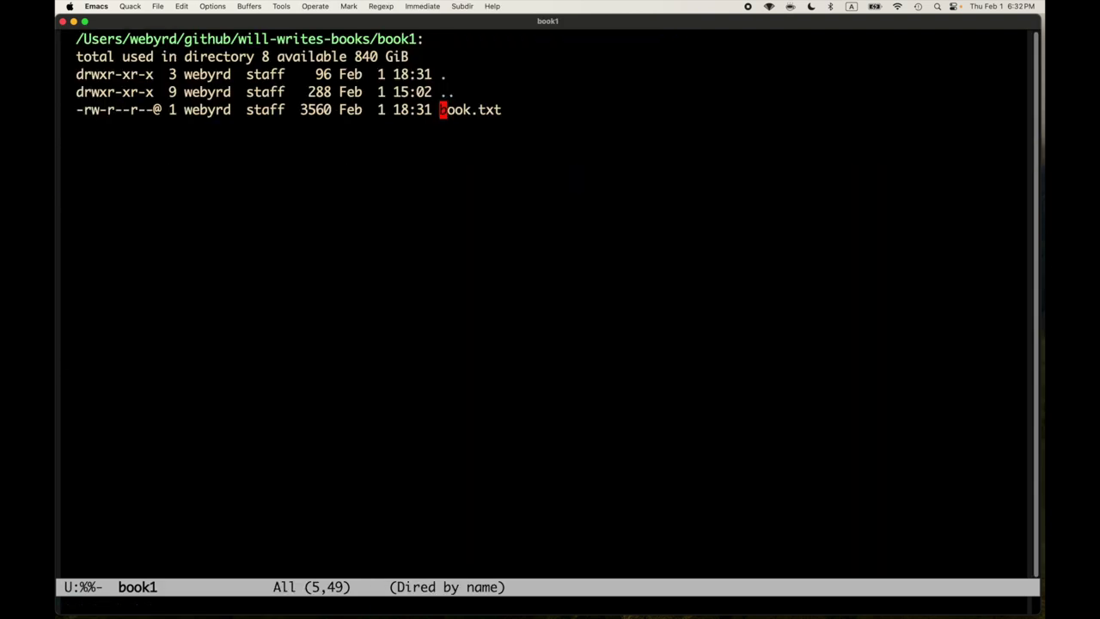
key(Up)
key(Return)
key(Down)
key(Down)
key(Down)
key(Down)
key(Down)
key(Return)
key(Down)
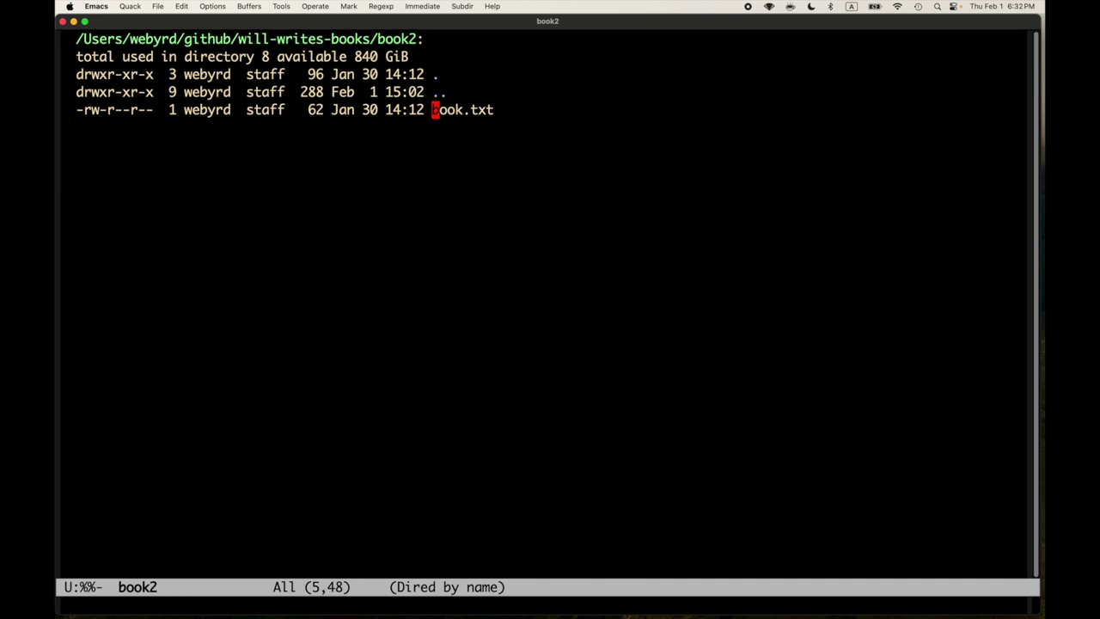
key(Up)
key(Return)
- Delete a trailing blank line at the end of the book2 file and save it
key(Down)
key(Down)
key(Down)
key(Down)
key(Down)
key(Down)
key(BackSpace)
key(ctrl+x)
key(ctrl+s)
key(Up)
key(Up)
key(Up)
key(Up)
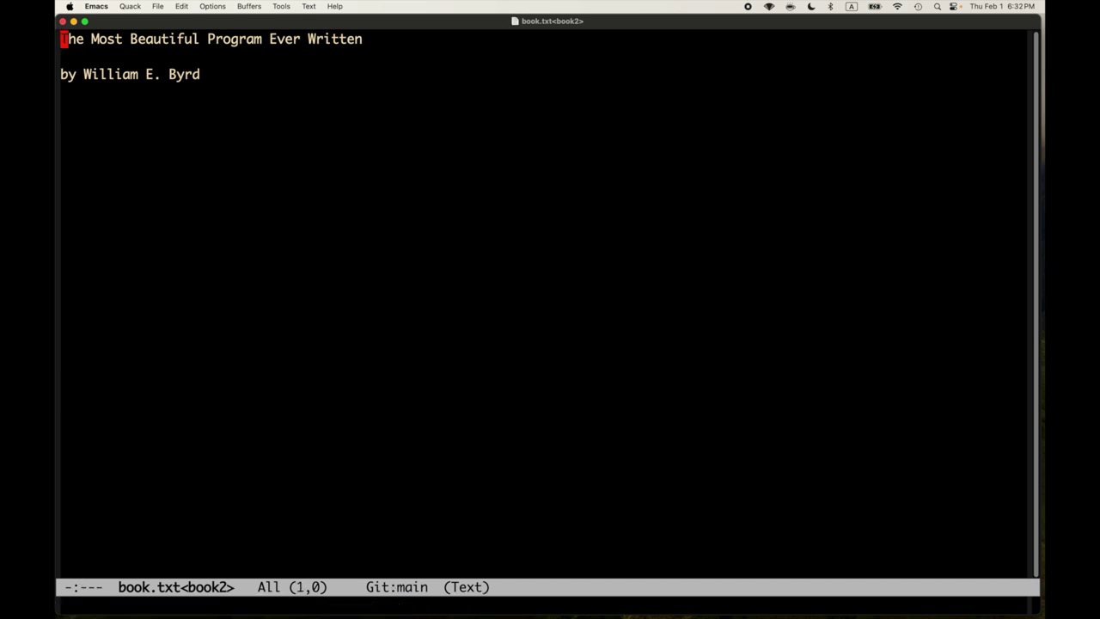
key(Down)
key(Return)
key(Return)
key(Up)
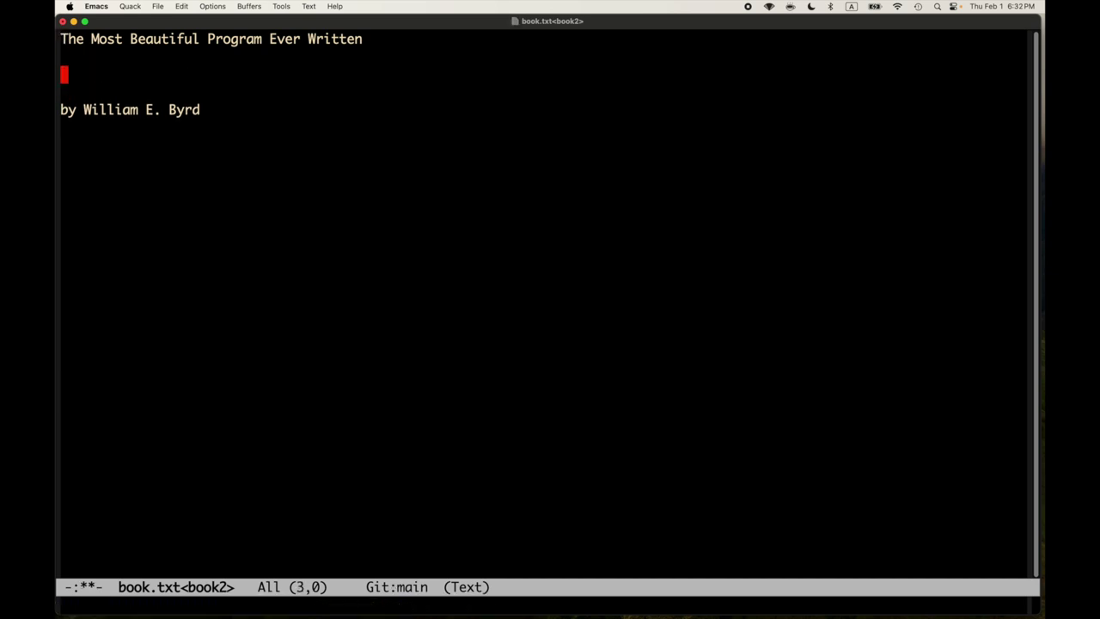
text(M)
key(BackSpace)
key(Up)
key(Up)
key(Down)
key(Down)
key(BackSpace)
key(Down)
key(BackSpace)
- Prefix the book title on the first line with "Final title: " and save the file
key(Up)
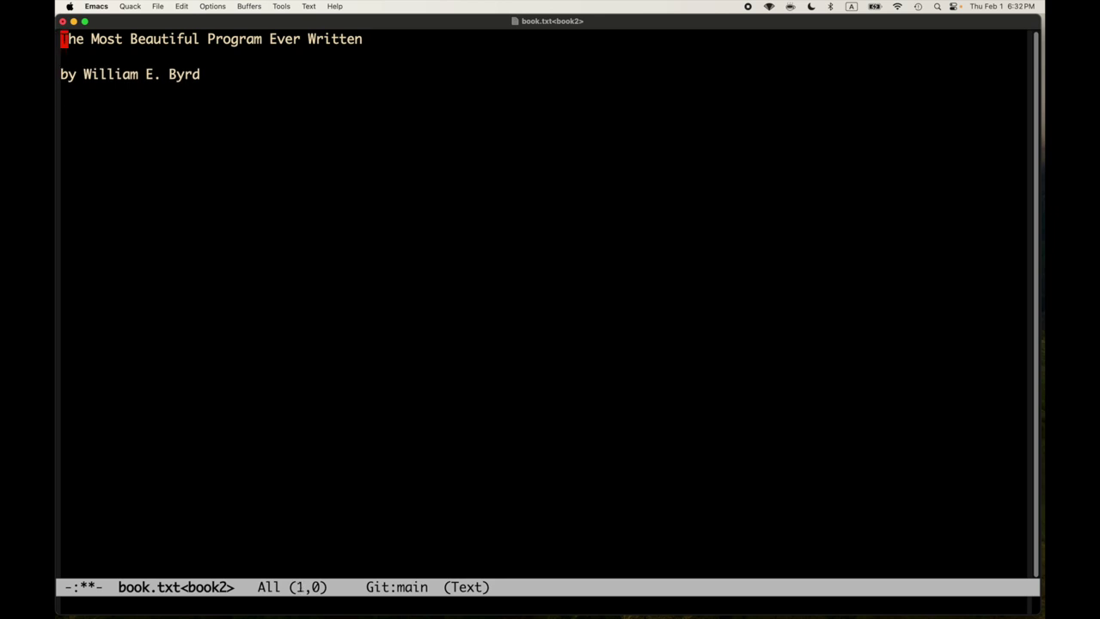
text(Final ti)
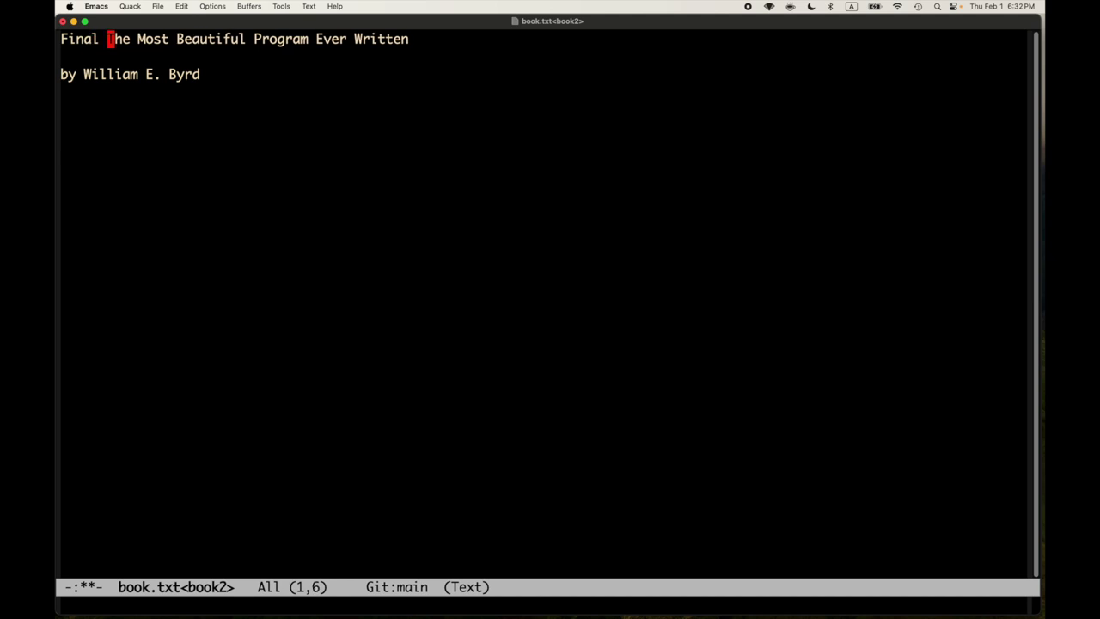
text(tle:)
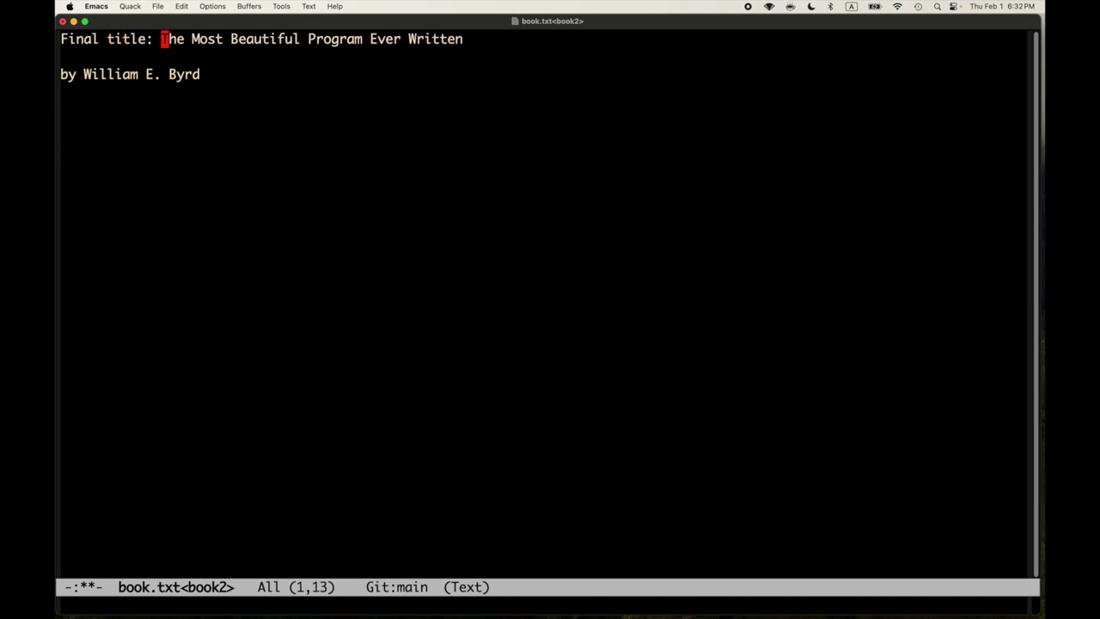
key(ctrl+x)
key(ctrl+s)
key(ctrl+x)
key(ctrl+s)
- Add the line "Working title: The Most Ugly but Finished Book Ever Written on the" between the final title and the author line
key(Down)
key(Return)
key(Return)
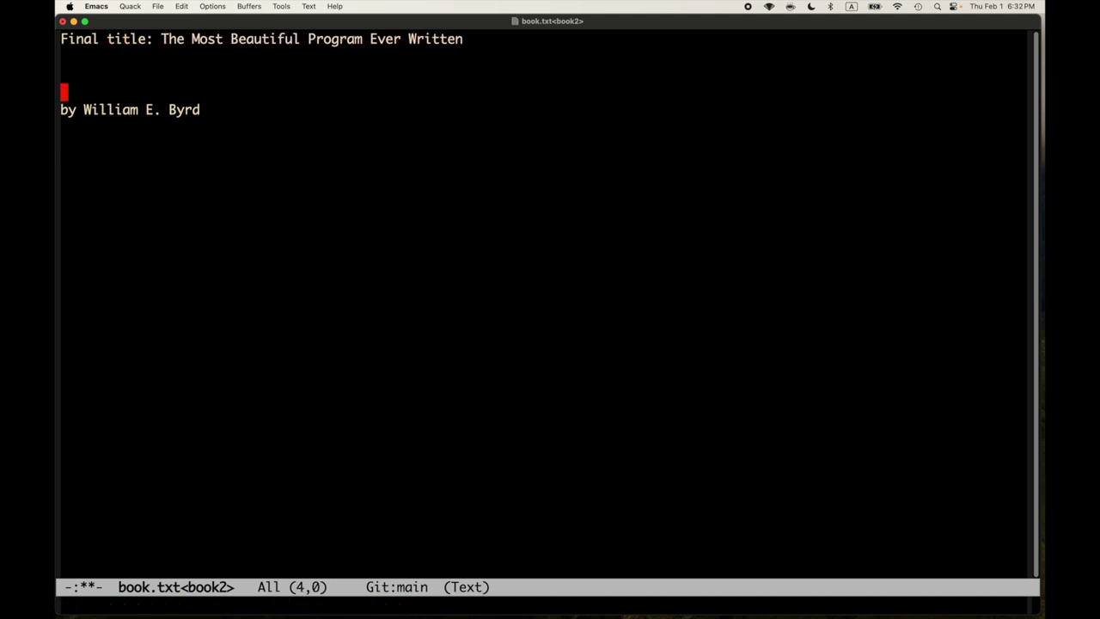
key(Up)
text(Work)
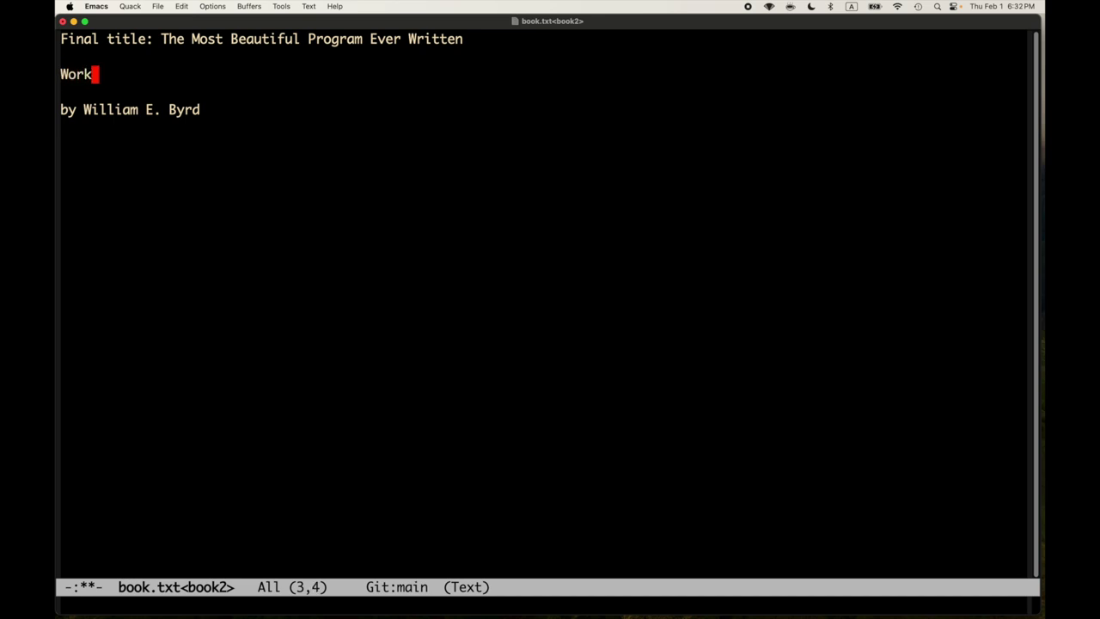
text(ing tit)
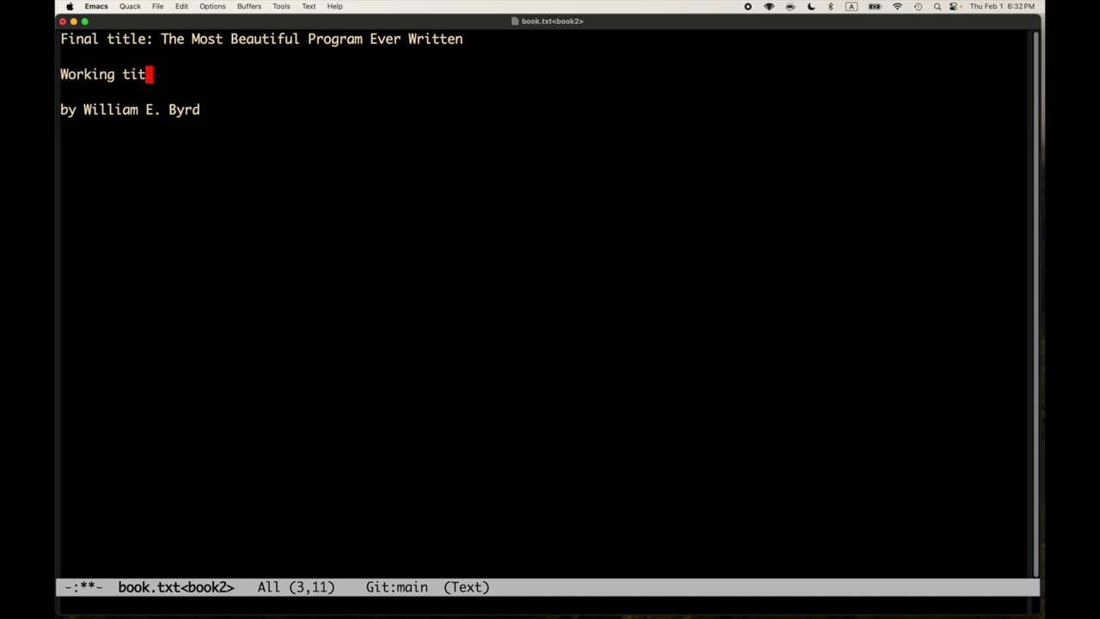
text(le: The U)
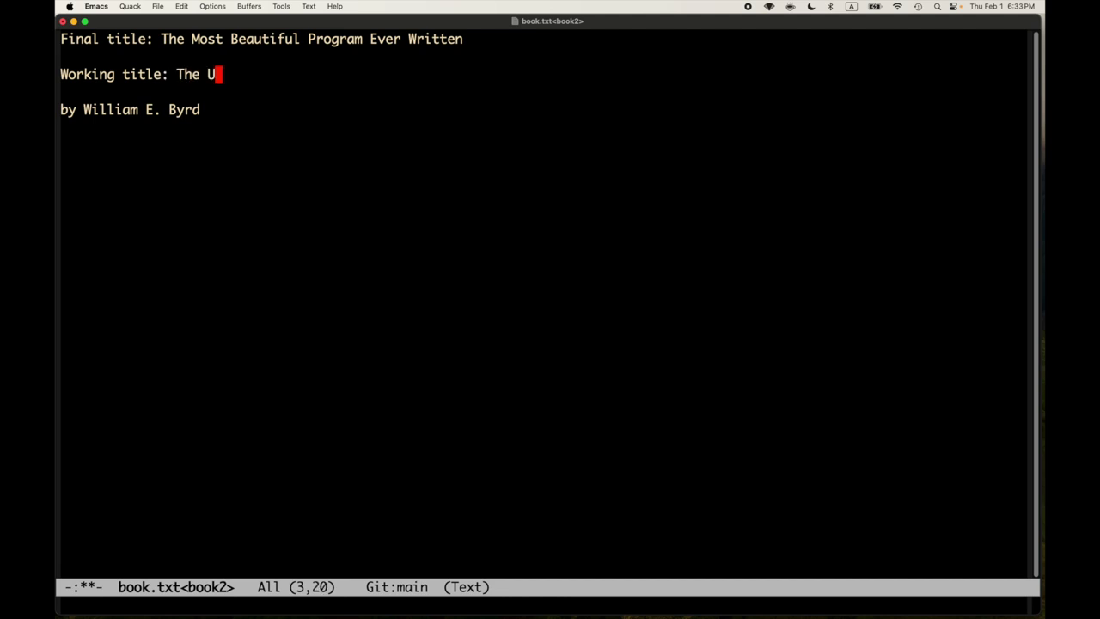
key(BackSpace)
text(Mis)
key(BackSpace)
key(BackSpace)
text(ost Ug)
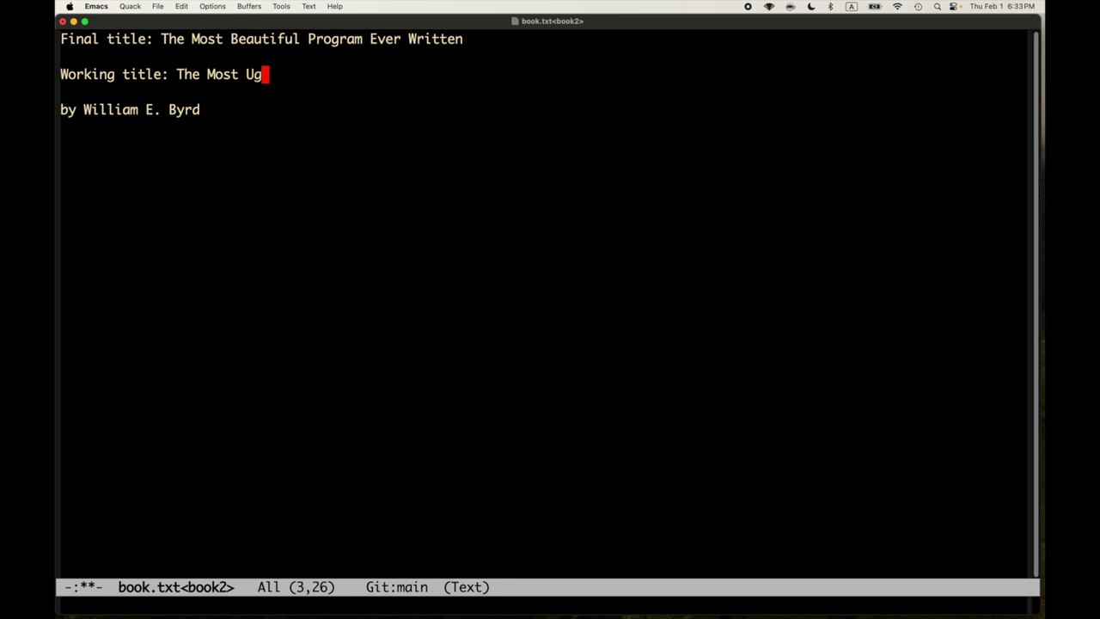
text(ly but Finished Book Ee)
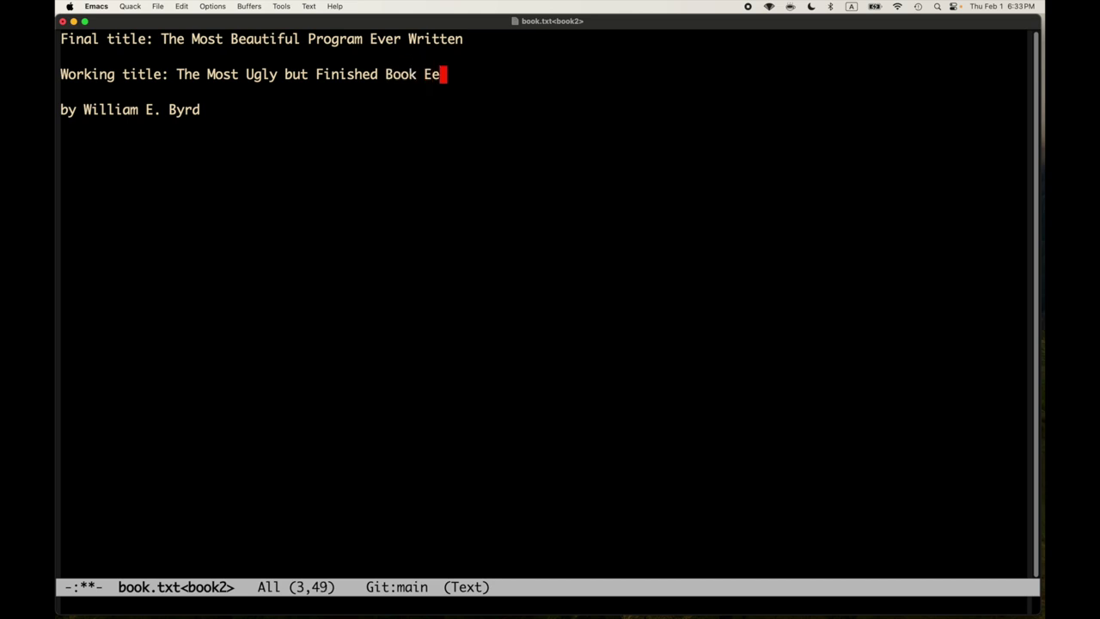
key(BackSpace)
text(ver Wr)
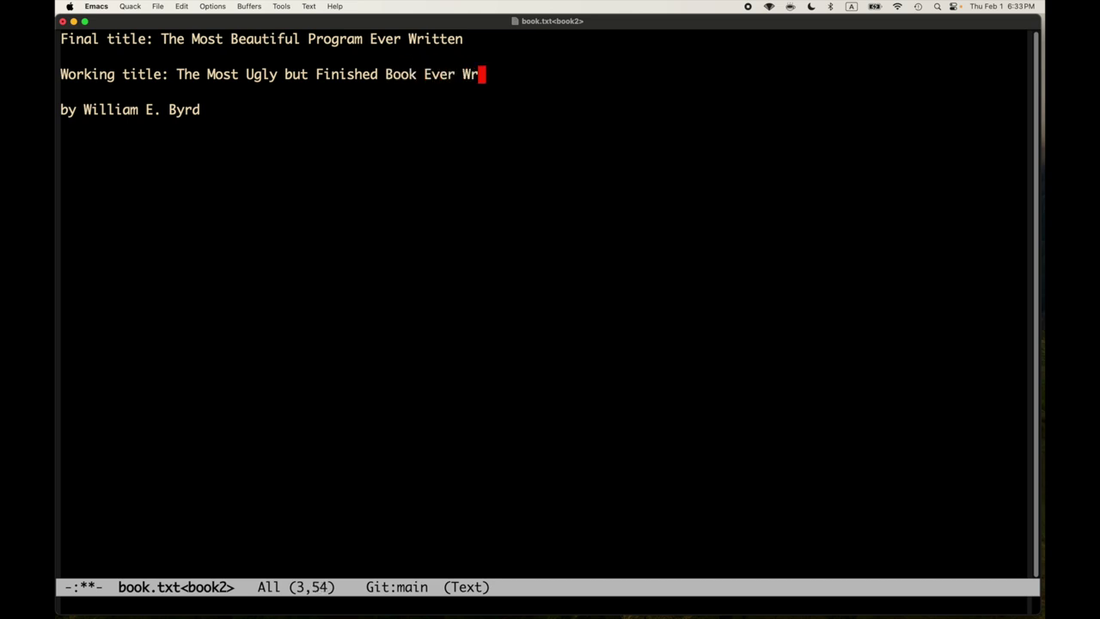
text(itten on the)
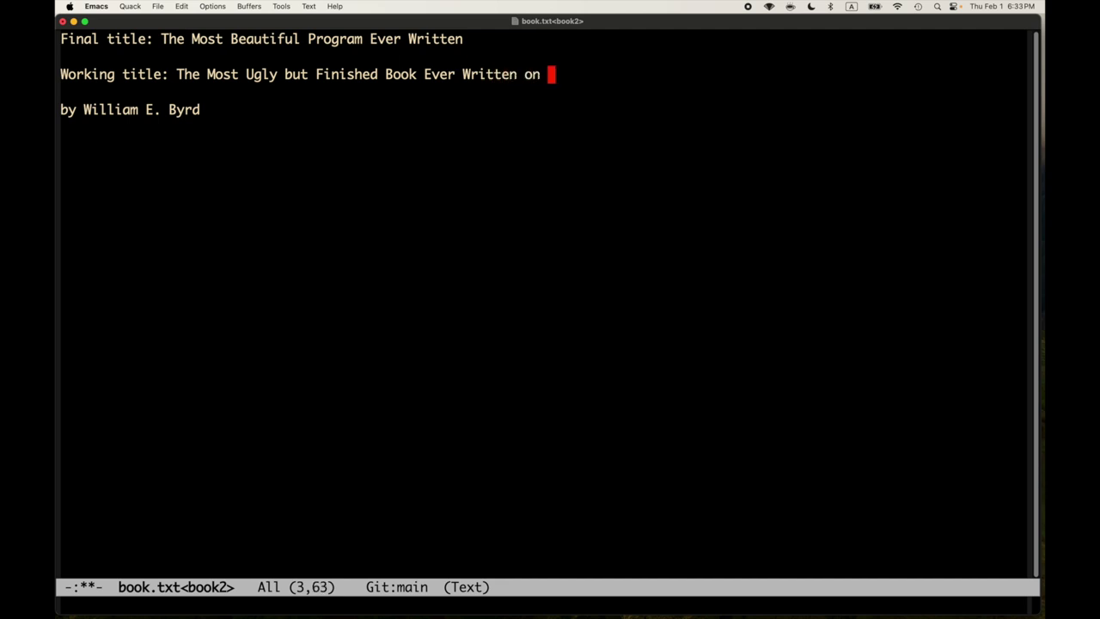
- Copy "Most Beautiful Program Ever Written" from the final title, append it to the end of the working title line, and save the file
key(Up)
key(Up)
key(alt+b)
key(alt+b)
key(alt+b)
key(alt+b)
key(alt+b)
key(ctrl+space)
key(alt+f)
key(alt+f)
key(alt+f)
key(alt+f)
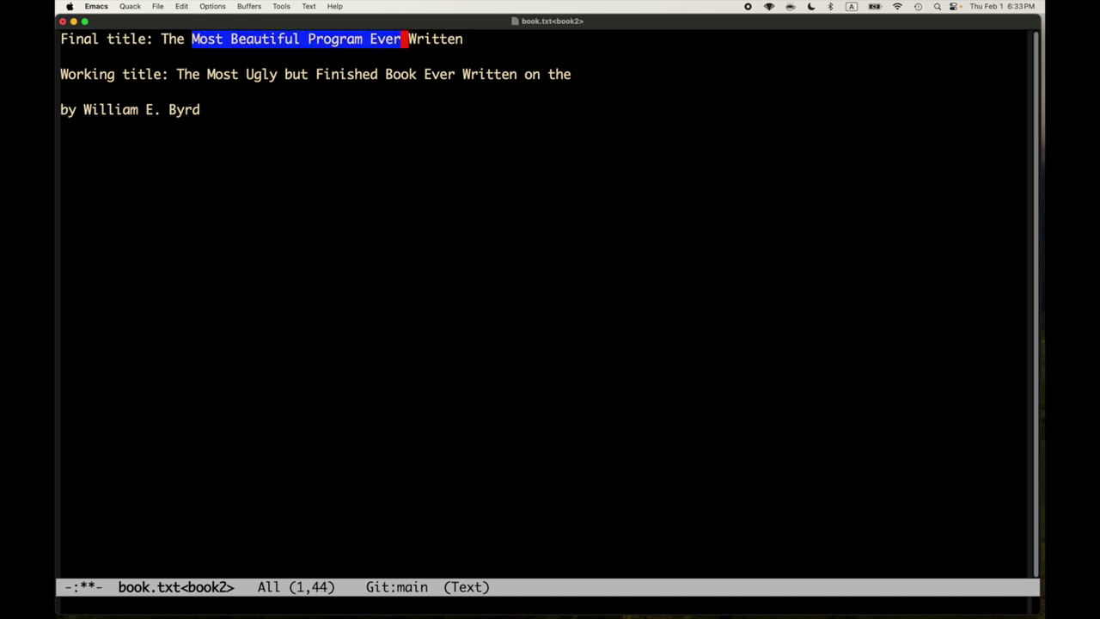
key(alt+f)
key(alt+w)
key(Down)
key(Down)
key(ctrl+e)
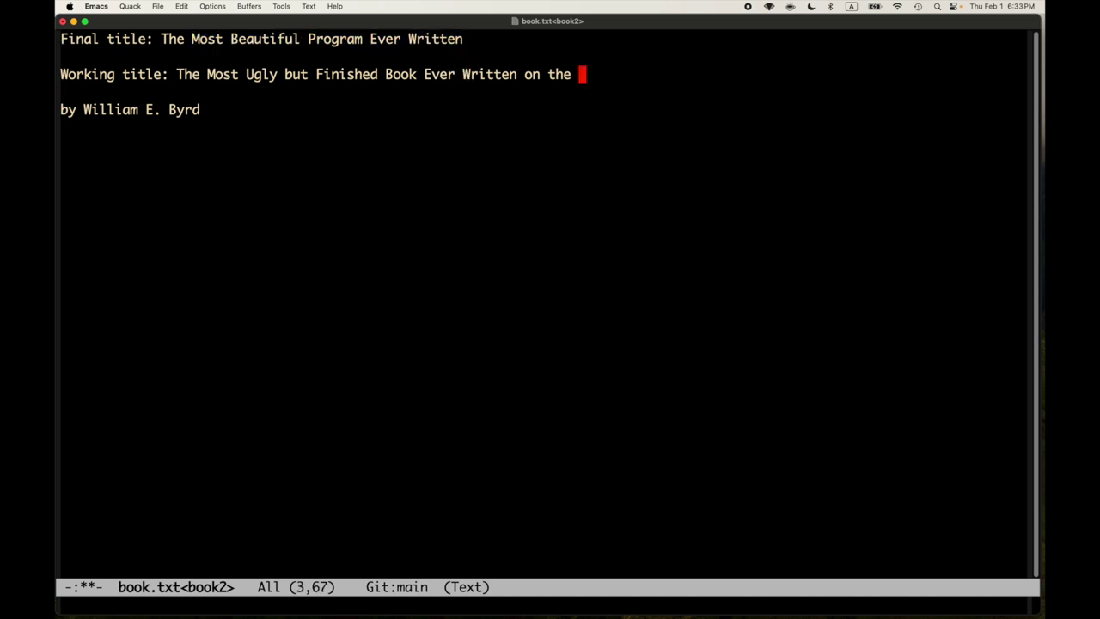
key(ctrl+y)
key(ctrl+x)
key(ctrl+s)
key(ctrl+x)
key(ctrl+s)
- Break the line after the "Working title:" label so the working title sits on its own line below it
key(ctrl+a)
key(ctrl+f)
key(ctrl+f)
key(ctrl+f)
key(ctrl+f)
key(ctrl+f)
key(ctrl+f)
key(ctrl+f)
key(ctrl+f)
key(ctrl+f)
key(ctrl+f)
key(ctrl+f)
key(ctrl+f)
key(ctrl+f)
key(ctrl+f)
key(ctrl+f)
key(Return)
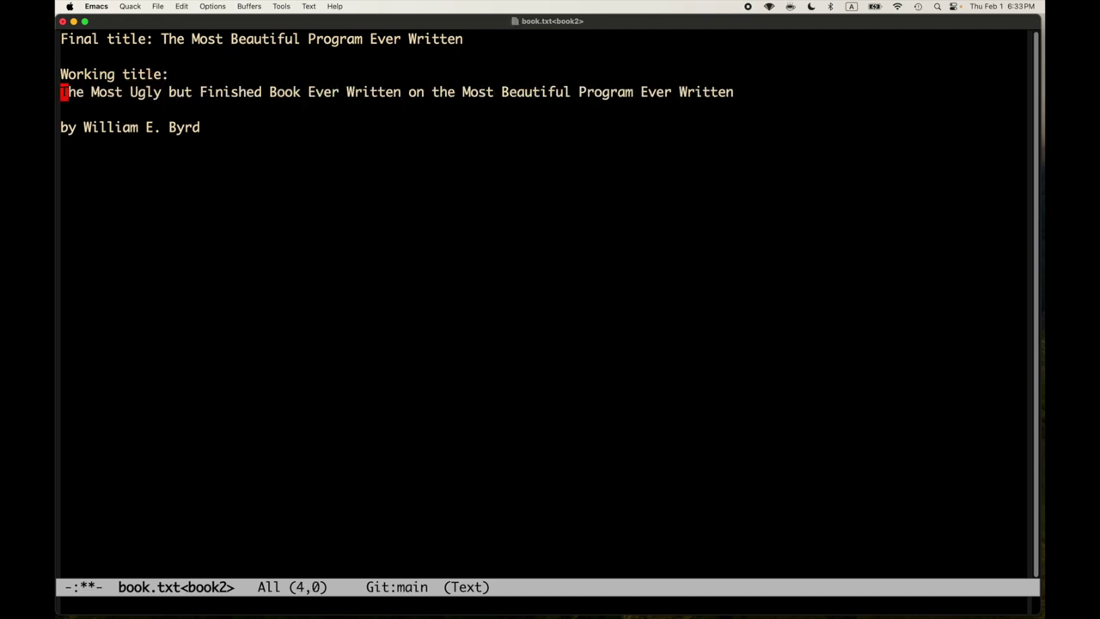
- Break the line after the "Final title:" label so the final title sits on its own line, and save the file
key(ctrl+p)
key(ctrl+p)
key(ctrl+p)
key(alt+f)
key(alt+f)
key(alt+b)
key(Return)
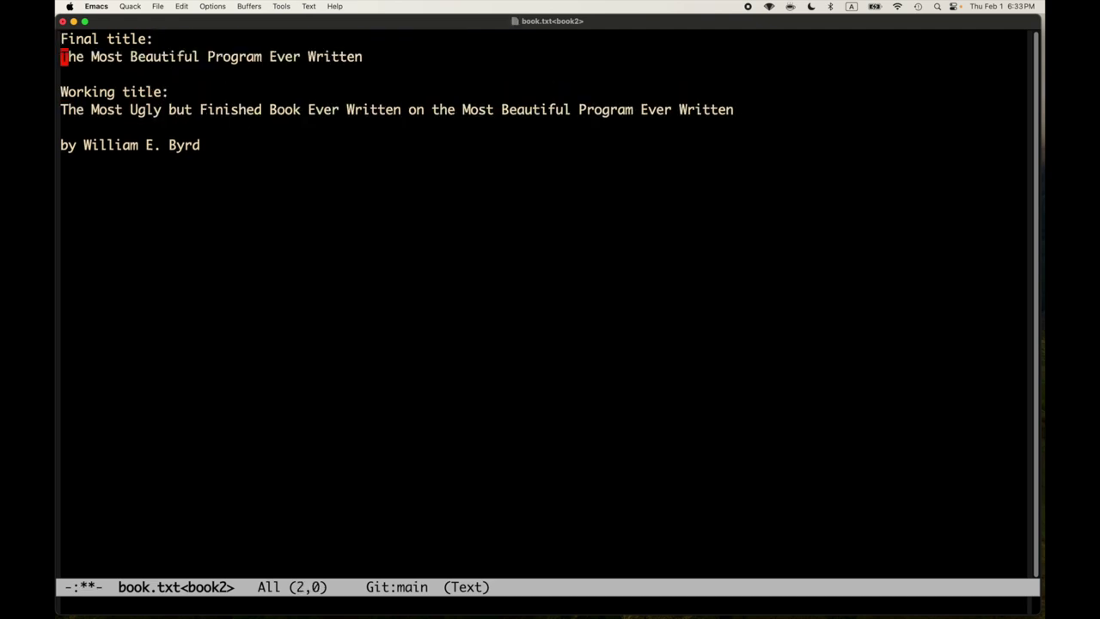
key(ctrl+x)
key(ctrl+s)
key(ctrl+x)
key(ctrl+s)
key(alt+>)
key(ctrl+x)
key(ctrl+s)
- Close the book2 book.txt buffer and go back up to the refreshed will-writes-books directory listing
click(64, 75)
key(ctrl+x)
key(k)
key(Return)
key(g)
key(Up)
key(Return)
key(Down)
key(Down)
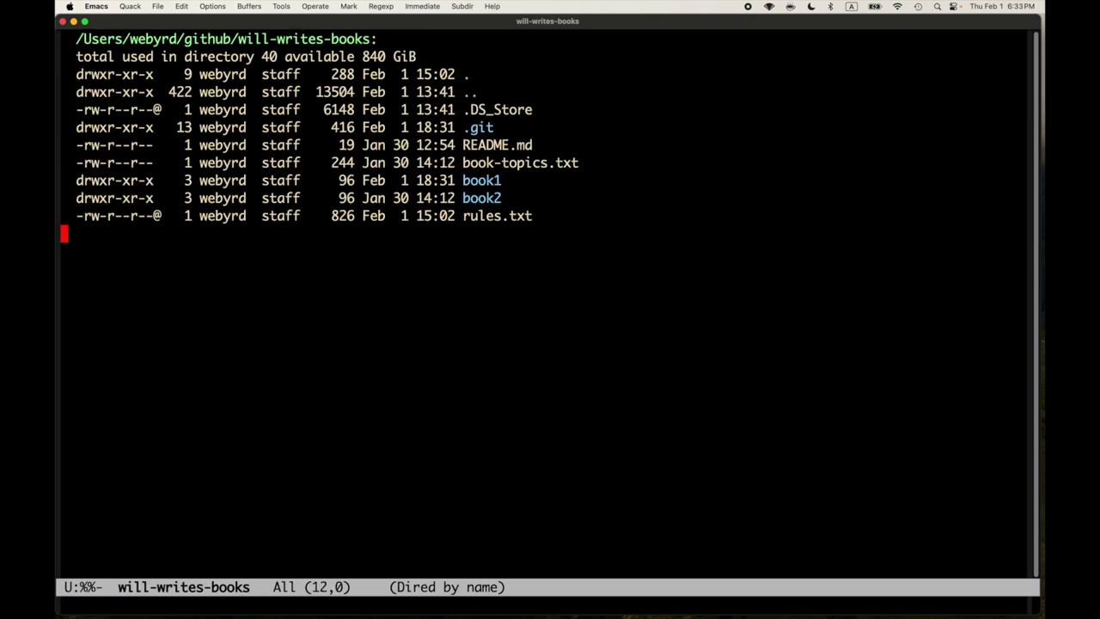
key(plus)
text(books/book)
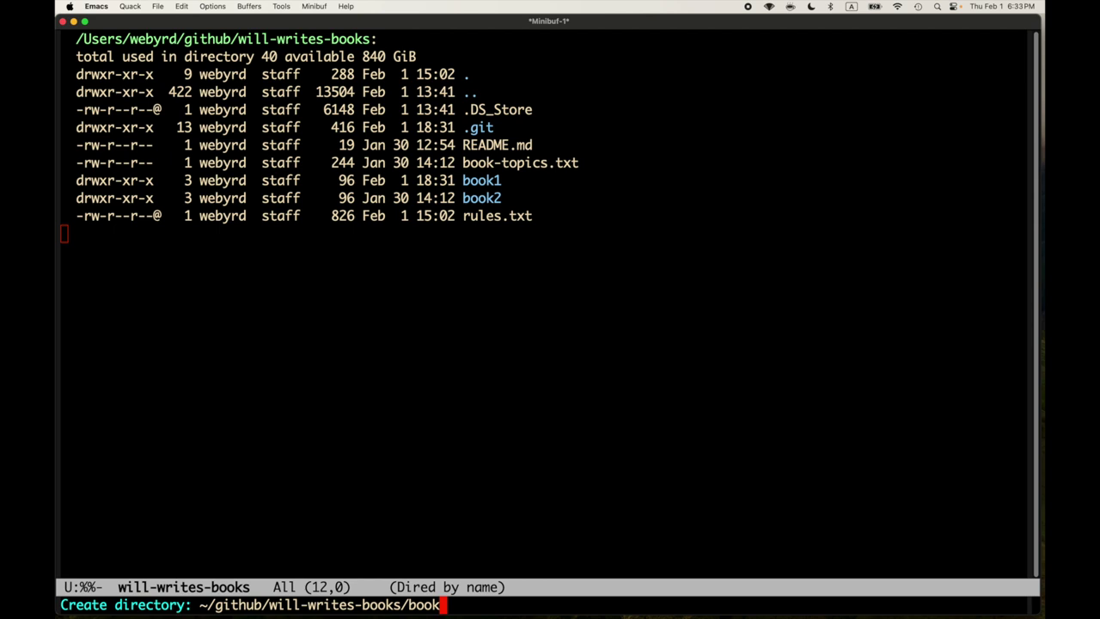
key(ctrl+g)
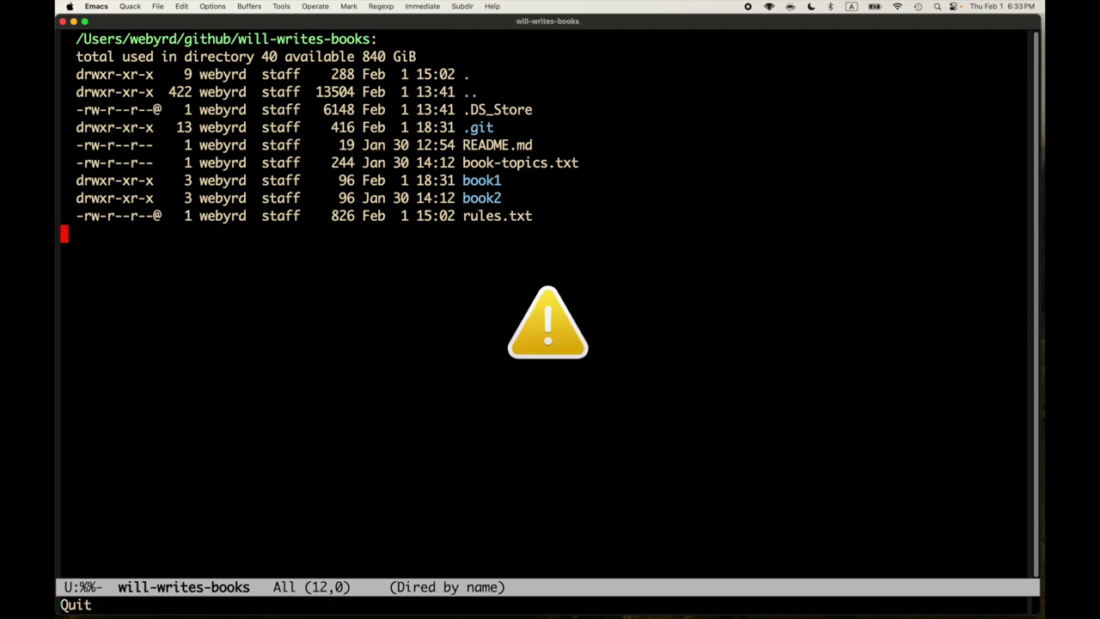
- Open book-topics.txt from the will-writes-books directory listing
key(ctrl+p)
key(ctrl+p)
key(ctrl+p)
key(ctrl+p)
key(Return)
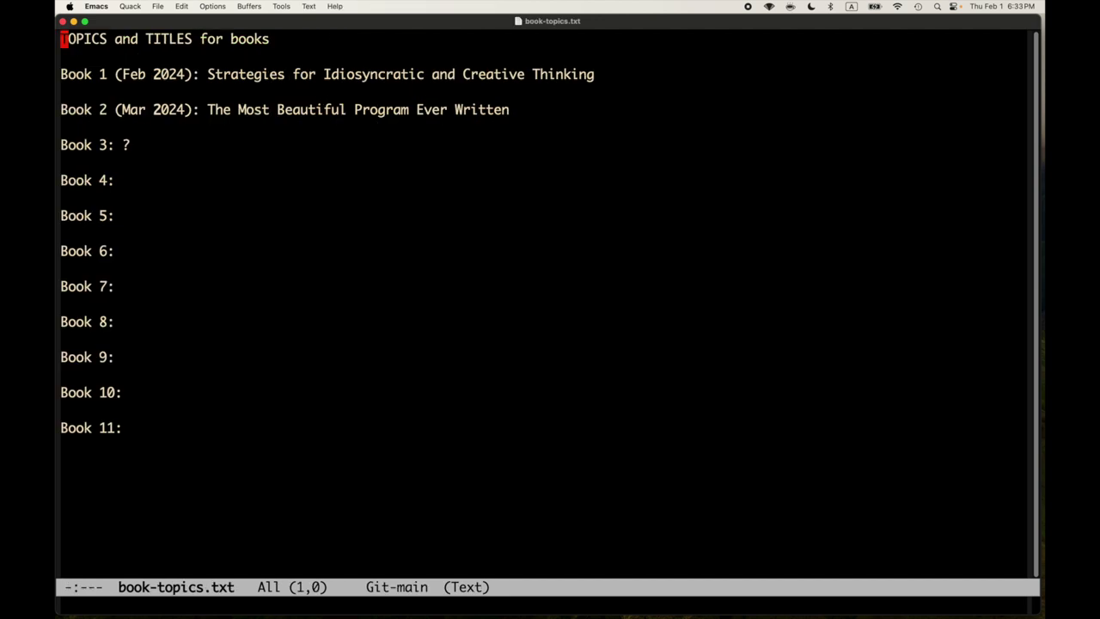
- Look through the numbered list of planned book topics and titles
key(ctrl+n)
key(ctrl+n)
key(ctrl+n)
key(ctrl+n)
key(ctrl+n)
key(ctrl+n)
key(ctrl+n)
key(ctrl+n)
key(ctrl+n)
key(ctrl+n)
key(ctrl+n)
key(ctrl+n)
key(ctrl+n)
key(ctrl+n)
key(ctrl+n)
key(ctrl+n)
key(ctrl+n)
key(ctrl+n)
key(ctrl+n)
key(ctrl+n)
key(ctrl+n)
key(ctrl+n)
key(ctrl+n)
key(ctrl+p)
key(ctrl+p)
key(ctrl+p)
key(ctrl+p)
key(ctrl+p)
key(ctrl+p)
key(ctrl+p)
key(ctrl+p)
key(ctrl+p)
key(ctrl+p)
key(ctrl+p)
key(ctrl+p)
key(ctrl+p)
key(ctrl+p)
key(ctrl+p)
key(ctrl+b)
- Add a new entry "indeterminate #:" below Book 11 at the end of the list and save the file
key(ctrl+n)
key(ctrl+n)
key(ctrl+n)
key(ctrl+n)
key(ctrl+n)
key(ctrl+n)
key(ctrl+n)
key(ctrl+n)
key(ctrl+n)
key(ctrl+n)
key(ctrl+n)
key(ctrl+n)
key(ctrl+n)
key(ctrl+n)
key(ctrl+n)
key(ctrl+n)
key(ctrl+n)
key(ctrl+n)
key(Return)
text(indeterein)
key(BackSpace)
key(BackSpace)
text(minate #:)
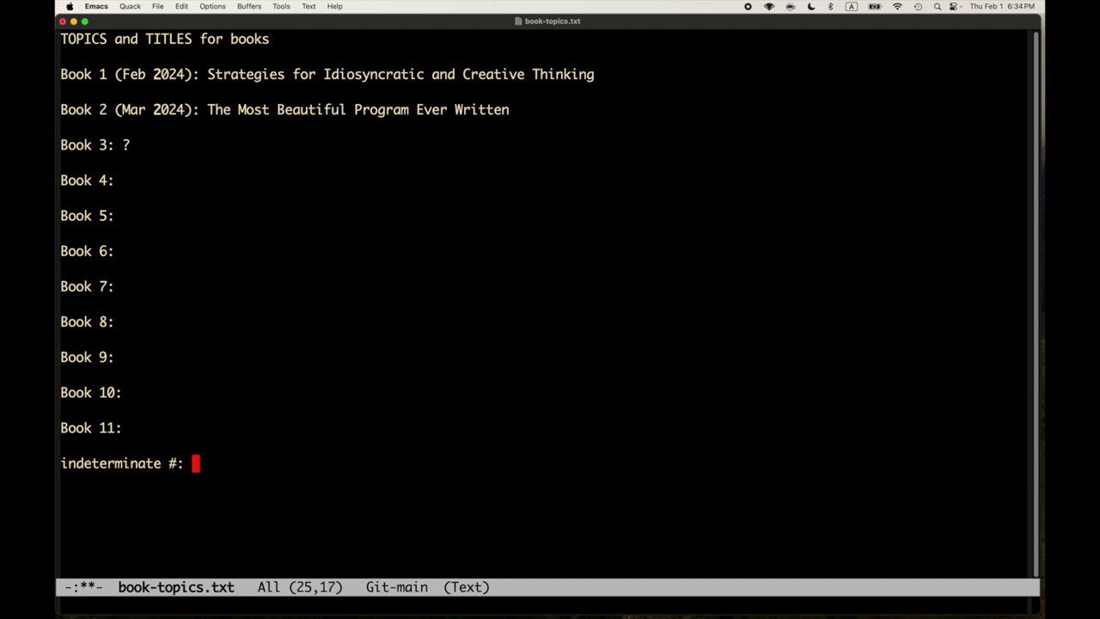
key(ctrl+x)
key(ctrl+s)
- Fill in the "indeterminate #:" entry with "sci-fi novel, short story collection, or screenplay", saving the file before the last word
text(sci-fi )
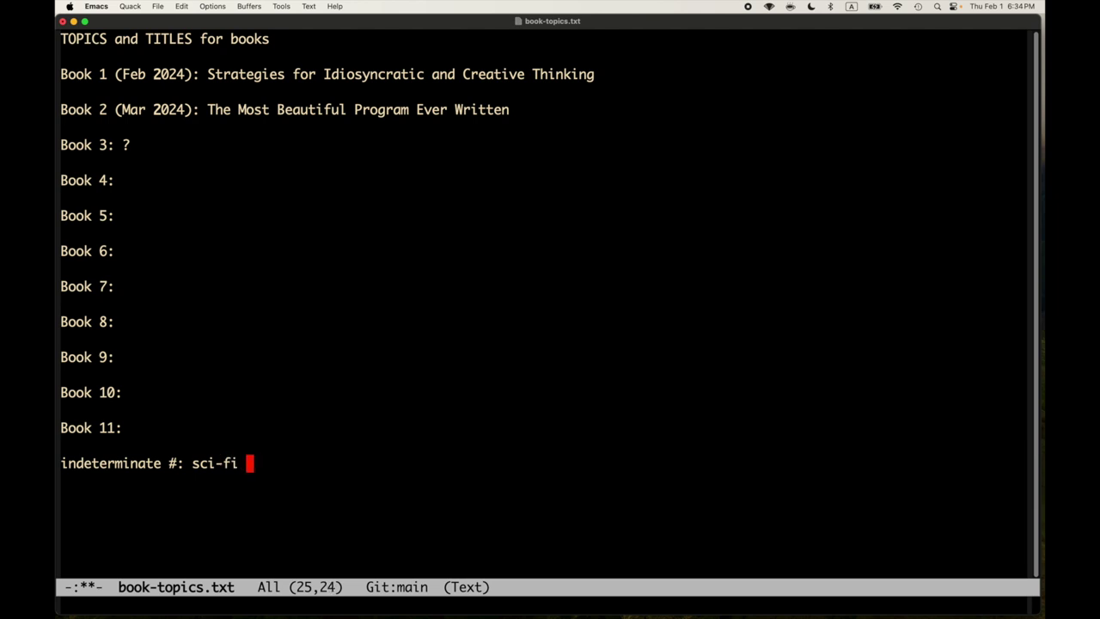
text(novel, so)
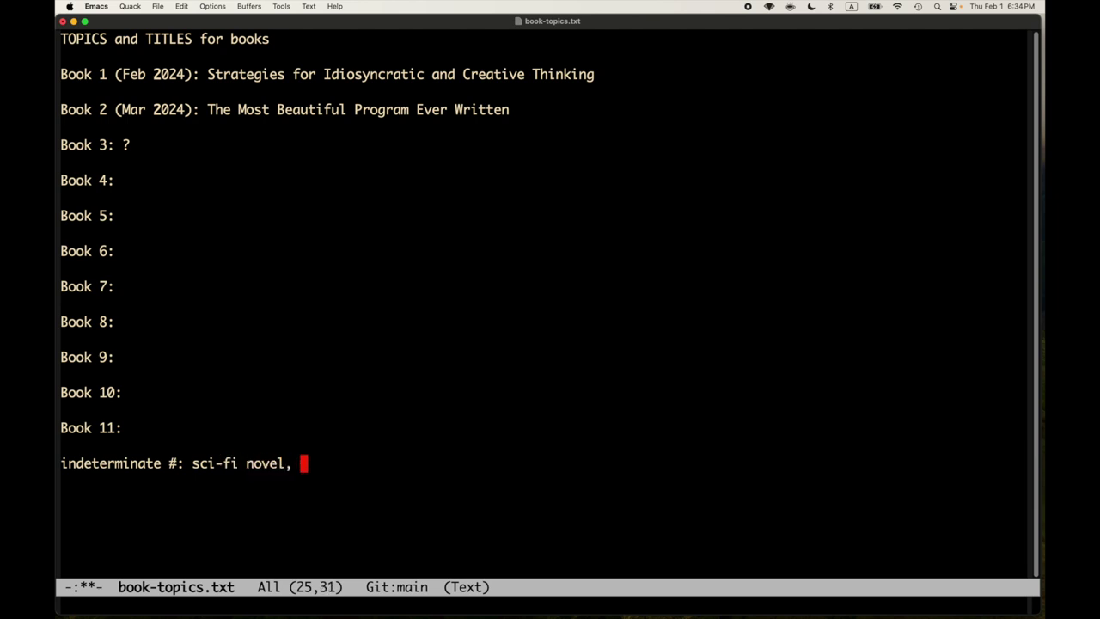
key(BackSpace)
text(go)
key(BackSpace)
key(BackSpace)
text(horty)
key(BackSpace)
key(BackSpace)
text(stort collect)
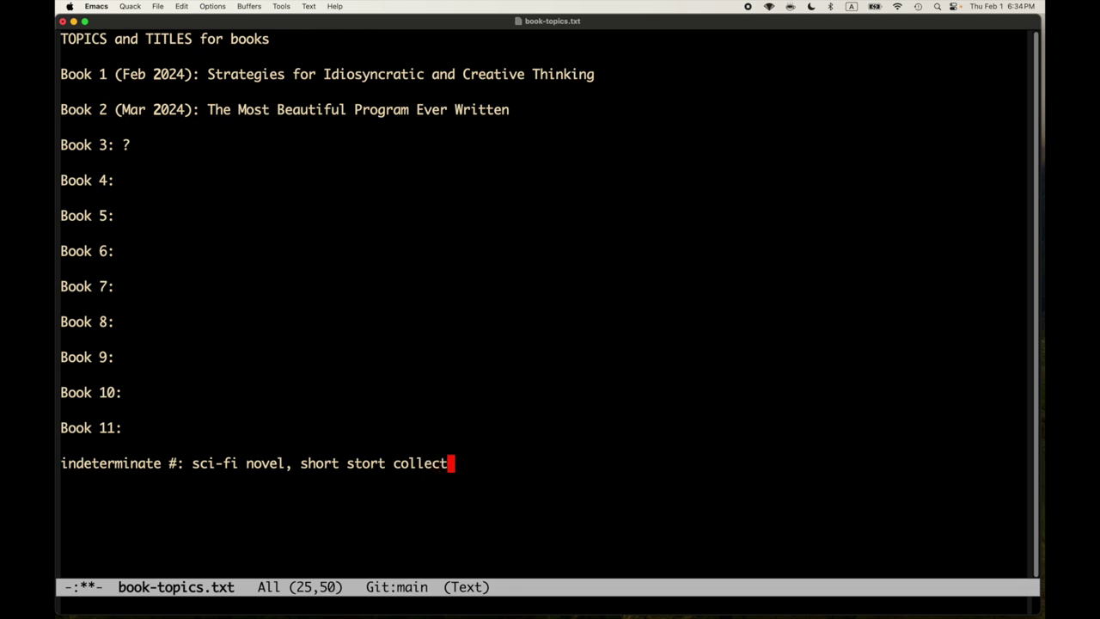
key(Left)
key(Left)
key(Left)
key(Left)
key(Left)
key(Left)
key(Left)
key(Left)
key(BackSpace)
text(y)
key(ctrl+e)
text(ion, or)
key(ctrl+x)
key(ctrl+s)
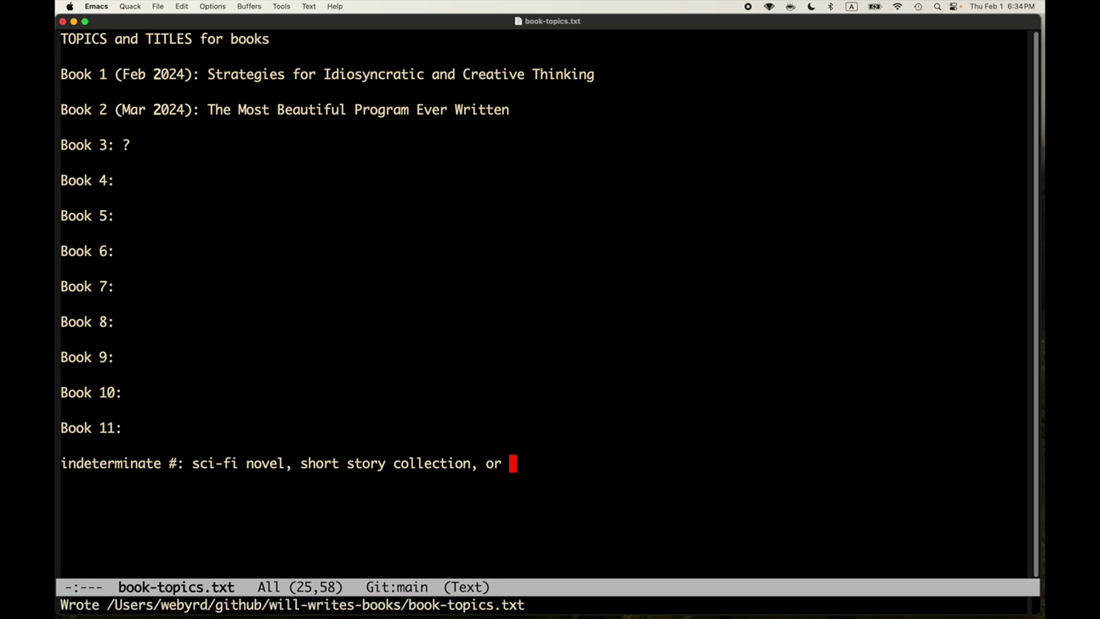
text(screenplay)
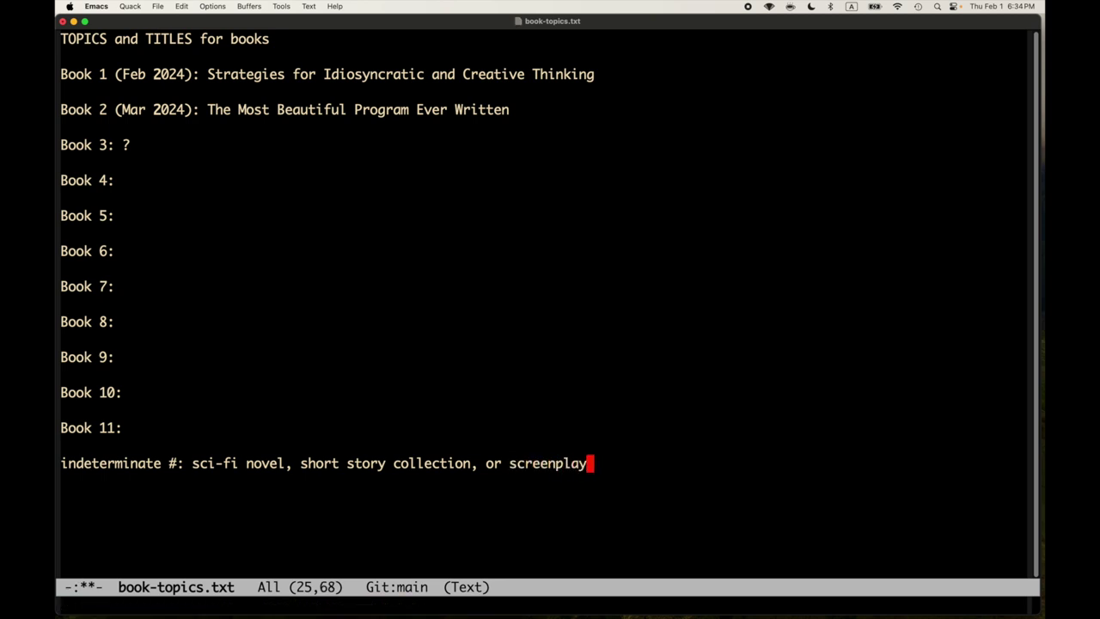
- Add the line "and wow will it be bad!!!" under the "indeterminate #:" entry and save book-topics.txt
key(Return)
text(and wo)
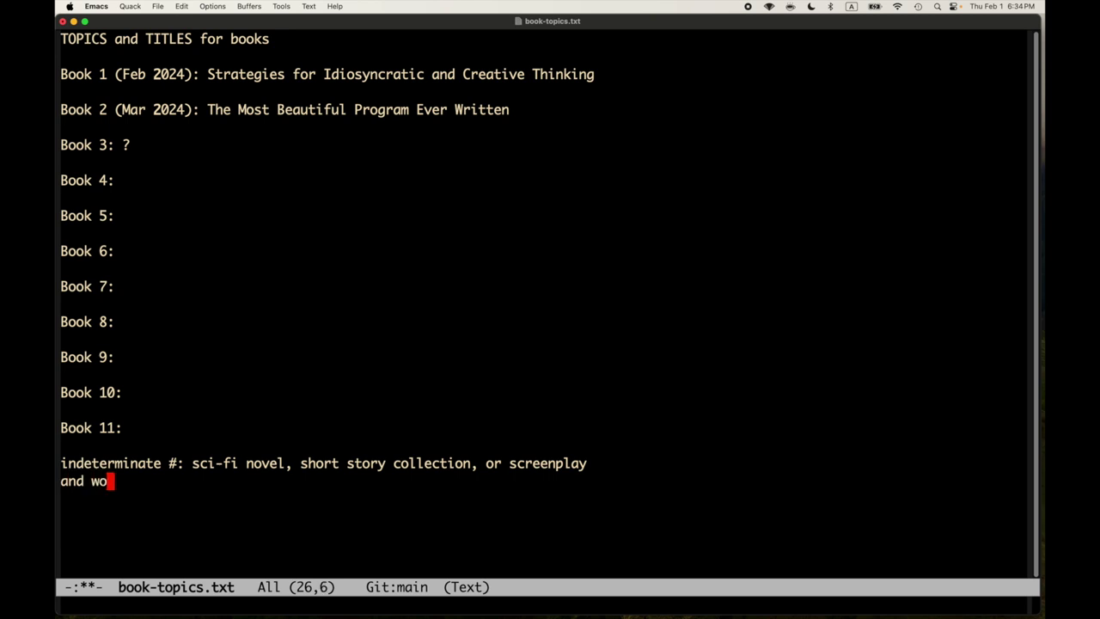
text(w will )
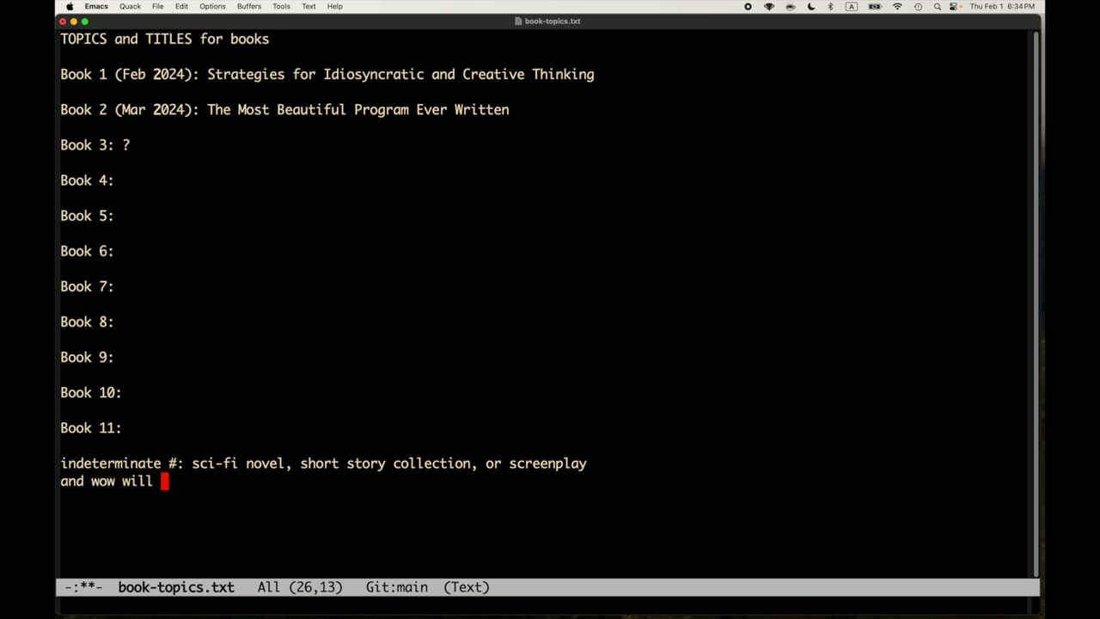
text(it be bad!!!)
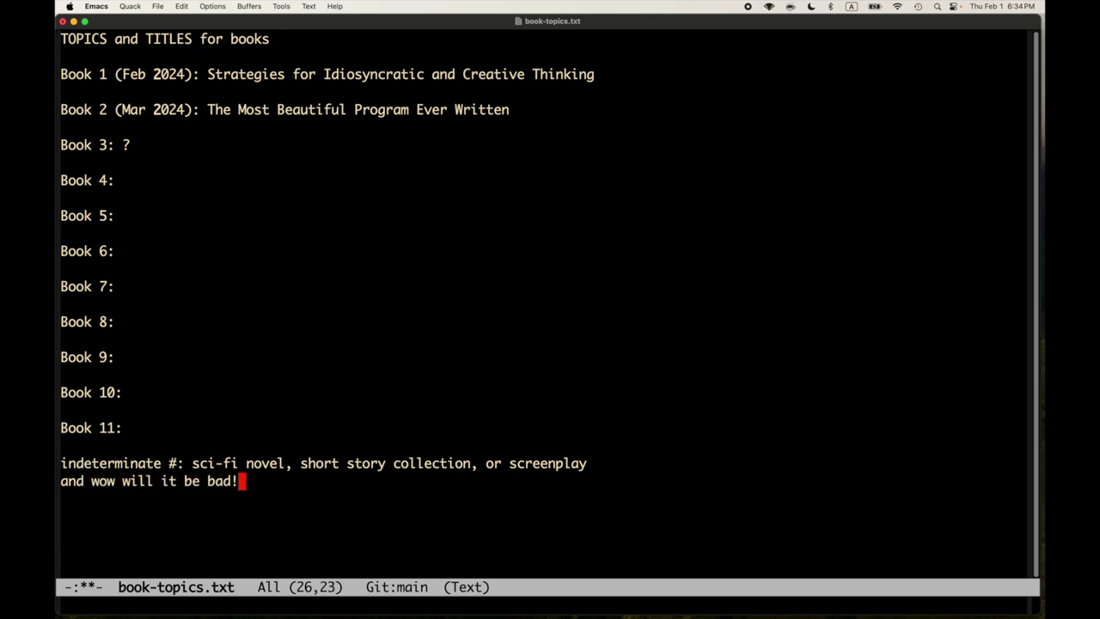
key(ctrl+x)
key(ctrl+s)
- Add the line "possibly will be a collab" at the end of book-topics.txt and save the file
key(ctrl+Up)
key(ctrl+Up)
key(ctrl+Up)
key(ctrl+Up)
key(ctrl+Up)
key(ctrl+Up)
key(ctrl+Up)
key(ctrl+Up)
key(ctrl+Down)
key(alt+greater)
text(possibl)
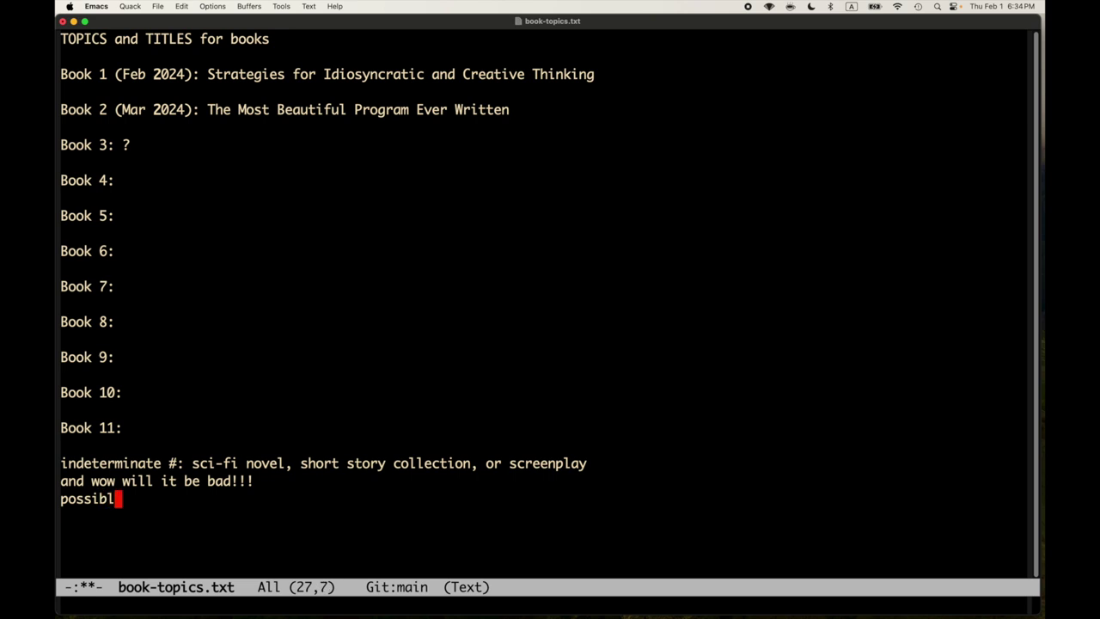
text(y will be a collab)
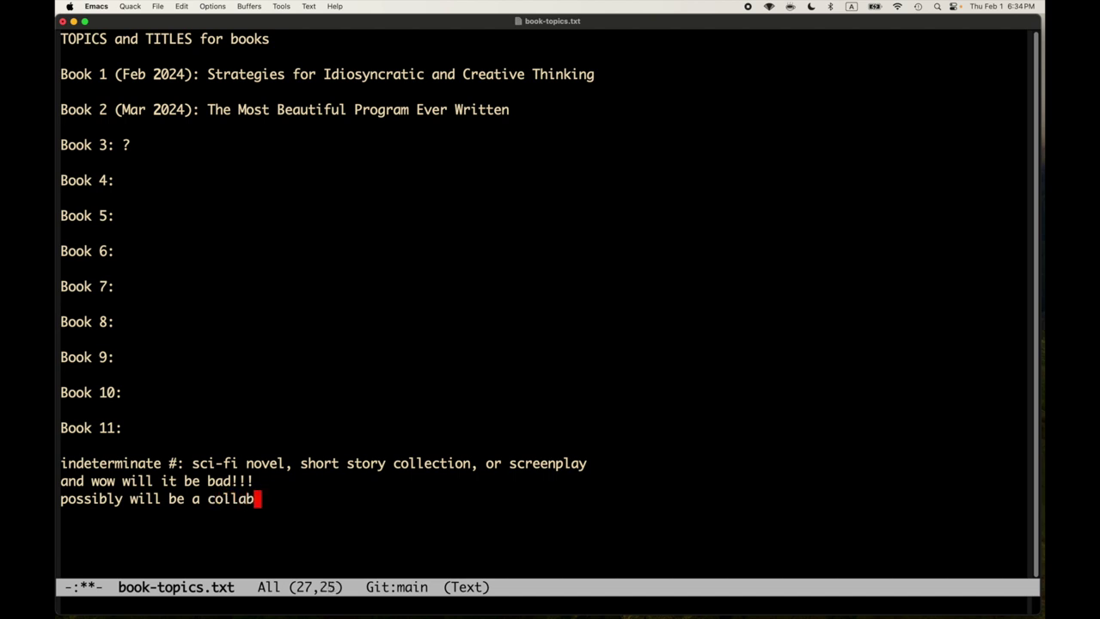
key(ctrl+x)
key(ctrl+s)
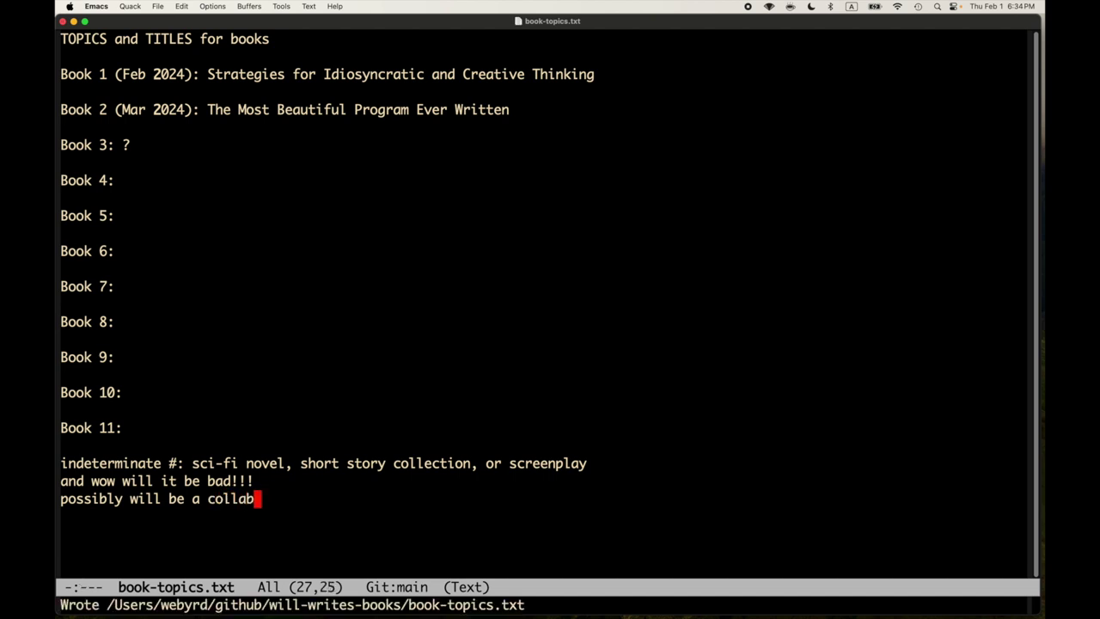
- Look back through the whole list of book entries, from Book 1 down to the "indeterminate #:" idea
key(alt+braceleft)
key(alt+braceleft)
key(alt+braceleft)
key(alt+braceleft)
key(alt+braceleft)
key(alt+braceleft)
key(alt+braceleft)
key(alt+braceleft)
key(alt+braceleft)
key(alt+braceleft)
key(alt+braceleft)
key(alt+braceleft)
key(alt+braceleft)
key(alt+braceright)
key(alt+braceright)
key(alt+braceright)
key(alt+braceright)
key(alt+braceright)
key(alt+braceright)
key(alt+braceright)
key(alt+braceright)
key(alt+braceright)
key(alt+braceright)
key(alt+braceright)
key(alt+braceright)
key(alt+braceright)
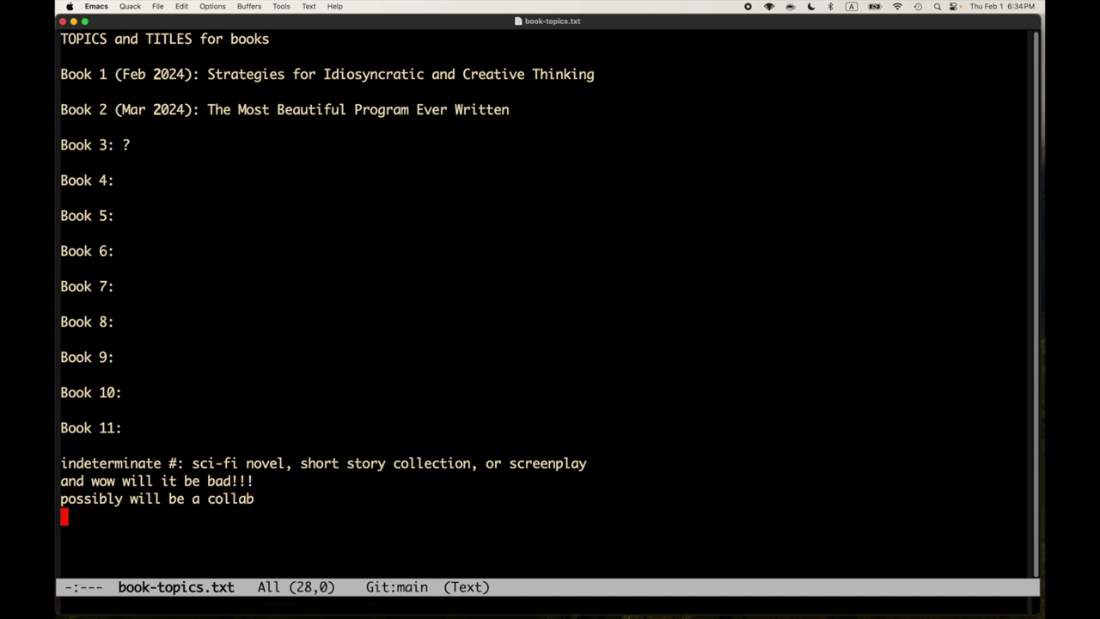
key(Up)
key(Up)
key(Up)
key(Up)
key(Up)
key(Up)
key(Up)
key(Up)
key(Up)
key(Up)
key(Up)
key(Up)
key(Up)
key(Up)
key(Up)
key(Up)
key(Up)
key(Up)
key(Up)
key(Up)
key(Down)
key(Up)
key(Left)
key(Down)
key(Down)
key(Down)
key(Down)
key(Down)
key(Down)
key(Down)
key(Down)
key(Down)
key(Down)
key(Down)
key(Down)
key(Down)
key(Down)
key(Down)
key(Down)
key(Down)
key(Down)
key(Down)
key(Down)
key(Up)
key(Up)
key(Up)
key(Up)
key(Down)
key(ctrl+g)
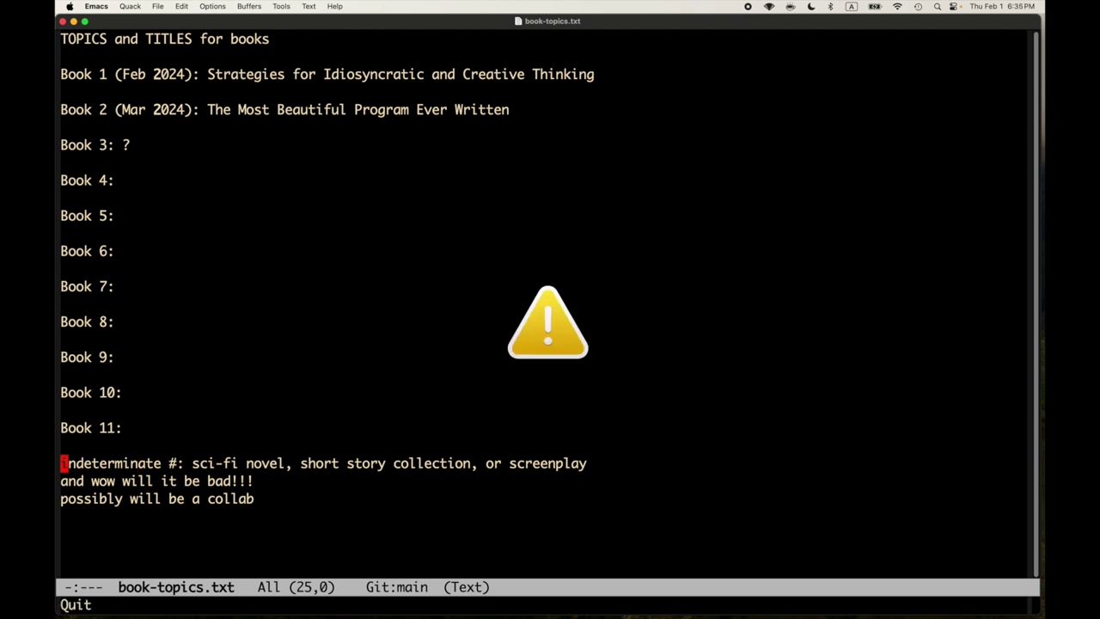
- Return to the will-writes-books directory listing, refresh it, and look over the book files and folders
key(ctrl+x)
key(ctrl+j)
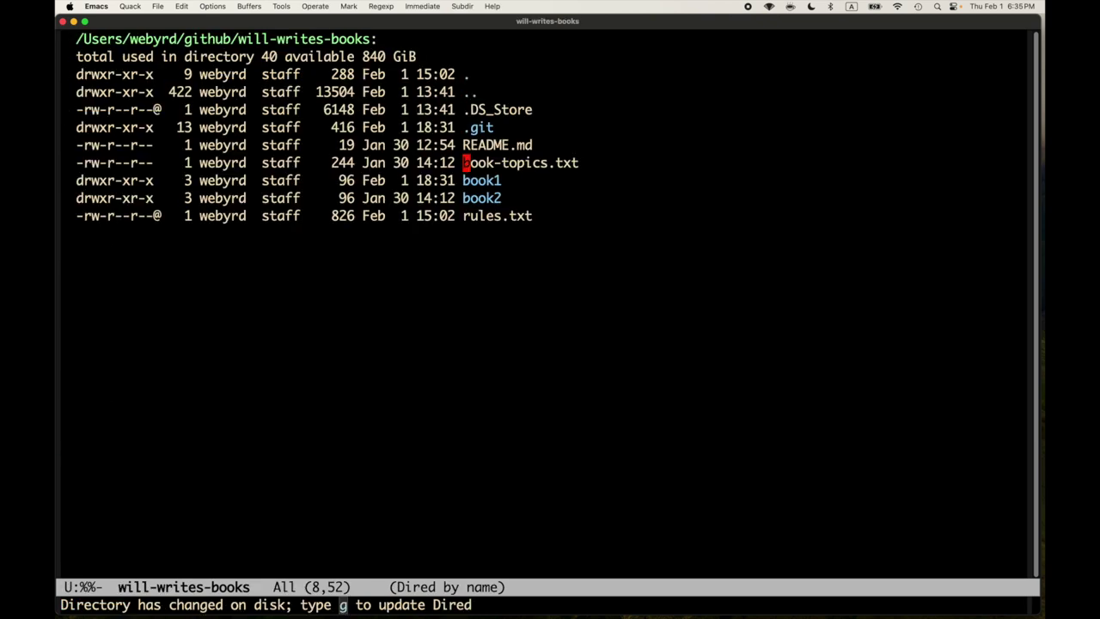
key(g)
key(Down)
key(Down)
key(Down)
key(Up)
key(Up)
key(Down)
key(Down)
key(Up)
key(Up)
key(Up)
- Reopen book-topics.txt and reread the three lines of the "indeterminate #:" entry
key(Return)
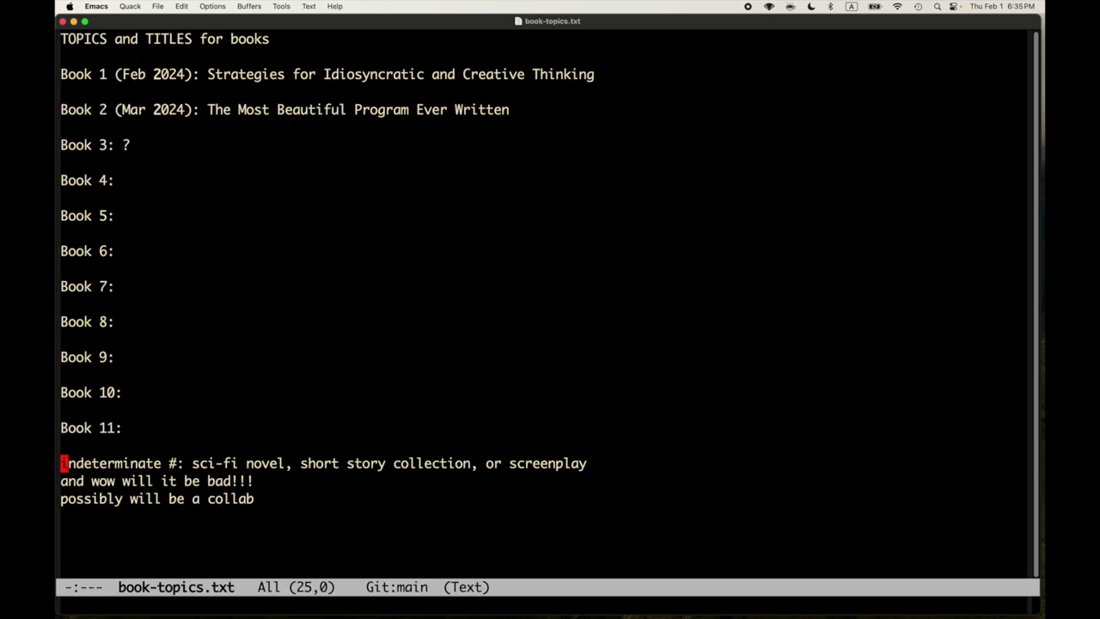
key(Down)
key(Down)
key(Down)
key(Up)
key(Up)
key(Up)
key(Up)
key(Down)
key(Down)
key(Down)
key(Down)
key(Up)
key(Up)
key(Up)
key(Up)
key(Down)
key(Down)
key(Down)
key(Down)
key(Up)
key(Up)
key(Up)
key(Up)
- Go back to the will-writes-books directory listing and open book.txt from the book1 folder
key(ctrl+x)
key(b)
key(Return)
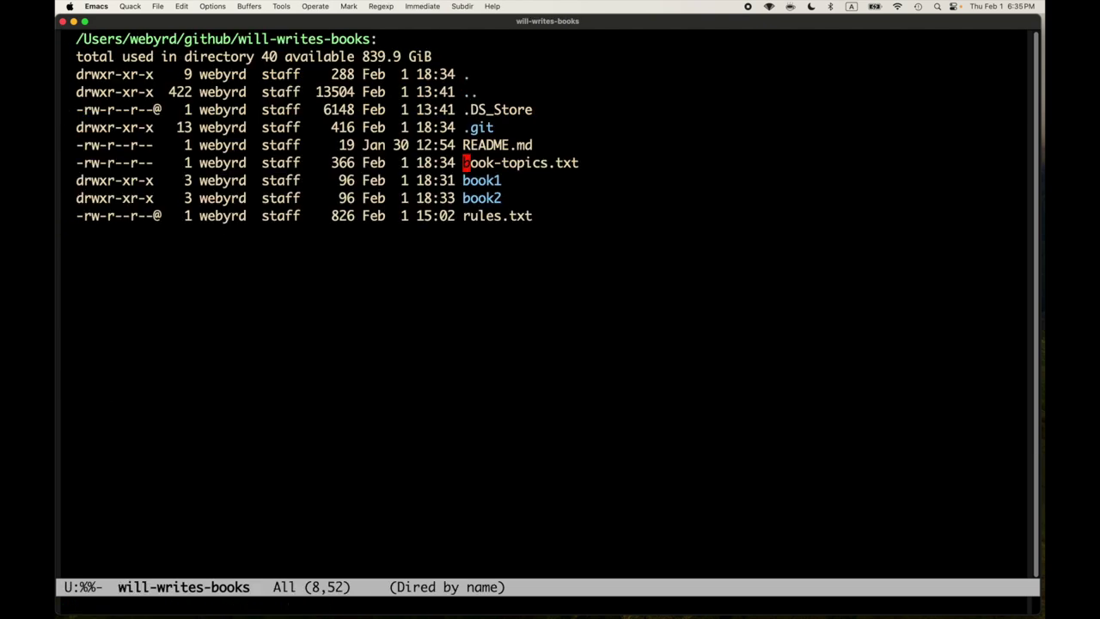
key(Down)
key(Down)
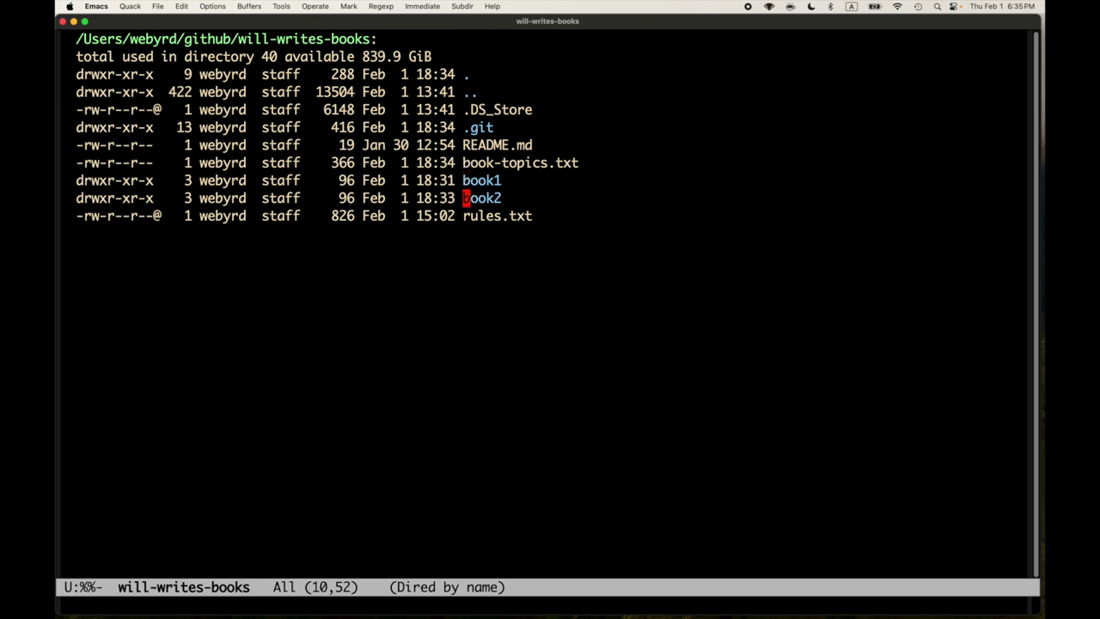
key(Up)
key(Return)
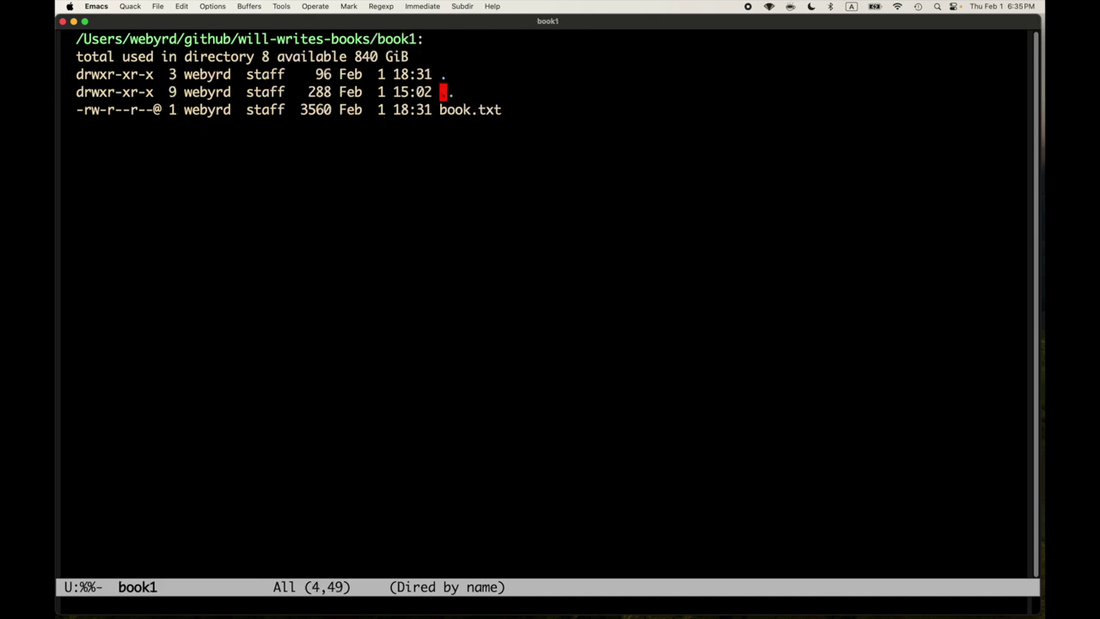
key(Down)
key(Return)
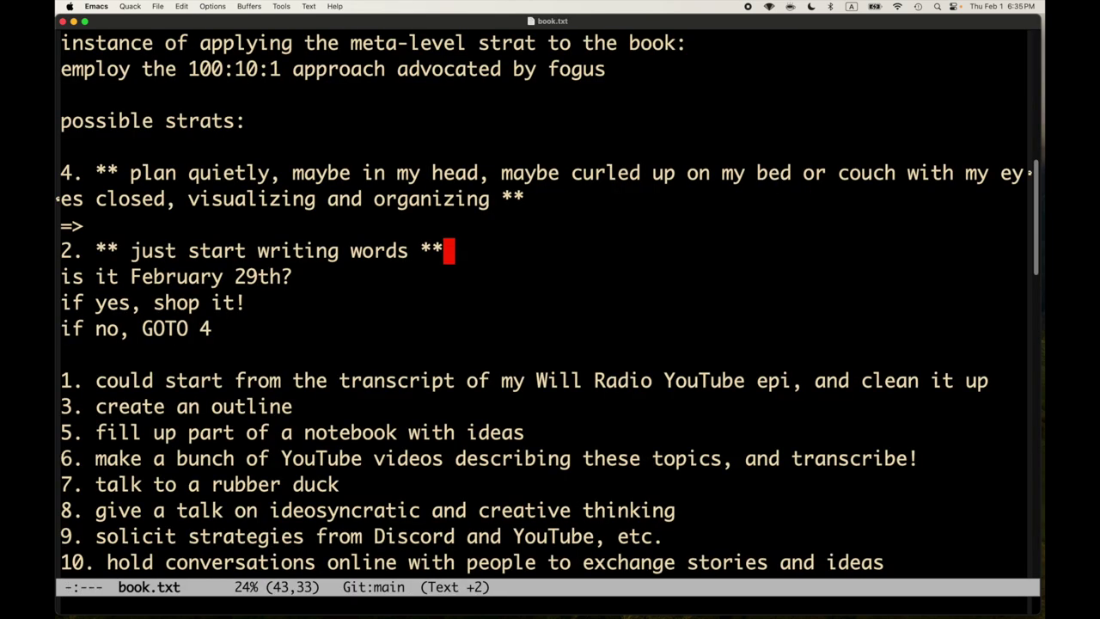
- Highlight strat 4 about planning quietly in the possible strats list to point it out, and clear the selection
key(Up)
key(Up)
key(ctrl+a)
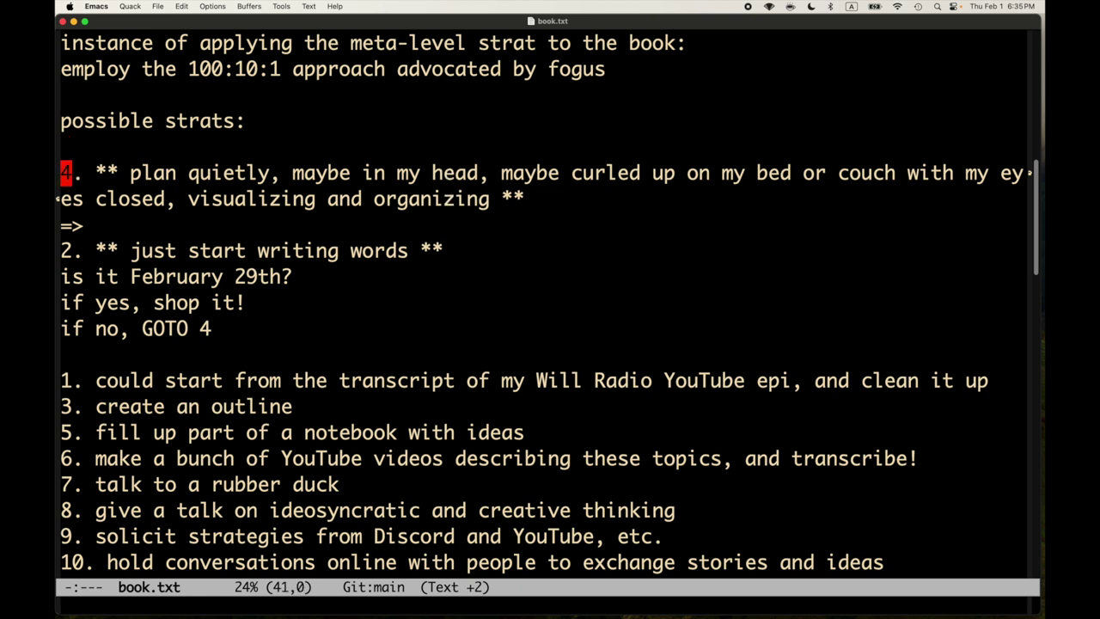
key(ctrl+space)
key(Down)
key(ctrl+e)
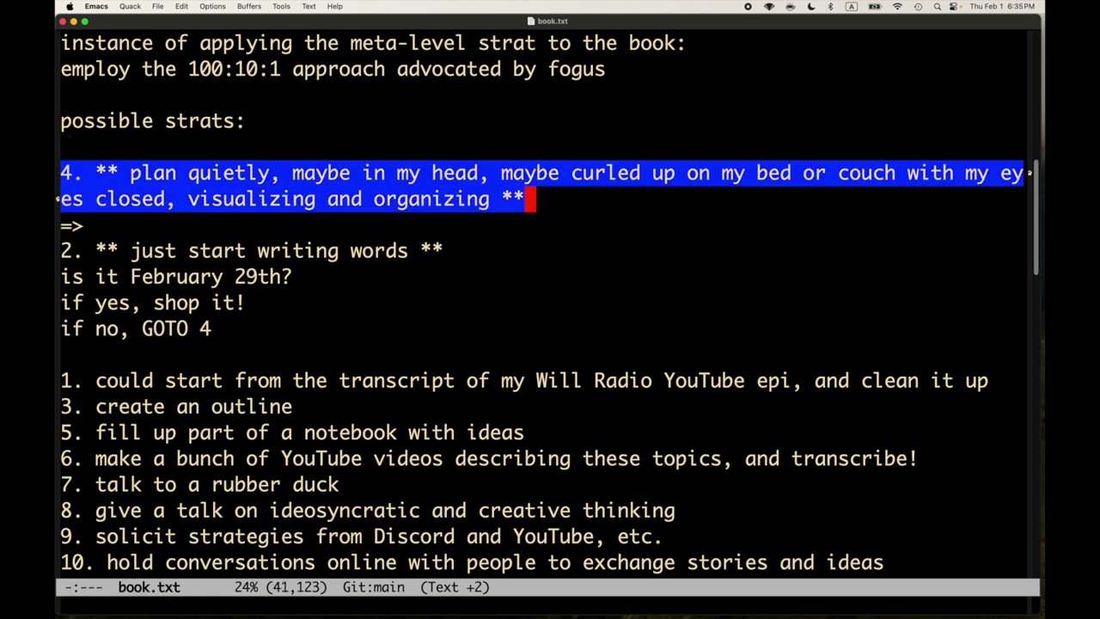
key(ctrl+g)
- Highlight strat 2, "just start writing words", in the possible strats list
key(Down)
key(Down)
key(ctrl+a)
key(Up)
key(Down)
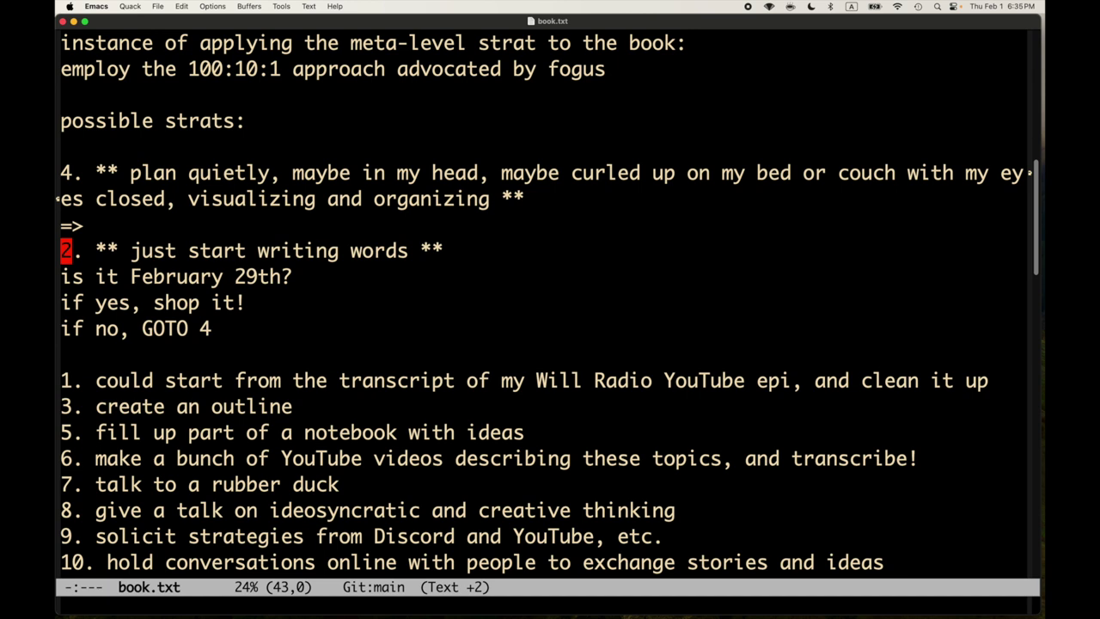
key(ctrl+space)
key(Down)
key(Left)
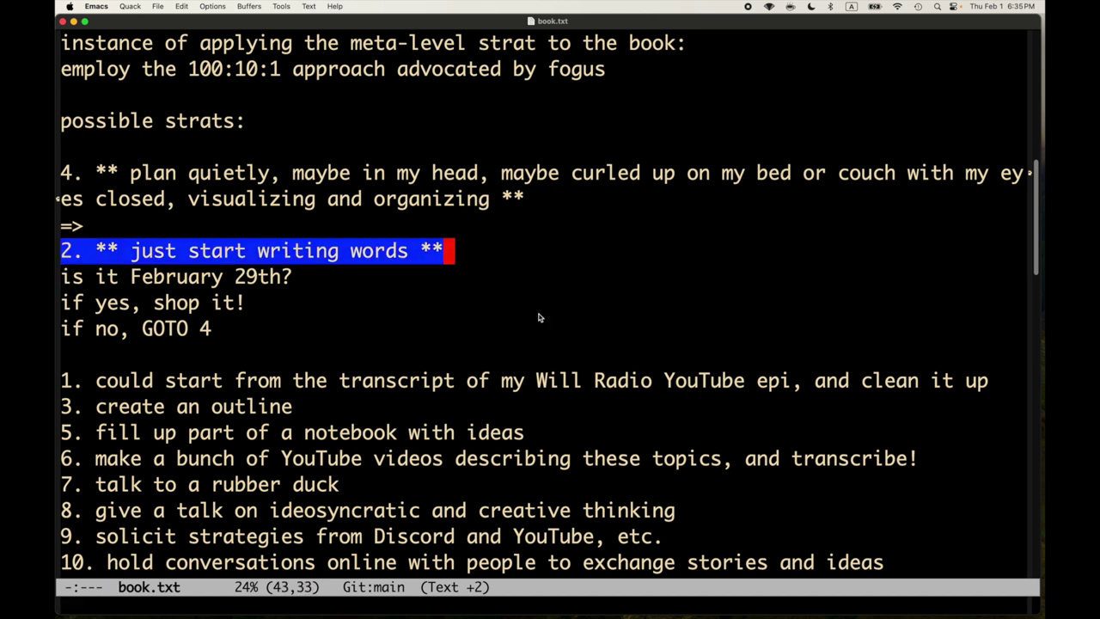
- Move the highlight from strat 2 back to the full text of strat 4 about planning quietly, and clear the selection
key(ctrl+g)
key(Up)
key(Up)
key(Up)
key(ctrl+a)
key(ctrl+space)
key(ctrl+e)
key(ctrl+g)
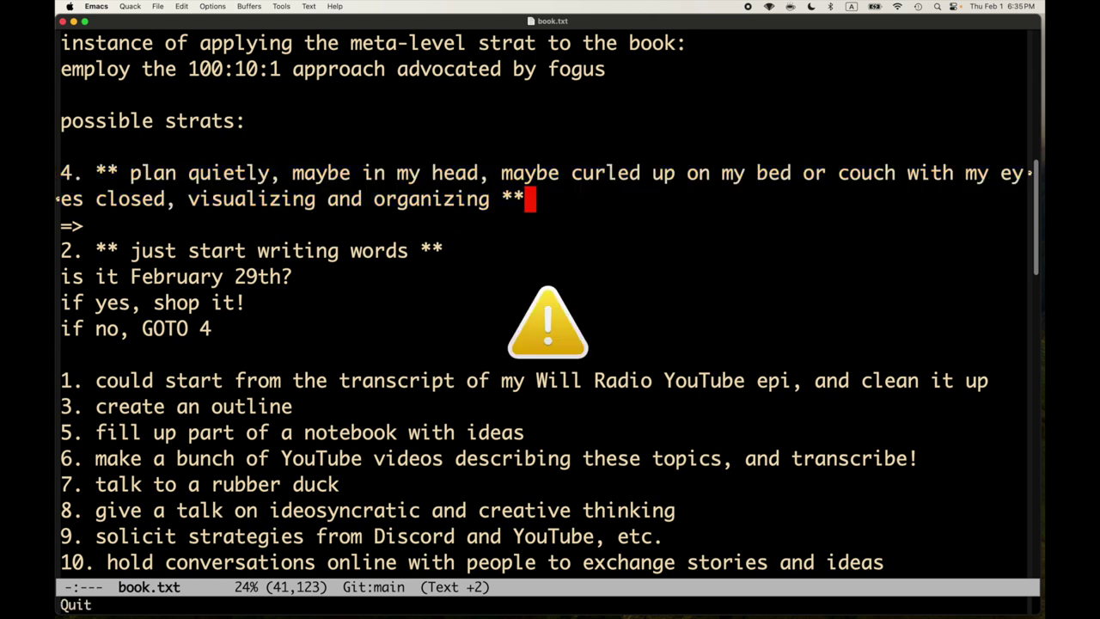